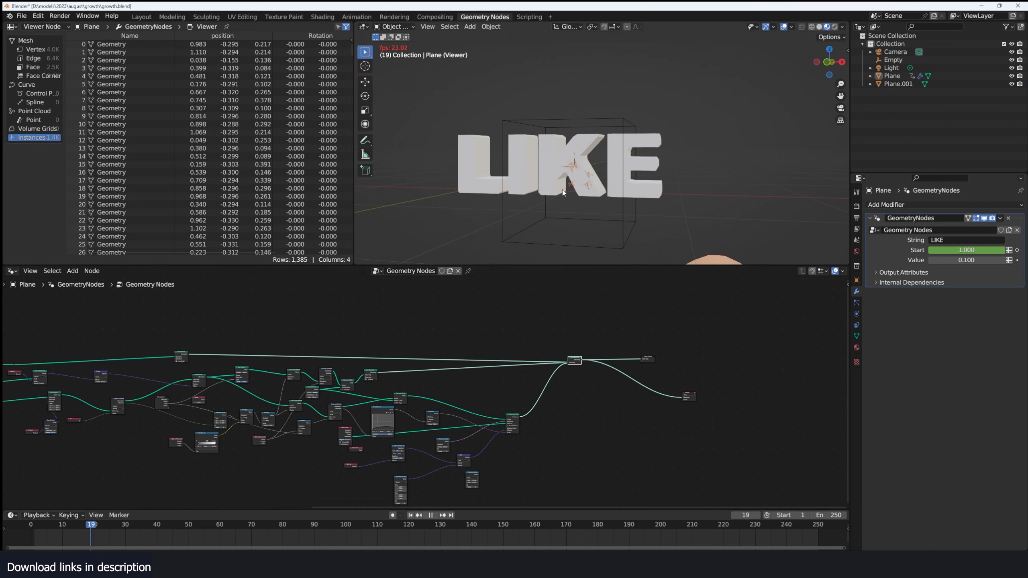
# Pause the growth animation and move the Empty from the K and E letters toward the L and I.
pyautogui.scroll(3, 563, 189)
pyautogui.scroll(-2, 562, 189)
pyautogui.moveTo(562, 188); pyautogui.dragTo(591, 165, button='middle')
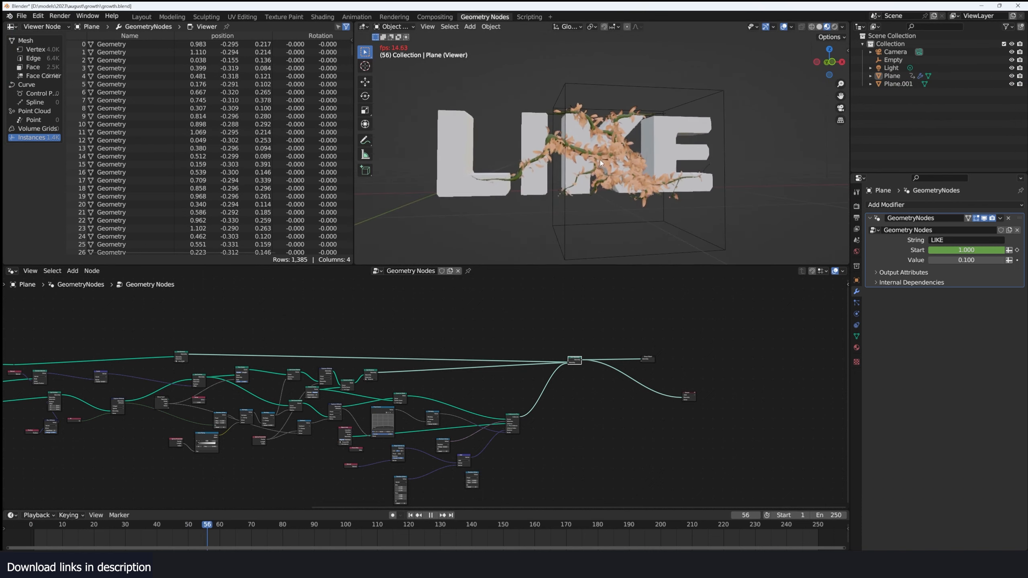
pyautogui.press('space')
pyautogui.click(676, 89)
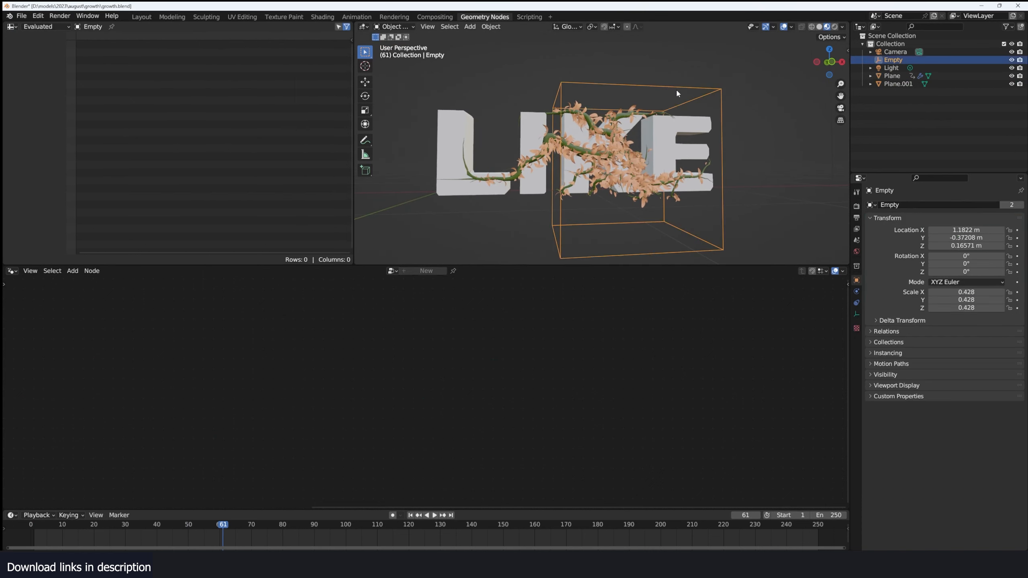
pyautogui.press('g')
pyautogui.click(571, 128)
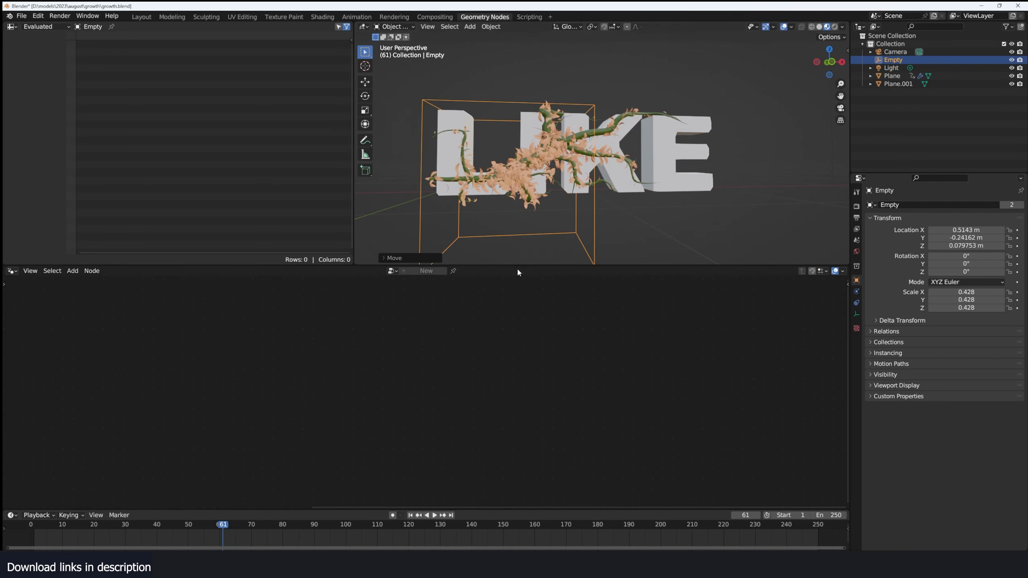
# Replay the growth animation from the beginning of the timeline.
pyautogui.click(519, 261)
pyautogui.click(33, 524)
pyautogui.press('space')
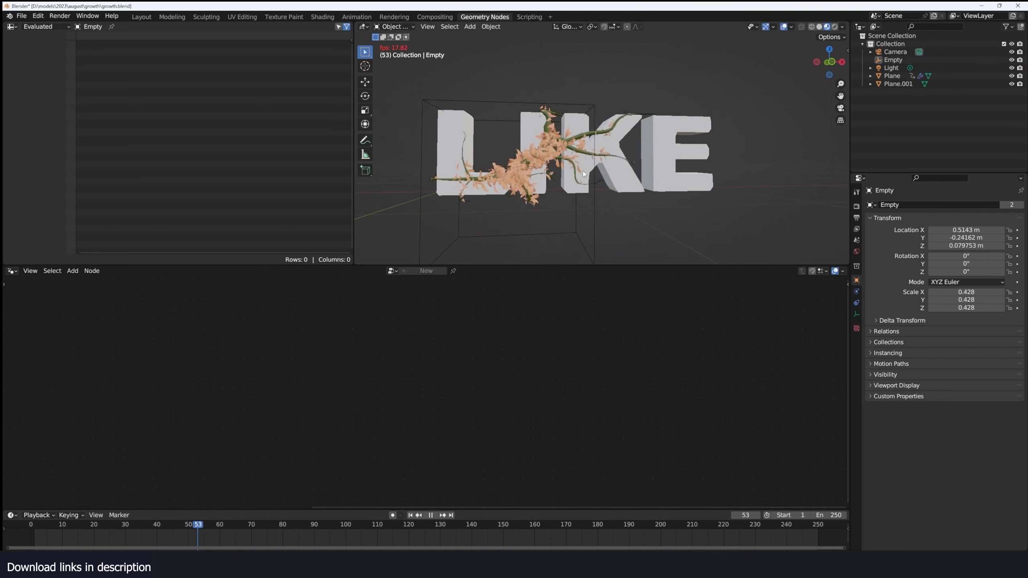
# Pause the playback and move the Empty back toward the K and E letters.
pyautogui.press('space')
pyautogui.click(589, 219)
pyautogui.press('g')
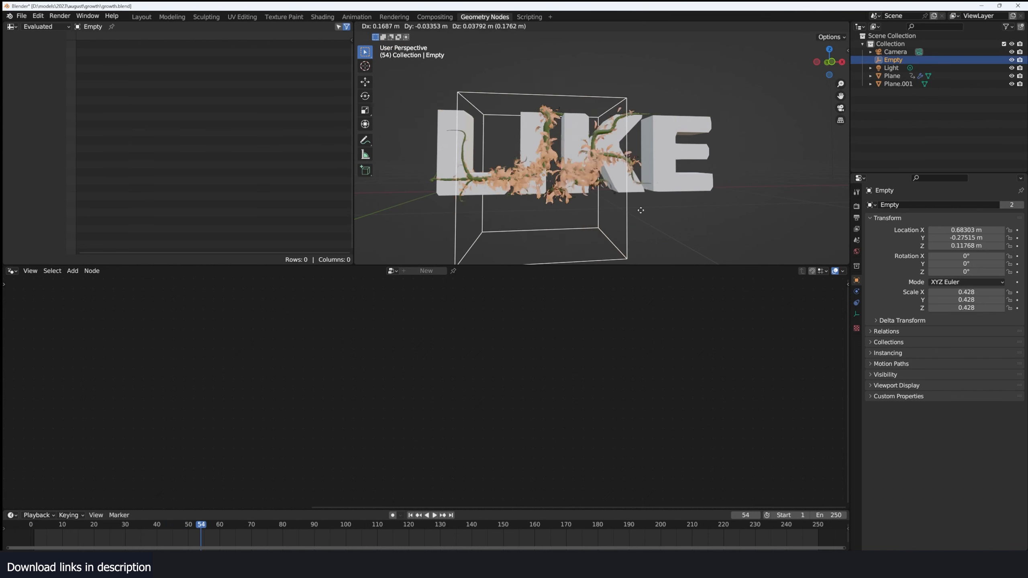
pyautogui.click(679, 210)
# Set the Plane's geometry nodes String to SUBCRIBE and start moving the Empty in front of the new text.
pyautogui.click(682, 183)
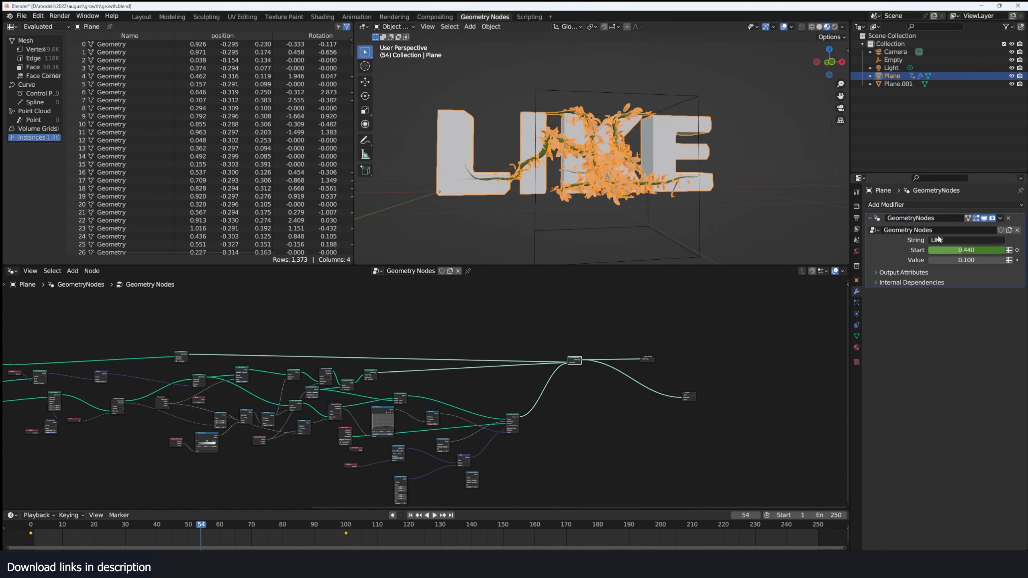
pyautogui.click(966, 240)
pyautogui.press('Return')
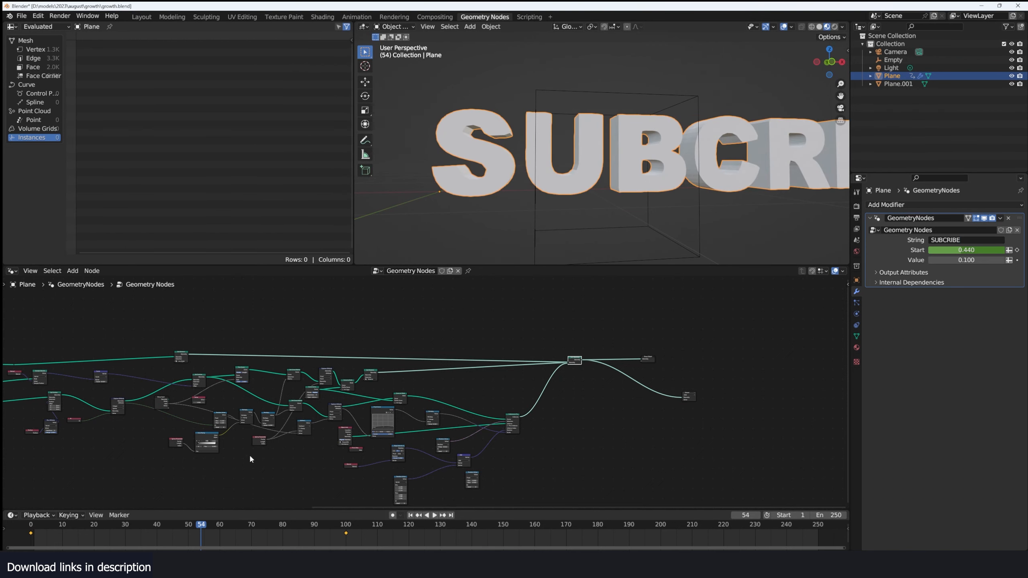
pyautogui.click(534, 220)
pyautogui.press('g')
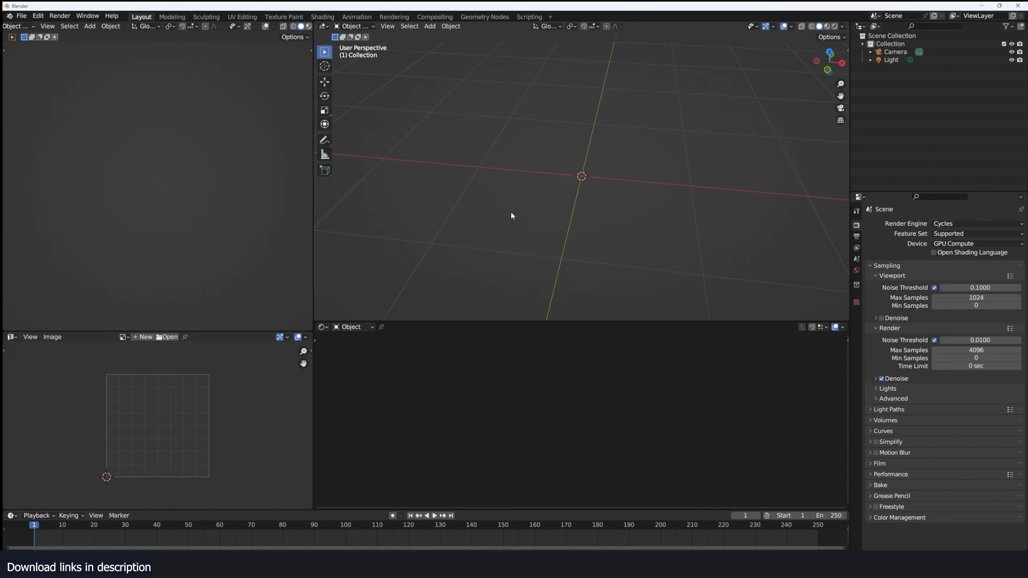
# Switch to the Geometry Nodes workspace and add a mesh plane at the origin of the new scene.
pyautogui.click(485, 16)
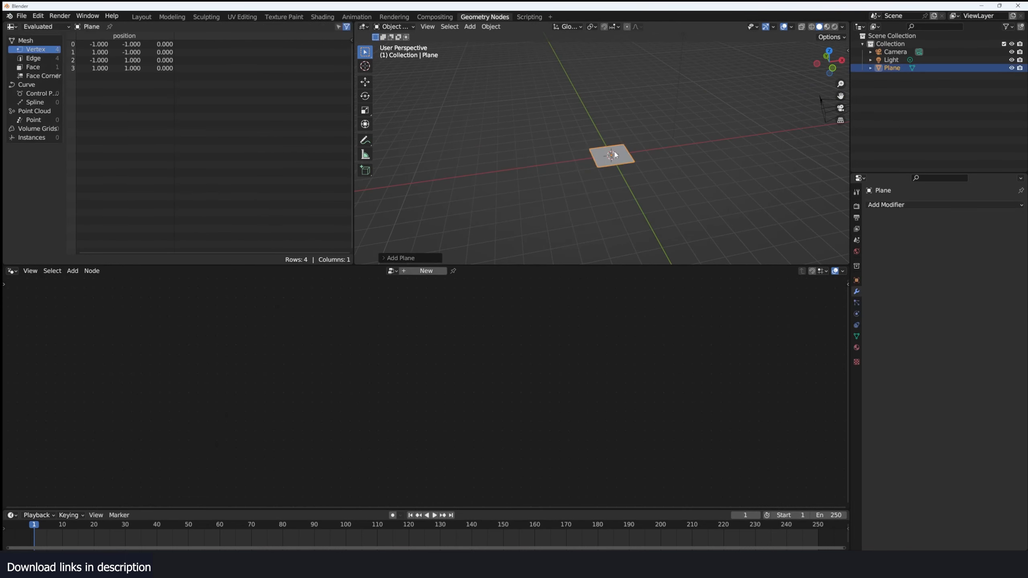
pyautogui.scroll(5, 607, 159)
pyautogui.keyDown('shift'); pyautogui.moveTo(638, 166); pyautogui.dragTo(553, 157, button='middle'); pyautogui.keyUp('shift')
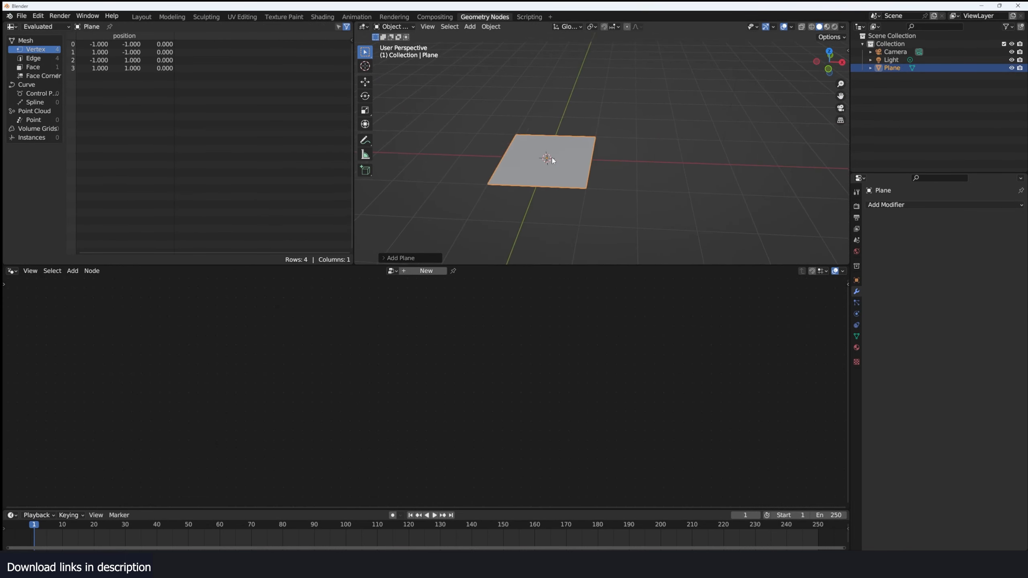
# Create a new geometry node tree on the plane and move the Group Input node away from Group Output.
pyautogui.click(413, 272)
pyautogui.moveTo(354, 360); pyautogui.dragTo(506, 339, button='middle')
pyautogui.scroll(2, 439, 382)
pyautogui.moveTo(443, 381); pyautogui.dragTo(294, 382)
# Insert a String to Curves node and feed its Curve Instances into the Group Output.
pyautogui.hotkey('shift', 'a')
pyautogui.click(387, 302)
pyautogui.write('Strin')
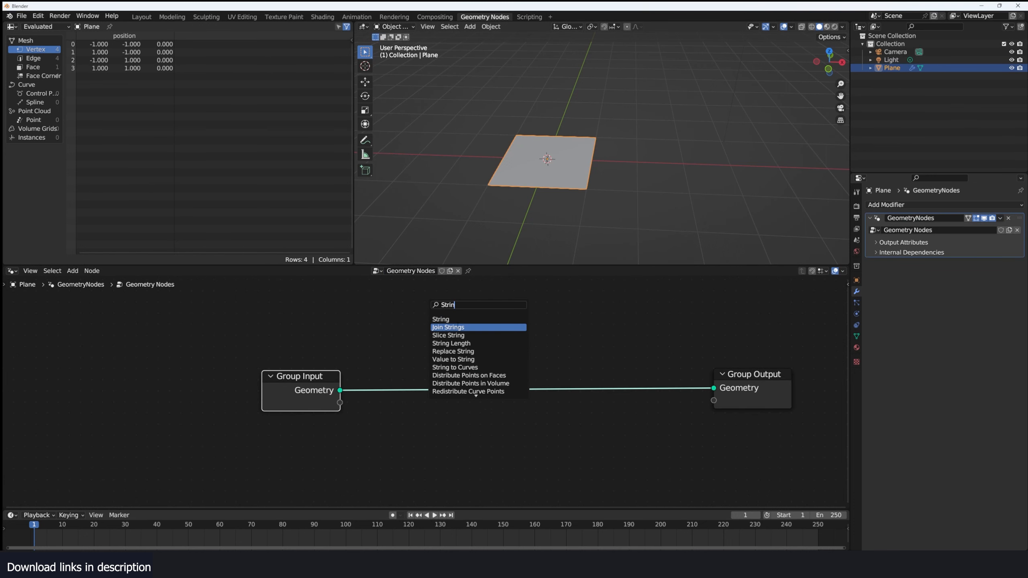
pyautogui.write('g to C')
pyautogui.press('Return')
pyautogui.click(497, 383)
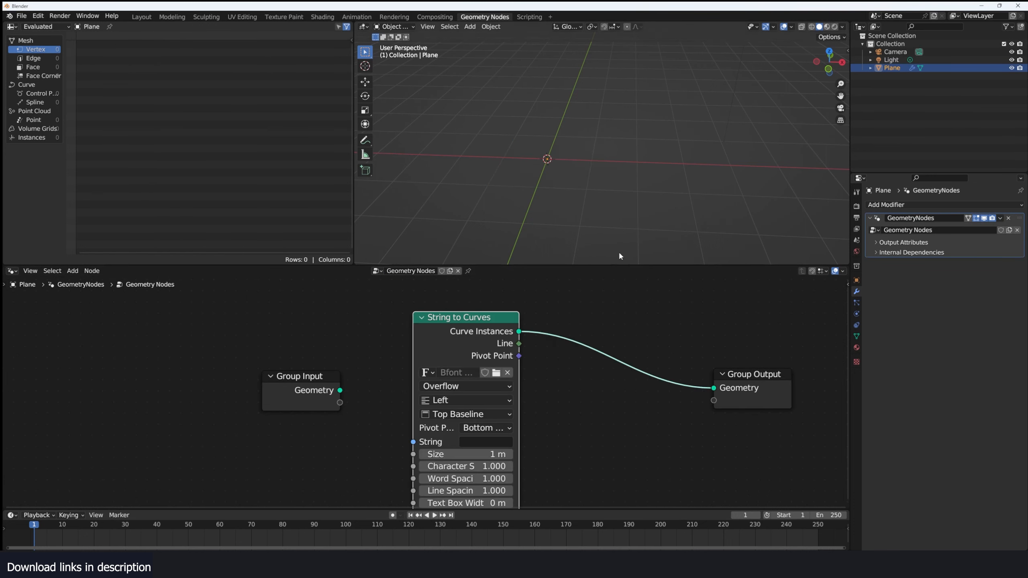
pyautogui.moveTo(497, 384); pyautogui.dragTo(585, 351, button='middle')
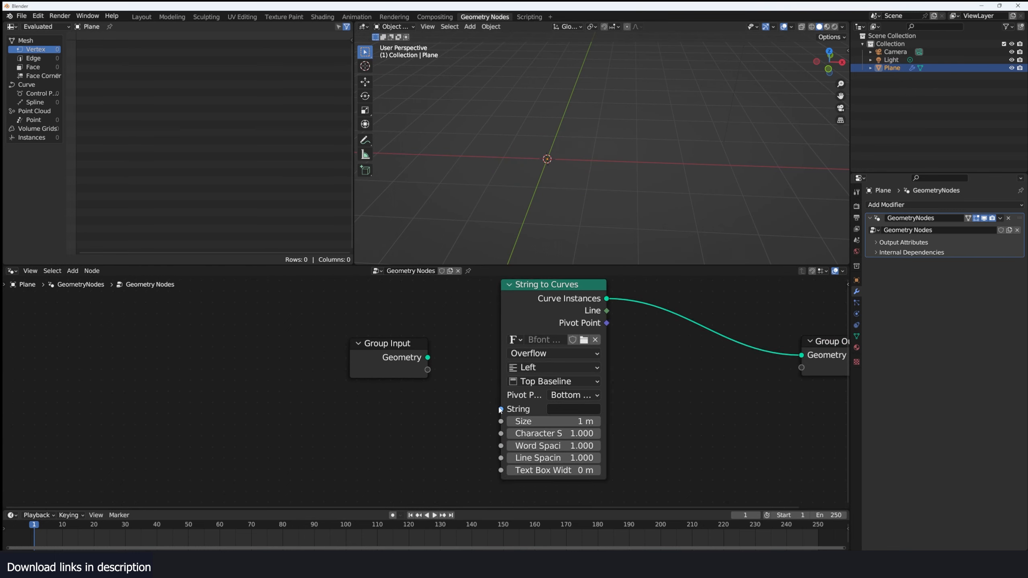
# Expose the String to Curves text as a Group Input and set the modifier's String to GROW.
pyautogui.moveTo(501, 409); pyautogui.dragTo(428, 370)
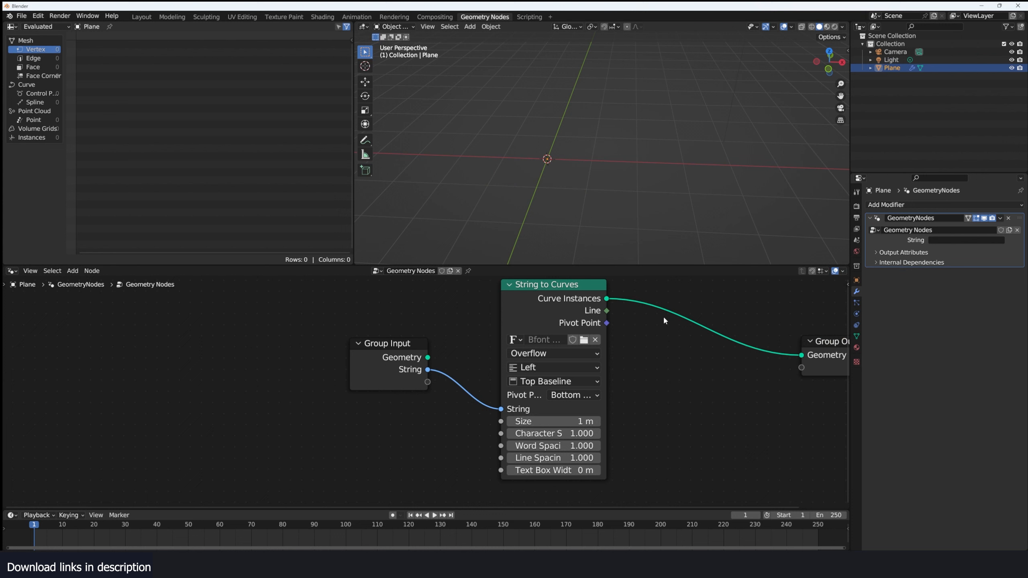
pyautogui.click(976, 240)
pyautogui.press('Return')
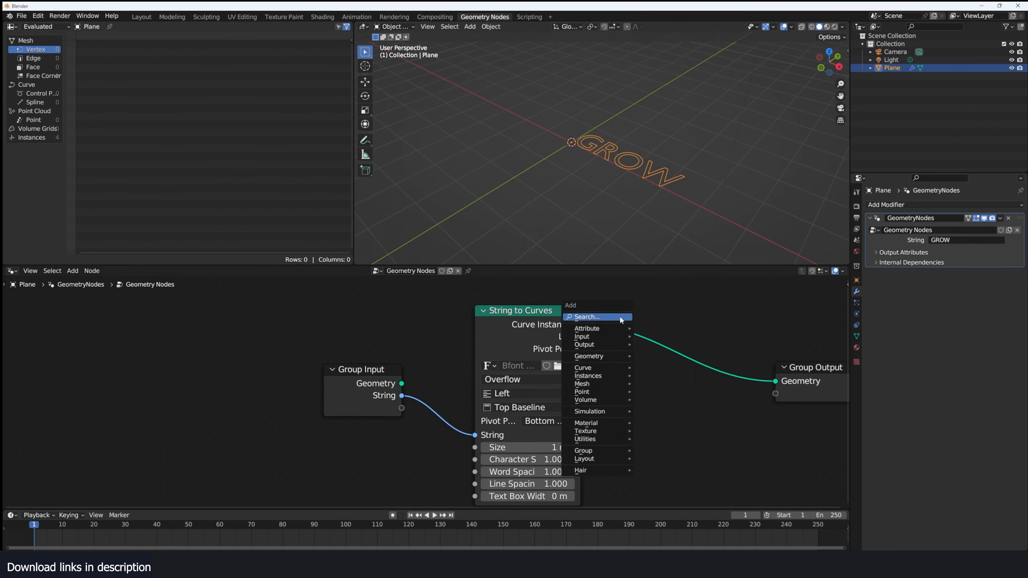
# Insert a Transform Geometry node after String to Curves and set its X rotation to 90°.
pyautogui.write('TRA')
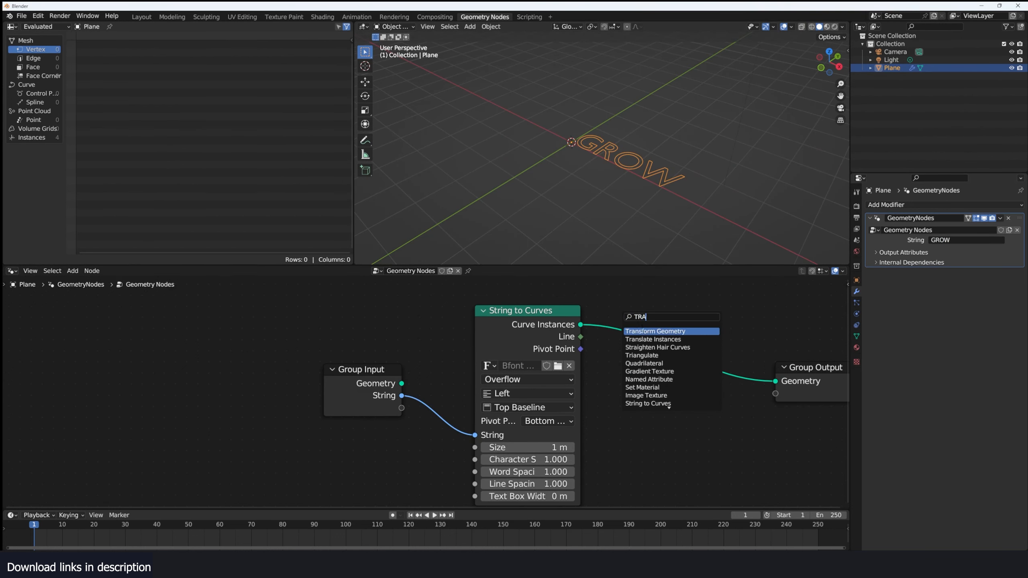
pyautogui.press('Return')
pyautogui.click(625, 306)
pyautogui.moveTo(680, 431); pyautogui.dragTo(687, 431)
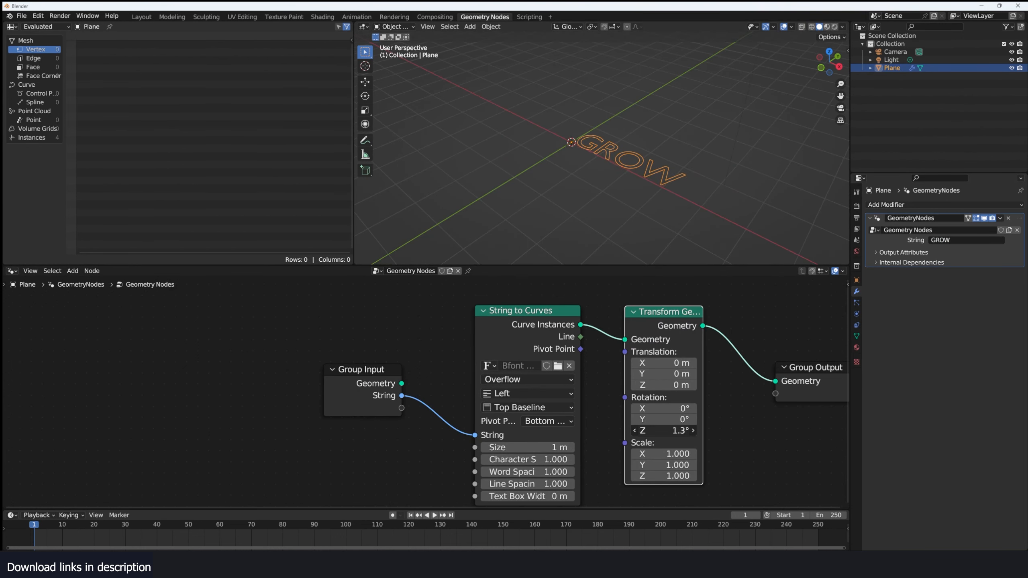
pyautogui.rightClick(688, 431)
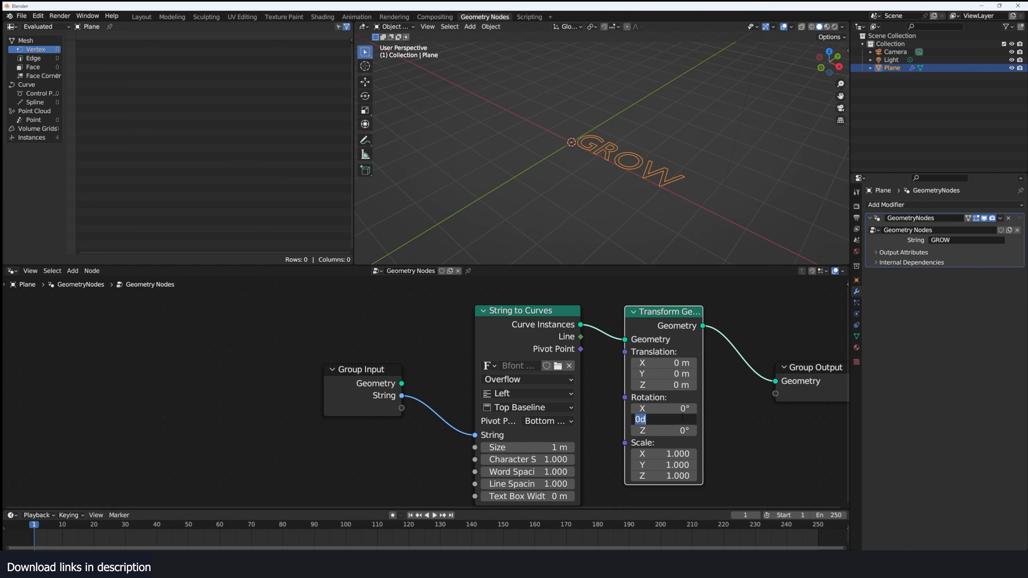
pyautogui.click(683, 408)
pyautogui.write('90')
pyautogui.press('Return')
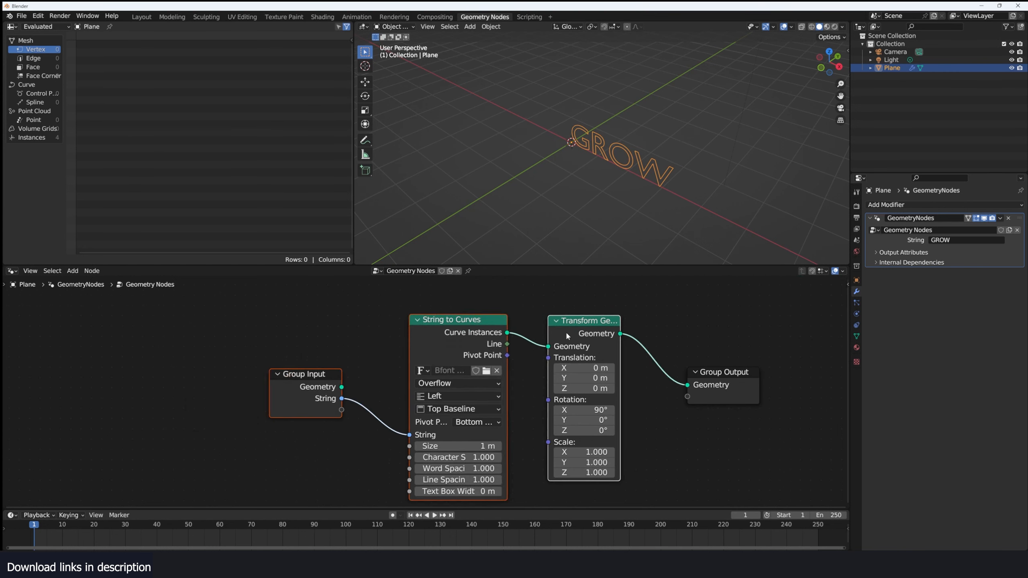
# Move the existing nodes away from Group Output and insert a Fill Curve node after Transform Geometry.
pyautogui.moveTo(580, 326); pyautogui.dragTo(336, 338)
pyautogui.click(380, 368)
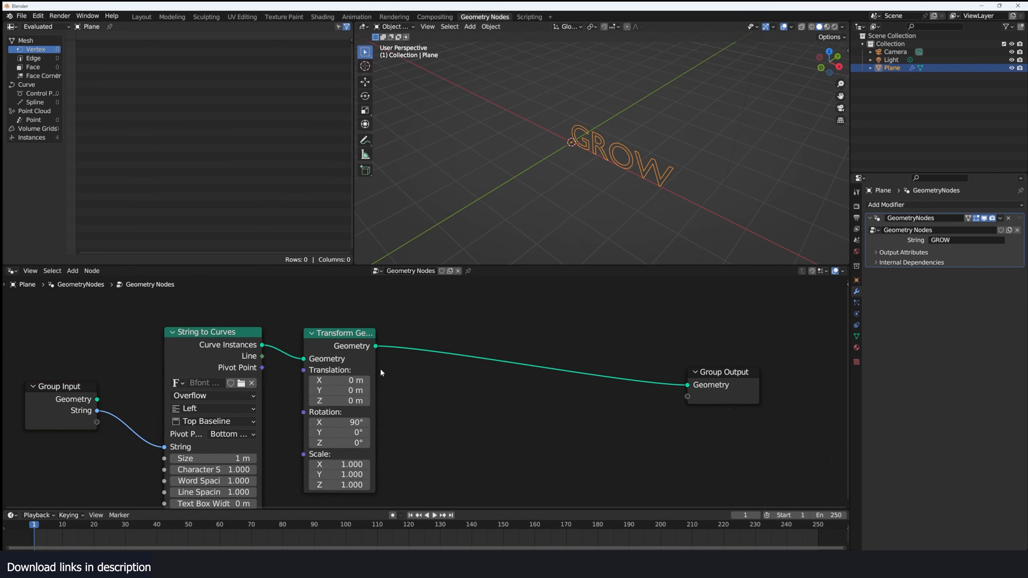
pyautogui.moveTo(379, 369); pyautogui.dragTo(453, 360, button='middle')
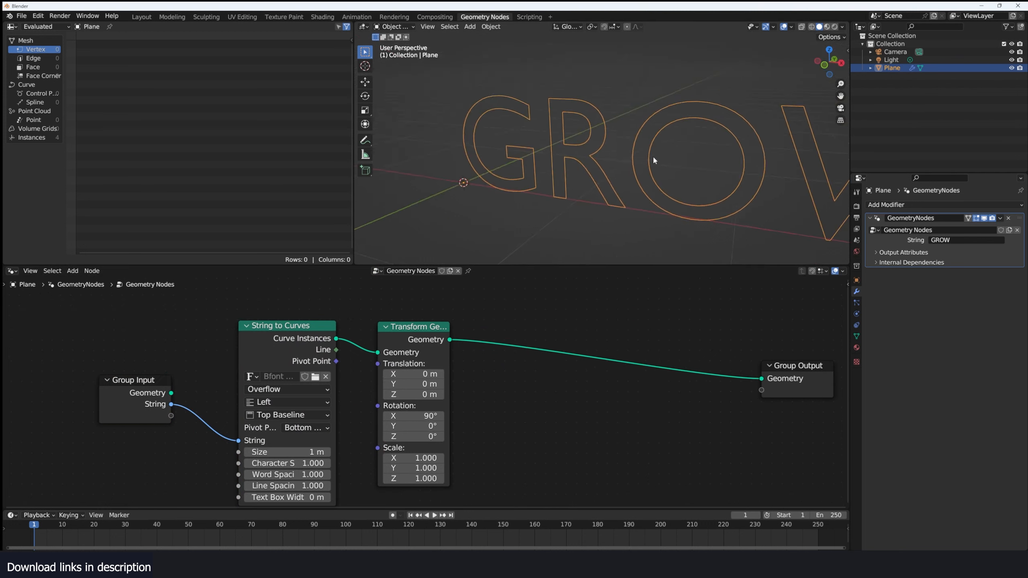
pyautogui.moveTo(654, 160); pyautogui.dragTo(643, 160, button='middle')
pyautogui.moveTo(518, 360); pyautogui.dragTo(461, 347, button='middle')
pyautogui.scroll(3, 450, 352)
pyautogui.hotkey('shift', 'a')
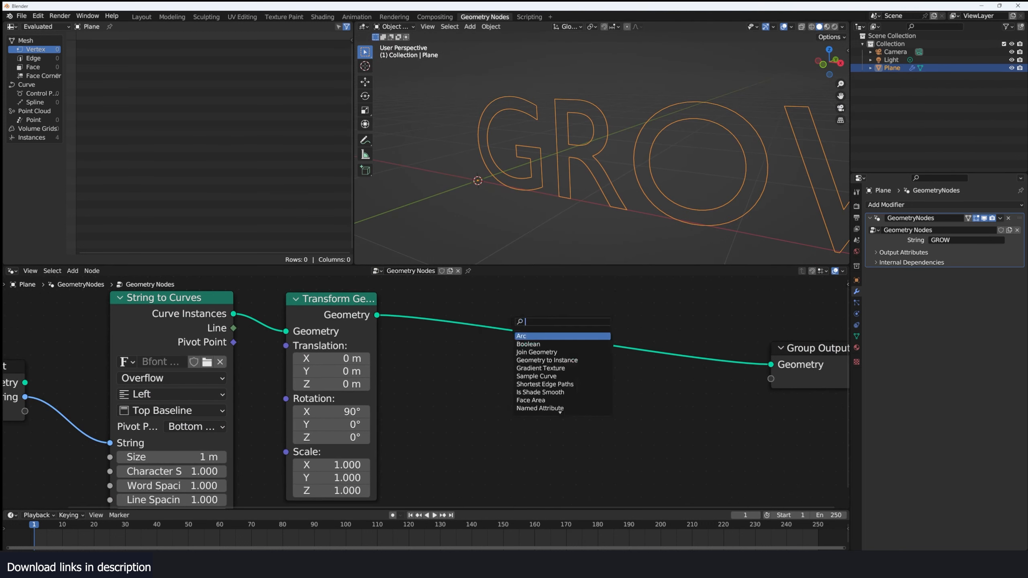
pyautogui.write('fill')
pyautogui.press('Return')
pyautogui.click(480, 332)
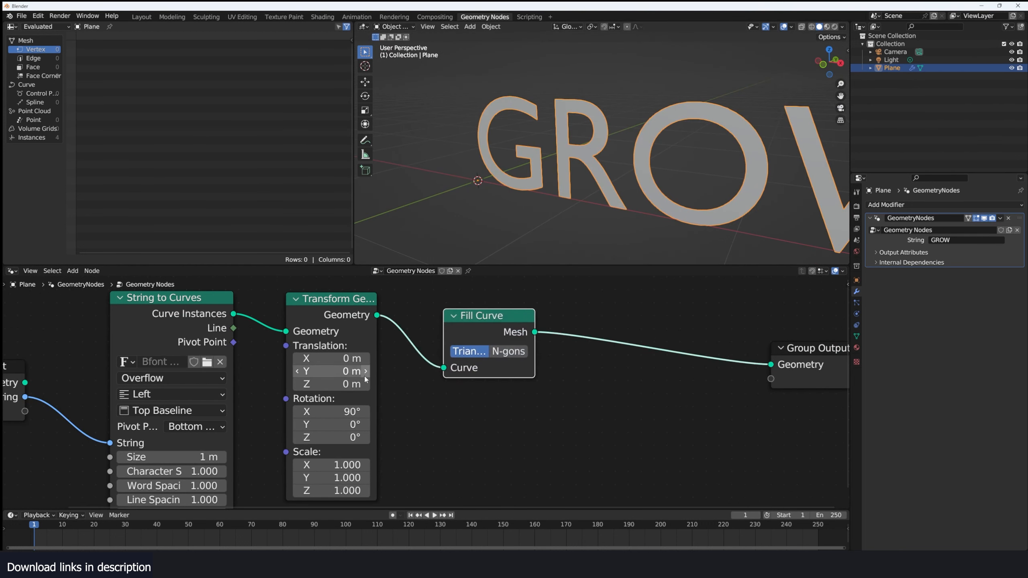
# Load the Arial Black font into the String to Curves node.
pyautogui.scroll(-2, 359, 369)
pyautogui.moveTo(359, 367); pyautogui.dragTo(360, 347, button='middle')
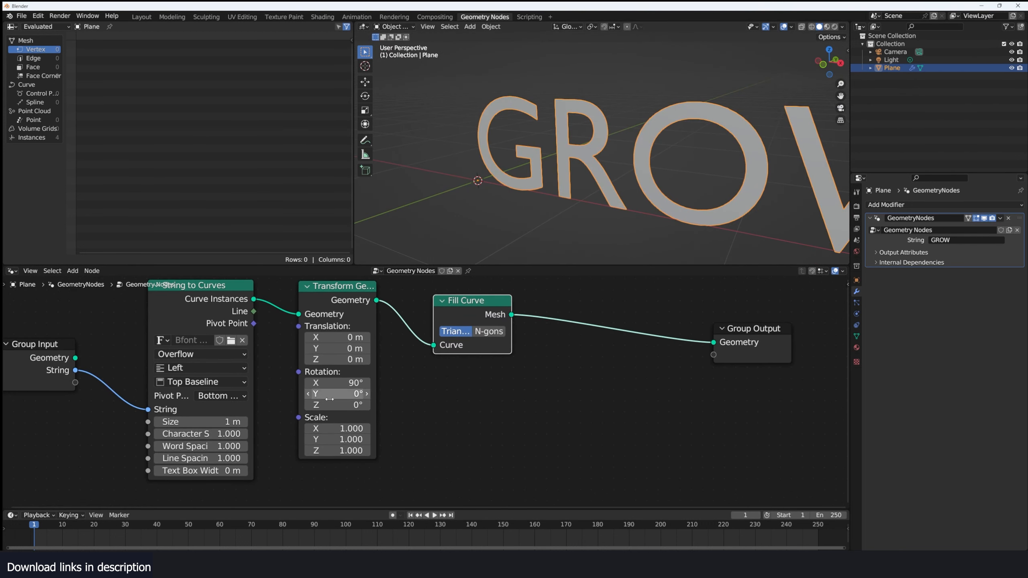
pyautogui.click(233, 342)
pyautogui.click(414, 247)
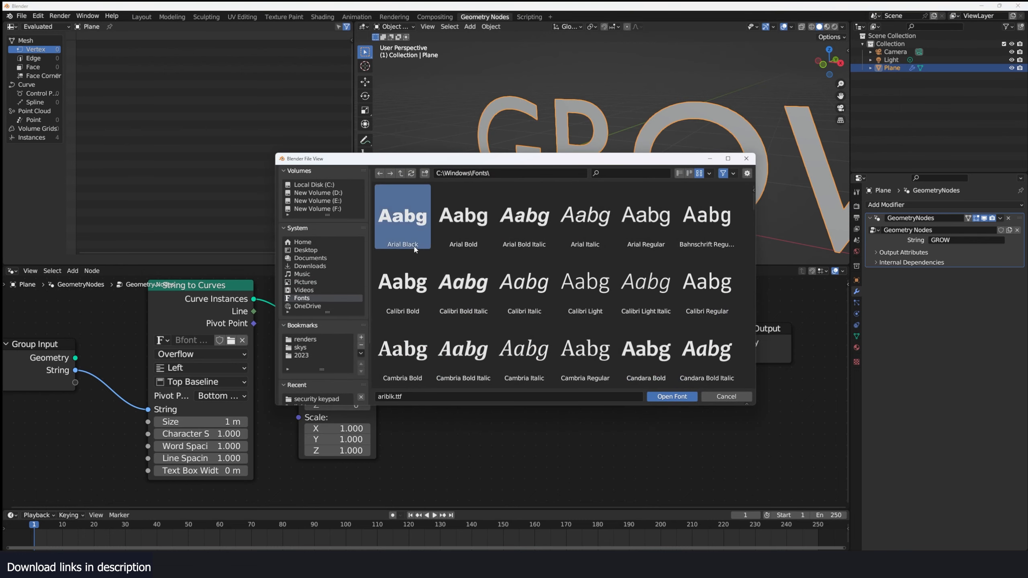
pyautogui.doubleClick(414, 247)
pyautogui.moveTo(563, 205); pyautogui.dragTo(593, 204, button='middle')
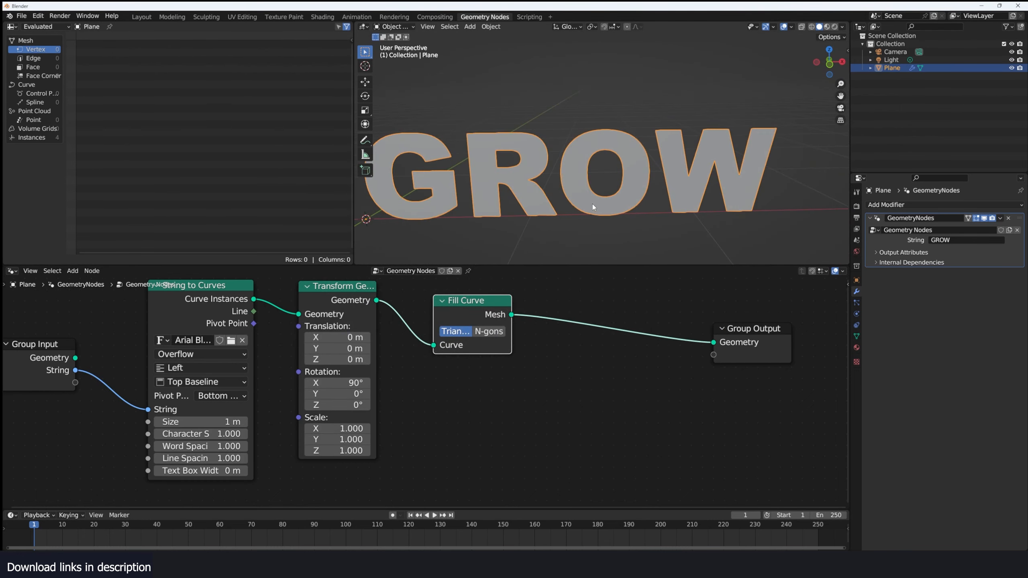
# Change the viewport shading so the GROW text is displayed in green.
pyautogui.press('z')
pyautogui.click(763, 127)
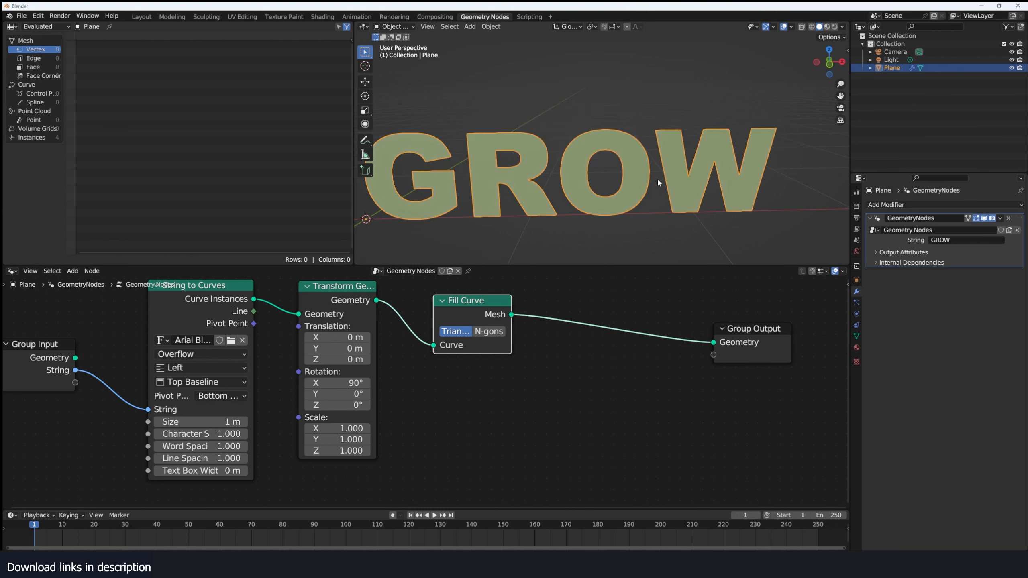
pyautogui.moveTo(657, 183); pyautogui.dragTo(623, 182, button='middle')
pyautogui.scroll(-2, 534, 333)
# Rearrange the nodes to make room and insert an Extrude Mesh node between Fill Curve and Group Output.
pyautogui.moveTo(470, 407); pyautogui.dragTo(60, 348)
pyautogui.press('g')
pyautogui.click(361, 331)
pyautogui.click(246, 318)
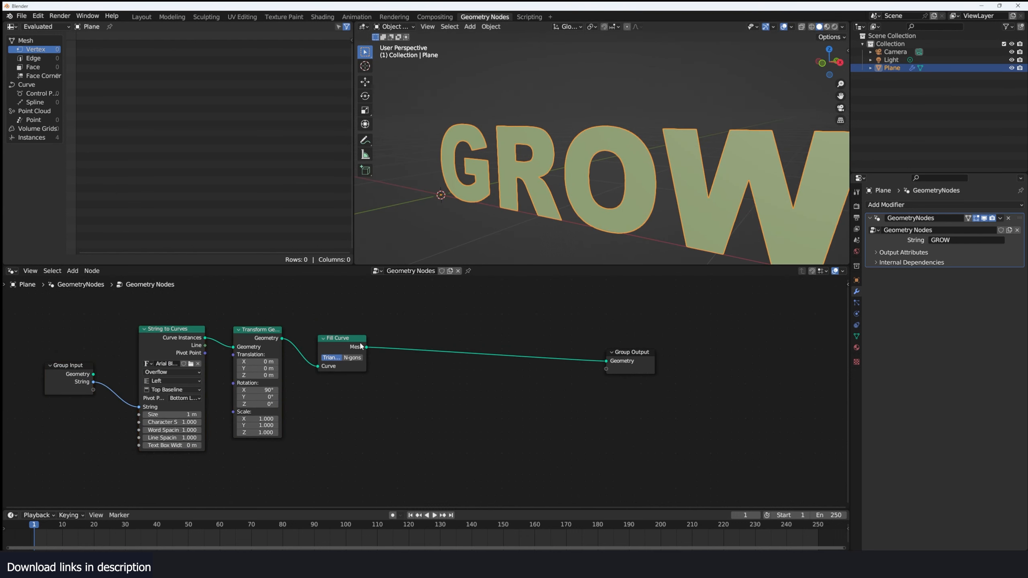
pyautogui.moveTo(361, 346); pyautogui.dragTo(334, 346)
pyautogui.hotkey('shift', 'a')
pyautogui.write('EX')
pyautogui.press('Return')
pyautogui.click(380, 339)
# Turn off Individual on the Extrude Mesh node so the letter faces extrude together.
pyautogui.moveTo(538, 178); pyautogui.dragTo(446, 180, button='middle')
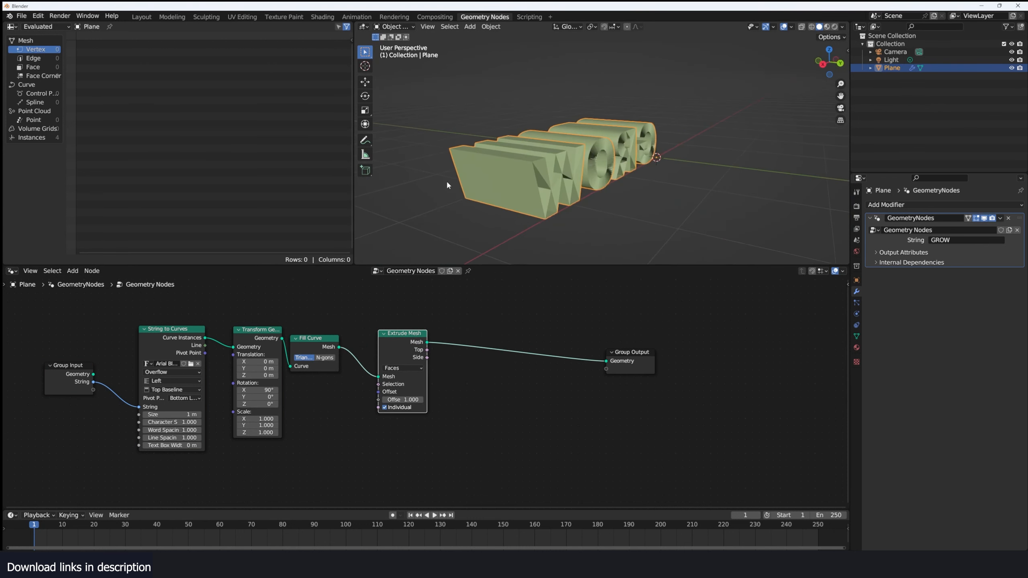
pyautogui.scroll(3, 447, 180)
pyautogui.moveTo(599, 165); pyautogui.dragTo(577, 172, button='middle')
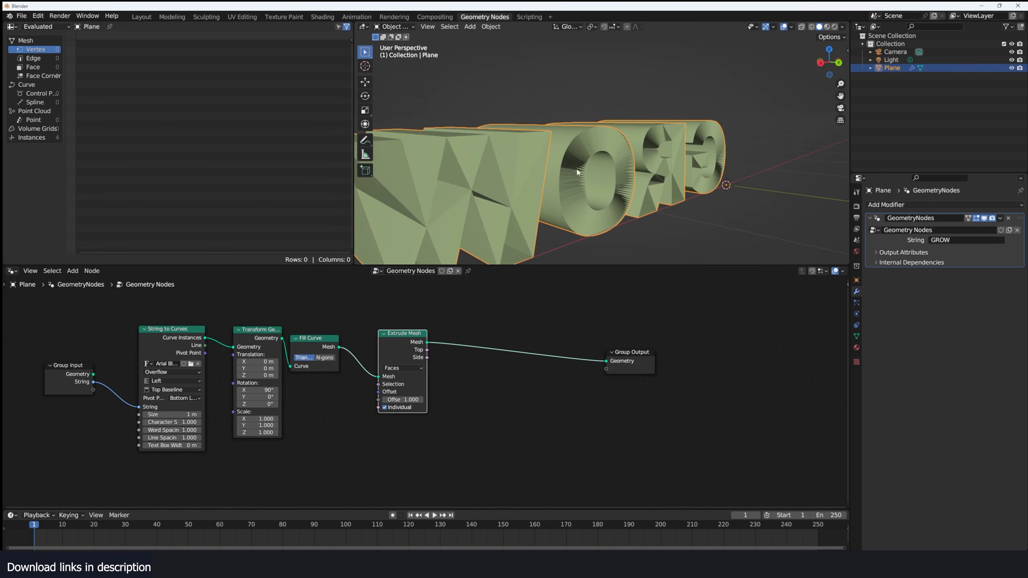
pyautogui.scroll(2, 441, 428)
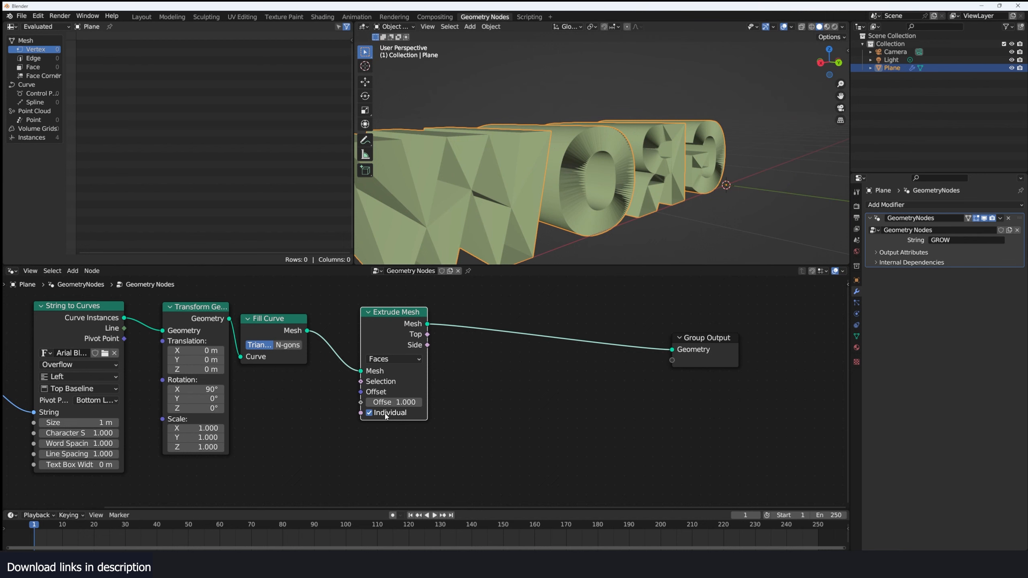
pyautogui.click(387, 416)
pyautogui.scroll(-2, 552, 141)
pyautogui.moveTo(553, 141); pyautogui.dragTo(566, 227, button='middle')
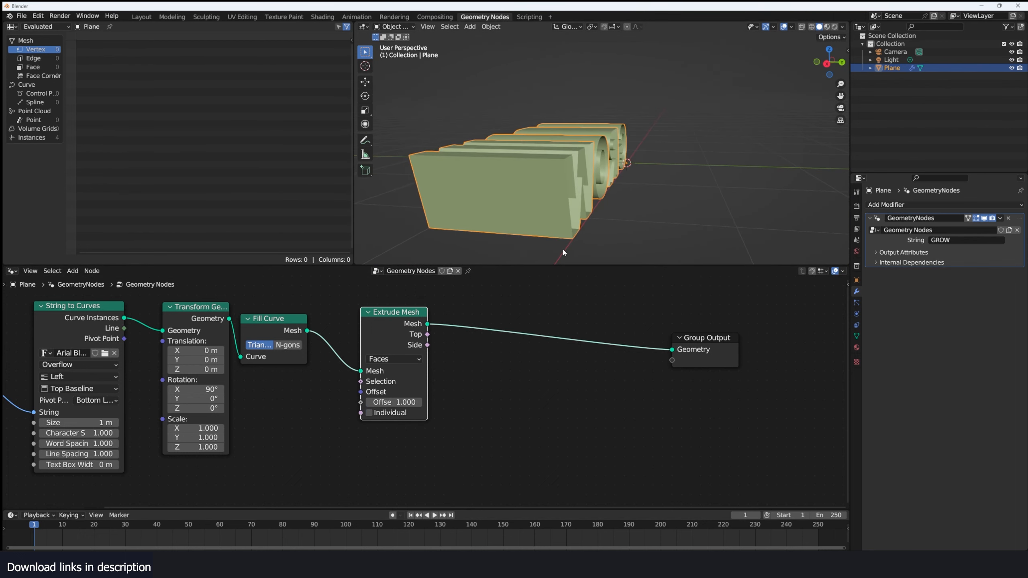
# Set the Extrude Mesh node's offset scale to 0.180.
pyautogui.moveTo(406, 403); pyautogui.dragTo(373, 403)
pyautogui.scroll(2, 625, 224)
pyautogui.moveTo(625, 223); pyautogui.dragTo(614, 214, button='middle')
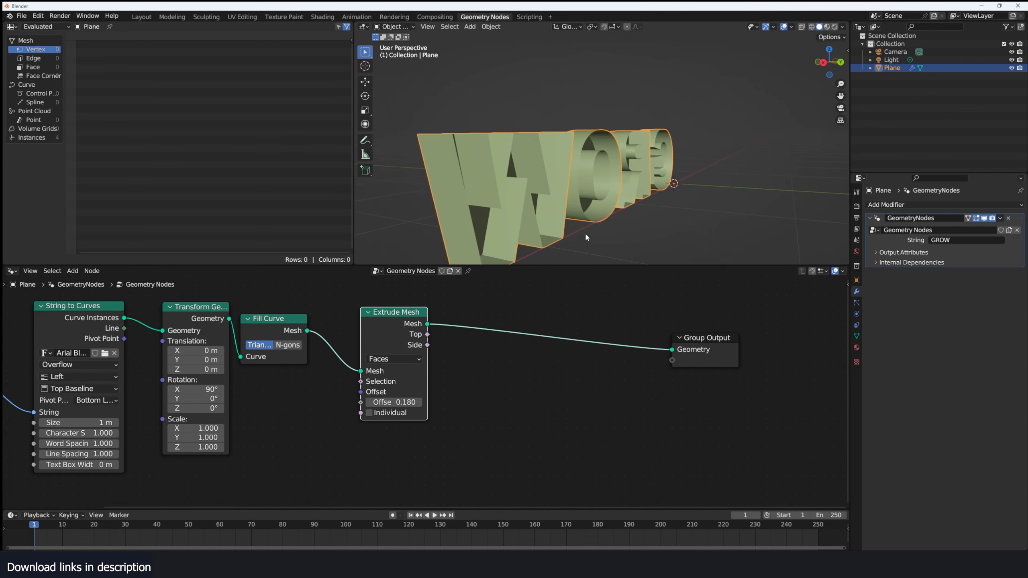
# Join the Fill Curve mesh and the Extrude Mesh output with a Join Geometry node feeding the Group Output.
pyautogui.moveTo(465, 402); pyautogui.dragTo(494, 380, button='middle')
pyautogui.keyDown('alt'); pyautogui.moveTo(353, 309); pyautogui.dragTo(443, 296, button='right'); pyautogui.keyUp('alt')
pyautogui.press('h')
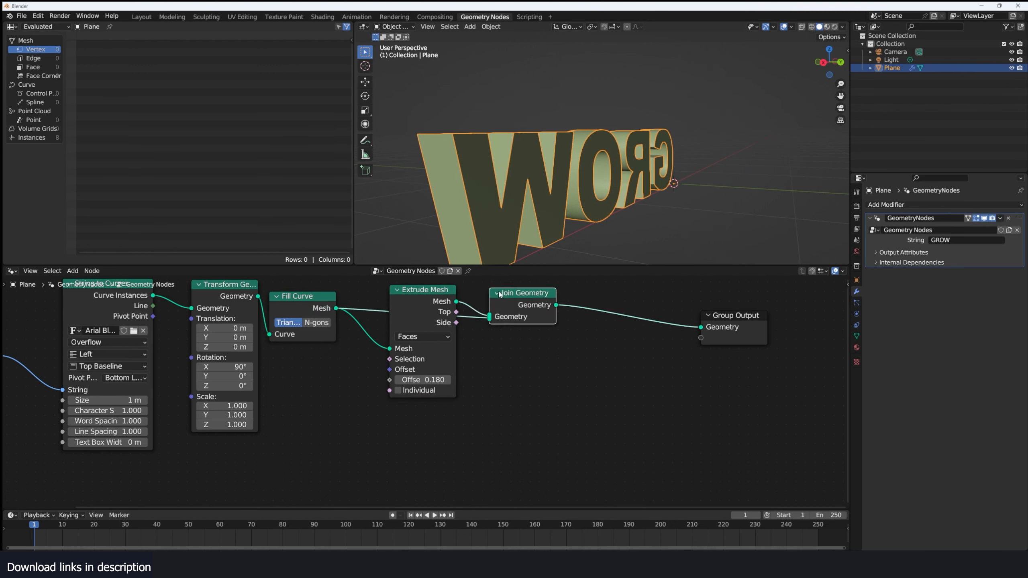
# Turn on the Face Orientation overlay in the 3D viewport and inspect the normals of the extruded text.
pyautogui.rightClick(667, 153)
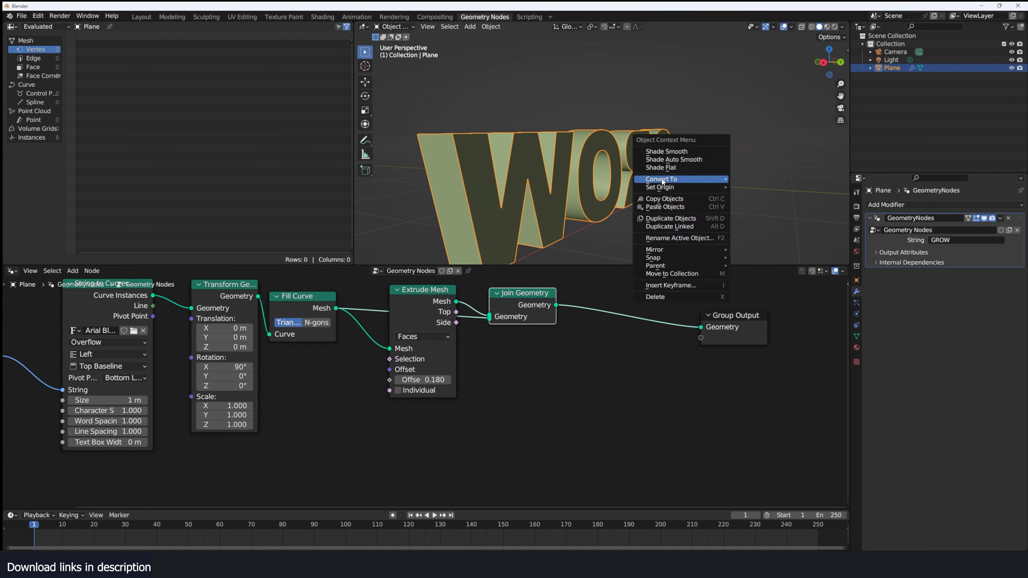
pyautogui.click(791, 27)
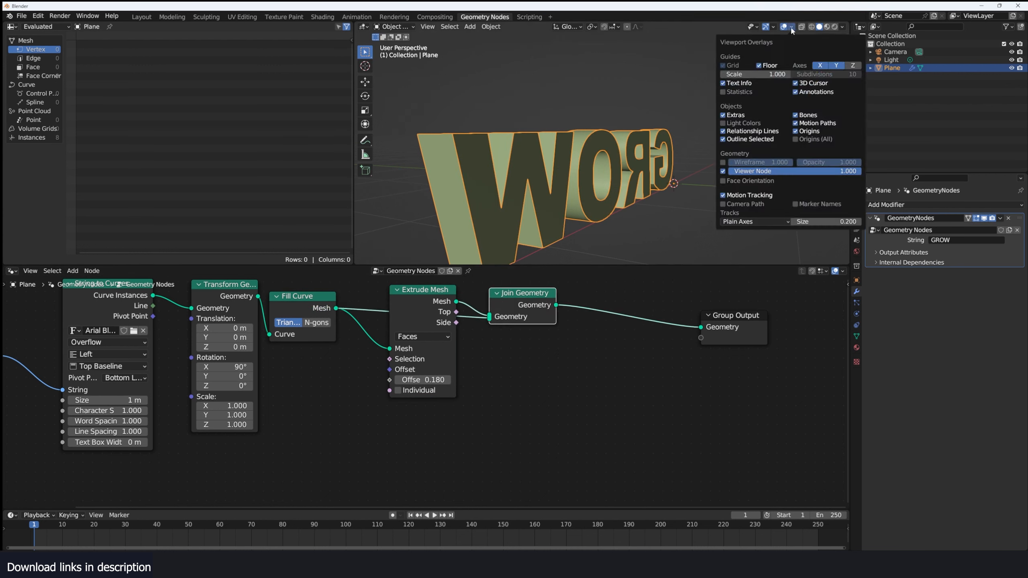
pyautogui.click(747, 182)
pyautogui.moveTo(601, 181)
pyautogui.mouseDown(button='middle')
pyautogui.moveTo(642, 197)
pyautogui.moveTo(600, 186)
pyautogui.mouseUp(button='middle')
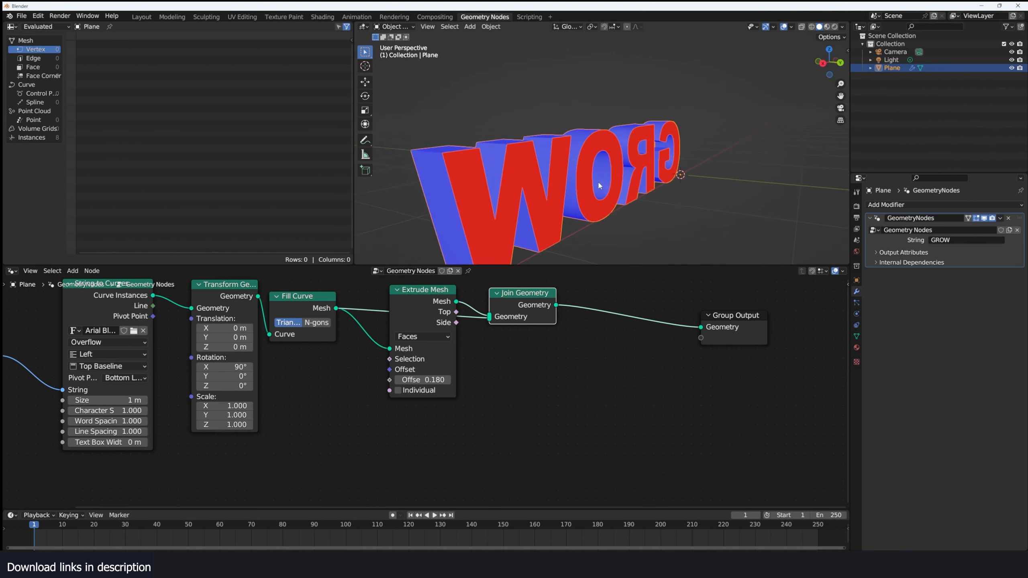
# Spread out the Extrude Mesh and Join Geometry nodes and insert a Flip Faces node between Fill Curve and Join Geometry.
pyautogui.moveTo(433, 292); pyautogui.dragTo(399, 283)
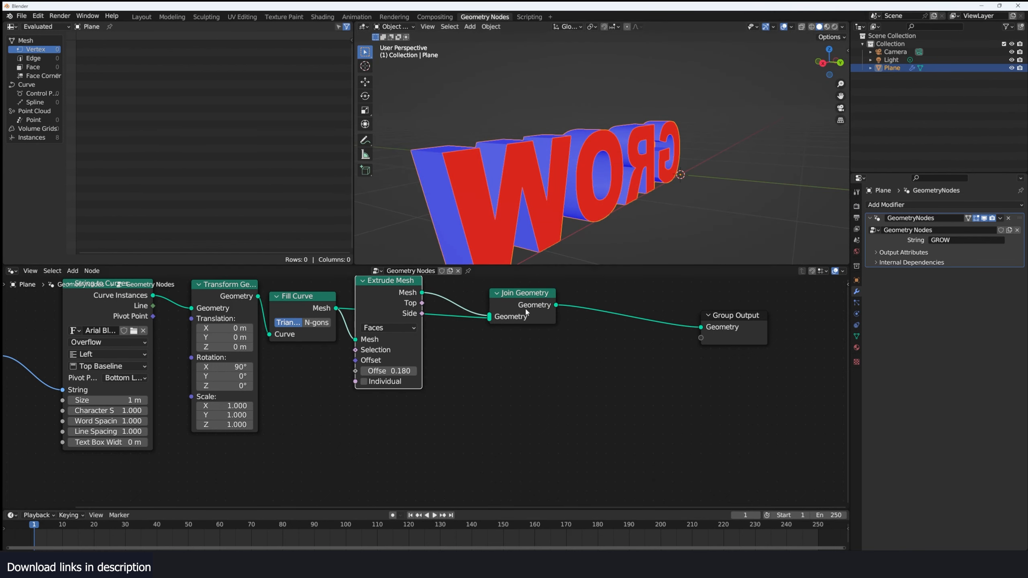
pyautogui.moveTo(526, 311); pyautogui.dragTo(559, 312)
pyautogui.hotkey('shift', 'a')
pyautogui.write('FLIP')
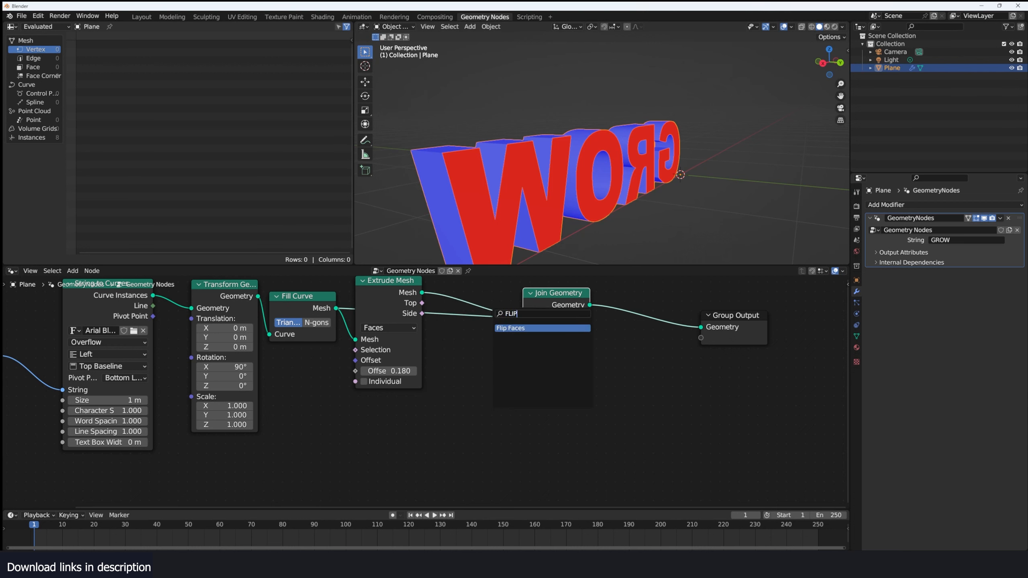
pyautogui.press('Return')
pyautogui.click(451, 324)
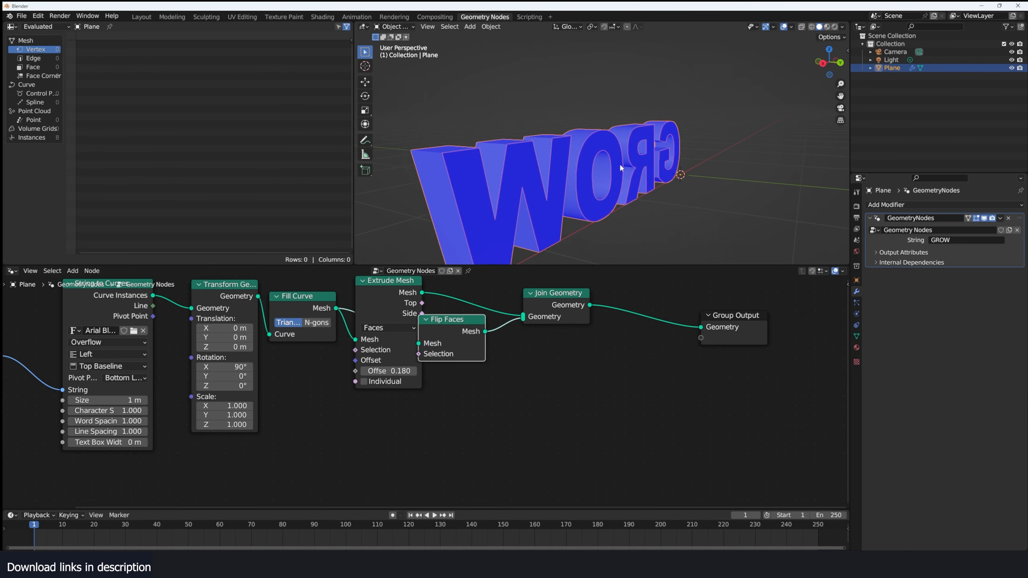
# Insert a Merge by Distance node between Join Geometry and Group Output.
pyautogui.moveTo(633, 309); pyautogui.dragTo(582, 330, button='middle')
pyautogui.moveTo(575, 178); pyautogui.dragTo(553, 171, button='middle')
pyautogui.hotkey('shift', 'a')
pyautogui.click(608, 308)
pyautogui.write('MER')
pyautogui.press('Return')
pyautogui.click(584, 310)
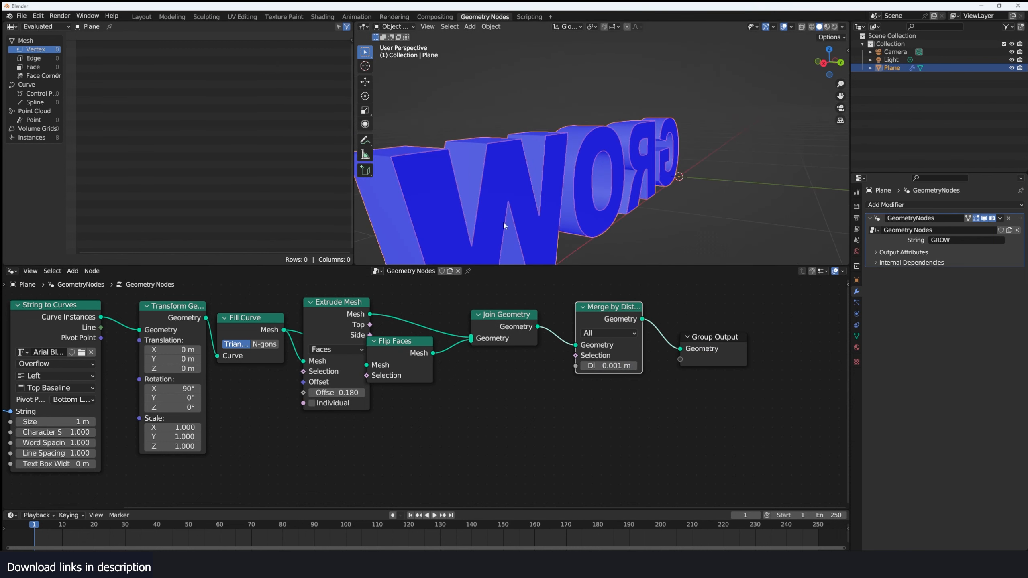
pyautogui.moveTo(504, 226); pyautogui.dragTo(519, 226, button='middle')
# Move the nodes up to Join Geometry away from Merge by Distance and place Flip Faces clear of Extrude Mesh.
pyautogui.moveTo(387, 309); pyautogui.dragTo(485, 307, button='middle')
pyautogui.scroll(-5, 307, 309)
pyautogui.moveTo(595, 291); pyautogui.dragTo(138, 407)
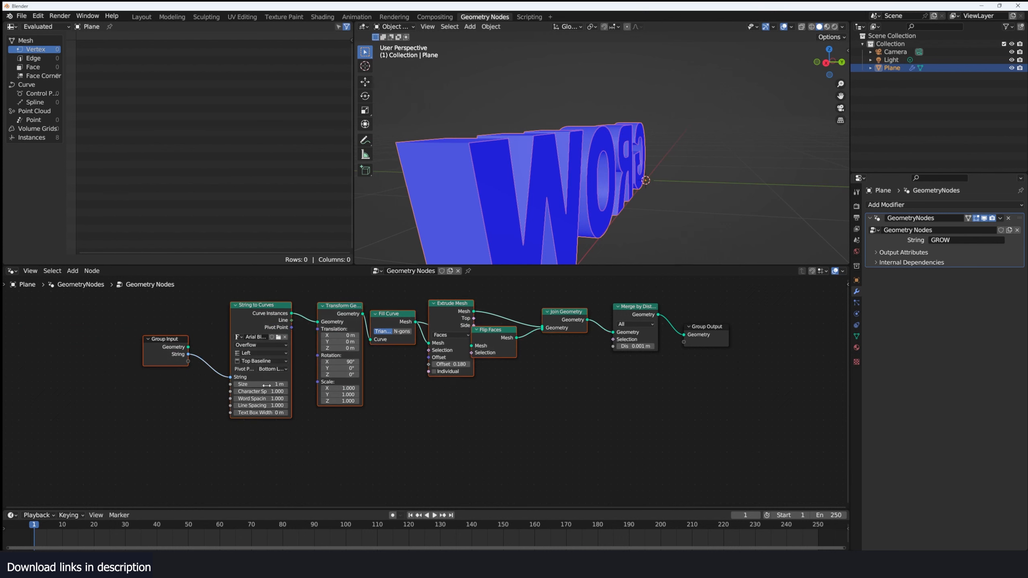
pyautogui.moveTo(558, 319); pyautogui.dragTo(435, 336)
pyautogui.click(486, 346)
pyautogui.moveTo(358, 359); pyautogui.dragTo(380, 366)
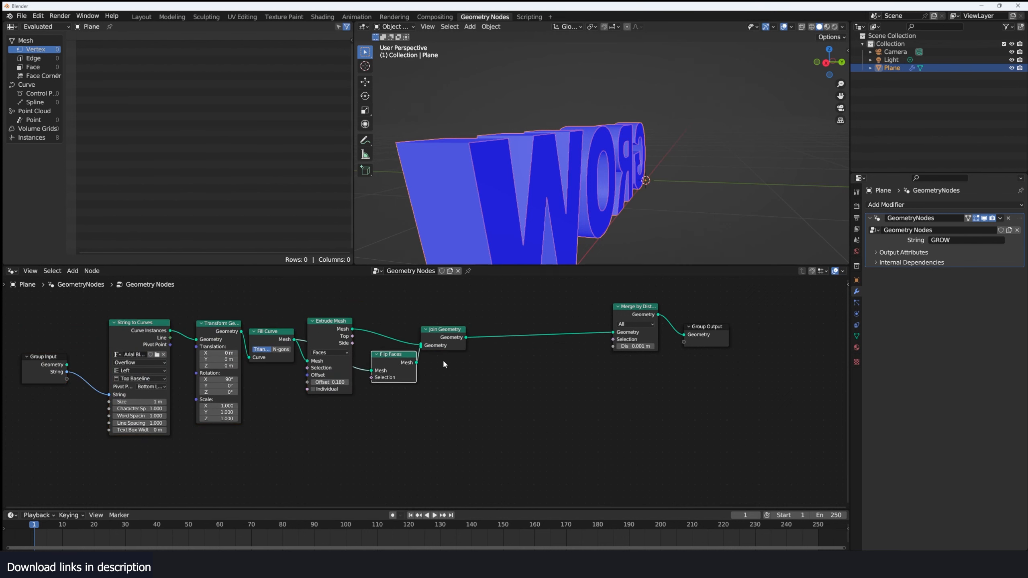
# Insert a Scale Elements node between Join Geometry and Merge by Distance and set its scale to 0.730.
pyautogui.hotkey('shift', 'a')
pyautogui.click(569, 323)
pyautogui.write('sca')
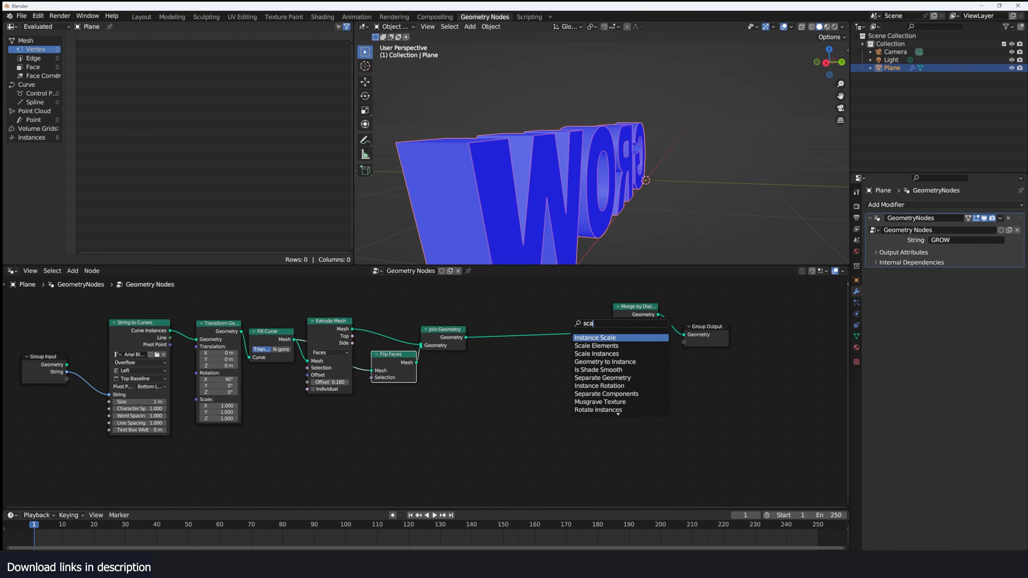
pyautogui.click(594, 346)
pyautogui.click(556, 345)
pyautogui.moveTo(556, 367); pyautogui.dragTo(537, 367)
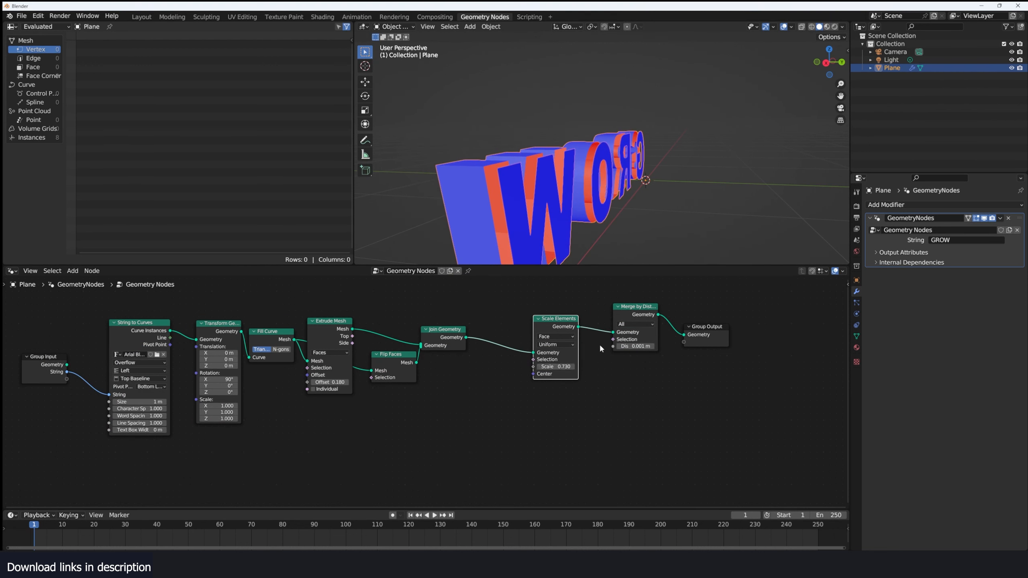
# Relocate the Scale Elements node so it sits between Merge by Distance and Group Output.
pyautogui.moveTo(600, 363); pyautogui.dragTo(531, 366, button='middle')
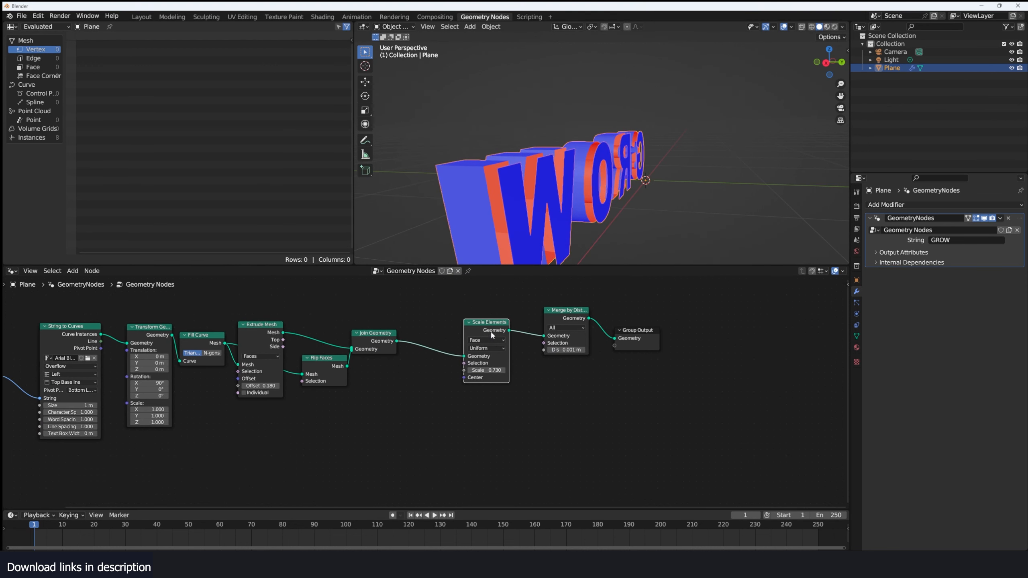
pyautogui.keyDown('alt'); pyautogui.moveTo(490, 331); pyautogui.dragTo(563, 386); pyautogui.keyUp('alt')
pyautogui.moveTo(566, 318); pyautogui.dragTo(506, 331)
pyautogui.moveTo(560, 410); pyautogui.dragTo(576, 361)
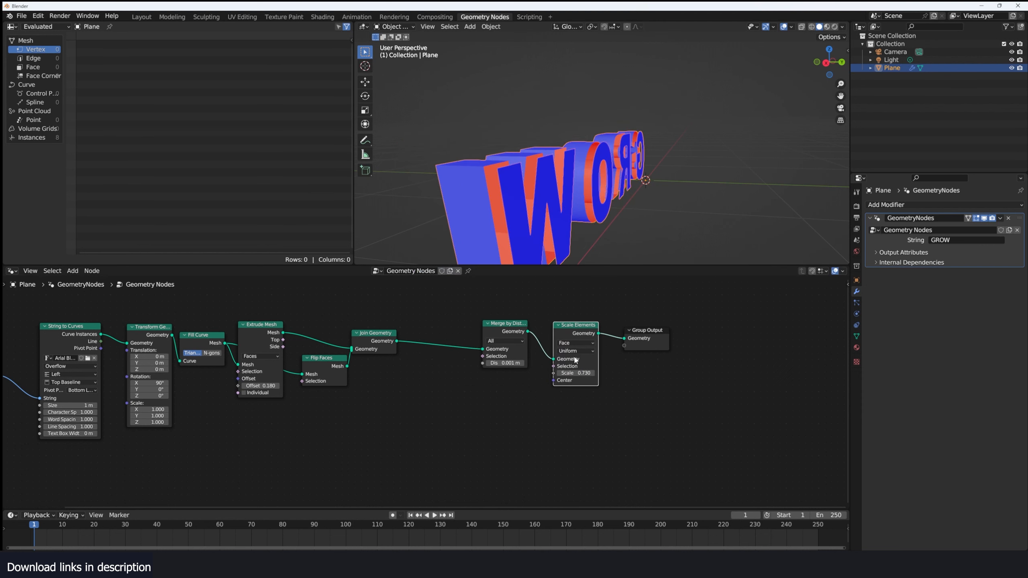
pyautogui.moveTo(549, 185)
pyautogui.mouseDown(button='middle')
pyautogui.moveTo(569, 179)
pyautogui.moveTo(550, 184)
pyautogui.mouseUp(button='middle')
pyautogui.scroll(4, 509, 340)
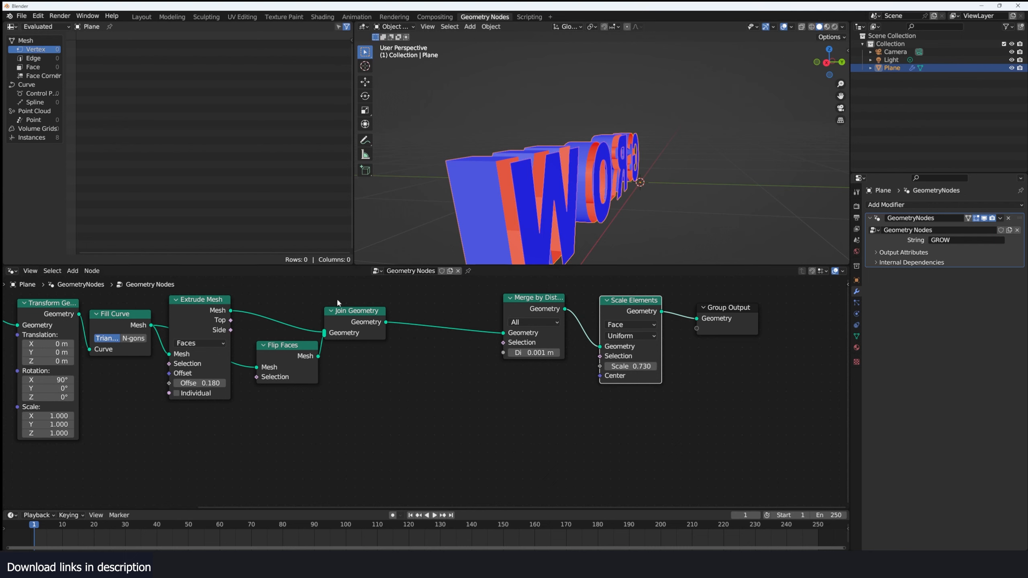
# Insert a Realize Instances node between Join Geometry and Merge by Distance.
pyautogui.hotkey('shift', 'a')
pyautogui.write('rea')
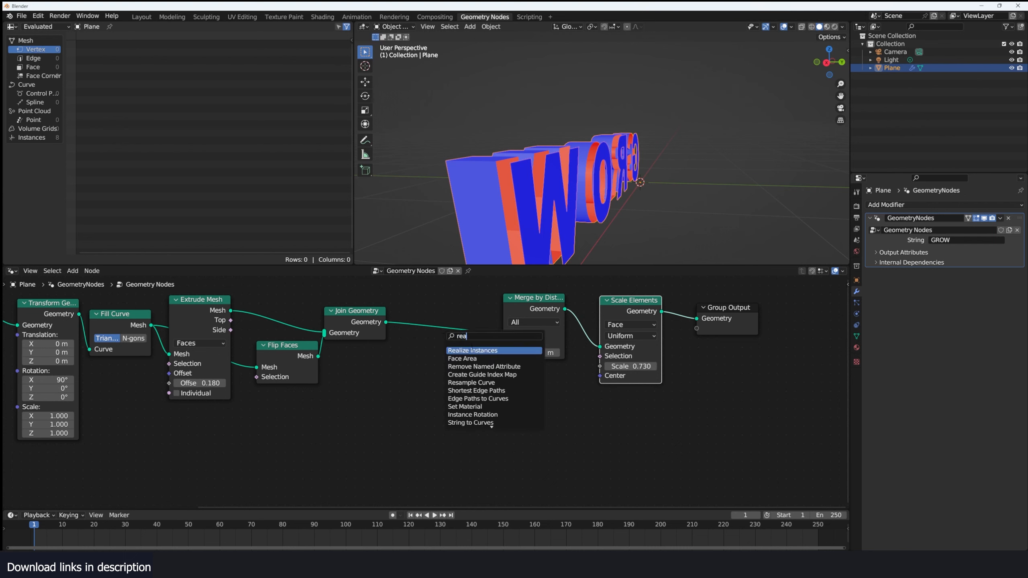
pyautogui.press('Return')
pyautogui.click(452, 335)
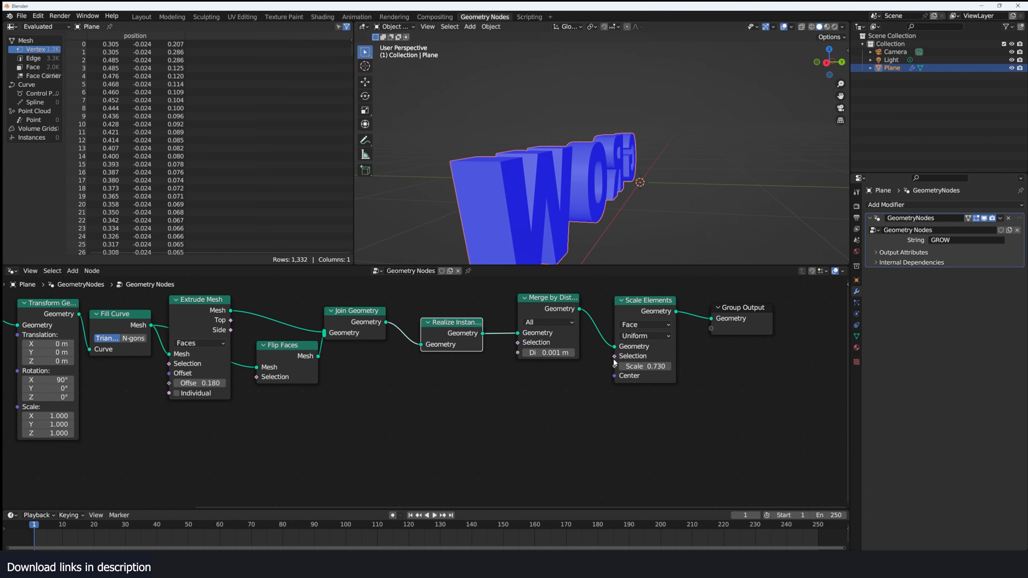
# Test the Scale Elements node with a scale of 0.430, and delete it while keeping the geometry link intact.
pyautogui.moveTo(648, 367)
pyautogui.mouseDown()
pyautogui.moveTo(668, 367)
pyautogui.moveTo(642, 367)
pyautogui.mouseUp()
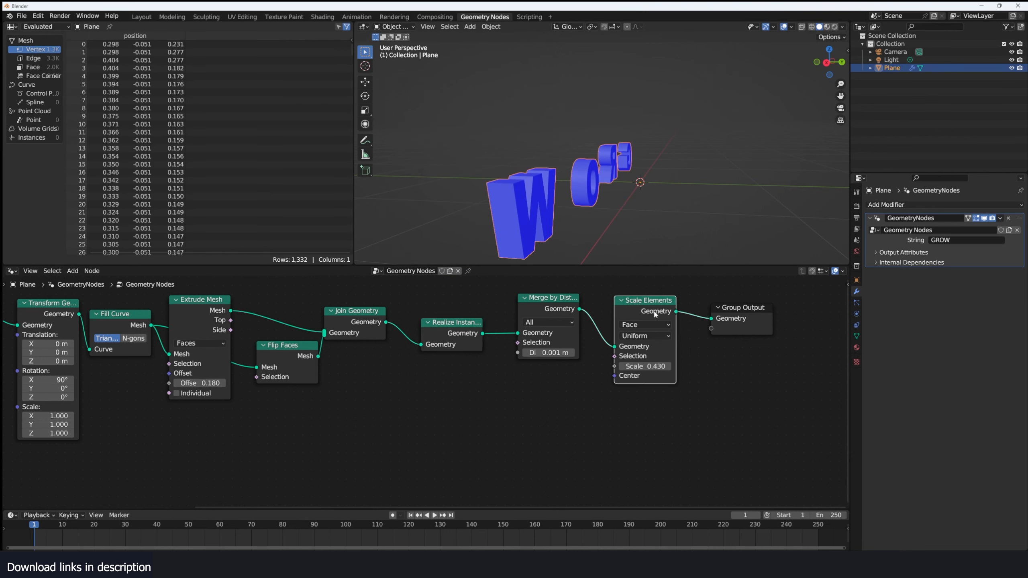
pyautogui.hotkey('ctrl', 'x')
pyautogui.moveTo(643, 210); pyautogui.dragTo(620, 168, button='middle')
# Turn off the Face Orientation overlay in the 3D viewport.
pyautogui.press('q')
pyautogui.click(795, 105)
pyautogui.scroll(-5, 620, 168)
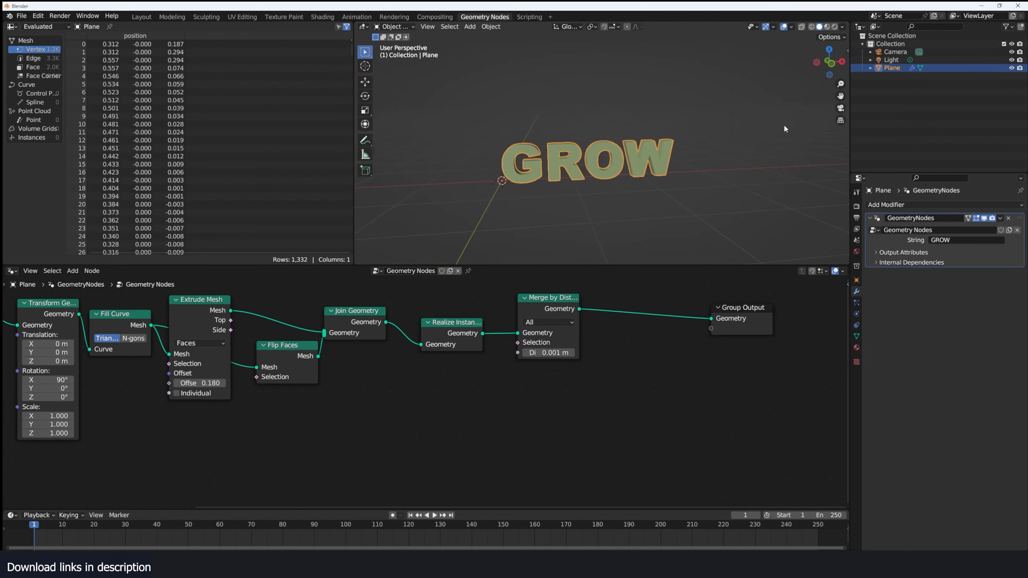
# Add a cube empty, scale it to about 0.208, and position it at the base of the letters near the R.
pyautogui.hotkey('shift', 'a')
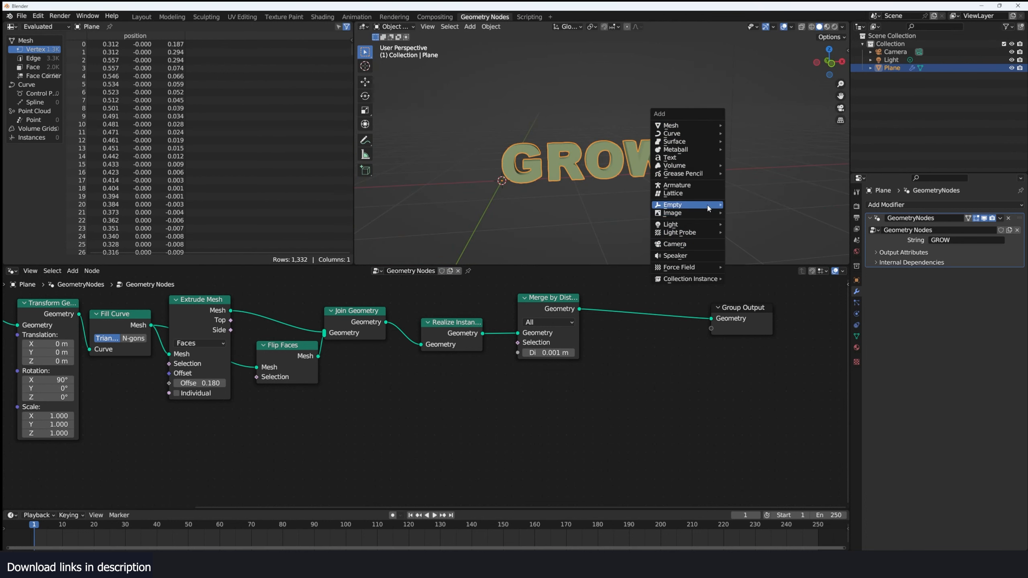
pyautogui.moveTo(707, 205)
pyautogui.click(754, 239)
pyautogui.press('s')
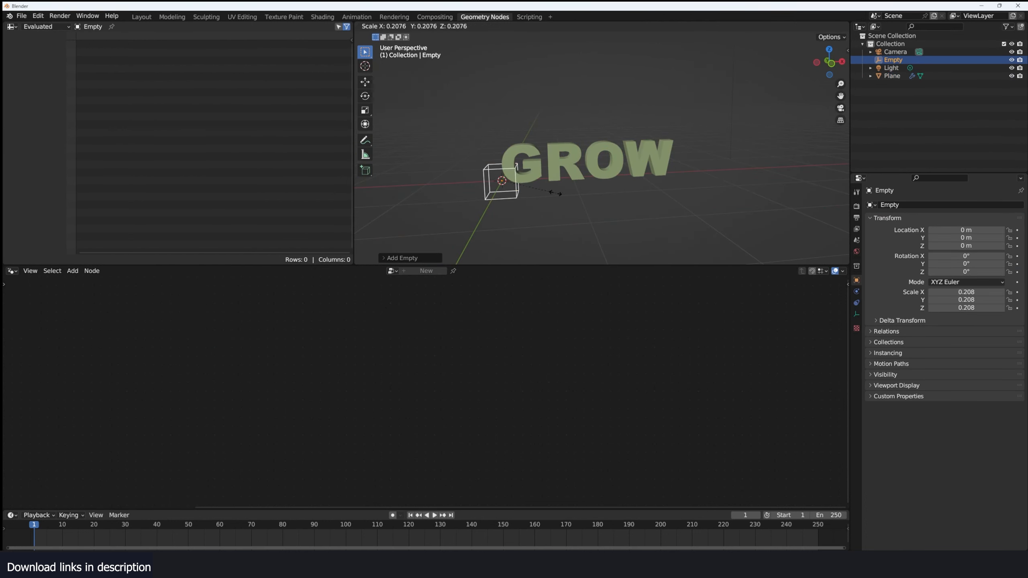
pyautogui.click(570, 178)
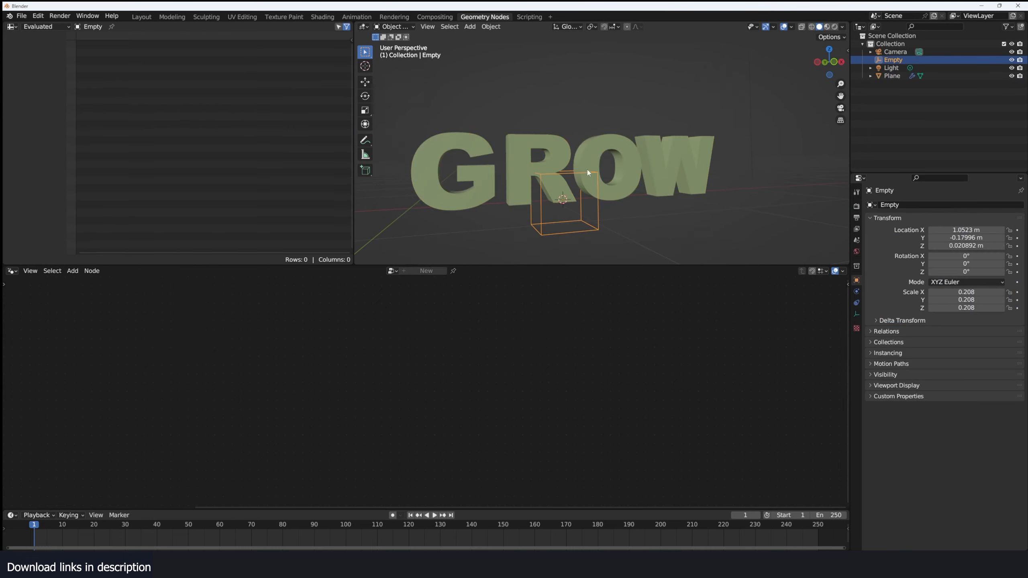
pyautogui.moveTo(587, 171); pyautogui.dragTo(591, 160, button='middle')
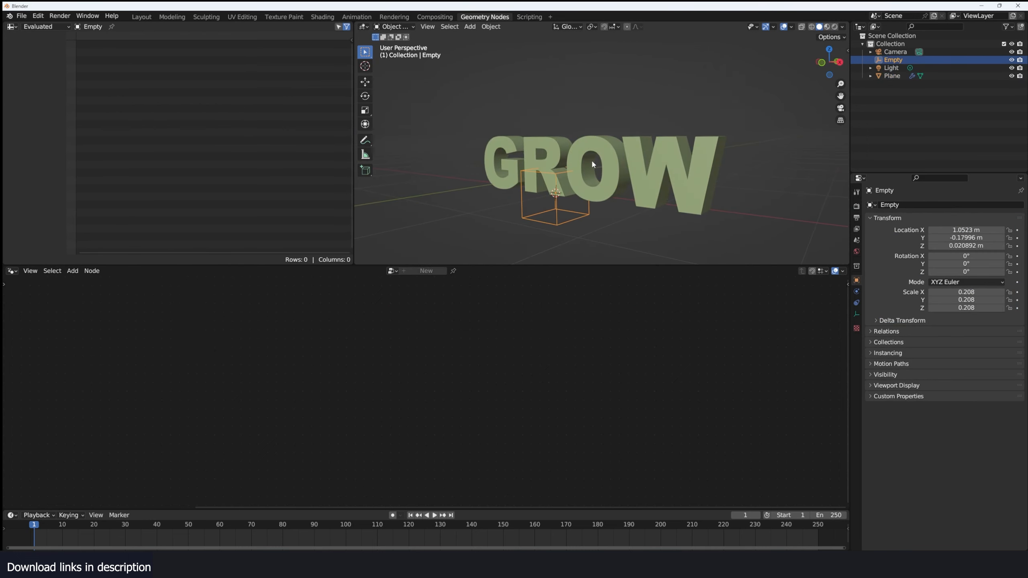
# Select the text object and frame its nodes from String to Curves through Merge by Distance, labelling the frame "text".
pyautogui.click(591, 160)
pyautogui.scroll(-2, 573, 334)
pyautogui.moveTo(573, 334); pyautogui.dragTo(628, 323, button='middle')
pyautogui.scroll(1, 496, 340)
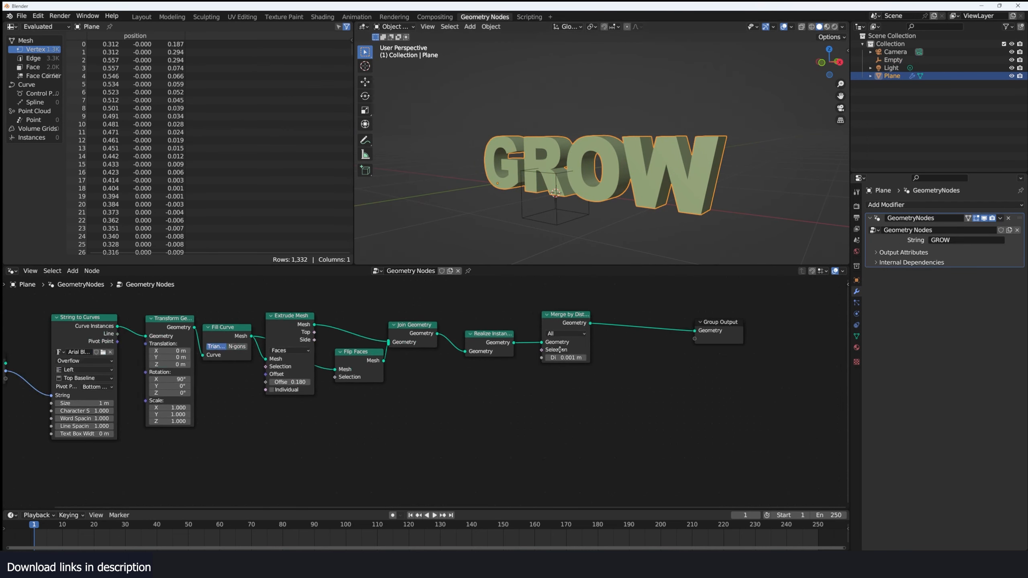
pyautogui.scroll(-4, 590, 378)
pyautogui.moveTo(590, 381); pyautogui.dragTo(187, 356)
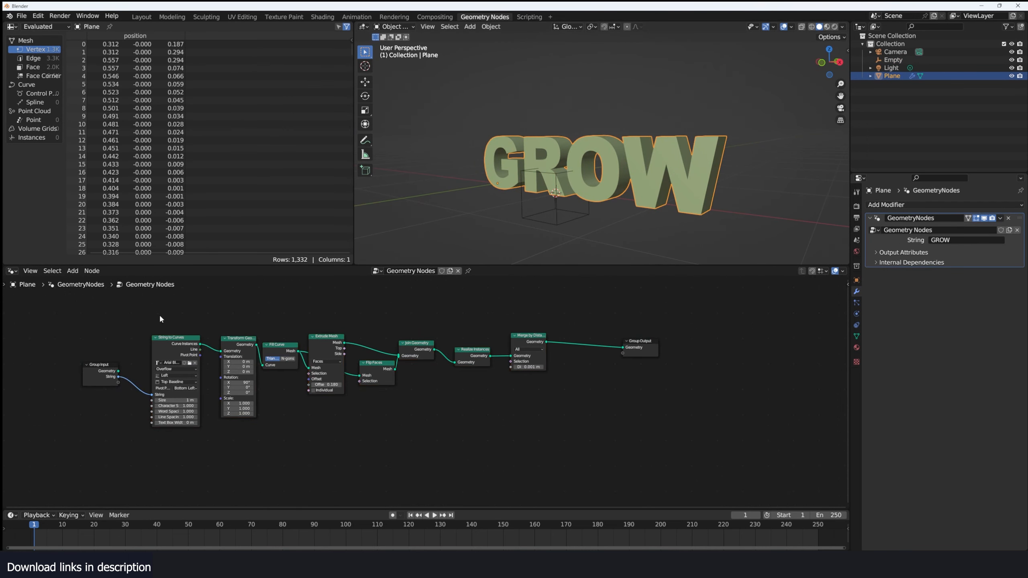
pyautogui.hotkey('ctrl', 'j')
pyautogui.press('F2')
pyautogui.write('text')
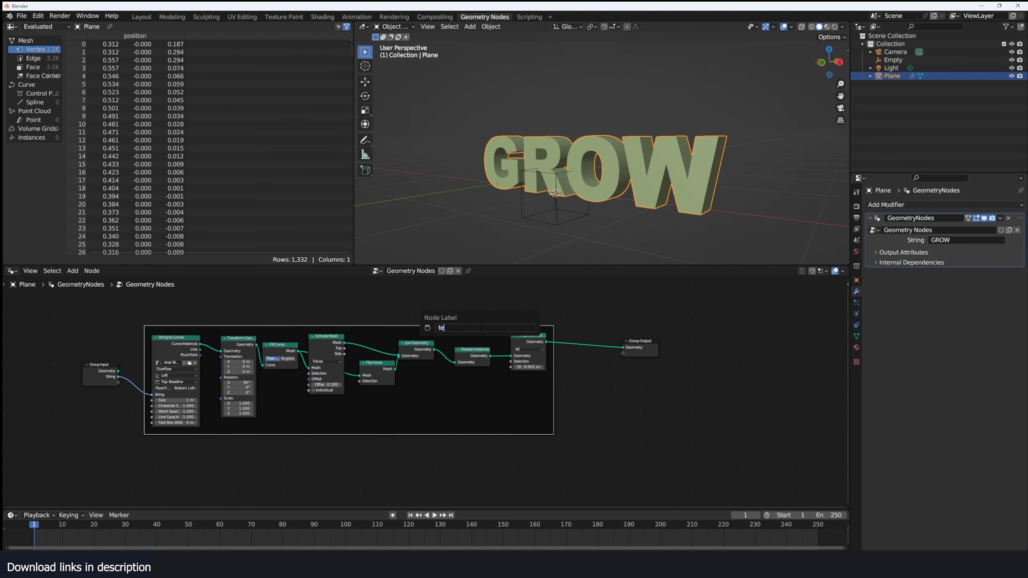
pyautogui.press('Return')
# Move the Group Output node well away from the text frame to make room for new nodes.
pyautogui.scroll(1, 454, 362)
pyautogui.moveTo(455, 363); pyautogui.dragTo(140, 368, button='middle')
pyautogui.moveTo(363, 357); pyautogui.dragTo(628, 325)
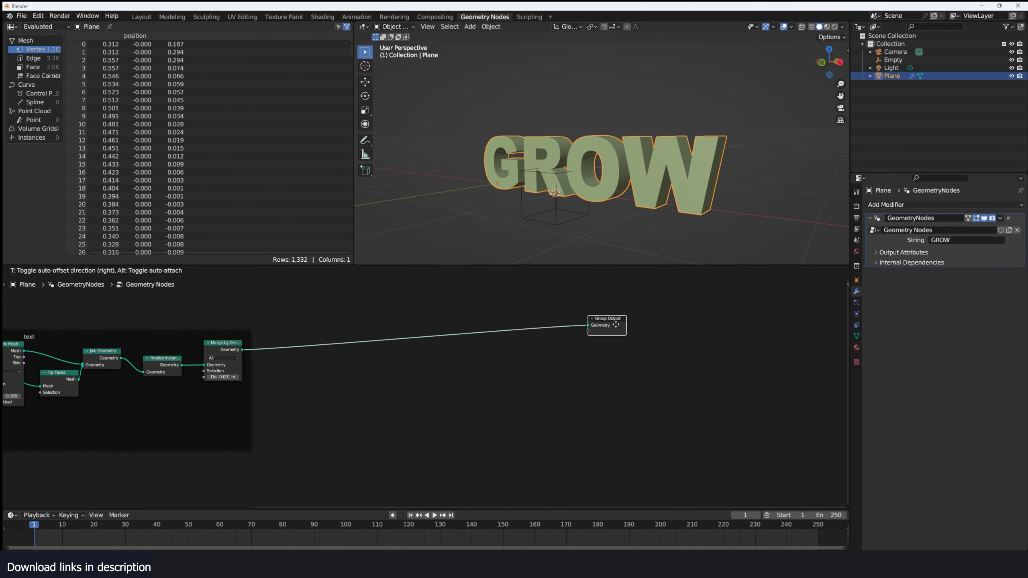
# Sketch annotation strokes over the G, R and O to illustrate growth paths from the empty, and erase them.
pyautogui.scroll(4, 613, 215)
pyautogui.moveTo(611, 201); pyautogui.dragTo(553, 208, button='middle')
pyautogui.scroll(-1, 573, 234)
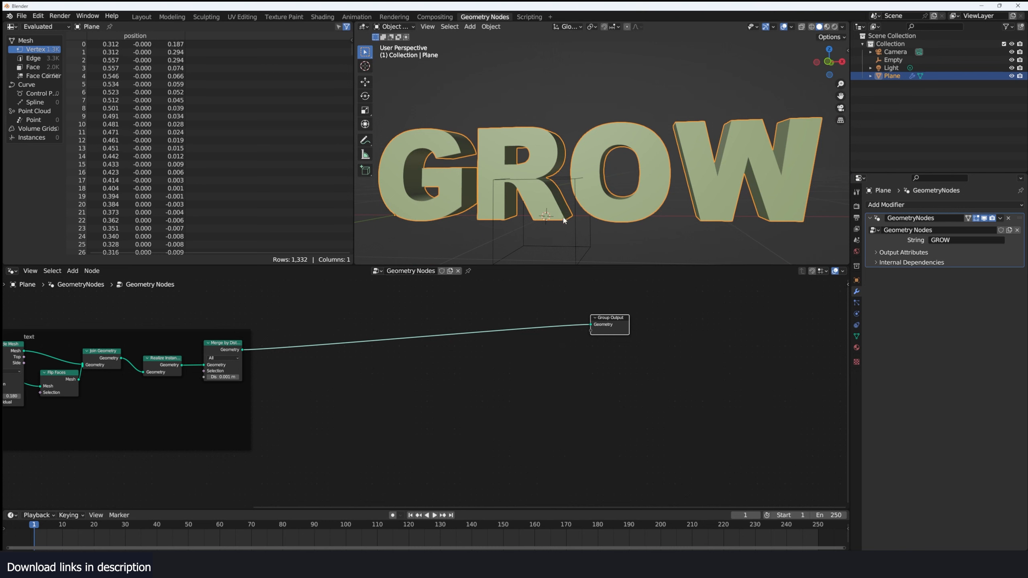
pyautogui.moveTo(548, 205)
pyautogui.mouseDown()
pyautogui.moveTo(408, 104)
pyautogui.moveTo(754, 102)
pyautogui.moveTo(422, 140)
pyautogui.mouseUp()
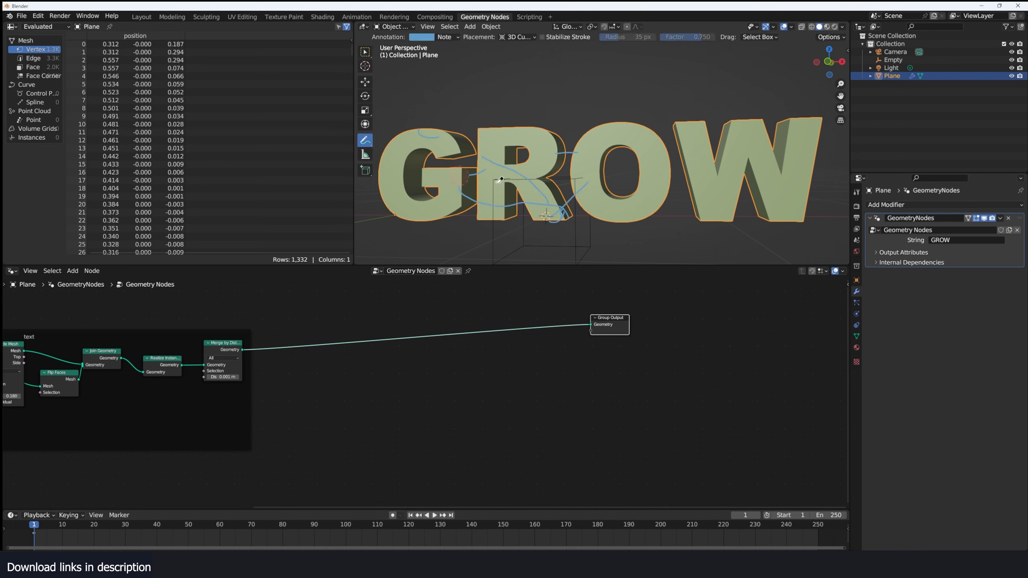
pyautogui.keyDown('ctrl'); pyautogui.moveTo(500, 182); pyautogui.dragTo(523, 202); pyautogui.keyUp('ctrl')
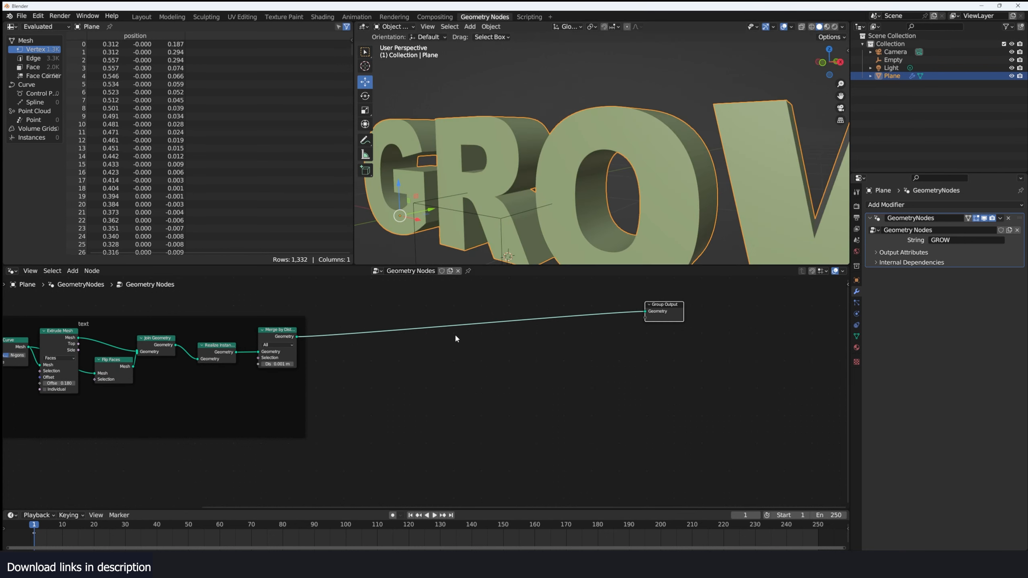
# Add a Shortest Edge Paths node in the free space beside the text frame.
pyautogui.scroll(2, 454, 334)
pyautogui.hotkey('shift', 'a')
pyautogui.write('shor')
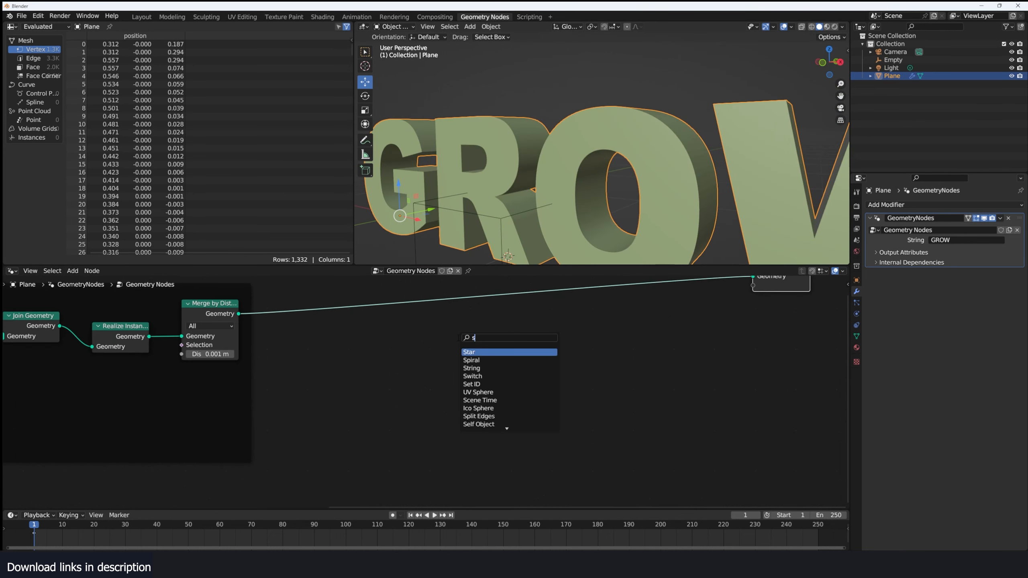
pyautogui.click(468, 351)
pyautogui.scroll(2, 380, 366)
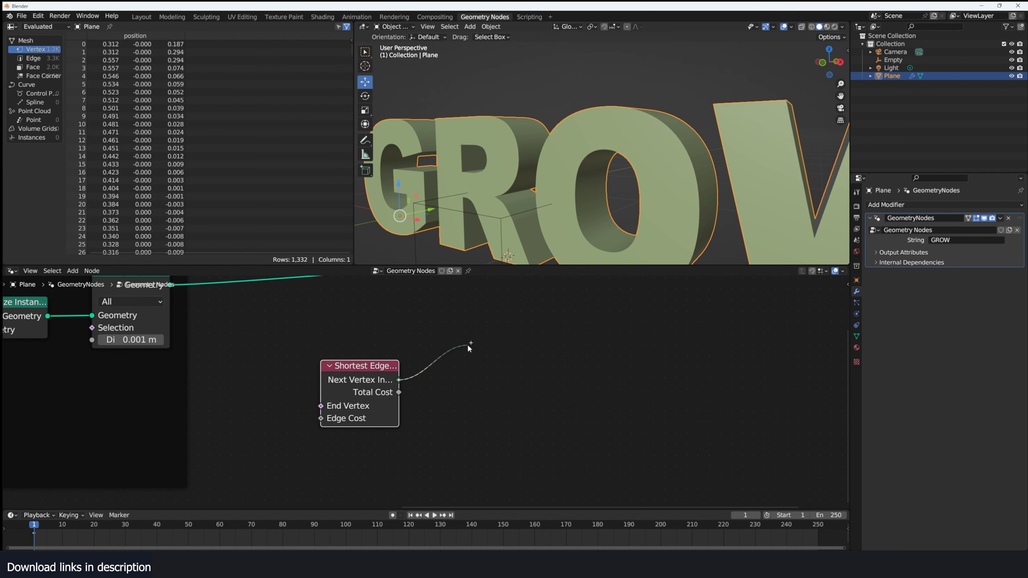
# Add an Edge Paths to Curves node linked from the Next Vertex Index output to its Start Vertices input.
pyautogui.moveTo(469, 348); pyautogui.dragTo(472, 345)
pyautogui.write('path to')
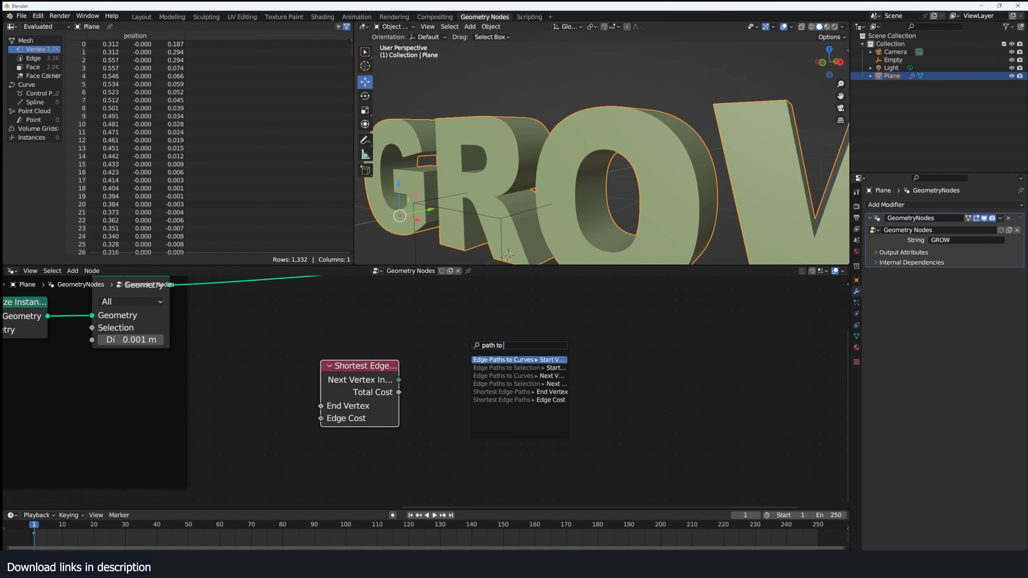
pyautogui.click(519, 359)
pyautogui.click(558, 333)
# Feed the Merge by Distance geometry into the Edge Paths to Curves mesh input and preview its curves with a Viewer node.
pyautogui.scroll(1, 449, 356)
pyautogui.scroll(-5, 411, 350)
pyautogui.moveTo(411, 350); pyautogui.dragTo(399, 367, button='middle')
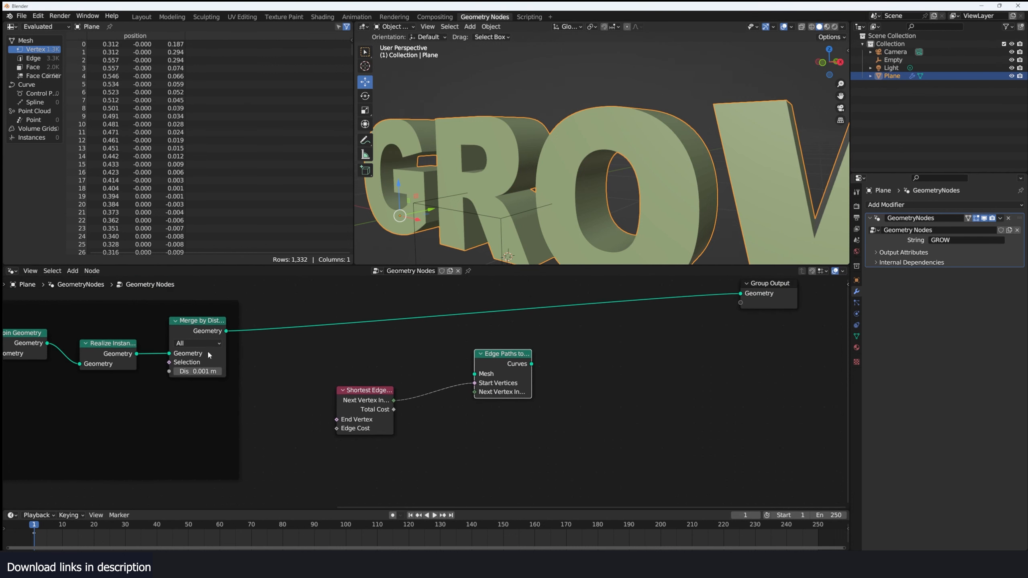
pyautogui.moveTo(225, 332); pyautogui.dragTo(475, 373)
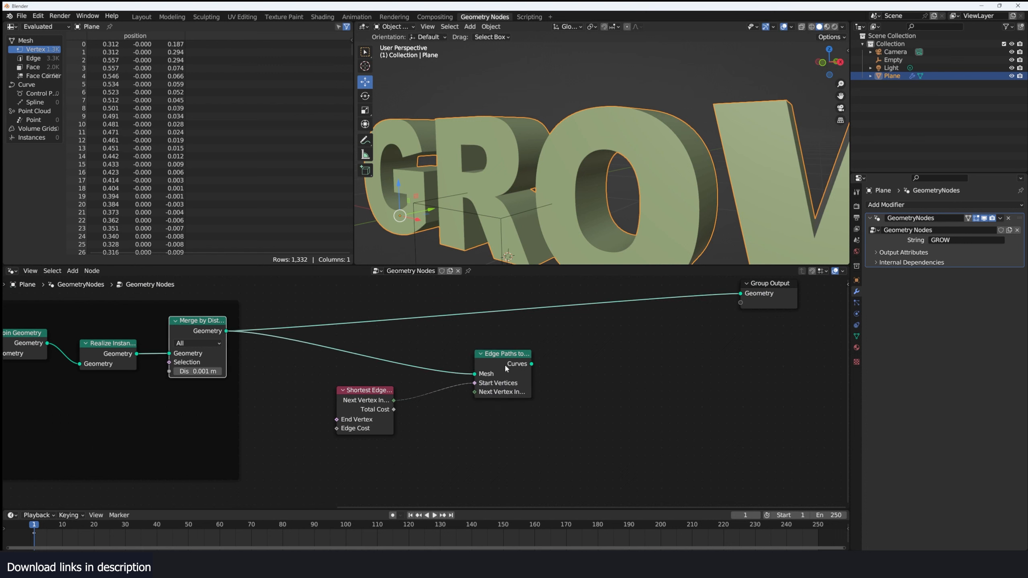
pyautogui.keyDown('ctrl'); pyautogui.keyDown('shift'); pyautogui.click(511, 367); pyautogui.keyUp('shift'); pyautogui.keyUp('ctrl')
pyautogui.moveTo(573, 363); pyautogui.dragTo(674, 339)
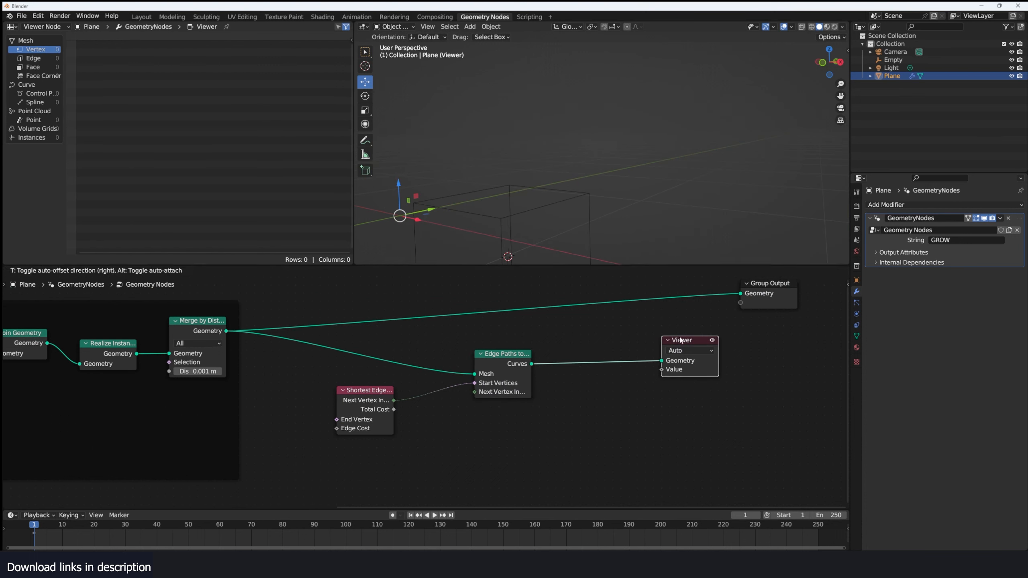
# Move the Shortest Edge Paths link from Start Vertices to the Next Vertex Index input of Edge Paths to Curves.
pyautogui.moveTo(479, 385); pyautogui.dragTo(464, 388)
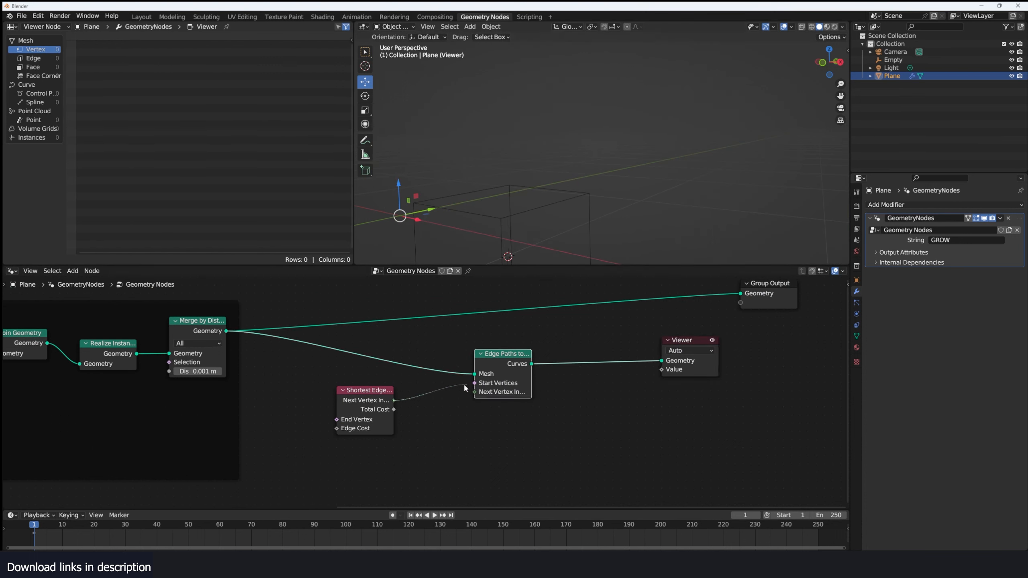
pyautogui.scroll(2, 369, 398)
pyautogui.scroll(-1, 618, 219)
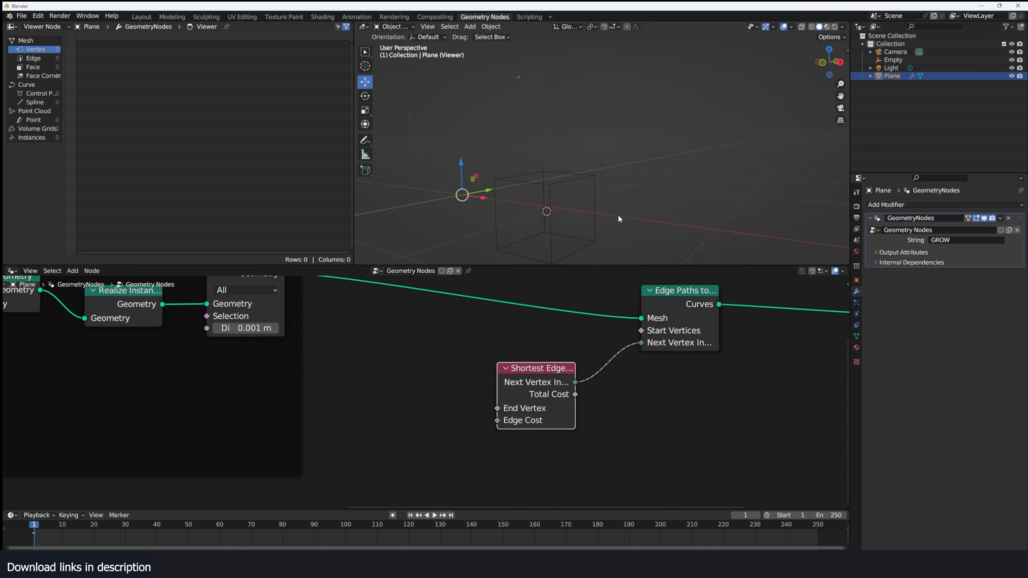
# Add a Random Value node set to Boolean and feed its value into Start Vertices of Edge Paths to Curves.
pyautogui.hotkey('shift', 'a')
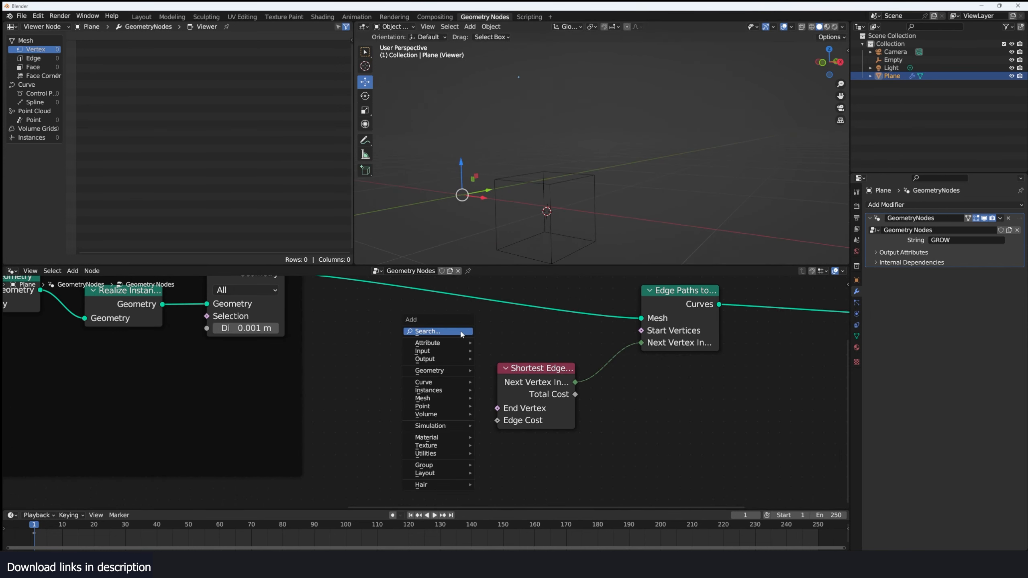
pyautogui.write('rand')
pyautogui.press('Return')
pyautogui.click(429, 355)
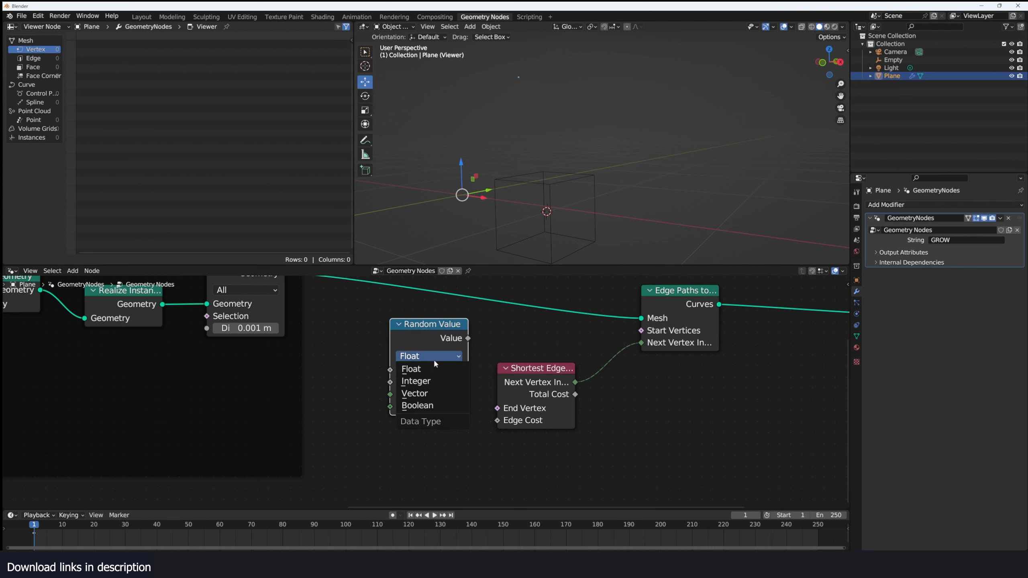
pyautogui.click(417, 404)
pyautogui.moveTo(468, 338); pyautogui.dragTo(641, 331)
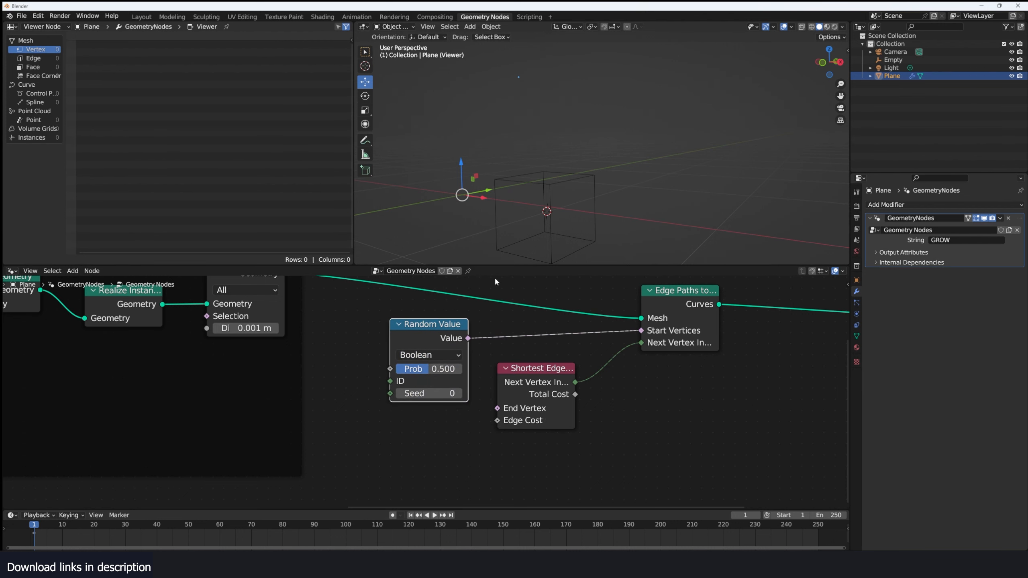
# Preview the Merge by Distance geometry and view the GROW letters up close.
pyautogui.scroll(-4, 544, 163)
pyautogui.scroll(-6, 601, 277)
pyautogui.moveTo(575, 290); pyautogui.dragTo(527, 312, button='middle')
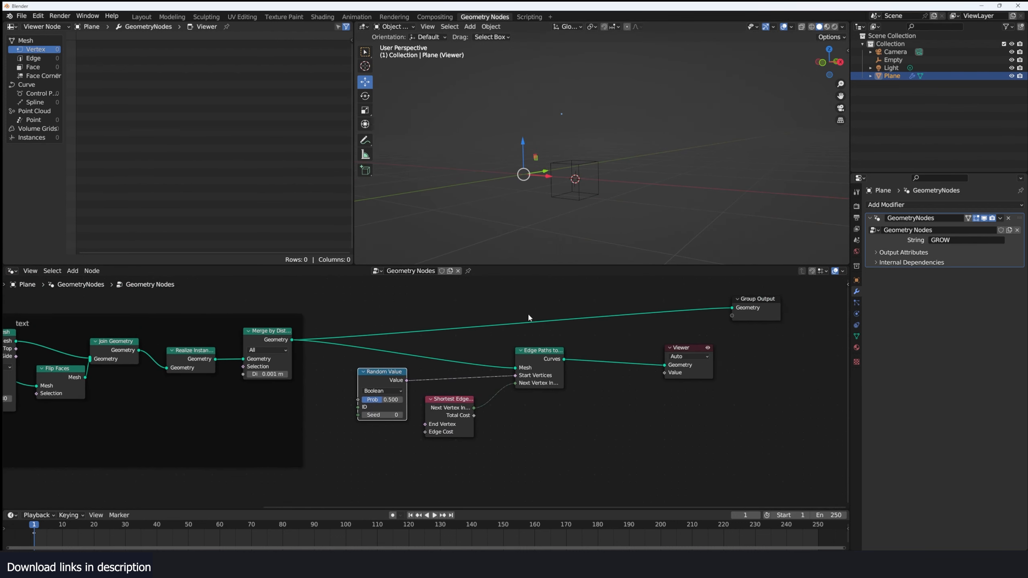
pyautogui.click(552, 360)
pyautogui.keyDown('ctrl'); pyautogui.keyDown('shift'); pyautogui.click(271, 343); pyautogui.keyUp('shift'); pyautogui.keyUp('ctrl')
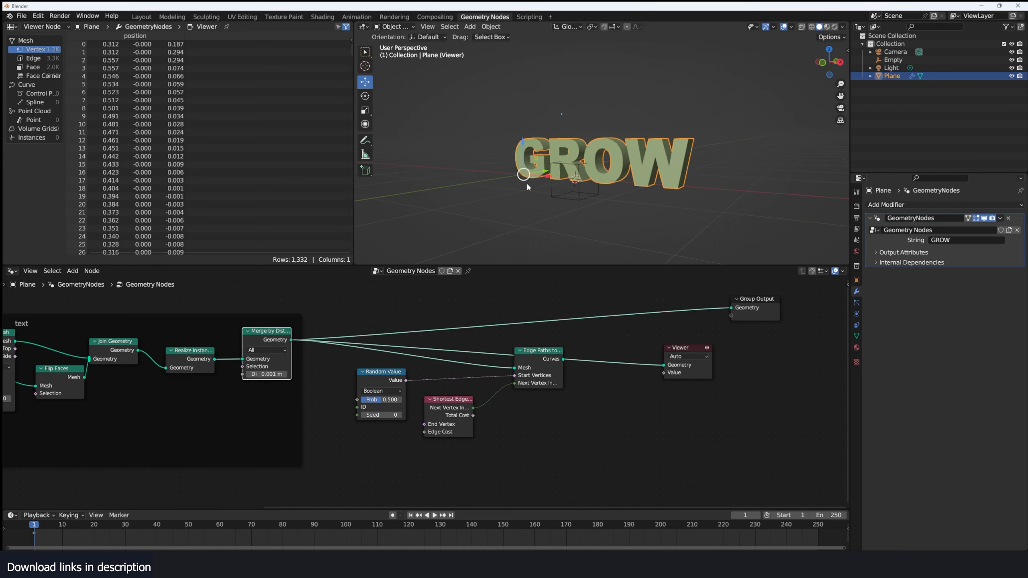
pyautogui.scroll(4, 527, 182)
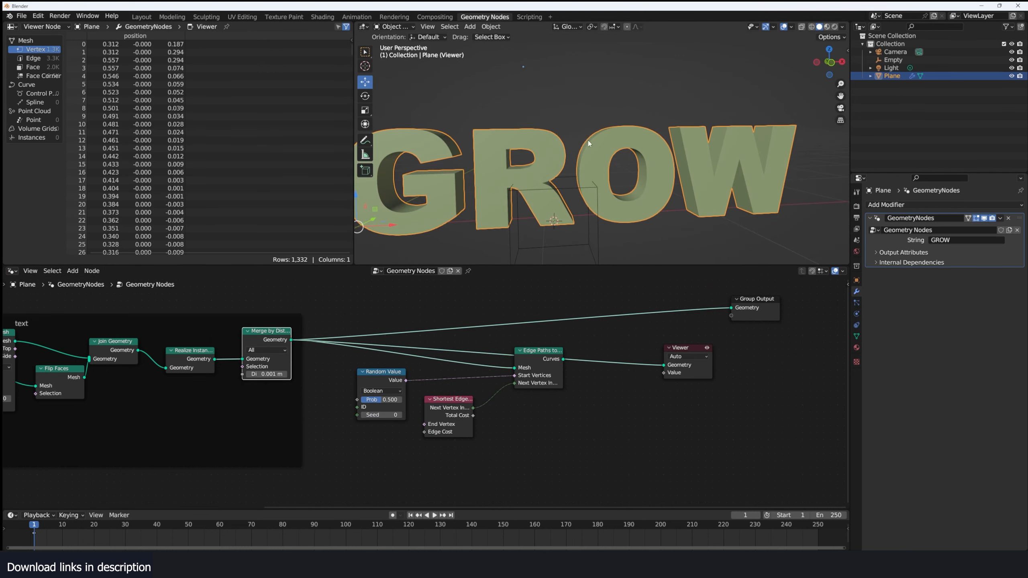
# Move the Shortest Edge Paths node farther from the Random Value node to free space between them.
pyautogui.moveTo(467, 434); pyautogui.dragTo(532, 411, button='middle')
pyautogui.scroll(4, 525, 400)
pyautogui.moveTo(519, 390); pyautogui.dragTo(560, 417)
pyautogui.moveTo(425, 428); pyautogui.dragTo(440, 421, button='middle')
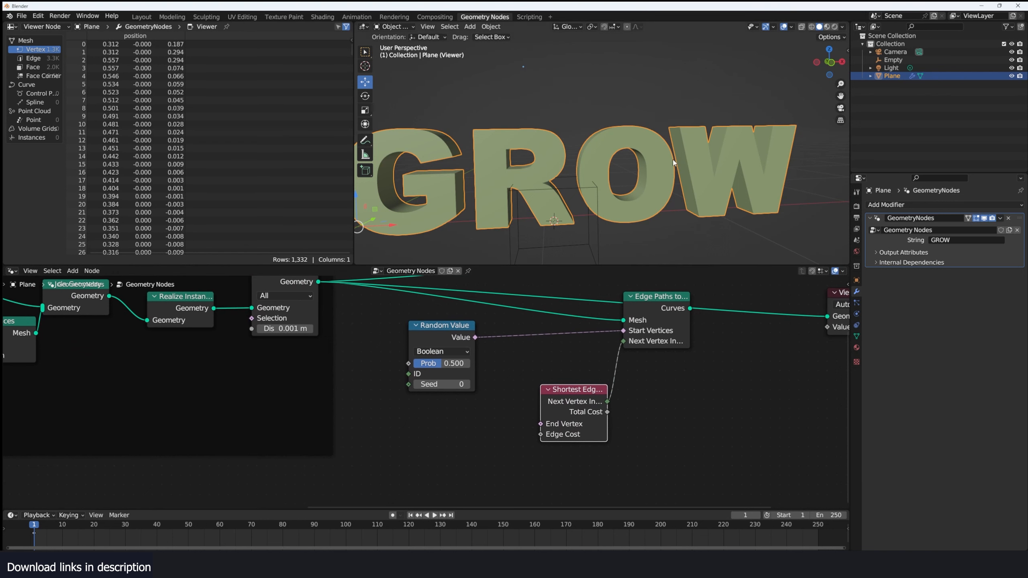
# Add a Position node below the Random Value node.
pyautogui.scroll(-2, 603, 177)
pyautogui.moveTo(599, 177); pyautogui.dragTo(565, 183, button='middle')
pyautogui.click(566, 183)
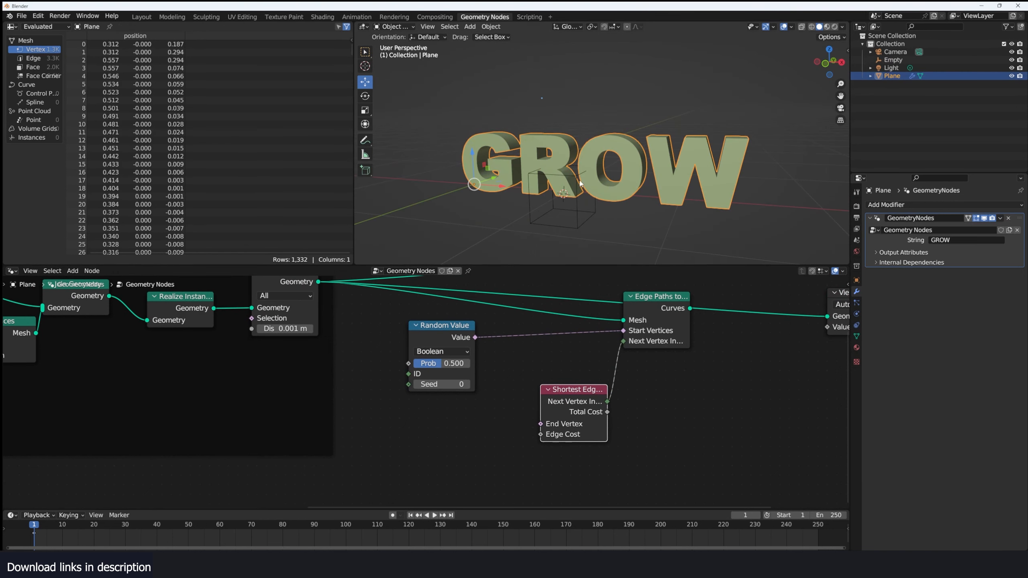
pyautogui.moveTo(456, 440); pyautogui.dragTo(492, 421, button='middle')
pyautogui.hotkey('shift', 'a')
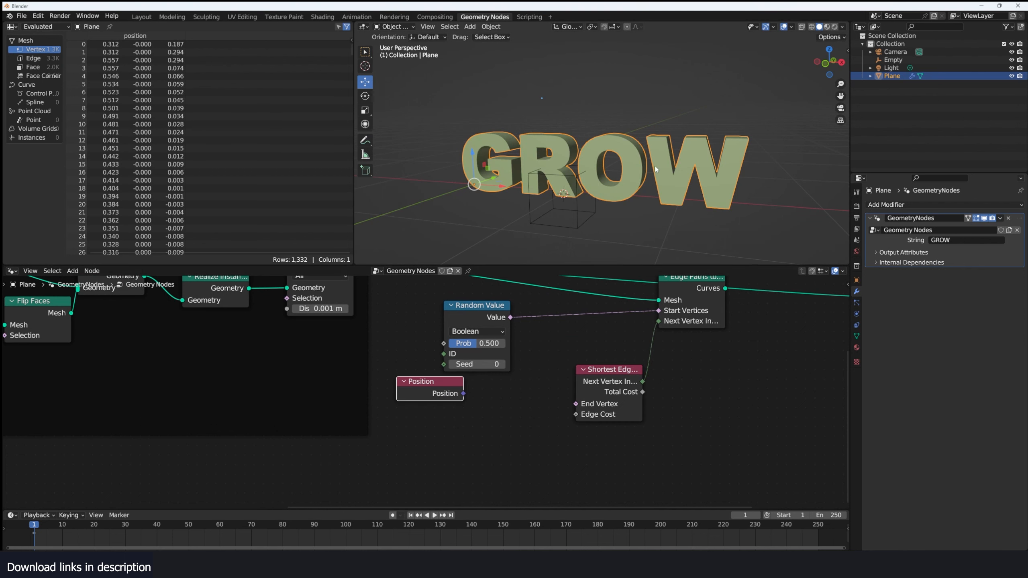
# Move the light and the empty out of Collection into the Scene Collection.
pyautogui.moveTo(625, 179); pyautogui.dragTo(695, 161, button='middle')
pyautogui.moveTo(892, 67); pyautogui.dragTo(907, 113)
pyautogui.click(897, 59)
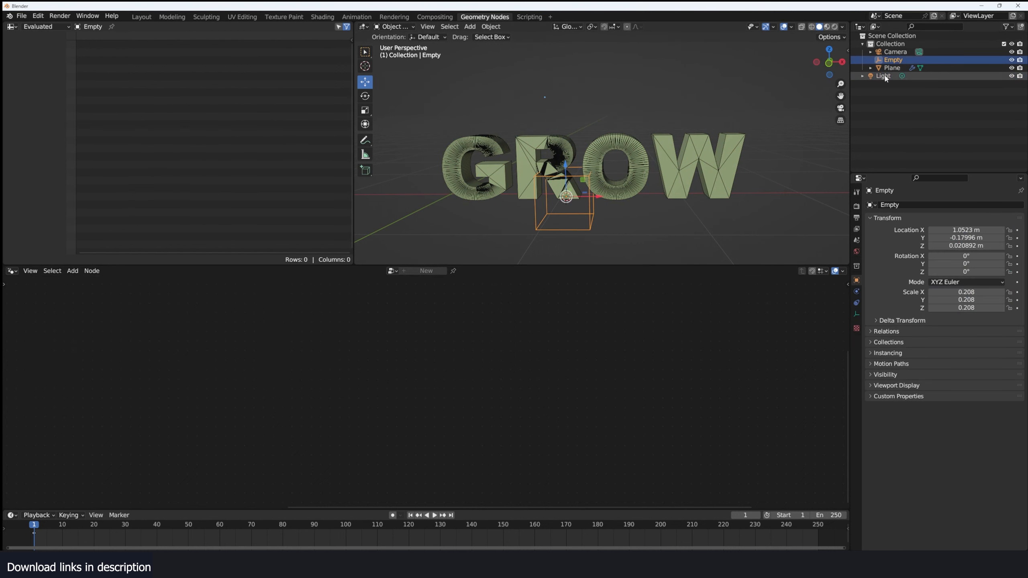
pyautogui.moveTo(897, 61); pyautogui.dragTo(911, 106)
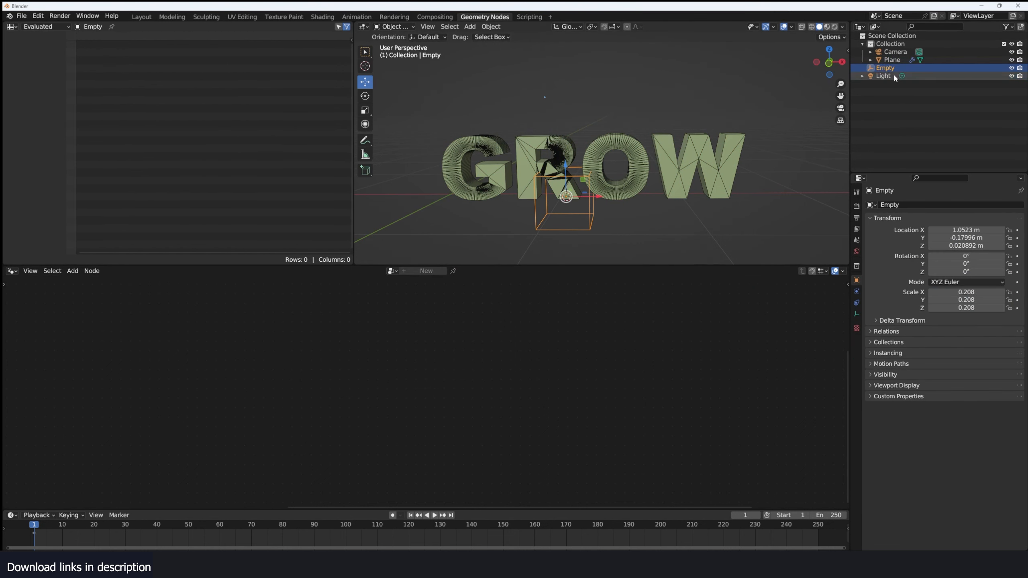
# Add an Object Info node for the Empty to the plane's node tree, below the Position node.
pyautogui.click(892, 59)
pyautogui.moveTo(895, 67); pyautogui.dragTo(456, 418)
pyautogui.scroll(1, 461, 389)
# Add a Vector Math node beside the Position node and shift the Shortest Edge Paths node clear of it.
pyautogui.hotkey('shift', 'a')
pyautogui.write('math')
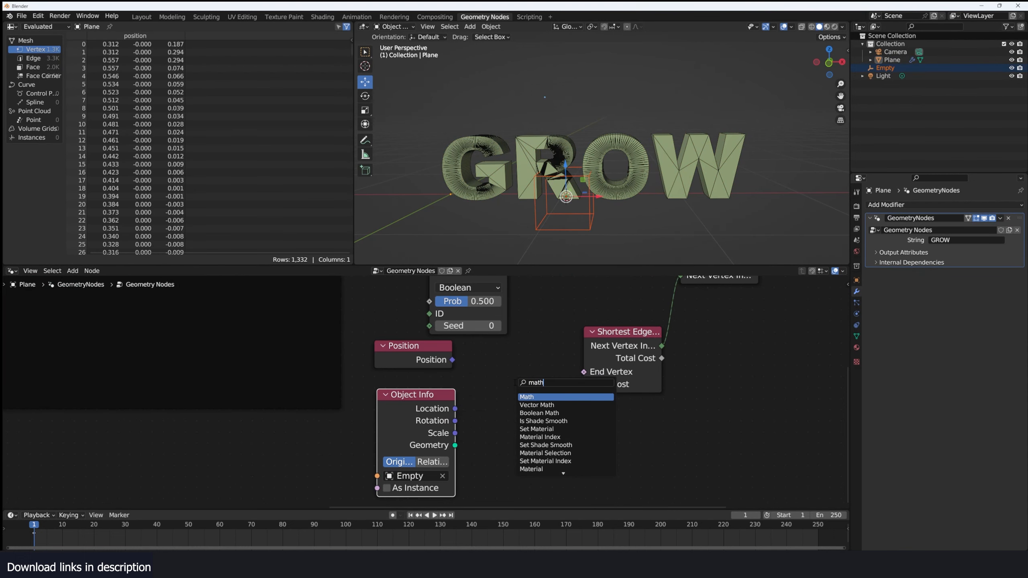
pyautogui.press('Down')
pyautogui.press('Return')
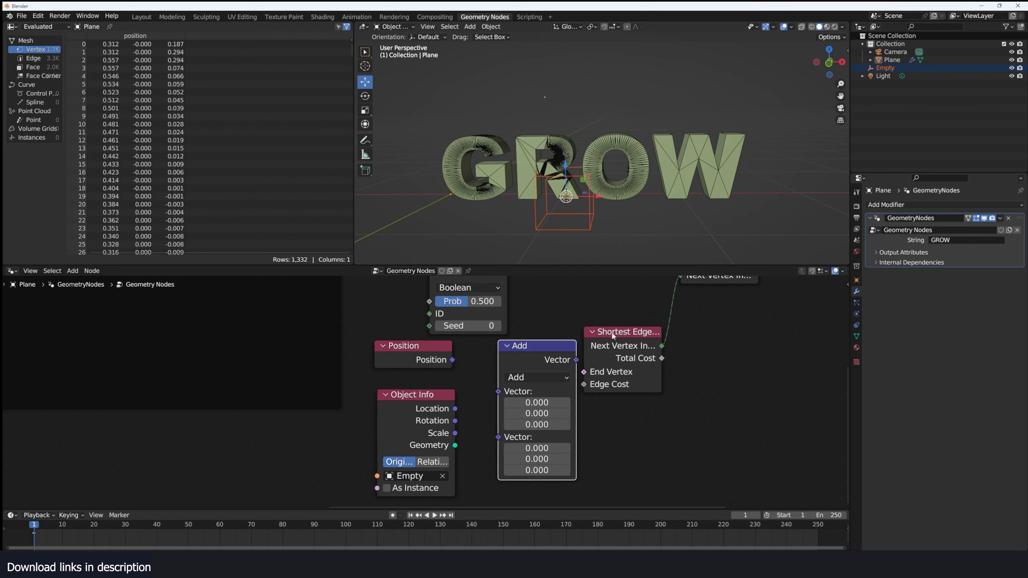
pyautogui.moveTo(612, 335); pyautogui.dragTo(665, 334)
# Link Position and the Object Info Location to the two vector inputs of the Vector Math node.
pyautogui.moveTo(490, 382); pyautogui.dragTo(499, 391)
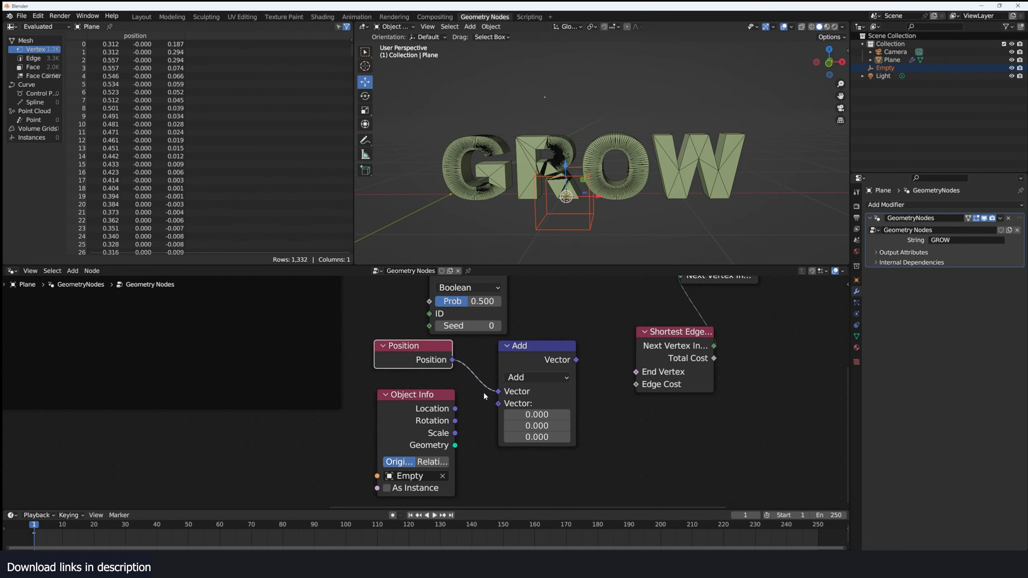
pyautogui.moveTo(412, 395); pyautogui.dragTo(388, 426)
pyautogui.moveTo(502, 406); pyautogui.dragTo(502, 406)
pyautogui.moveTo(430, 419); pyautogui.dragTo(484, 385, button='middle')
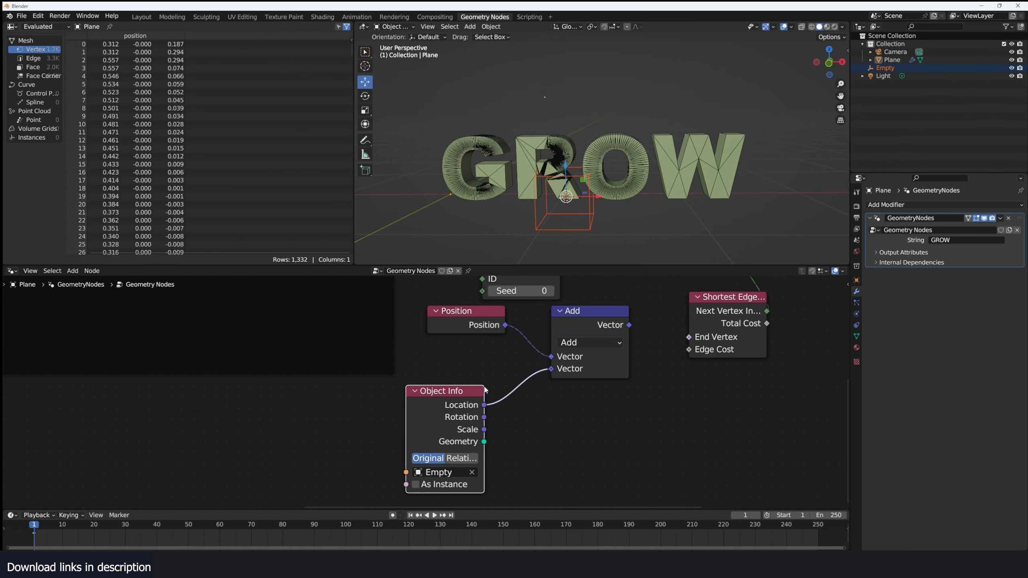
# Reselect the text object and set the Object Info node's transform space to Relative.
pyautogui.rightClick(674, 223)
pyautogui.click(564, 231)
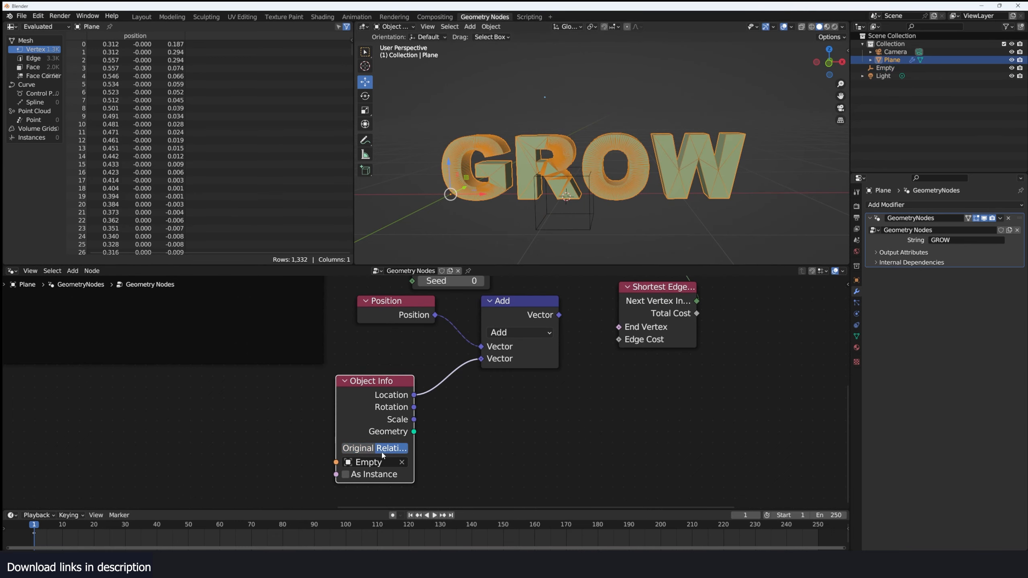
pyautogui.moveTo(467, 362); pyautogui.dragTo(381, 399, button='middle')
# Set the Vector Math operation to Distance and preview its value on the text geometry.
pyautogui.click(454, 370)
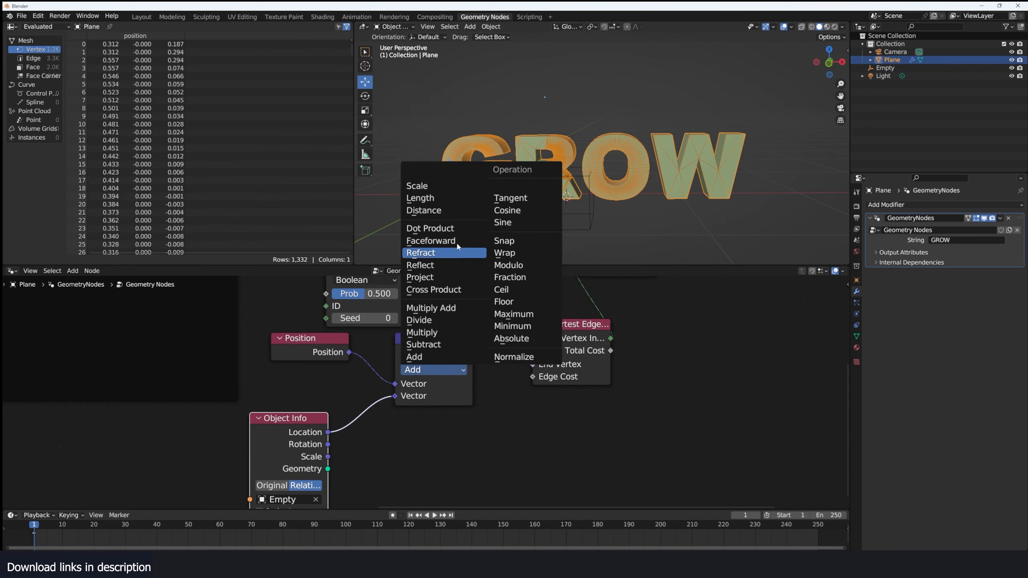
pyautogui.click(448, 211)
pyautogui.moveTo(520, 352); pyautogui.dragTo(494, 384, button='middle')
pyautogui.keyDown('ctrl'); pyautogui.keyDown('shift'); pyautogui.click(429, 386); pyautogui.keyUp('shift'); pyautogui.keyUp('ctrl')
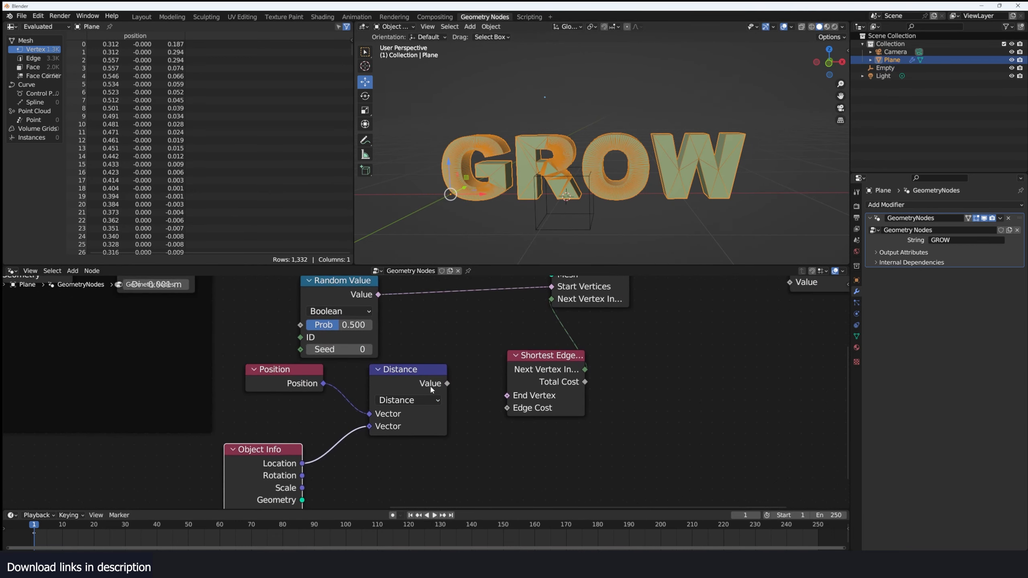
# Try moving the empty to check how the distance preview shades the letters.
pyautogui.click(585, 177)
pyautogui.press('g')
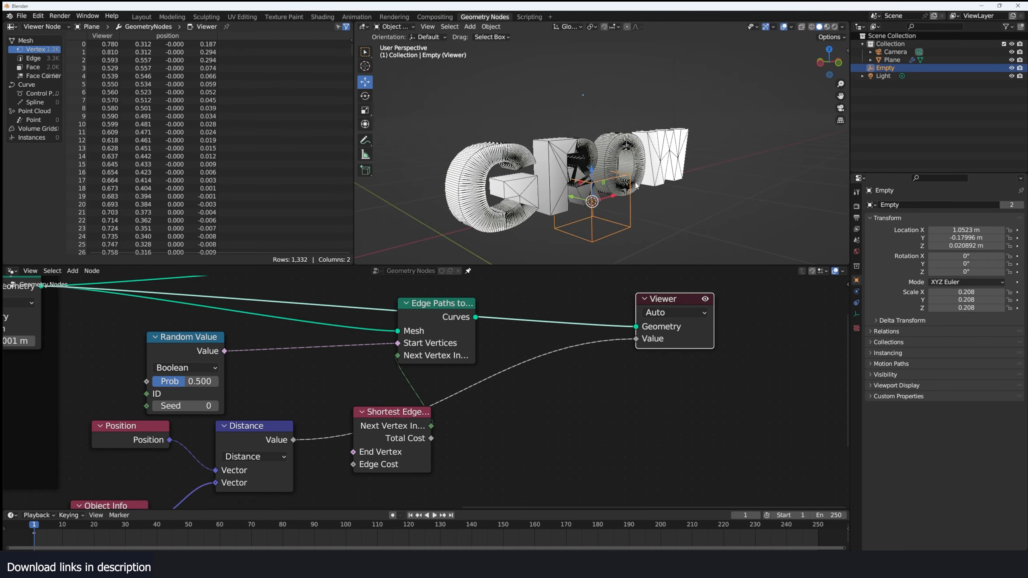
pyautogui.click(577, 186)
# Insert a Greater Than comparison between the Distance node and the Viewer, with its B value set to 0.460.
pyautogui.scroll(-3, 407, 284)
pyautogui.hotkey('shift', 'a')
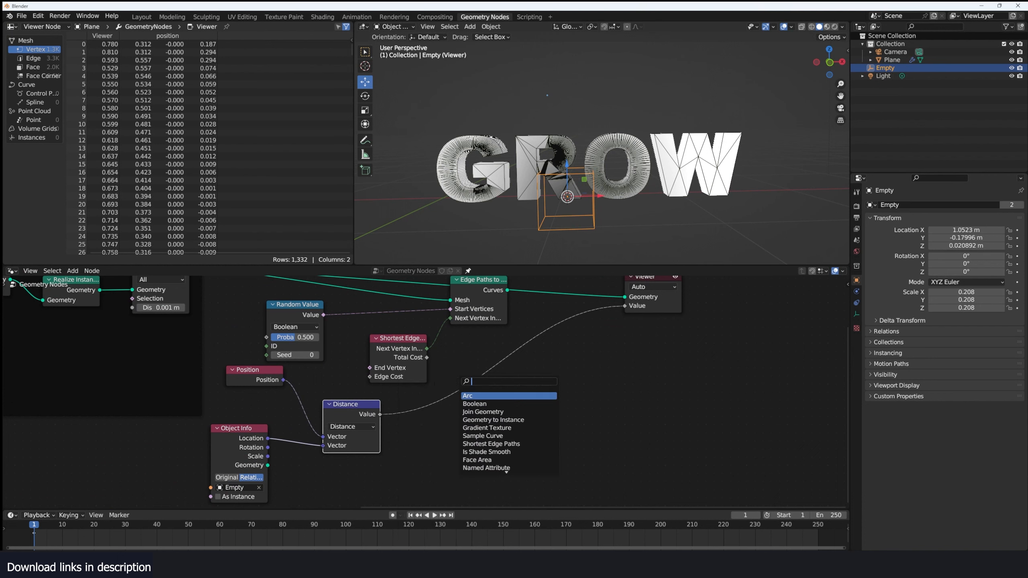
pyautogui.click(466, 398)
pyautogui.click(425, 406)
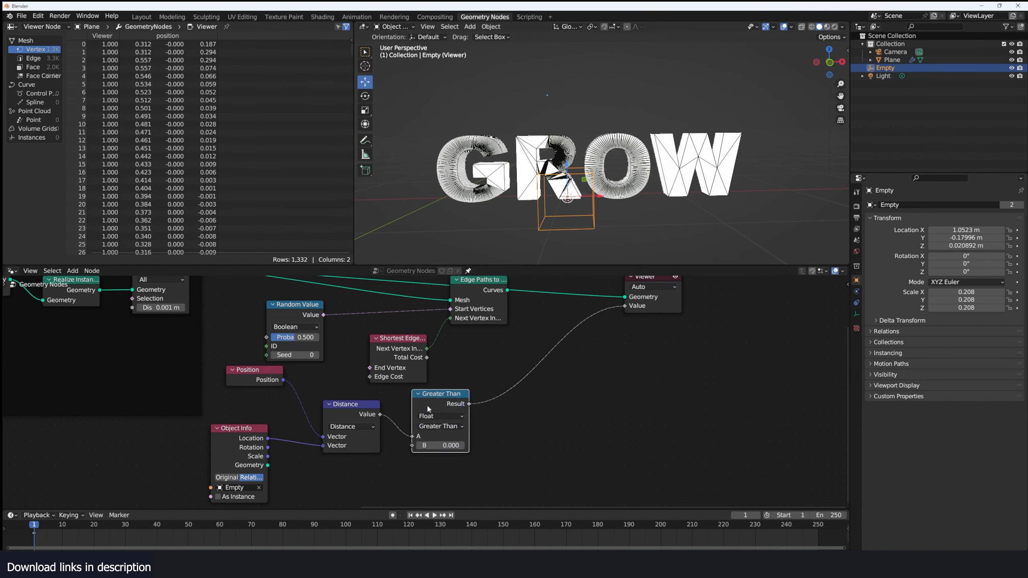
pyautogui.moveTo(435, 446); pyautogui.dragTo(449, 445)
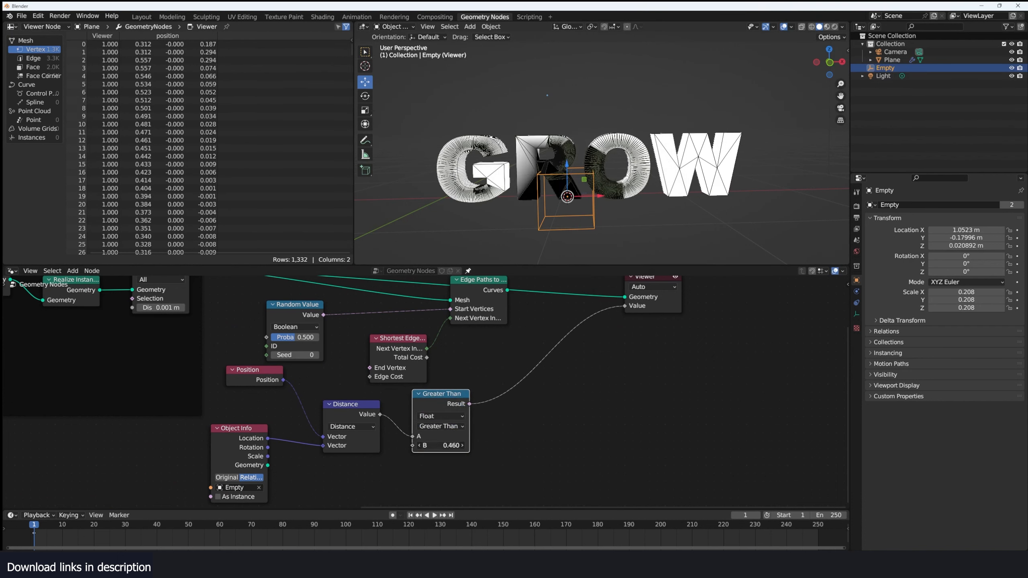
pyautogui.scroll(6, 628, 213)
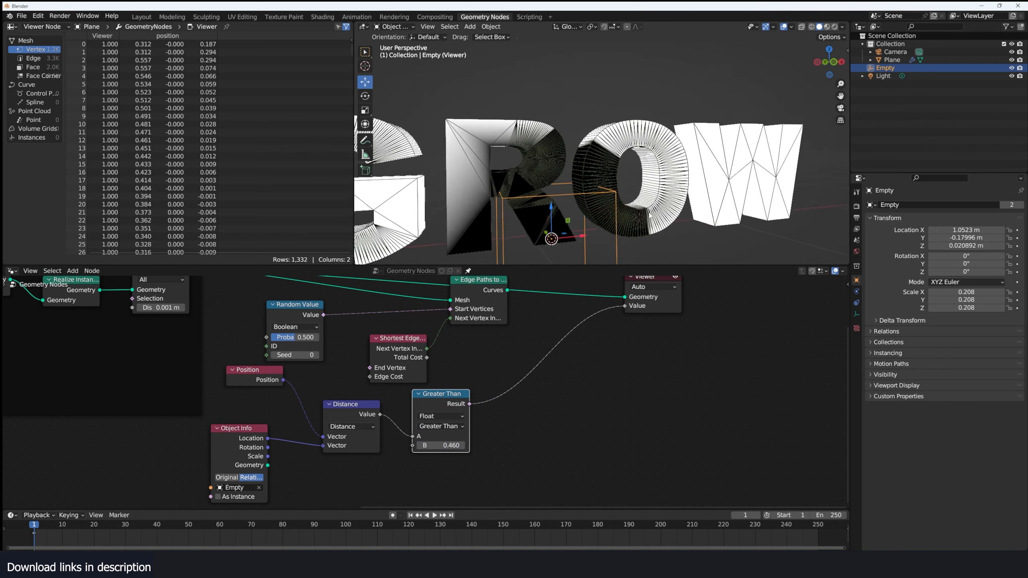
pyautogui.moveTo(581, 173); pyautogui.dragTo(631, 167, button='middle')
pyautogui.scroll(-2, 628, 155)
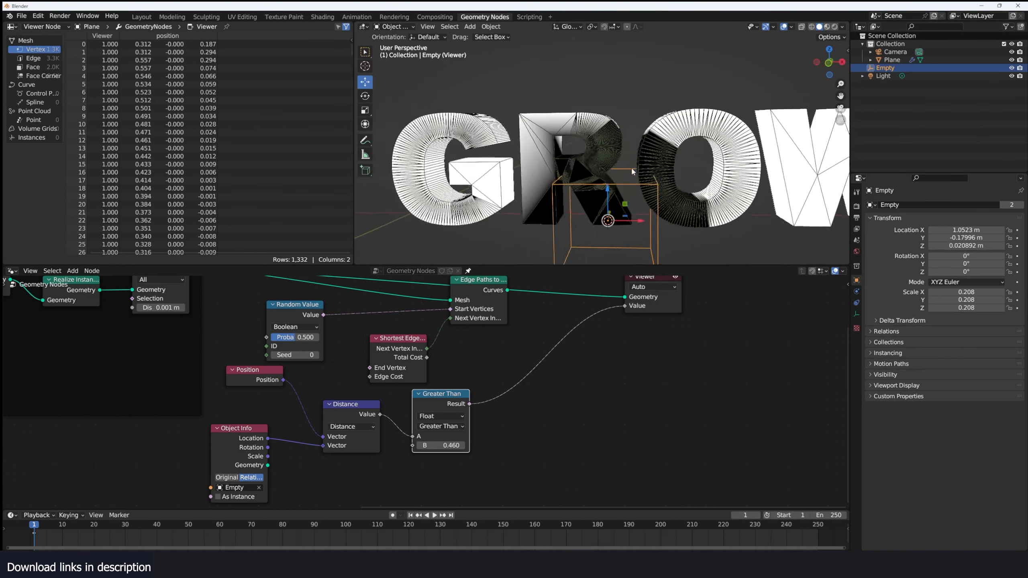
# Link the Greater Than result to the End Vertex input of Shortest Edge Paths and tidy the two nodes' placement.
pyautogui.scroll(-6, 391, 365)
pyautogui.moveTo(391, 365); pyautogui.dragTo(385, 391, button='middle')
pyautogui.scroll(6, 386, 391)
pyautogui.scroll(-2, 378, 395)
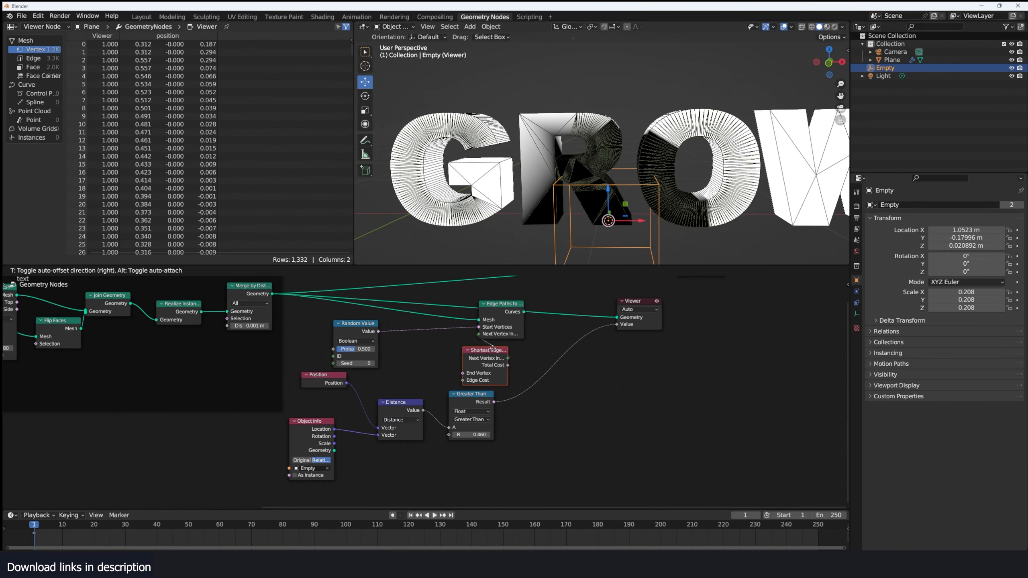
pyautogui.click(484, 350)
pyautogui.moveTo(498, 401); pyautogui.dragTo(447, 374)
pyautogui.moveTo(536, 327); pyautogui.dragTo(468, 366, button='middle')
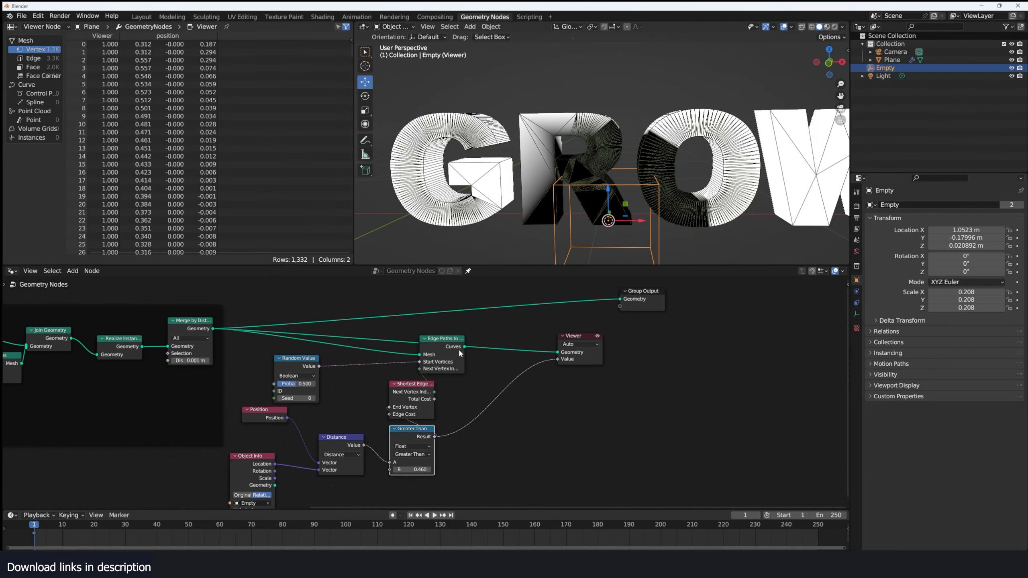
# Preview the curves from Edge Paths to Curves and move the empty slightly along the negative X axis.
pyautogui.keyDown('ctrl'); pyautogui.keyDown('shift'); pyautogui.click(458, 352); pyautogui.keyUp('shift'); pyautogui.keyUp('ctrl')
pyautogui.moveTo(589, 235); pyautogui.dragTo(632, 224, button='middle')
pyautogui.press('g')
pyautogui.press('x')
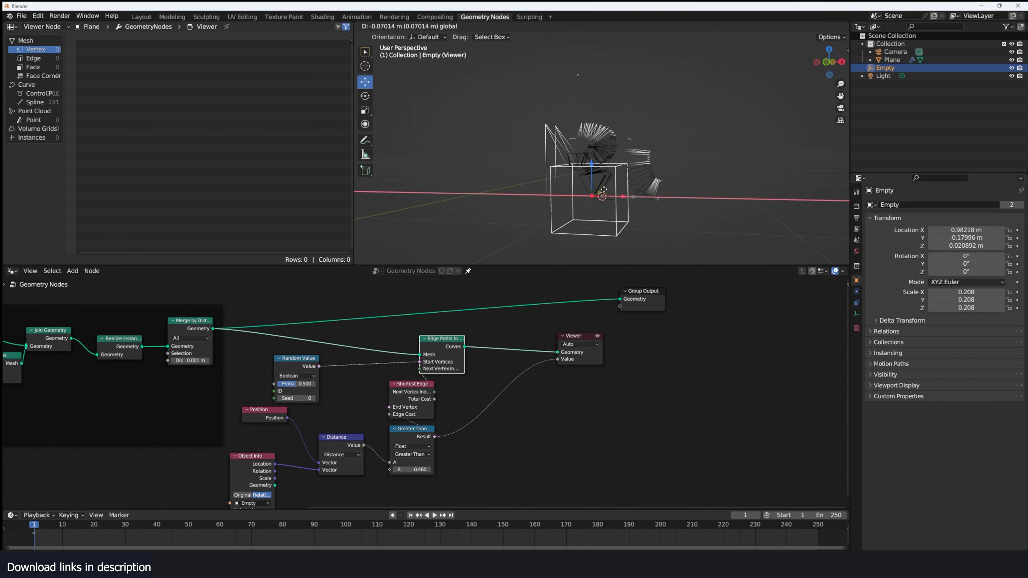
pyautogui.click(603, 190)
# Select the text object and move the edge path and distance nodes away from the text frame to make room.
pyautogui.click(615, 143)
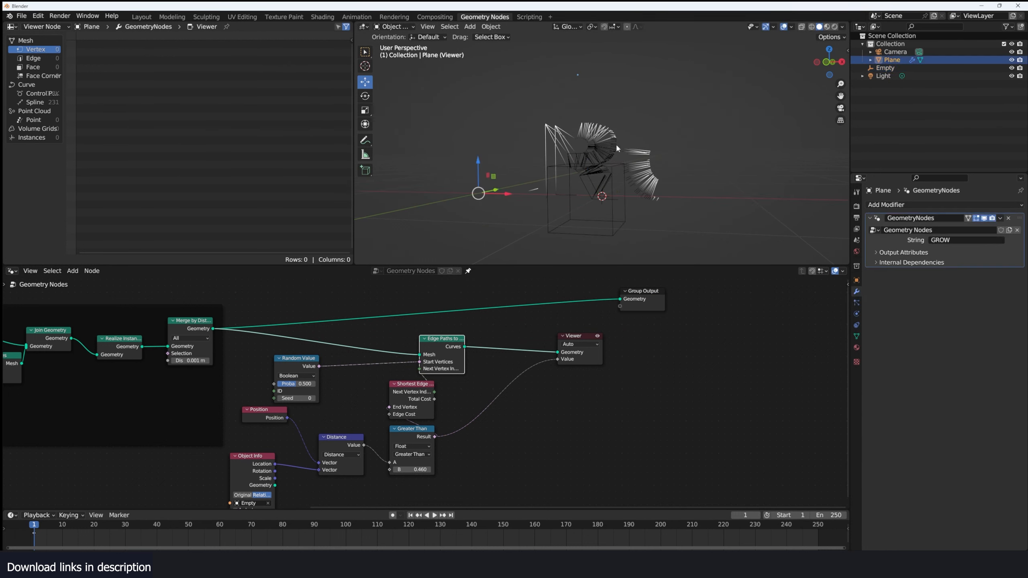
pyautogui.moveTo(616, 121); pyautogui.dragTo(633, 157, button='middle')
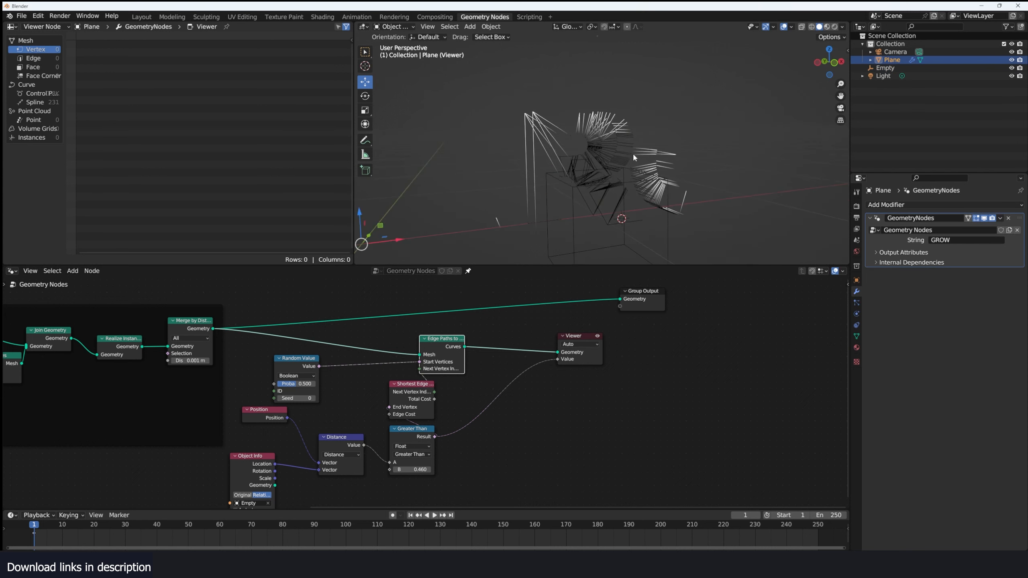
pyautogui.scroll(-3, 509, 313)
pyautogui.moveTo(508, 314); pyautogui.dragTo(514, 323, button='middle')
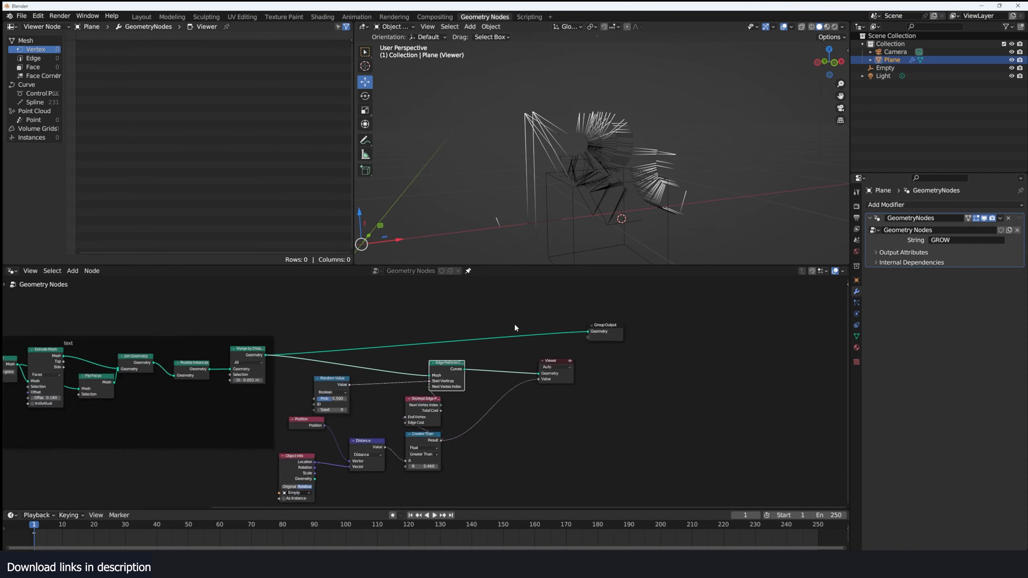
pyautogui.scroll(2, 514, 323)
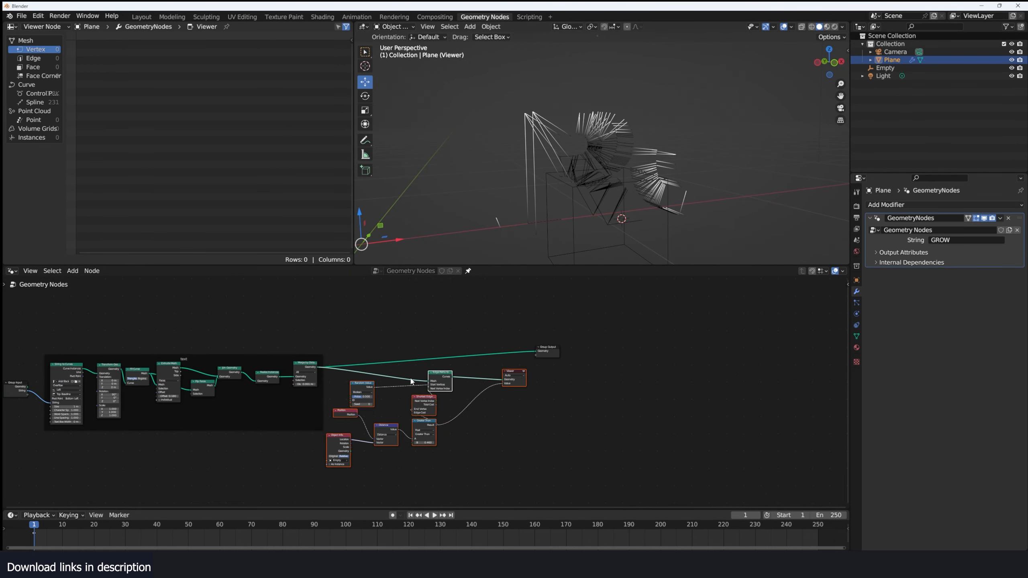
pyautogui.click(411, 379)
pyautogui.moveTo(551, 370); pyautogui.dragTo(311, 467)
pyautogui.click(415, 374)
pyautogui.moveTo(335, 378); pyautogui.dragTo(522, 420)
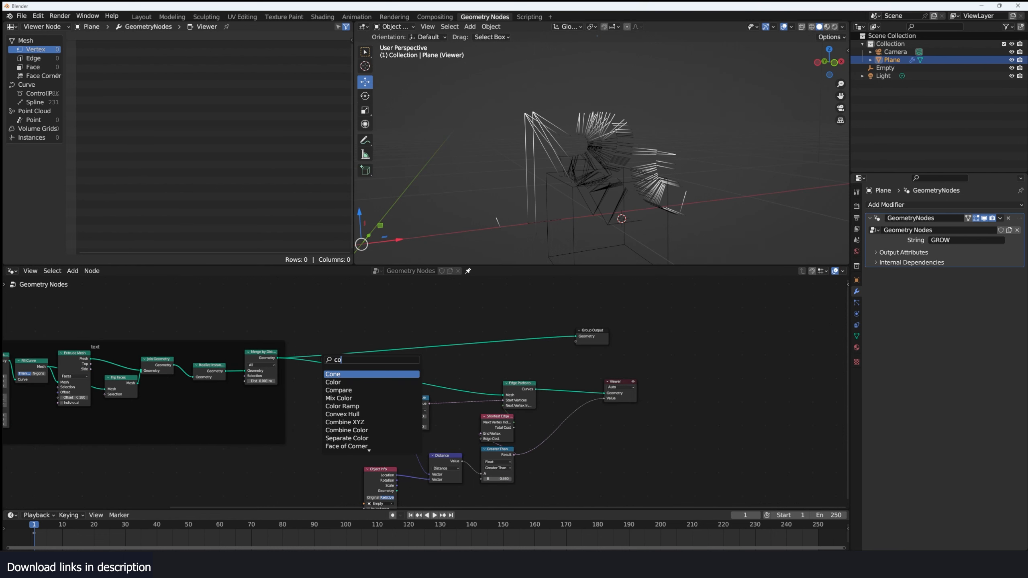
# Insert a Mesh to Volume node between Merge by Distance and Group Output and preview its volume.
pyautogui.click(448, 314)
pyautogui.hotkey('shift', 'a')
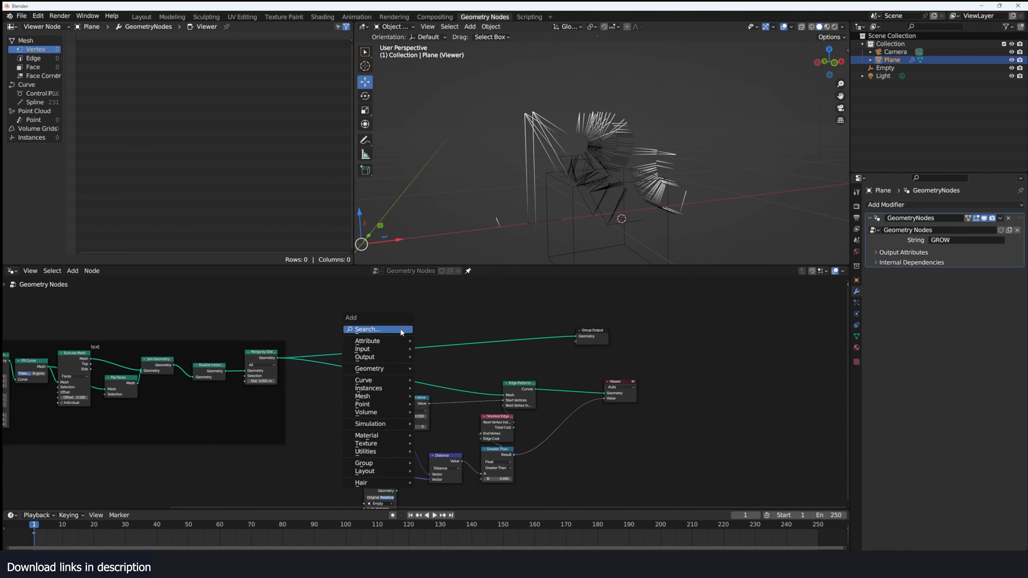
pyautogui.click(401, 330)
pyautogui.keyDown('ctrl'); pyautogui.keyDown('shift'); pyautogui.click(390, 328); pyautogui.keyUp('shift'); pyautogui.keyUp('ctrl')
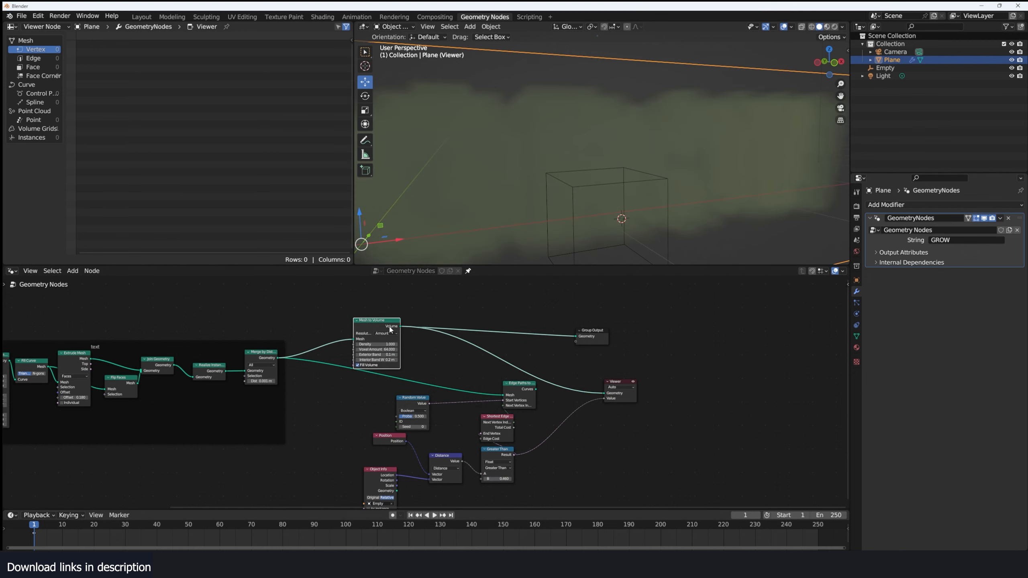
pyautogui.scroll(-4, 582, 243)
pyautogui.moveTo(585, 251); pyautogui.dragTo(564, 206, button='middle')
pyautogui.scroll(3, 564, 208)
pyautogui.scroll(2, 487, 321)
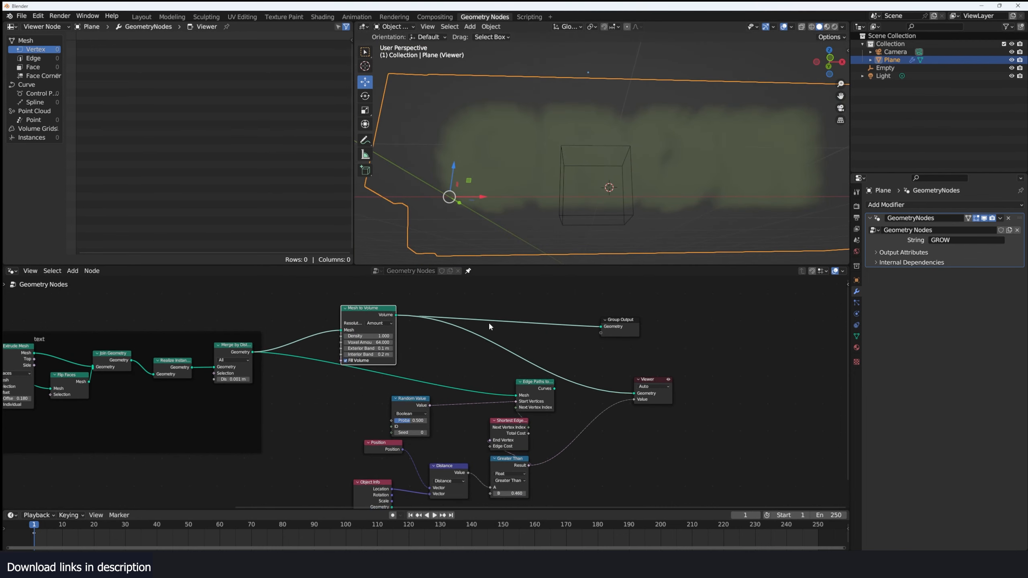
# Insert a Volume to Mesh node after Mesh to Volume, preview its mesh and check the topology.
pyautogui.hotkey('shift', 'a')
pyautogui.click(488, 321)
pyautogui.write('v')
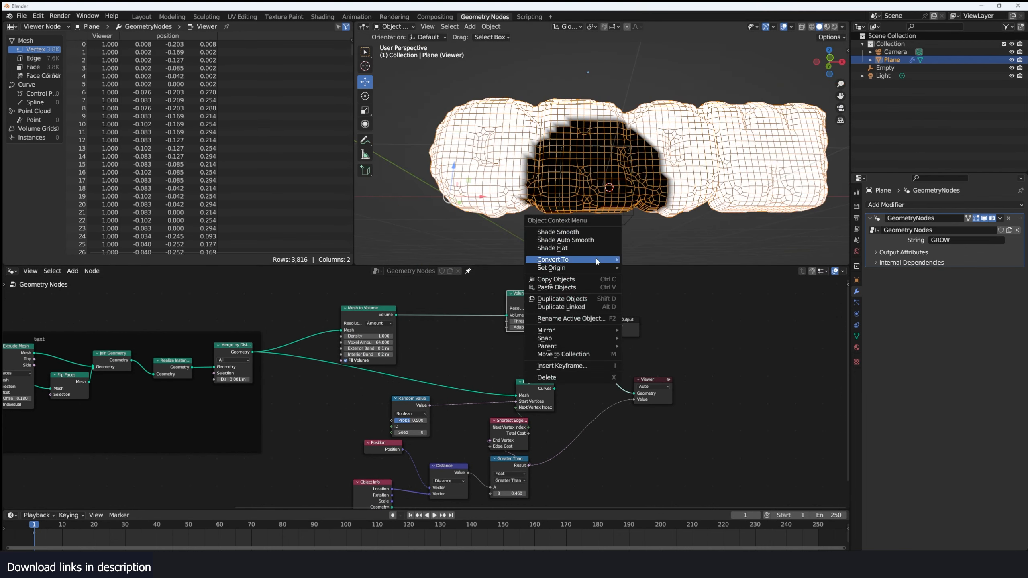
pyautogui.moveTo(597, 227); pyautogui.dragTo(640, 171, button='middle')
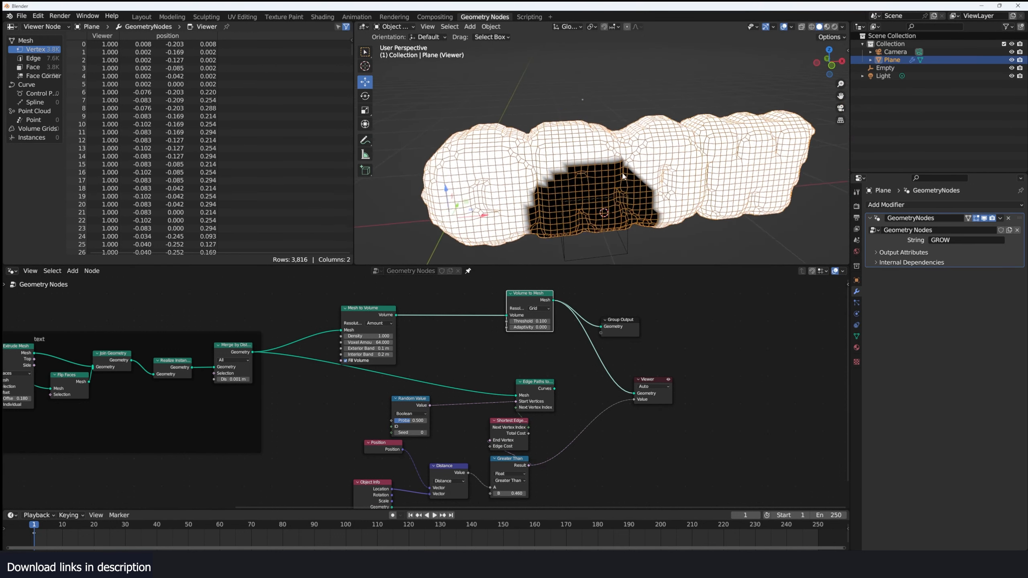
pyautogui.scroll(4, 641, 170)
pyautogui.scroll(-3, 640, 168)
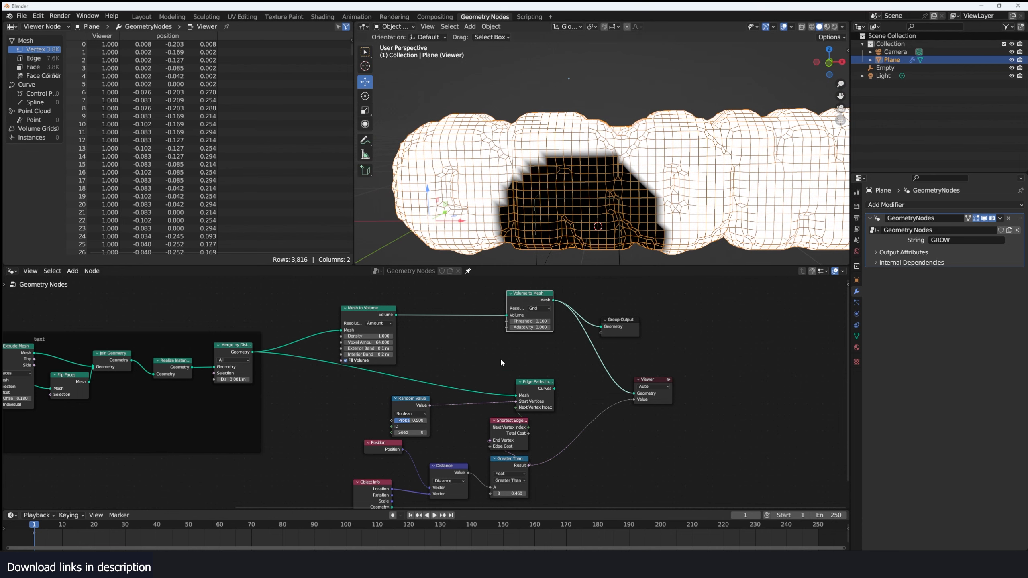
pyautogui.scroll(1, 501, 359)
pyautogui.moveTo(501, 359); pyautogui.dragTo(515, 384, button='middle')
# Hide the wireframe overlay and unlink the Greater Than result from the Viewer's Value input.
pyautogui.press('q')
pyautogui.click(670, 240)
pyautogui.moveTo(664, 219); pyautogui.dragTo(637, 217, button='middle')
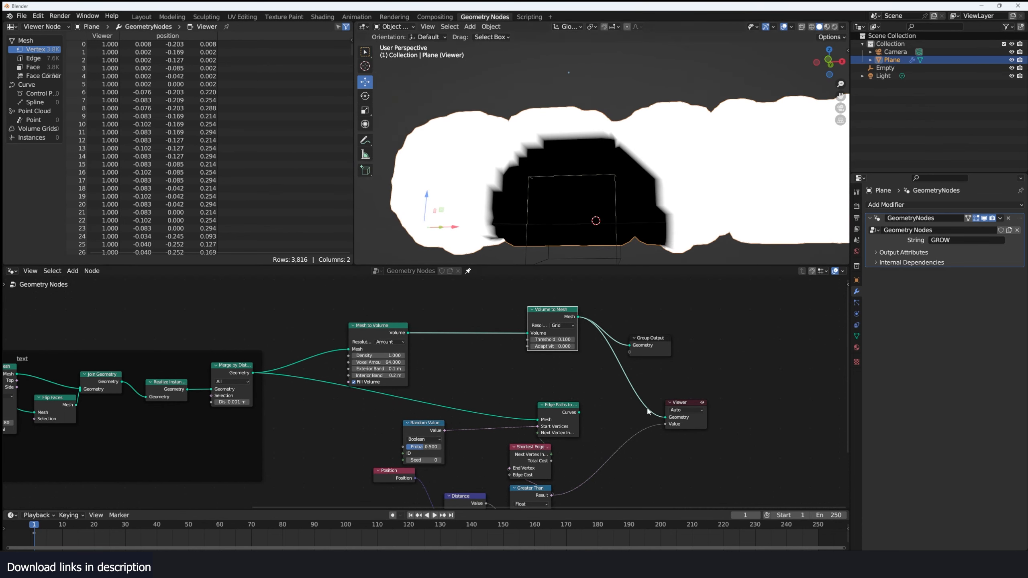
pyautogui.moveTo(665, 424); pyautogui.dragTo(648, 441)
# Move Volume to Mesh closer to Mesh to Volume and set its Threshold to 0.620.
pyautogui.scroll(-2, 676, 237)
pyautogui.moveTo(676, 237); pyautogui.dragTo(705, 248, button='middle')
pyautogui.moveTo(320, 375); pyautogui.dragTo(378, 374, button='middle')
pyautogui.scroll(6, 369, 340)
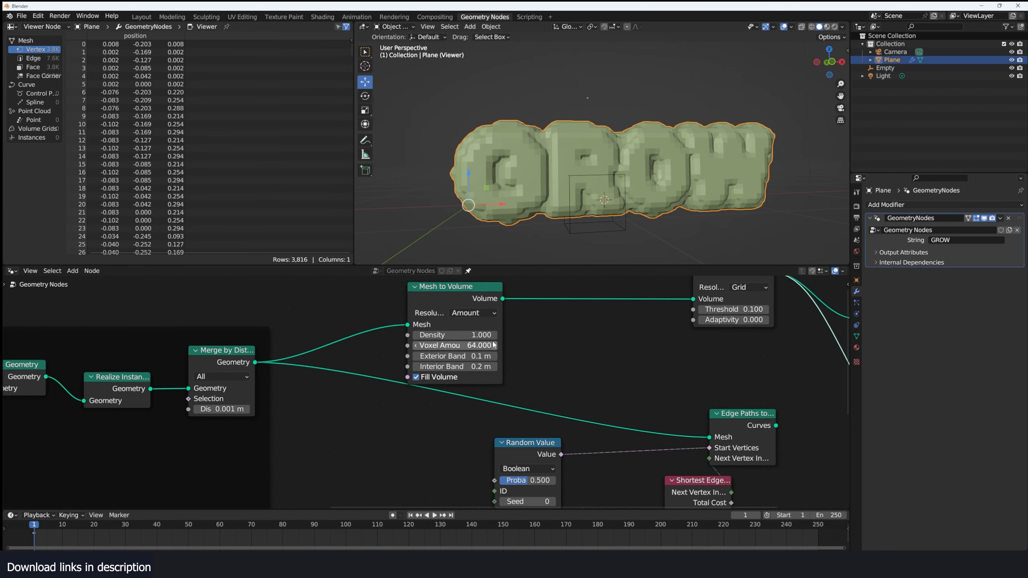
pyautogui.moveTo(493, 345); pyautogui.dragTo(442, 373, button='middle')
pyautogui.moveTo(671, 301); pyautogui.dragTo(528, 339)
pyautogui.scroll(3, 534, 346)
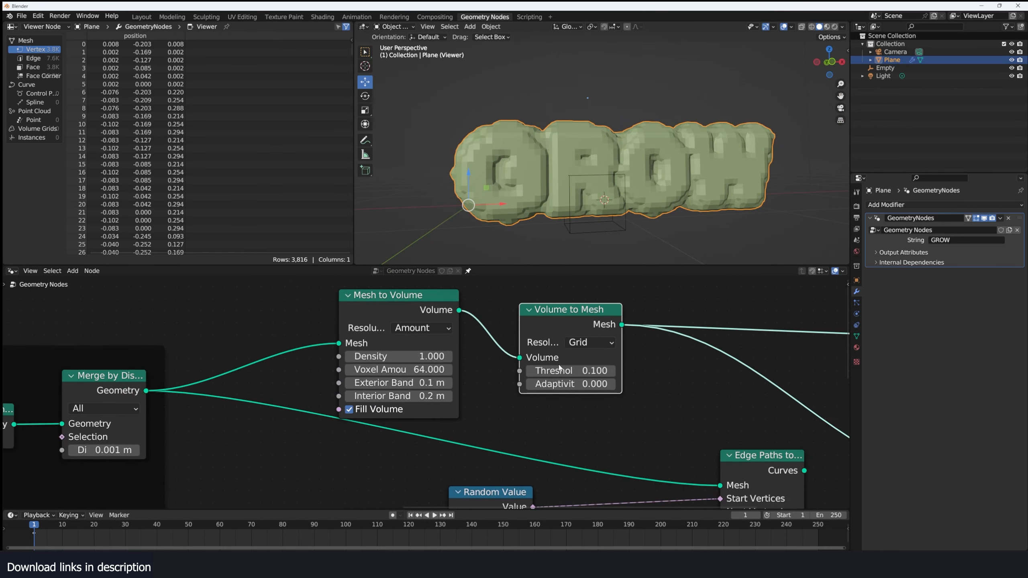
pyautogui.moveTo(559, 370); pyautogui.dragTo(605, 370)
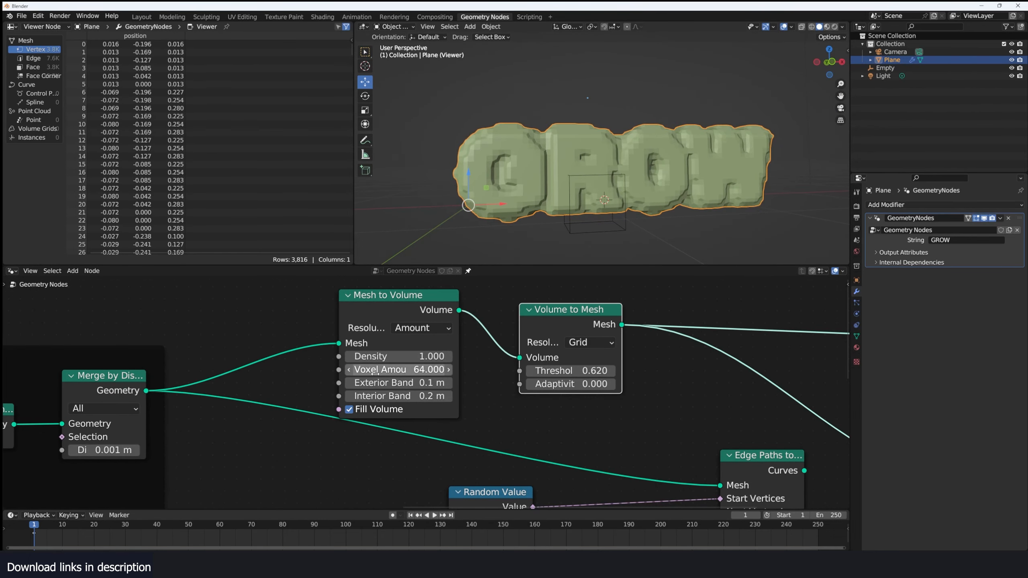
# Set Voxel Amount to 60.6, Exterior Band Width to 0.06 m and Threshold to 0.880, and show the wireframe overlay.
pyautogui.moveTo(430, 370)
pyautogui.mouseDown()
pyautogui.moveTo(413, 383)
pyautogui.moveTo(422, 383)
pyautogui.mouseUp()
pyautogui.moveTo(430, 370)
pyautogui.mouseDown()
pyautogui.moveTo(467, 370)
pyautogui.moveTo(427, 369)
pyautogui.mouseUp()
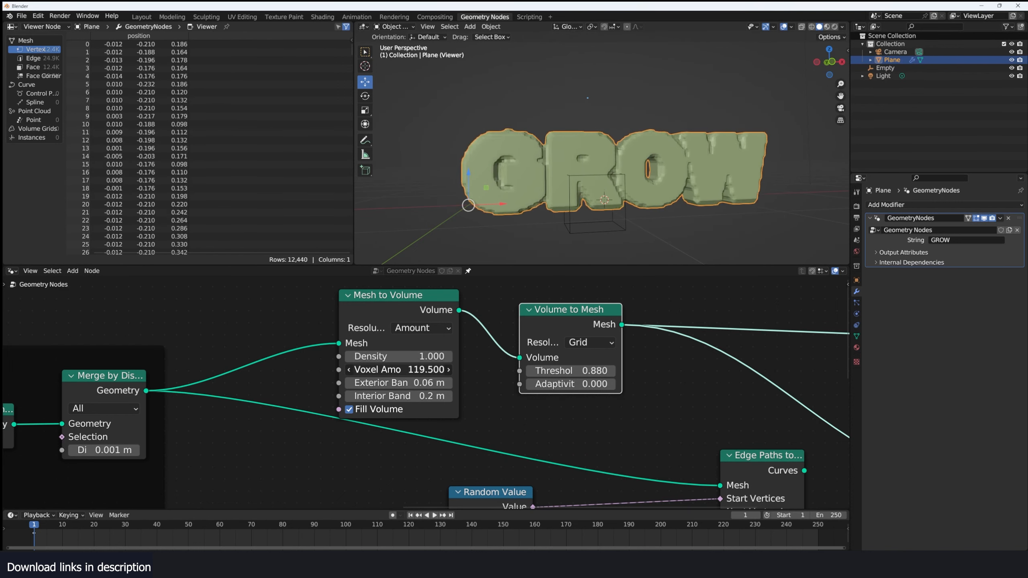
pyautogui.rightClick(575, 232)
pyautogui.press('q')
pyautogui.click(655, 219)
pyautogui.scroll(2, 647, 182)
pyautogui.moveTo(650, 183); pyautogui.dragTo(638, 158, button='middle')
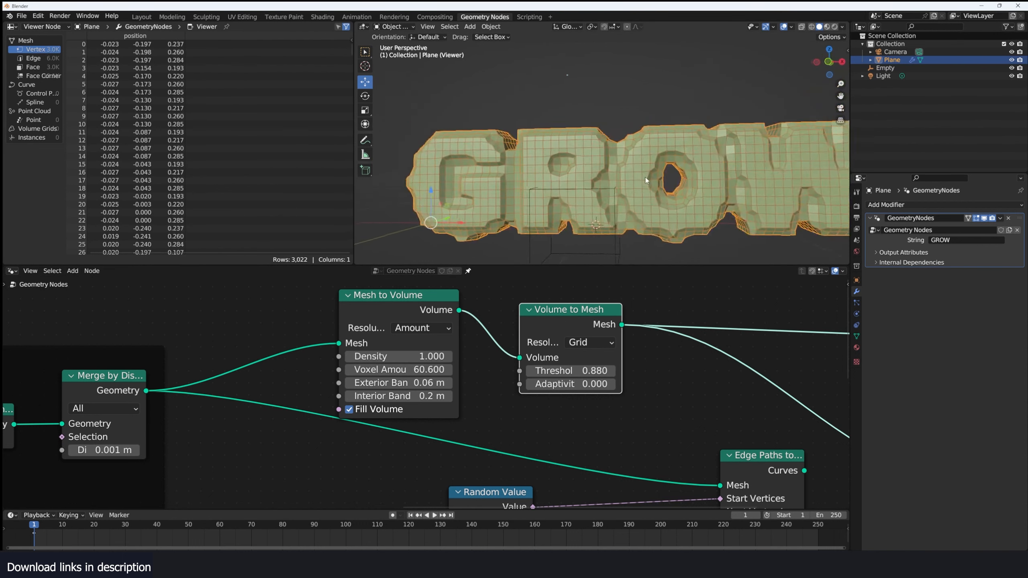
# Set Voxel Amount to 181.2, Exterior Band Width to 0.07 m, Interior Band Width to 0 m and Threshold to 0.810.
pyautogui.moveTo(530, 254); pyautogui.dragTo(627, 211, button='middle')
pyautogui.moveTo(493, 178); pyautogui.dragTo(482, 198, button='middle')
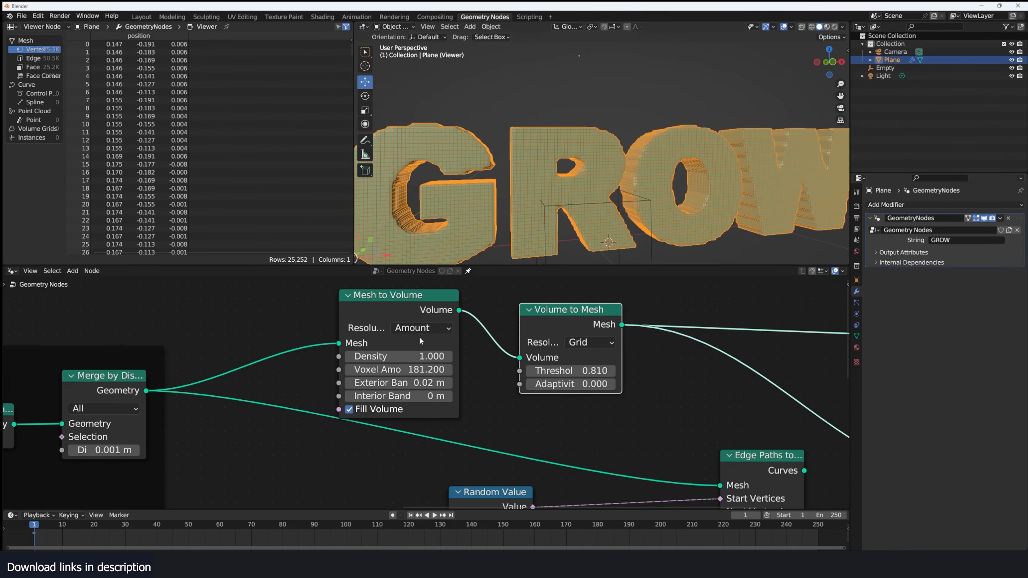
pyautogui.moveTo(413, 383); pyautogui.dragTo(433, 383)
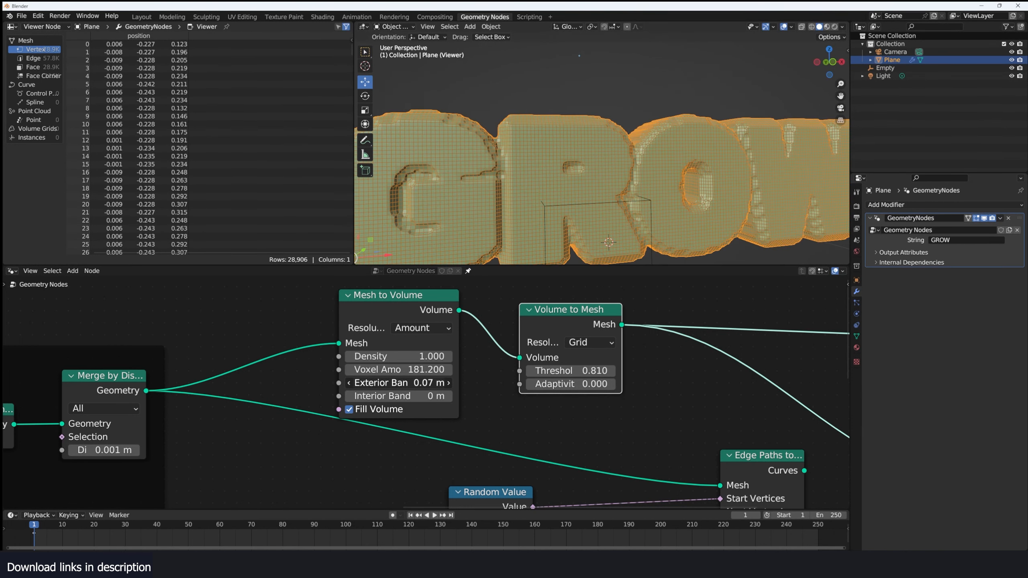
pyautogui.scroll(-3, 673, 174)
pyautogui.moveTo(673, 174); pyautogui.dragTo(591, 167, button='middle')
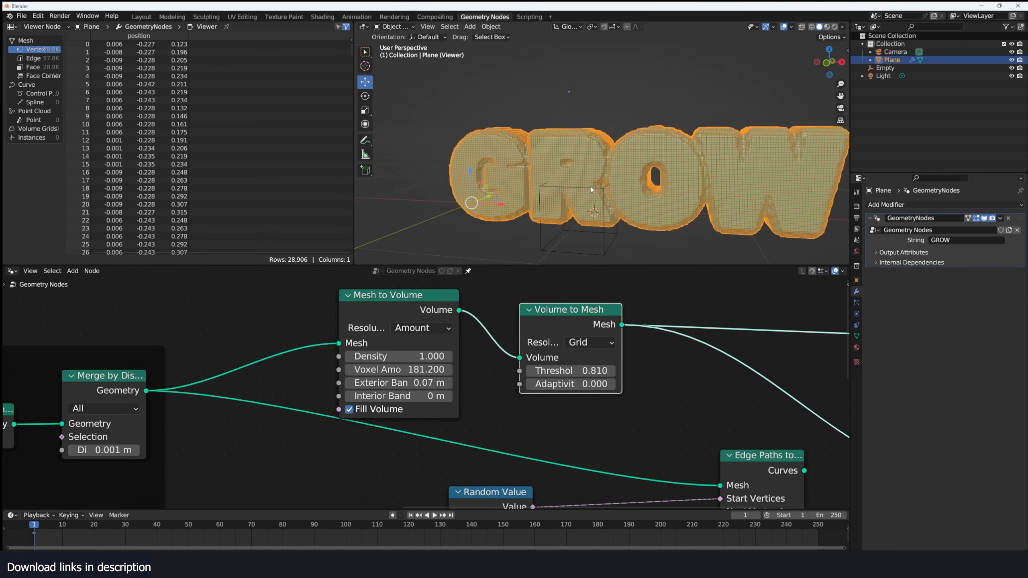
pyautogui.moveTo(500, 161); pyautogui.dragTo(513, 161, button='middle')
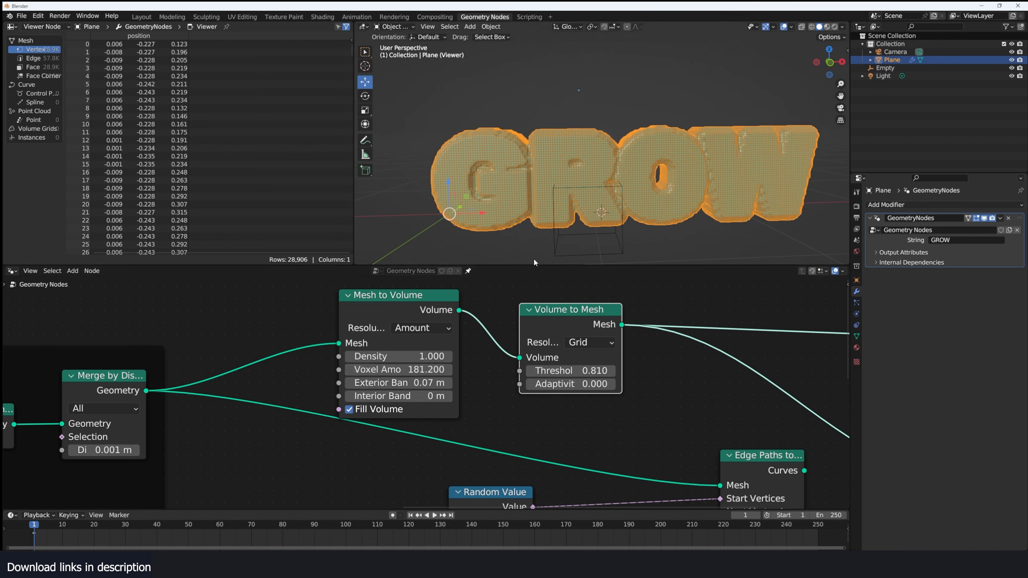
pyautogui.moveTo(505, 194); pyautogui.dragTo(591, 187, button='middle')
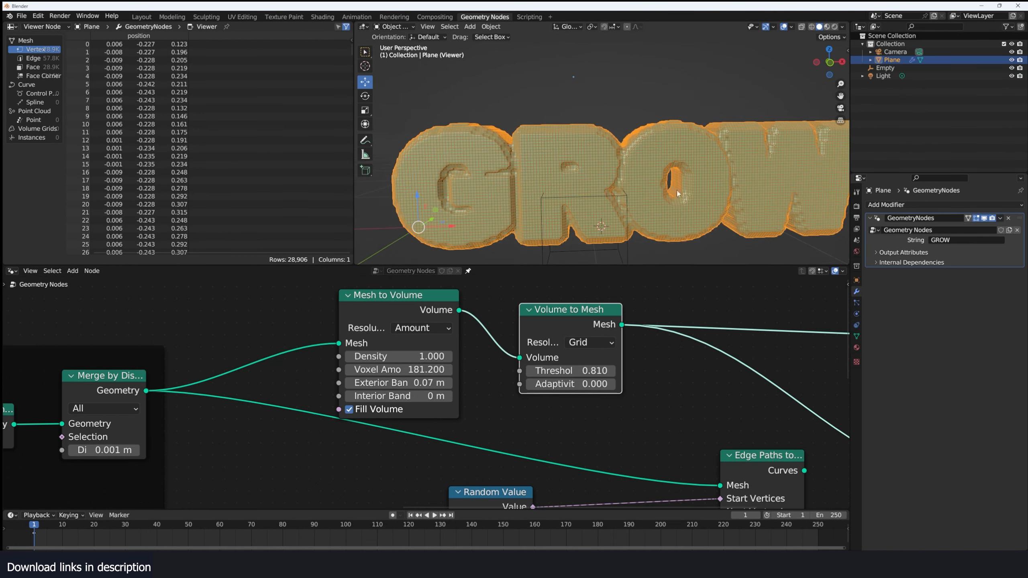
# Set Voxel Amount to 96.53, Exterior Band Width to 0.04 m, Threshold to 0.620 and Adaptivity to 0.020.
pyautogui.moveTo(676, 190); pyautogui.dragTo(699, 179, button='middle')
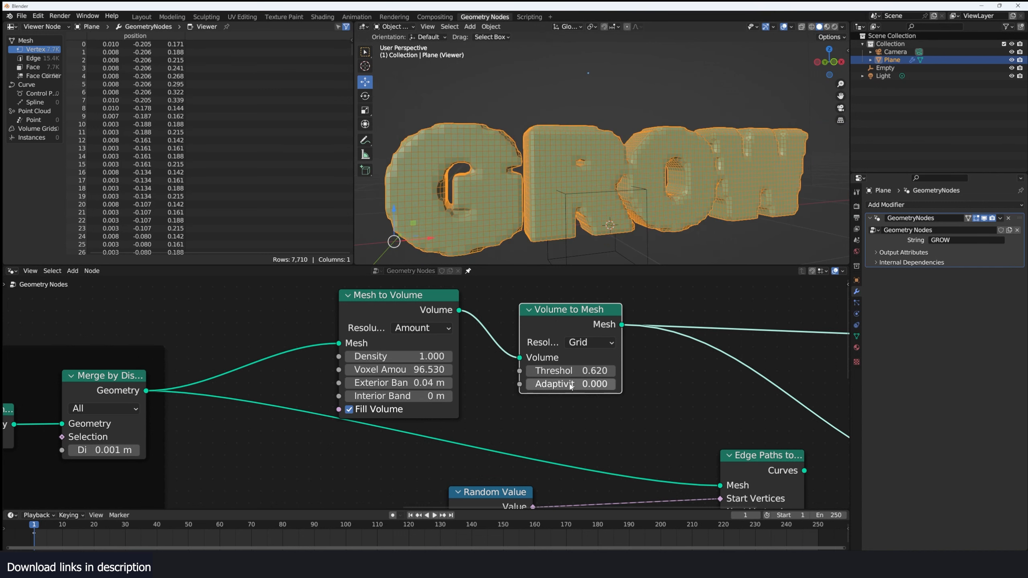
pyautogui.moveTo(571, 384); pyautogui.dragTo(569, 384)
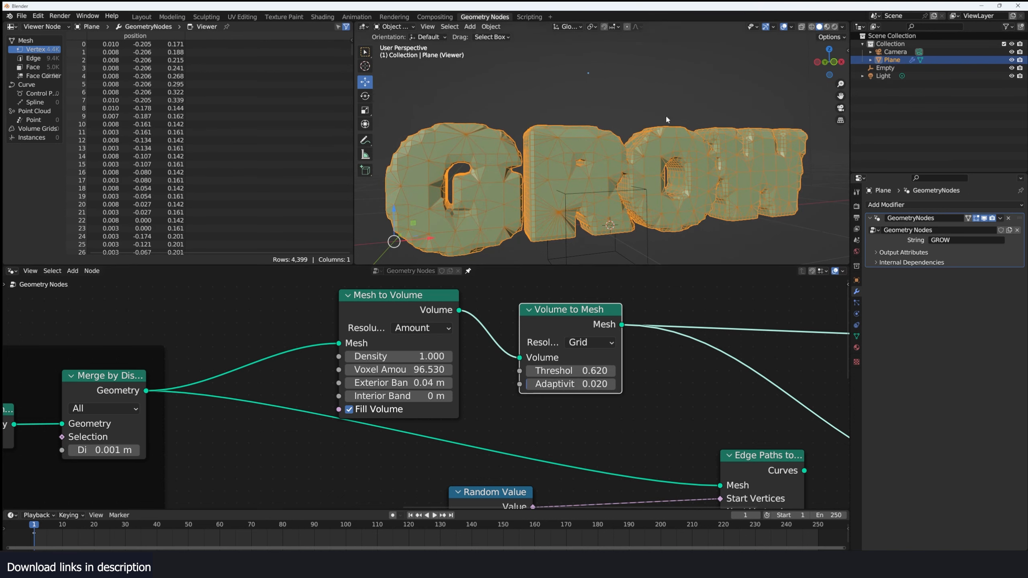
pyautogui.moveTo(667, 120); pyautogui.dragTo(650, 171, button='middle')
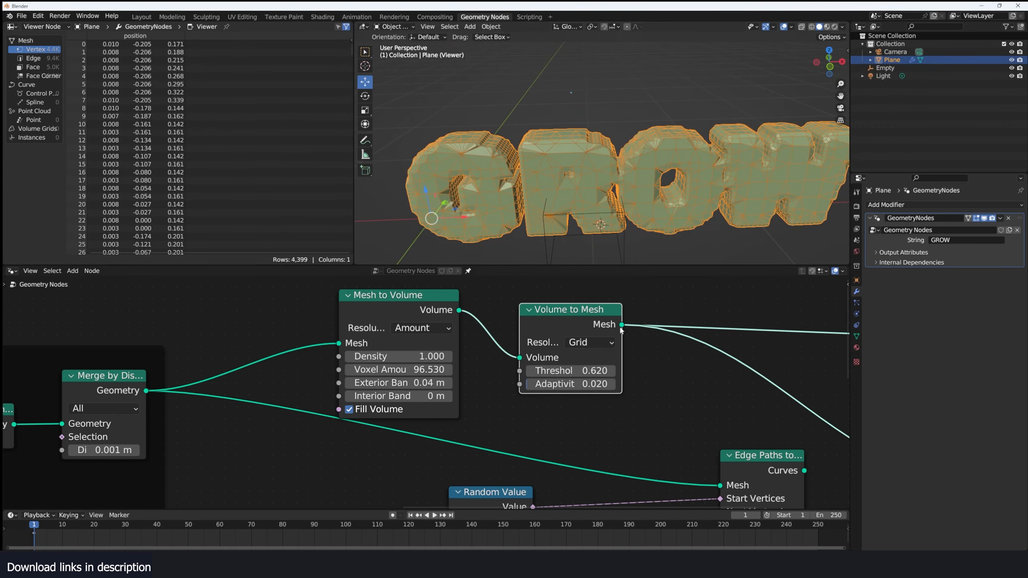
# Preview the Edge Paths to Curves output and link the Volume to Mesh result to its Mesh input.
pyautogui.scroll(-4, 625, 380)
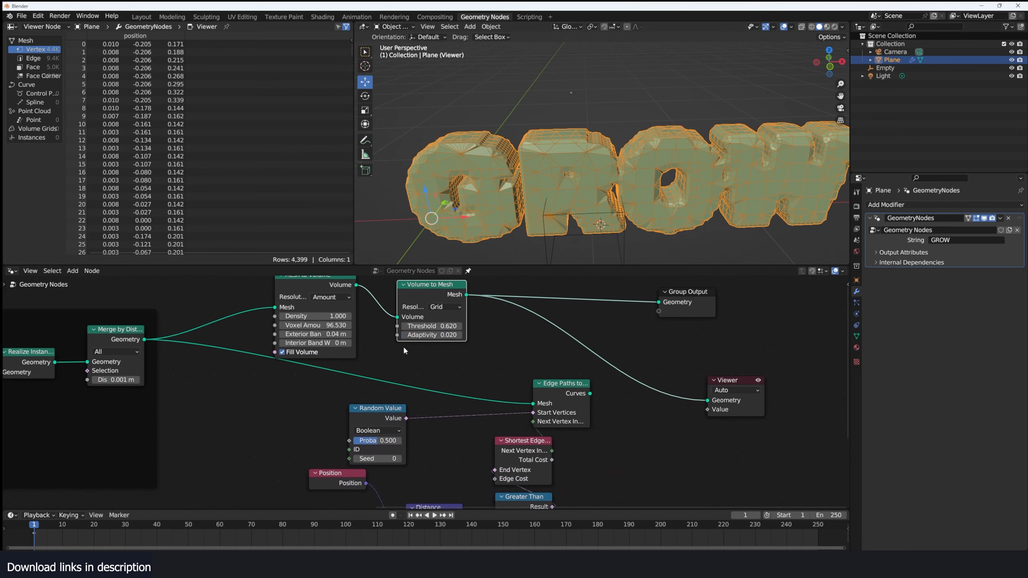
pyautogui.keyDown('ctrl'); pyautogui.keyDown('shift'); pyautogui.click(557, 387); pyautogui.keyUp('shift'); pyautogui.keyUp('ctrl')
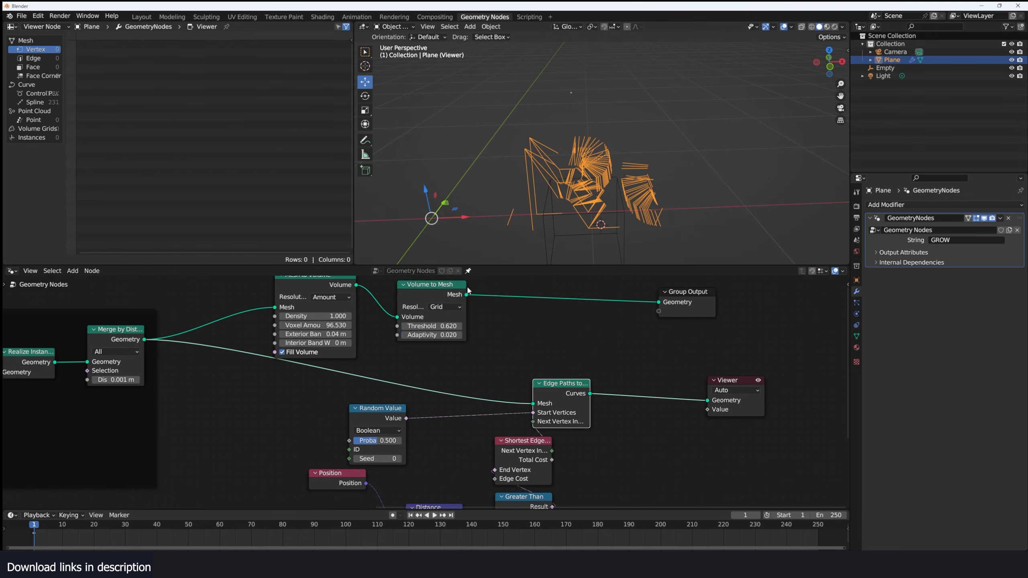
pyautogui.moveTo(467, 294); pyautogui.dragTo(511, 368)
pyautogui.moveTo(534, 404); pyautogui.dragTo(534, 403)
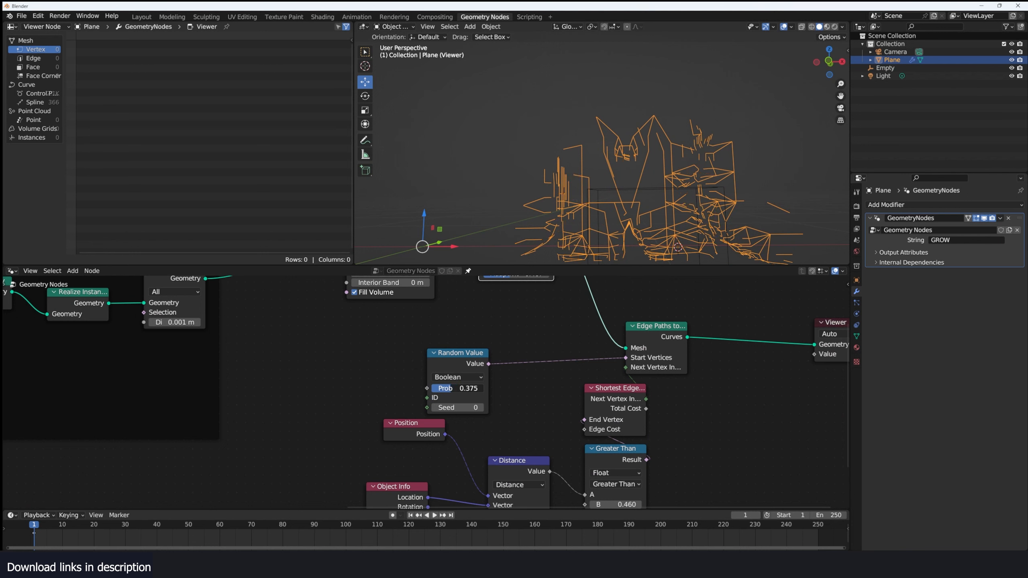
# Set the Random Value probability to 0.592 and the Greater Than B value to 0.590.
pyautogui.moveTo(451, 388)
pyautogui.mouseDown()
pyautogui.moveTo(432, 389)
pyautogui.moveTo(464, 389)
pyautogui.mouseUp()
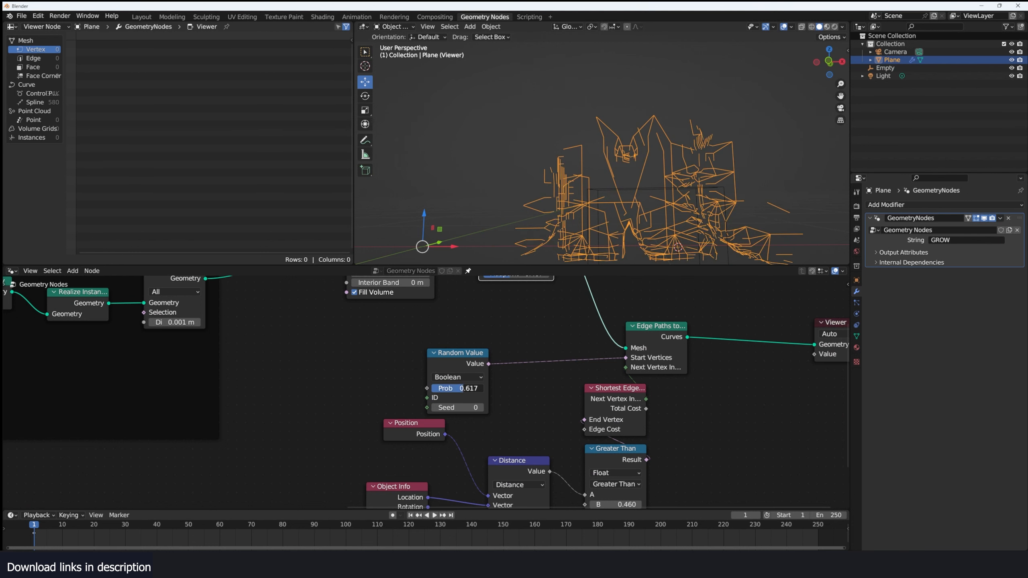
pyautogui.moveTo(523, 448); pyautogui.dragTo(478, 417, button='middle')
pyautogui.moveTo(476, 453); pyautogui.dragTo(438, 415, button='middle')
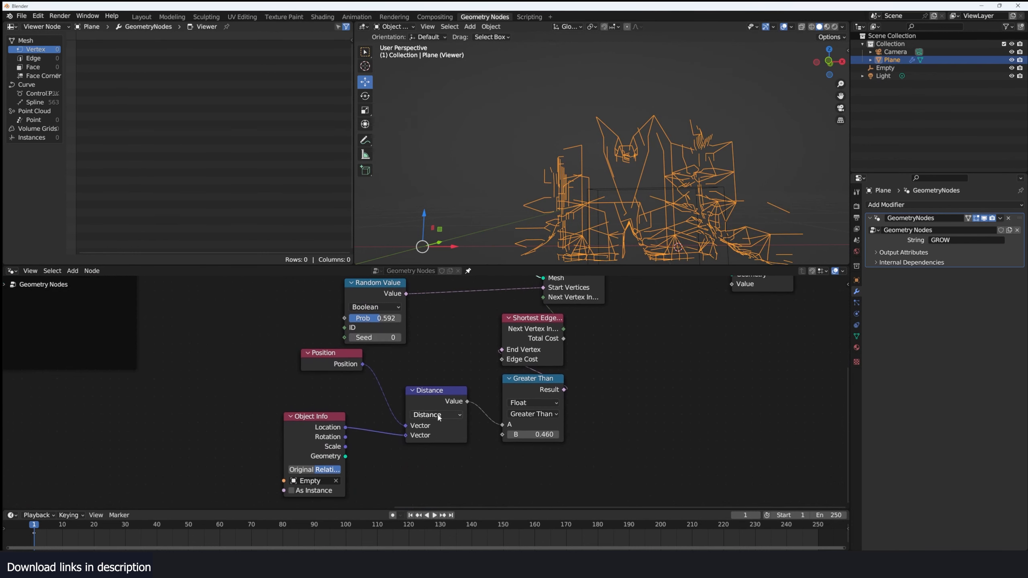
pyautogui.moveTo(541, 433); pyautogui.dragTo(553, 433)
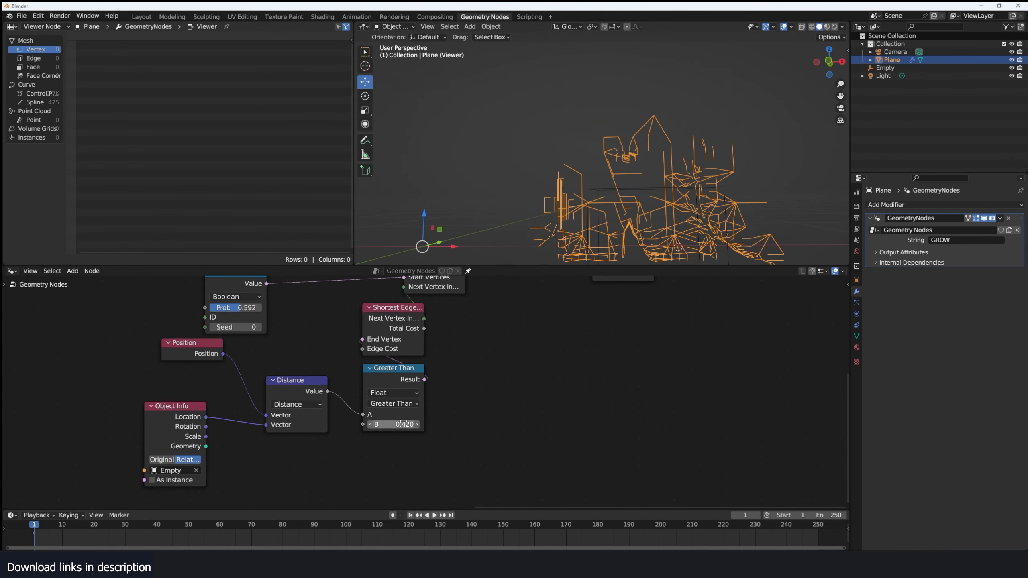
pyautogui.moveTo(402, 424)
pyautogui.mouseDown()
pyautogui.moveTo(415, 423)
pyautogui.moveTo(381, 424)
pyautogui.moveTo(414, 424)
pyautogui.moveTo(384, 425)
pyautogui.moveTo(401, 424)
pyautogui.mouseUp()
# Try moving the empty across the text to test the curve spread, and reselect the text object.
pyautogui.scroll(-2, 637, 201)
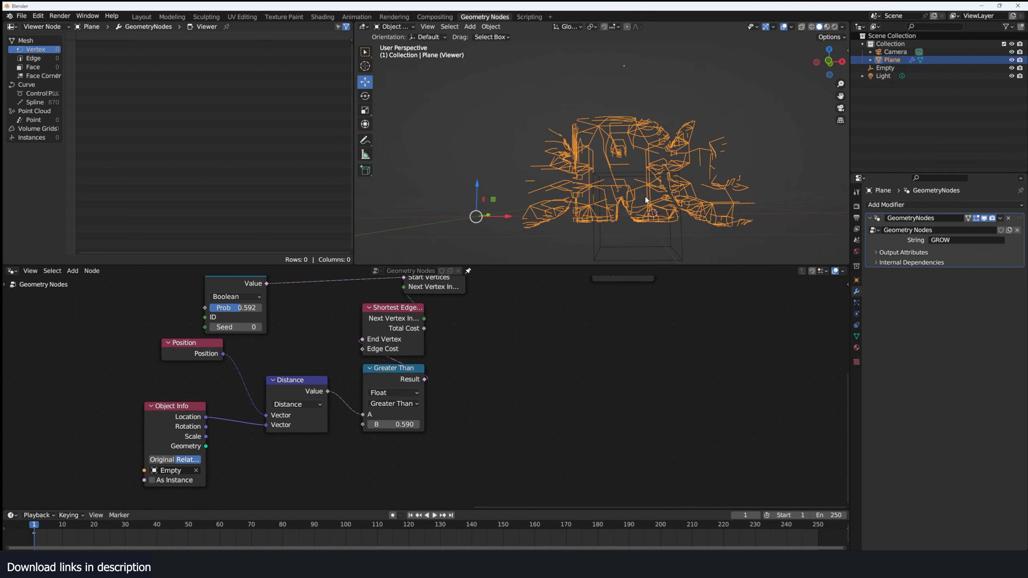
pyautogui.click(678, 224)
pyautogui.press('g')
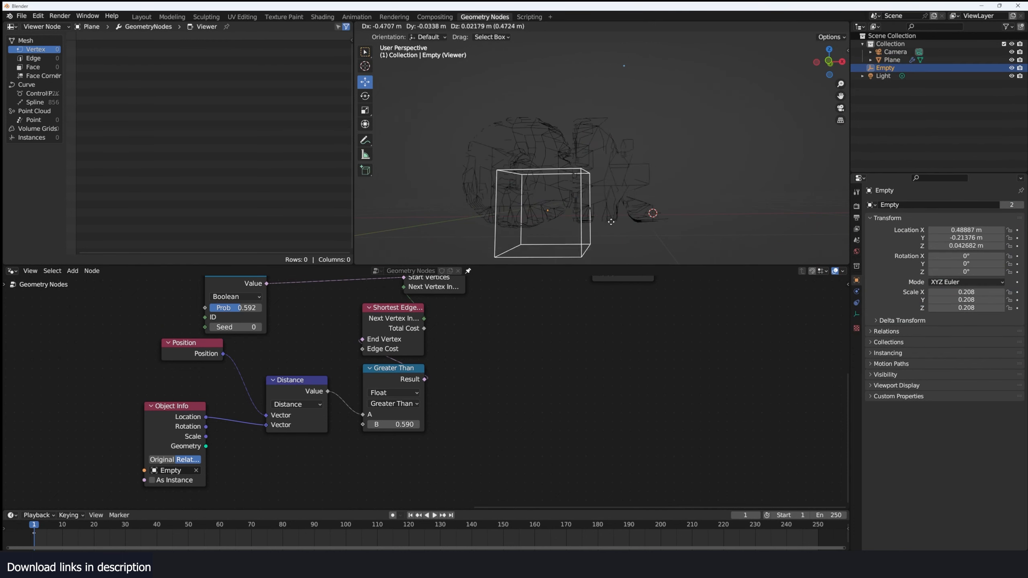
pyautogui.click(627, 222)
pyautogui.click(653, 221)
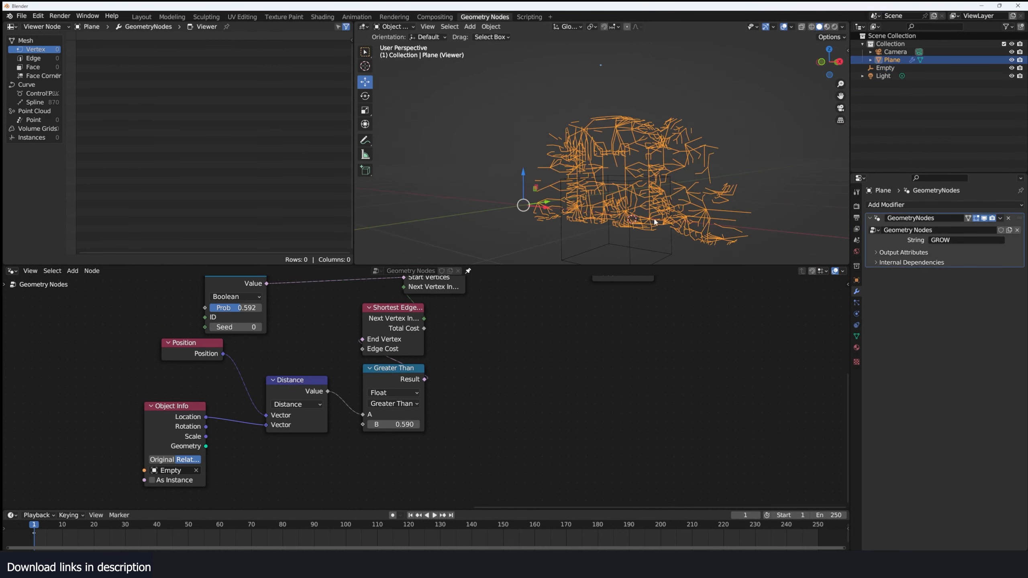
pyautogui.scroll(5, 638, 182)
pyautogui.moveTo(638, 182)
pyautogui.mouseDown(button='middle')
pyautogui.moveTo(646, 190)
pyautogui.moveTo(636, 182)
pyautogui.mouseUp(button='middle')
pyautogui.scroll(-5, 512, 318)
# Insert a Set Position node between Edge Paths to Curves and the Viewer.
pyautogui.moveTo(512, 318); pyautogui.dragTo(491, 361, button='middle')
pyautogui.scroll(4, 388, 390)
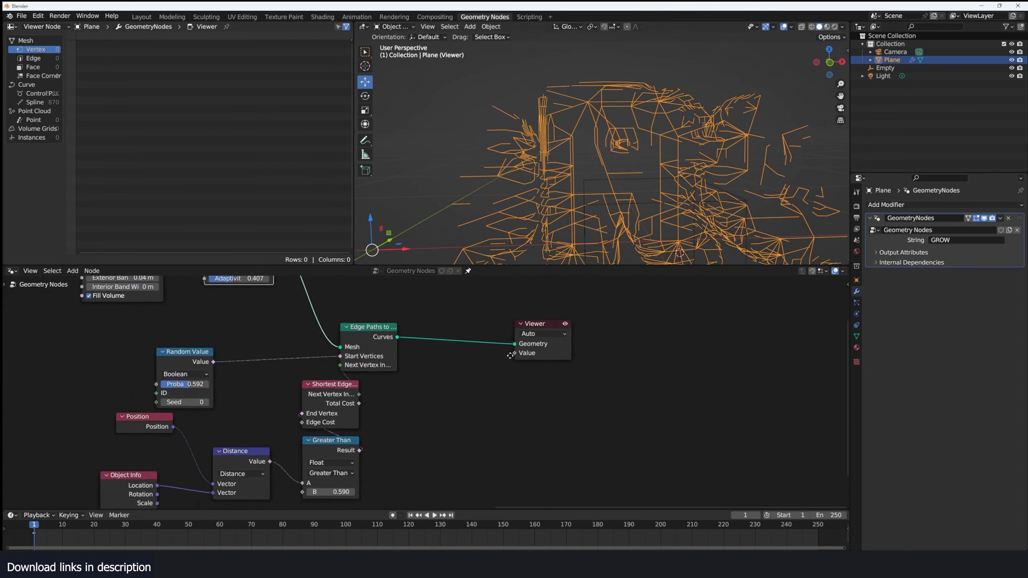
pyautogui.scroll(-4, 466, 369)
pyautogui.moveTo(432, 385); pyautogui.dragTo(342, 381, button='middle')
pyautogui.scroll(1, 447, 351)
pyautogui.hotkey('shift', 'a')
pyautogui.click(462, 373)
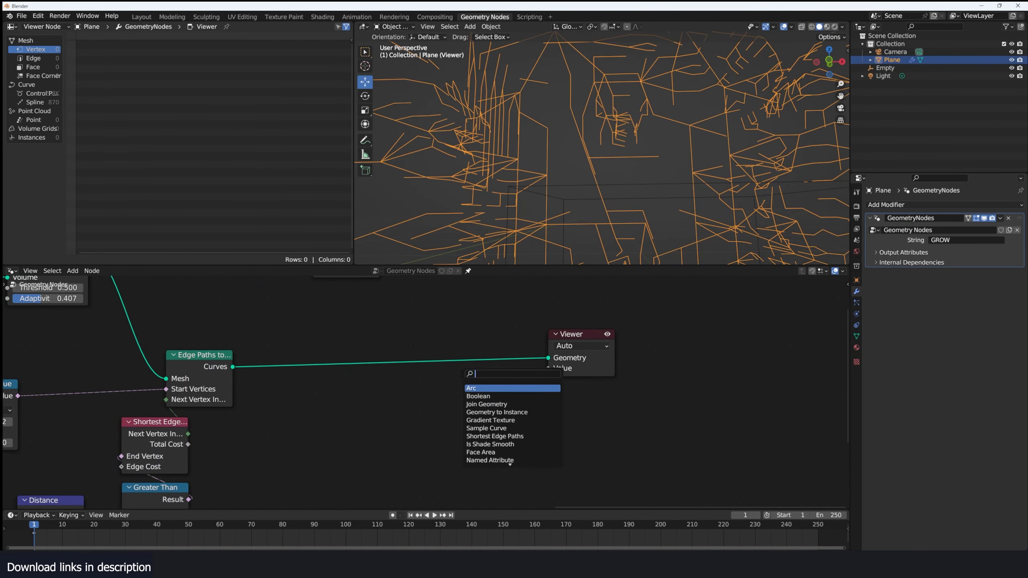
pyautogui.write('set')
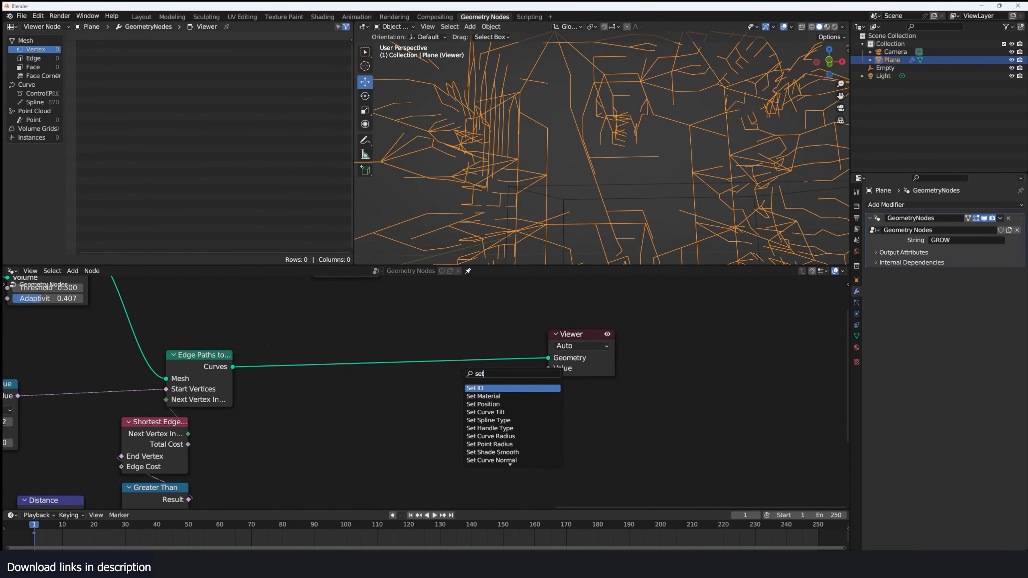
pyautogui.press('Down')
pyautogui.press('Down')
pyautogui.press('Return')
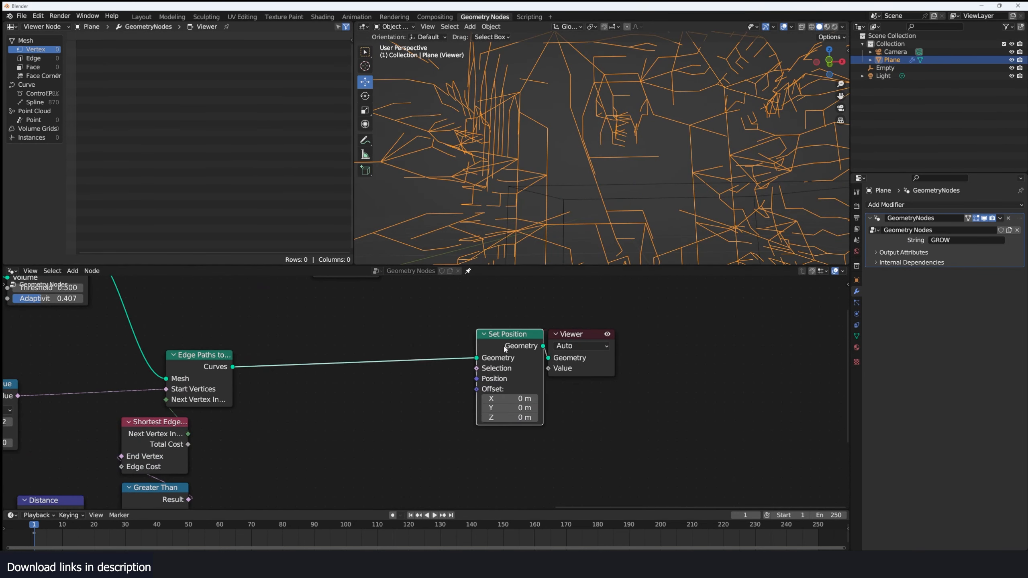
pyautogui.click(465, 374)
# Add a Position node and link its output to the Set Position node's Position input.
pyautogui.moveTo(277, 406); pyautogui.dragTo(363, 370, button='middle')
pyautogui.hotkey('shift', 'a')
pyautogui.click(348, 372)
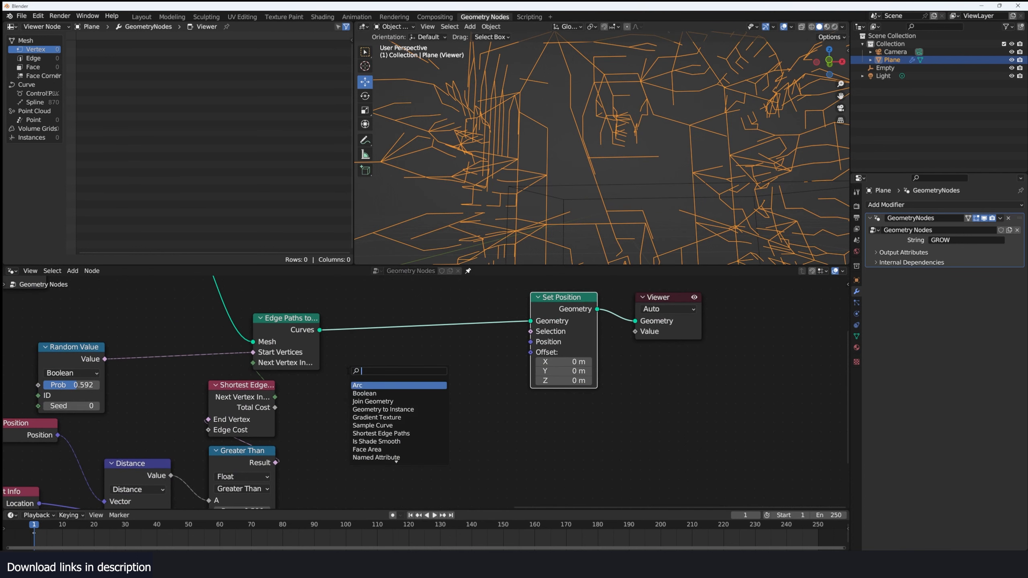
pyautogui.write('posi')
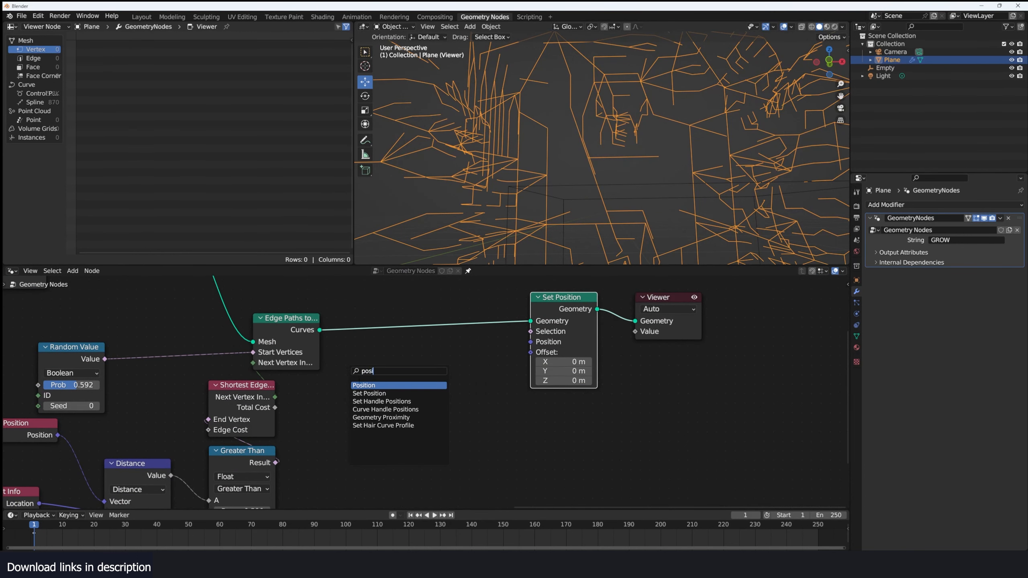
pyautogui.press('Return')
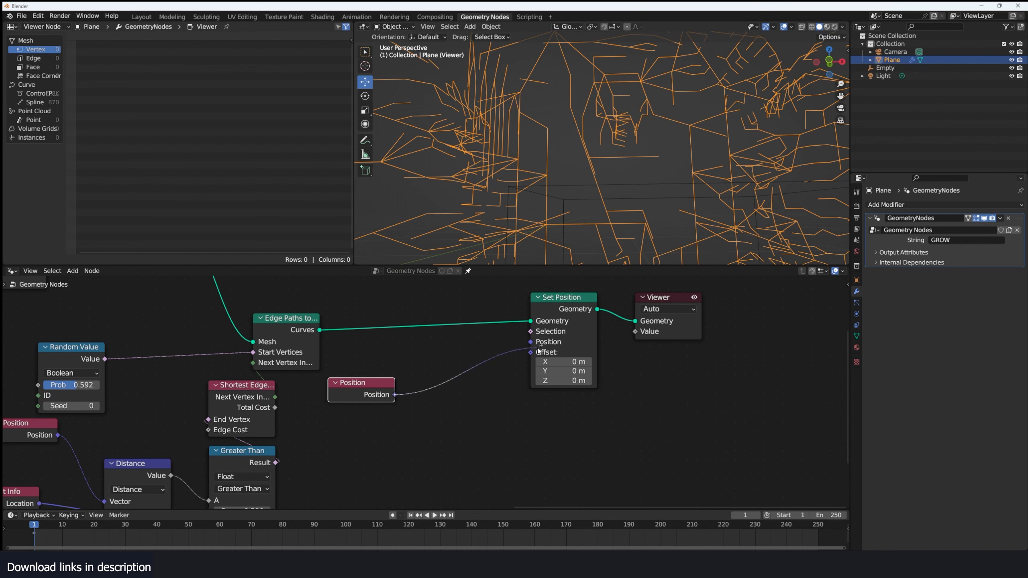
# Insert a Blur Attribute node set to Vector between the new Position node and Set Position.
pyautogui.hotkey('shift', 'a')
pyautogui.click(401, 339)
pyautogui.write('blur')
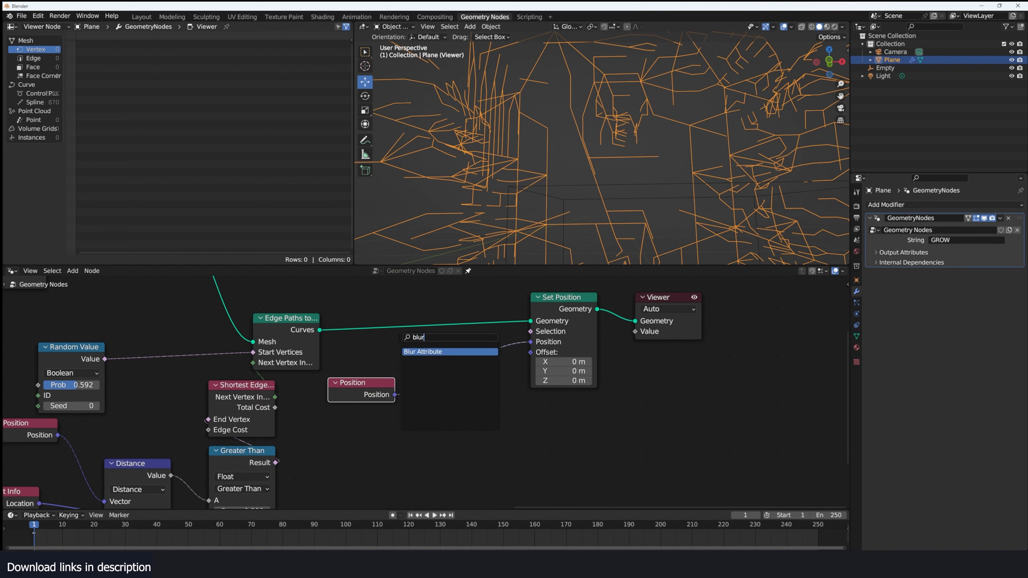
pyautogui.click(495, 414)
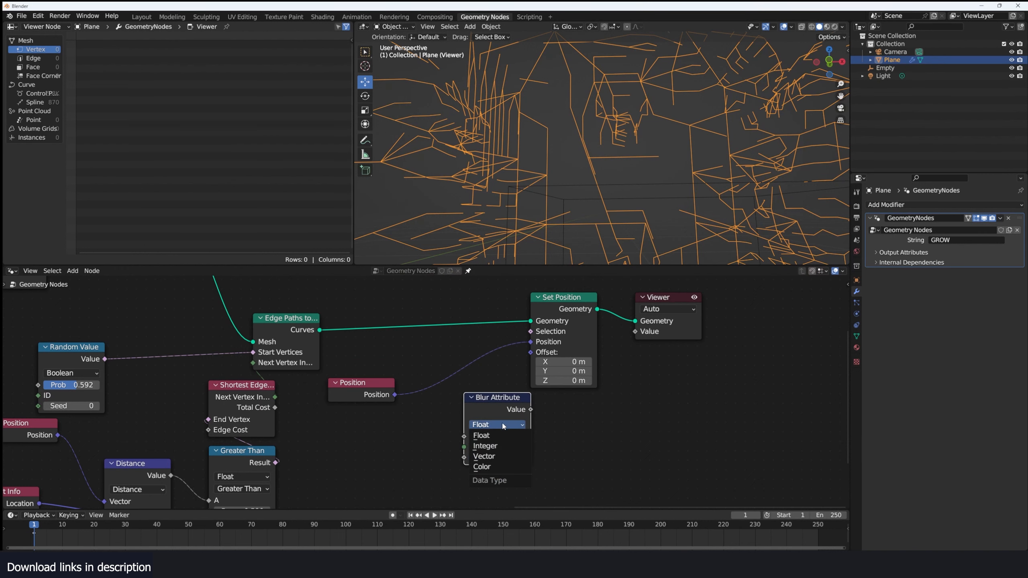
pyautogui.click(497, 456)
pyautogui.moveTo(498, 411); pyautogui.dragTo(472, 390)
pyautogui.moveTo(471, 426); pyautogui.dragTo(486, 426)
# Select the empty and try moving it across the text to test the smoothed curves.
pyautogui.scroll(-6, 613, 206)
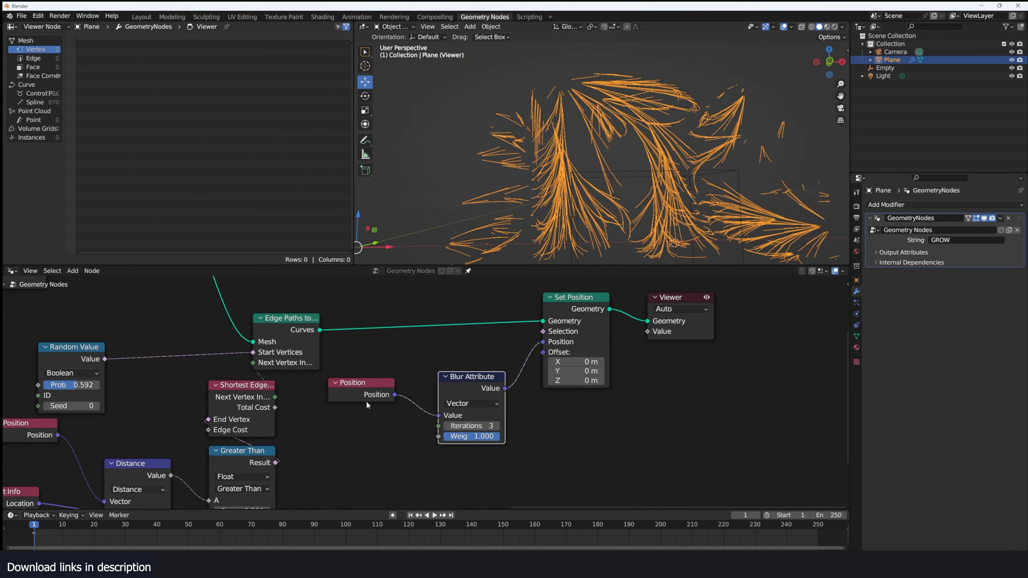
pyautogui.moveTo(366, 399); pyautogui.dragTo(537, 294, button='middle')
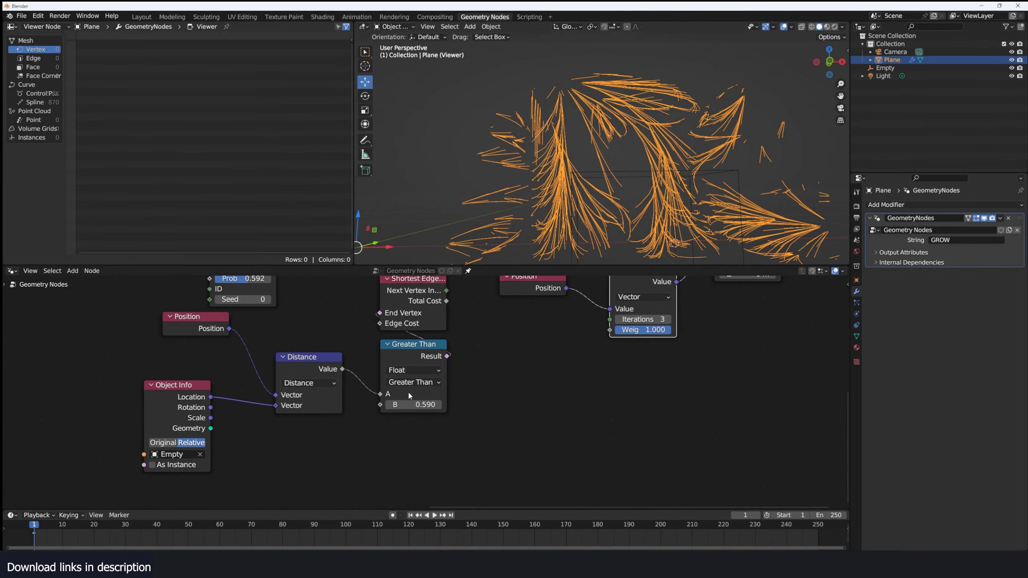
pyautogui.scroll(-3, 620, 171)
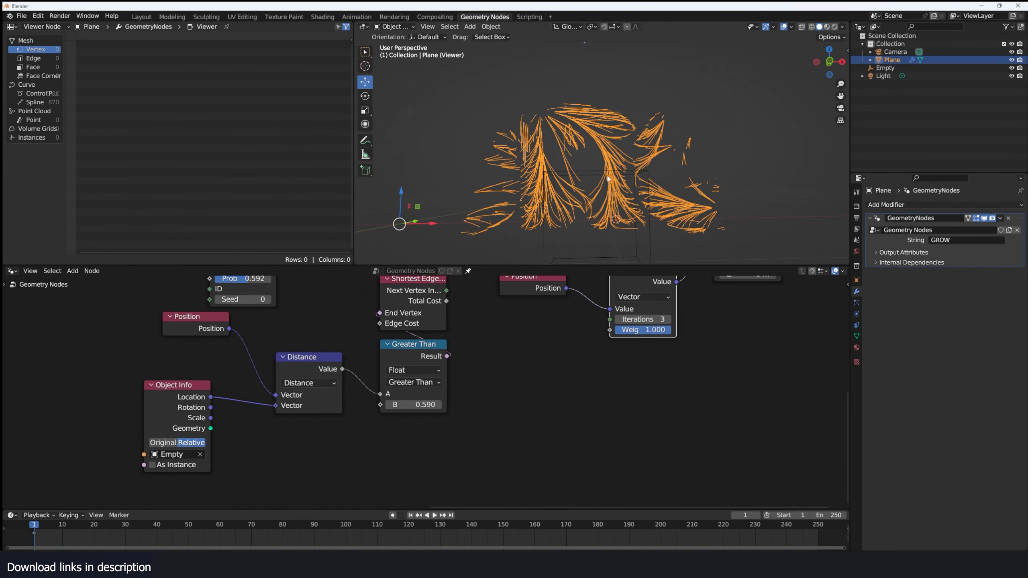
pyautogui.click(584, 222)
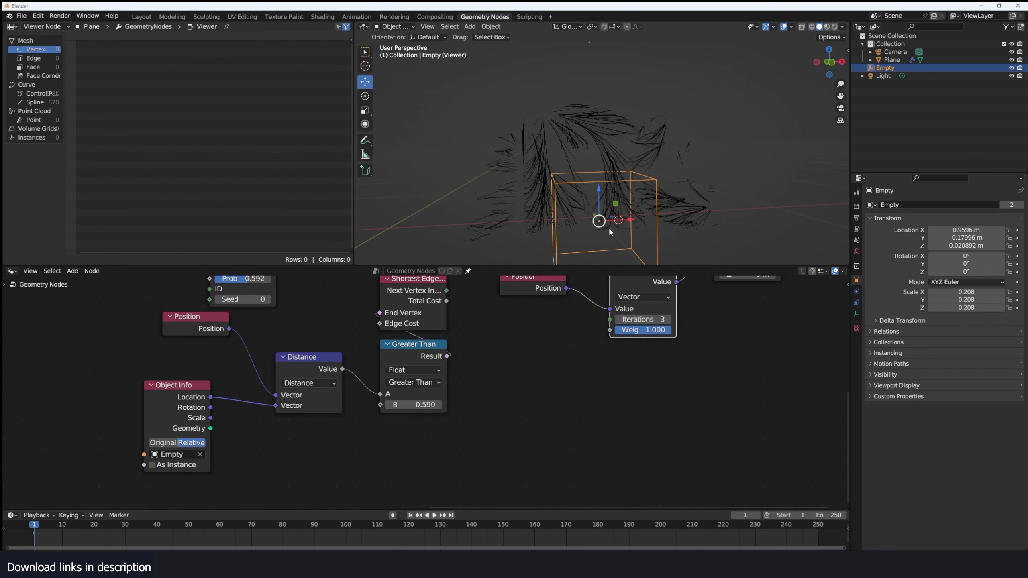
pyautogui.press('g')
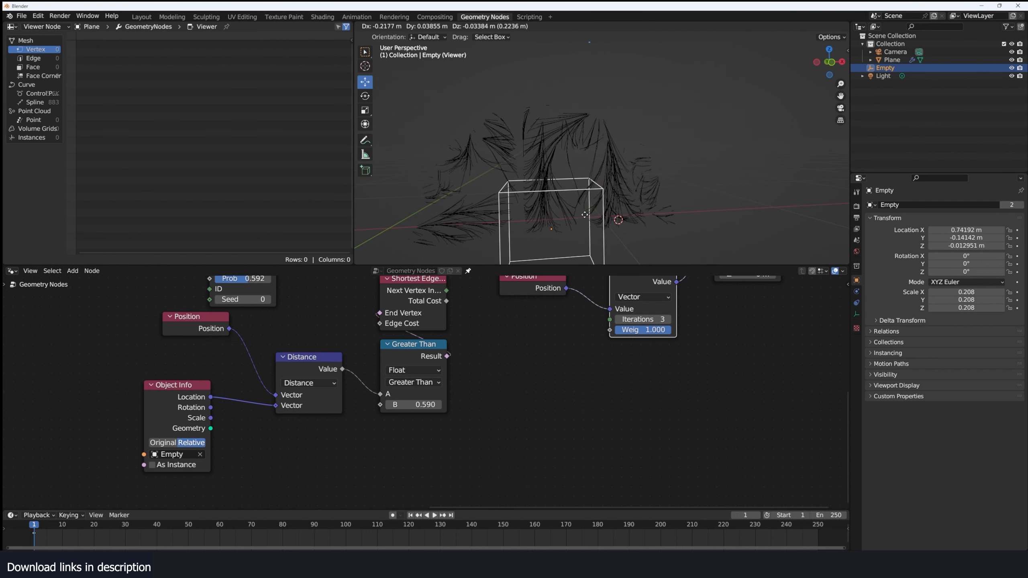
pyautogui.rightClick(604, 218)
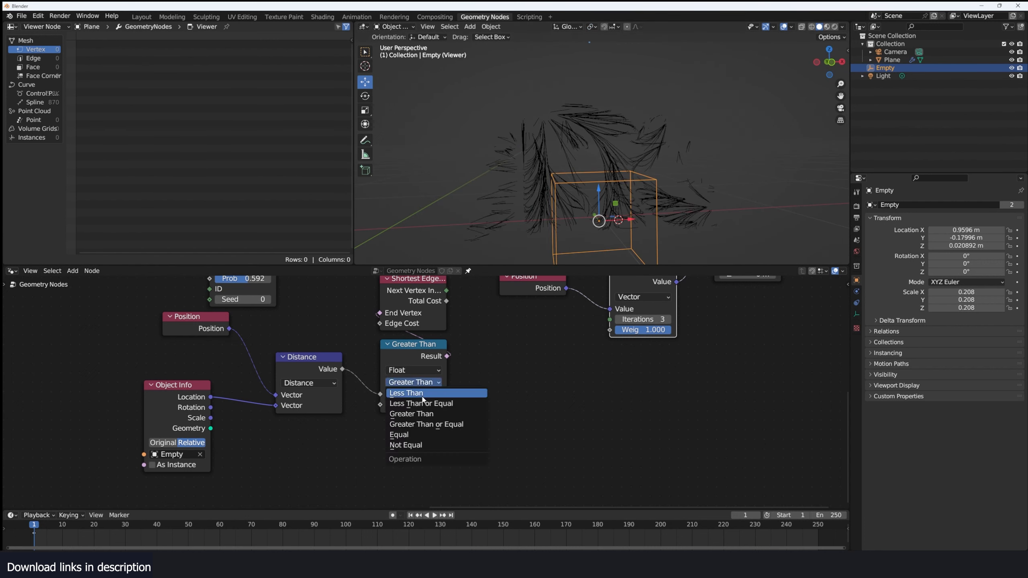
# Switch the comparison to Less Than with B at 0.150, and set the Random Value probability to 0.575.
pyautogui.click(423, 395)
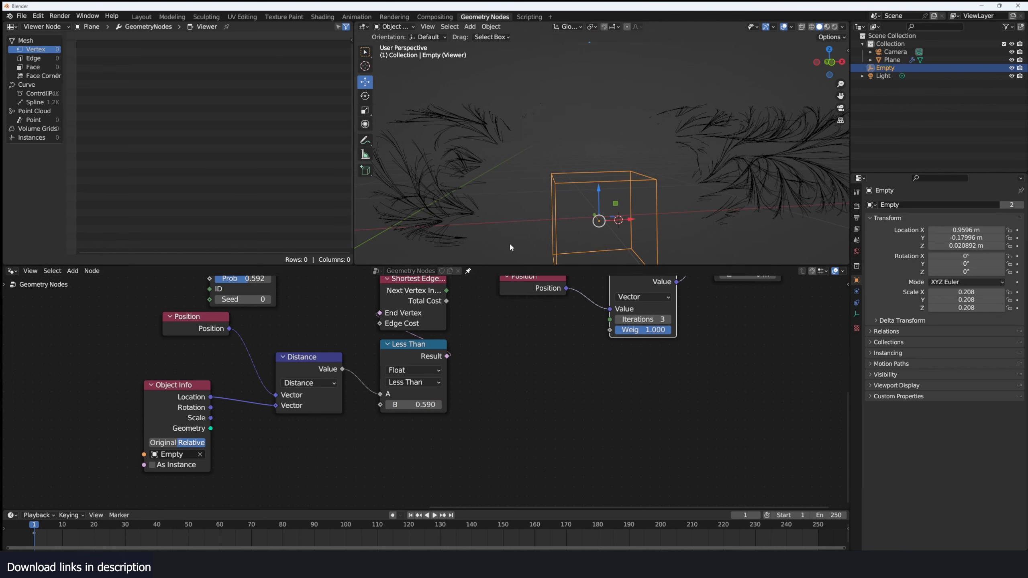
pyautogui.moveTo(420, 405); pyautogui.dragTo(376, 404)
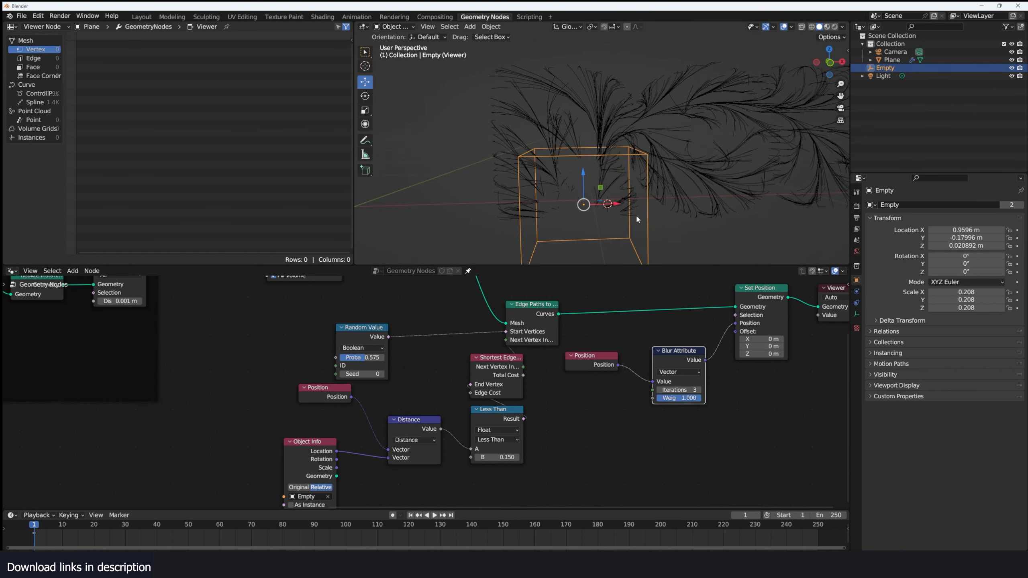
# Try moving the empty along the text to test the curve spread with the Less Than comparison.
pyautogui.moveTo(637, 217); pyautogui.dragTo(632, 184, button='middle')
pyautogui.press('g')
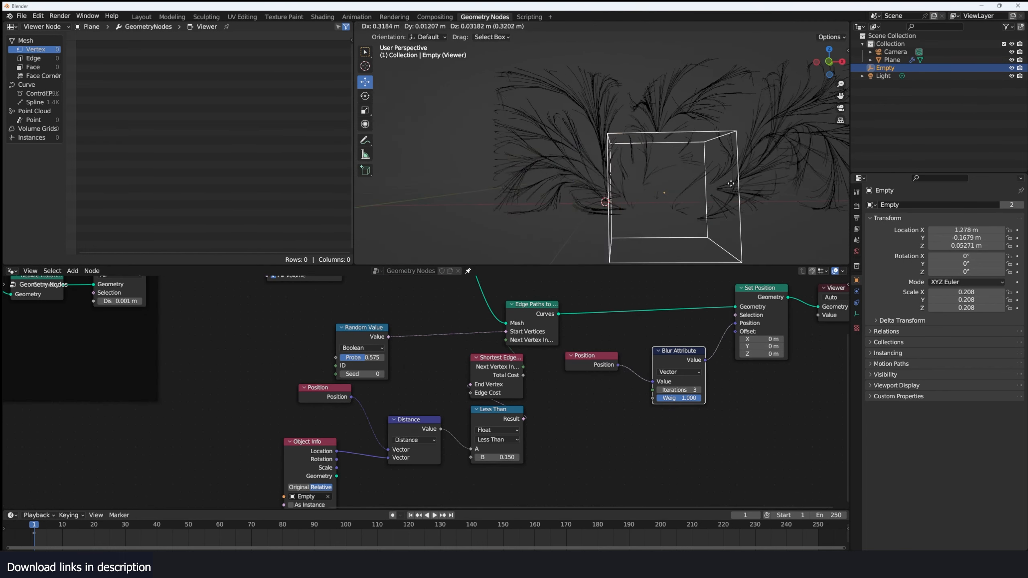
pyautogui.rightClick(686, 162)
# Set the Blur Attribute iterations to 2.
pyautogui.moveTo(709, 422); pyautogui.dragTo(644, 423, button='middle')
pyautogui.scroll(1, 643, 422)
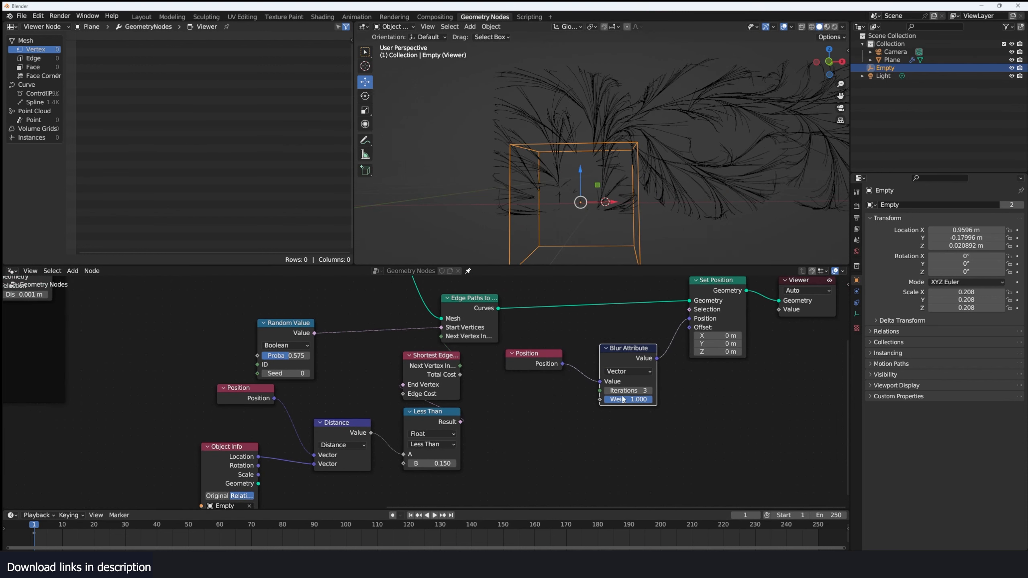
pyautogui.click(608, 392)
# Insert a Resample Curve node between Edge Paths to Curves and Set Position.
pyautogui.moveTo(567, 380); pyautogui.dragTo(550, 411, button='middle')
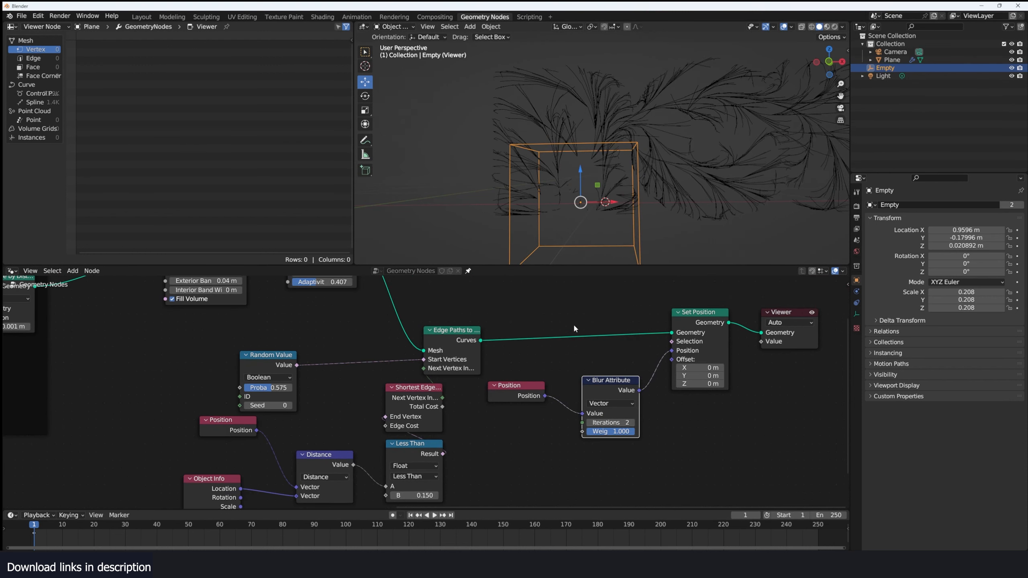
pyautogui.hotkey('shift', 'a')
pyautogui.click(576, 325)
pyautogui.write('es')
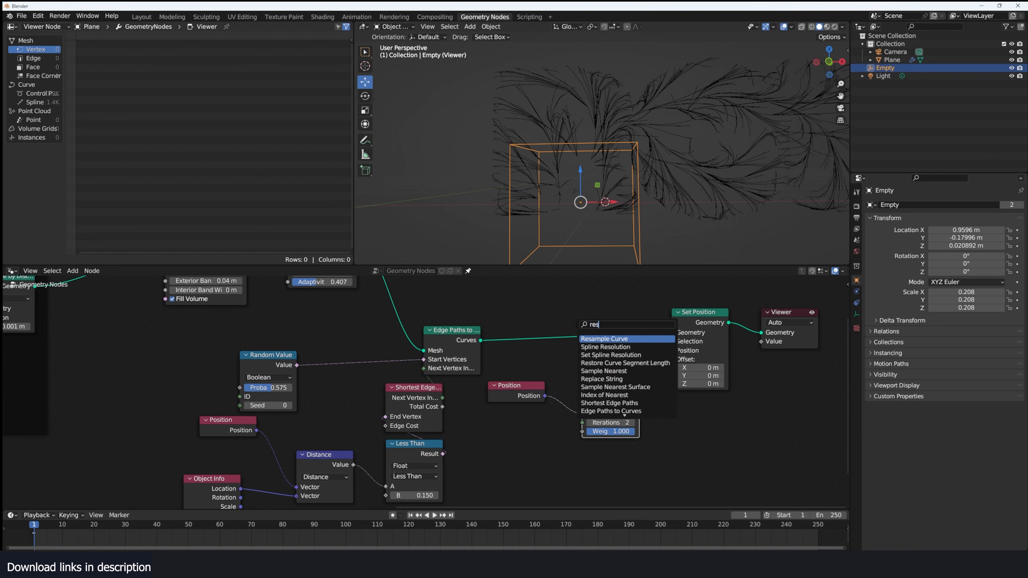
pyautogui.press('Return')
pyautogui.click(589, 346)
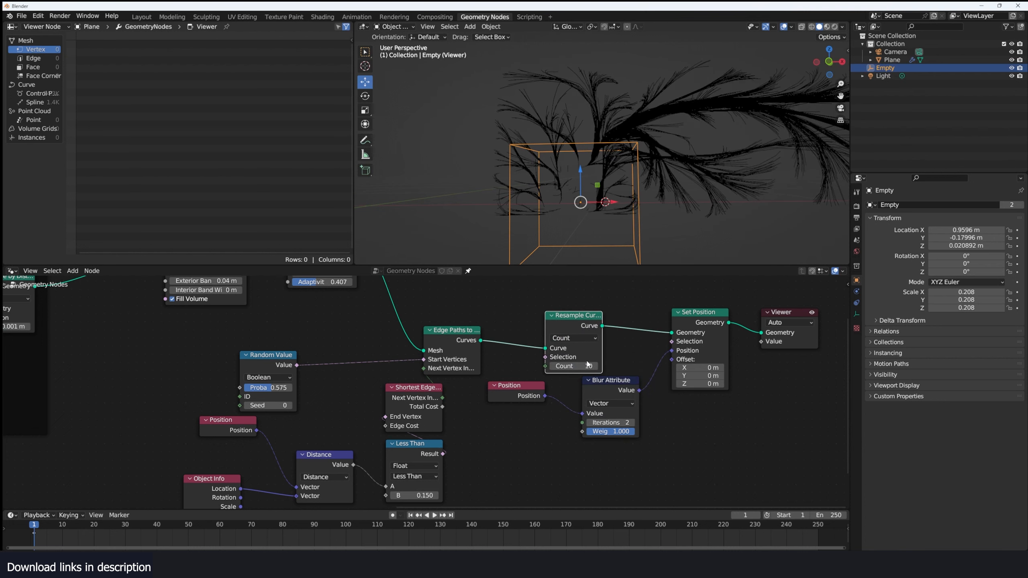
# Set the Volume to Mesh adaptivity to 0.133 and the Mesh to Volume voxel amount to 97.830.
pyautogui.moveTo(677, 253); pyautogui.dragTo(702, 33, button='middle')
pyautogui.scroll(-3, 602, 111)
pyautogui.moveTo(601, 111); pyautogui.dragTo(637, 138, button='middle')
pyautogui.scroll(3, 659, 121)
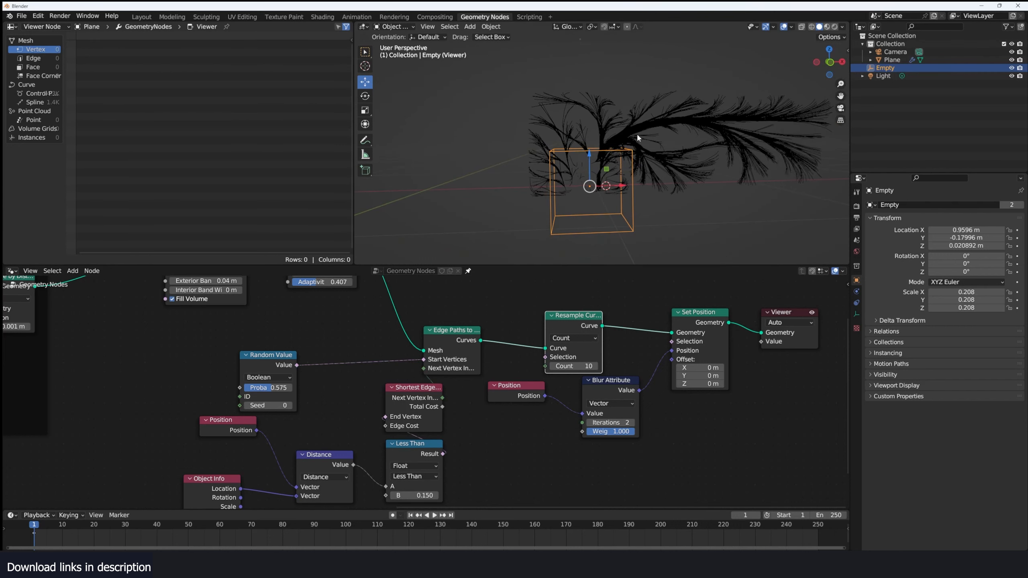
pyautogui.moveTo(325, 325); pyautogui.dragTo(360, 369, button='middle')
pyautogui.moveTo(357, 326); pyautogui.dragTo(341, 326)
pyautogui.moveTo(398, 321); pyautogui.dragTo(408, 307, button='middle')
pyautogui.moveTo(369, 338); pyautogui.dragTo(399, 373, button='middle')
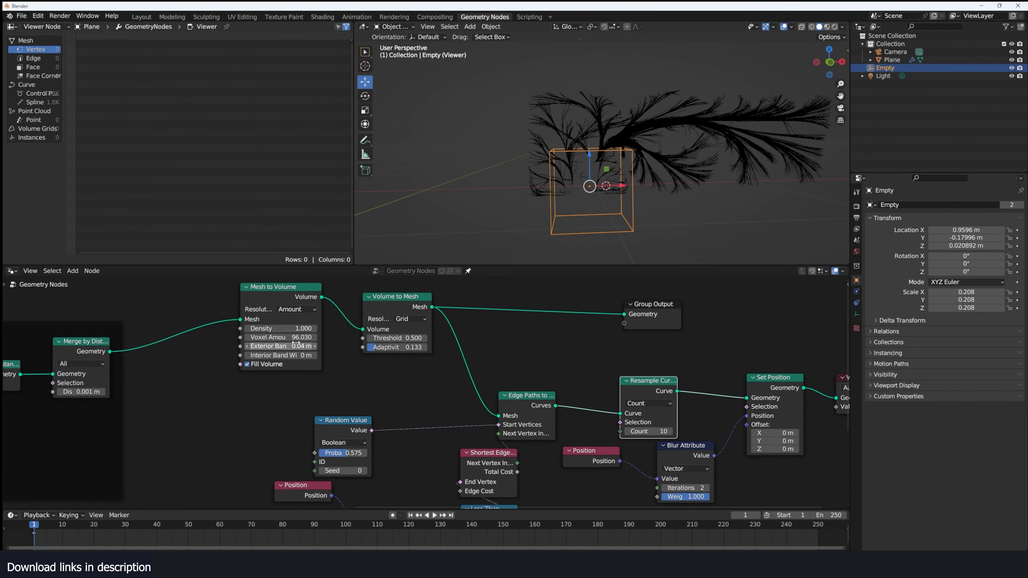
pyautogui.moveTo(284, 337); pyautogui.dragTo(287, 337)
# Set the Volume to Mesh adaptivity to 0.240 and the Resample Curve count to 49.
pyautogui.moveTo(466, 128); pyautogui.dragTo(592, 124, button='middle')
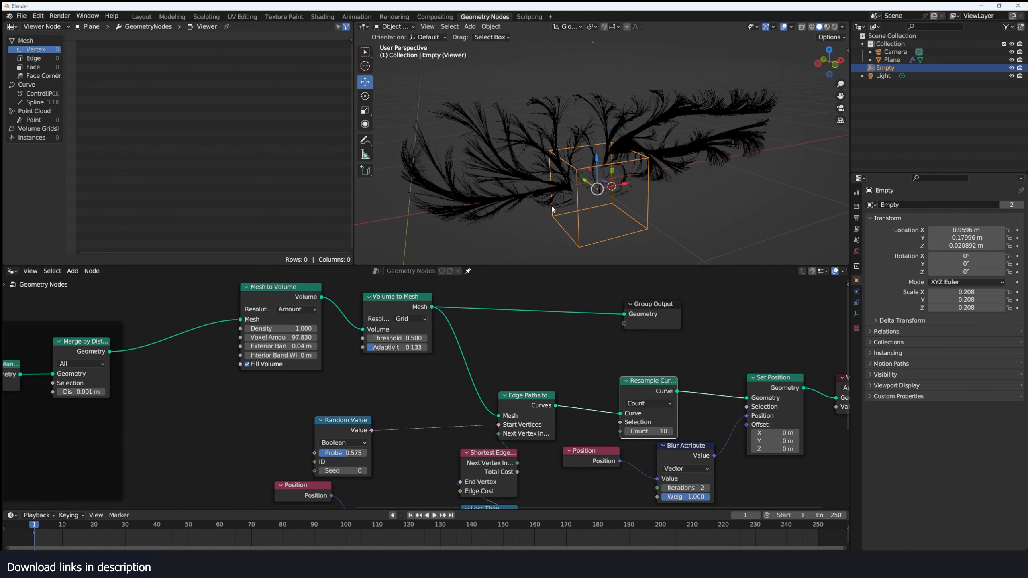
pyautogui.scroll(3, 551, 206)
pyautogui.moveTo(551, 206); pyautogui.dragTo(541, 166, button='middle')
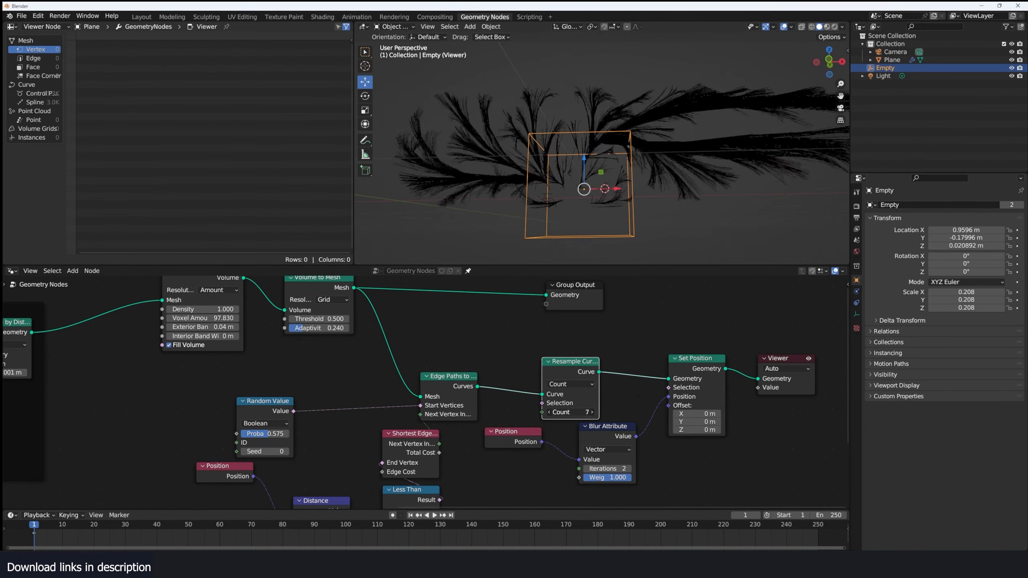
pyautogui.moveTo(570, 413); pyautogui.dragTo(597, 412)
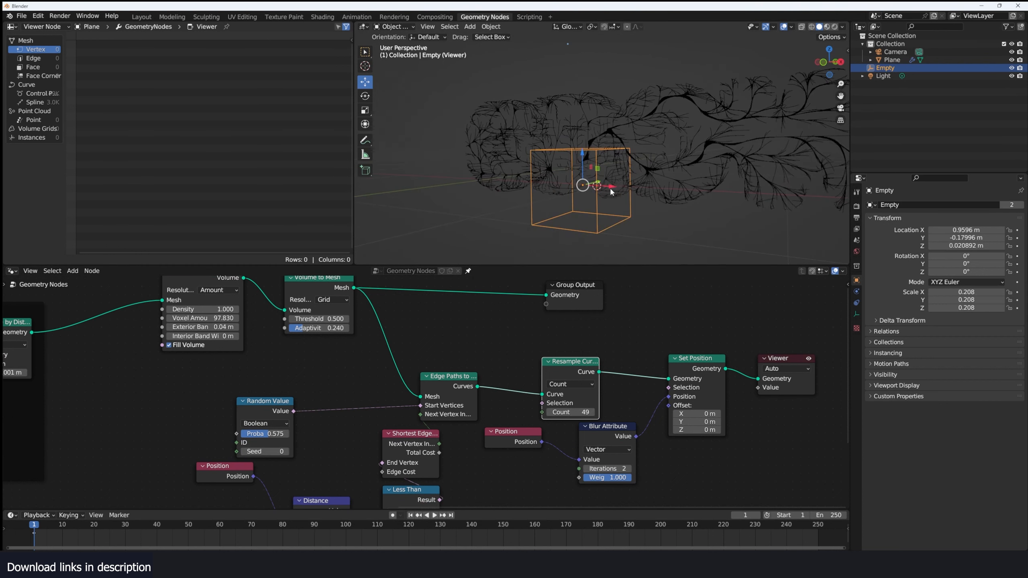
pyautogui.moveTo(610, 187); pyautogui.dragTo(647, 196, button='middle')
pyautogui.moveTo(625, 189)
pyautogui.mouseDown()
pyautogui.moveTo(667, 187)
pyautogui.moveTo(626, 189)
pyautogui.mouseUp()
pyautogui.scroll(-5, 489, 421)
pyautogui.scroll(3, 521, 413)
# Add a Noise Texture node and link its Fac output to the Edge Cost of Shortest Edge Paths.
pyautogui.moveTo(419, 454); pyautogui.dragTo(575, 397, button='middle')
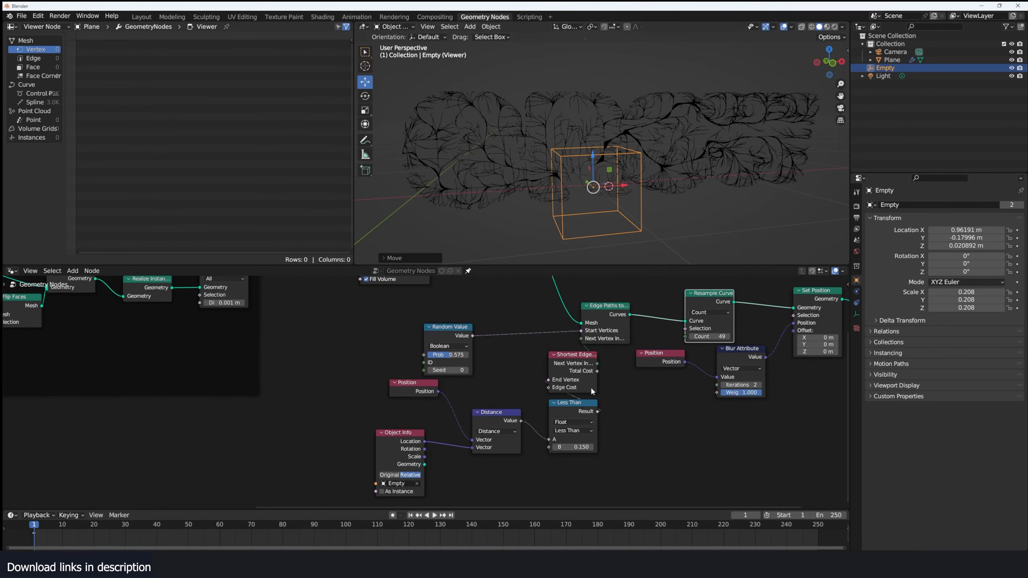
pyautogui.scroll(2, 591, 389)
pyautogui.hotkey('shift', 'a')
pyautogui.click(292, 389)
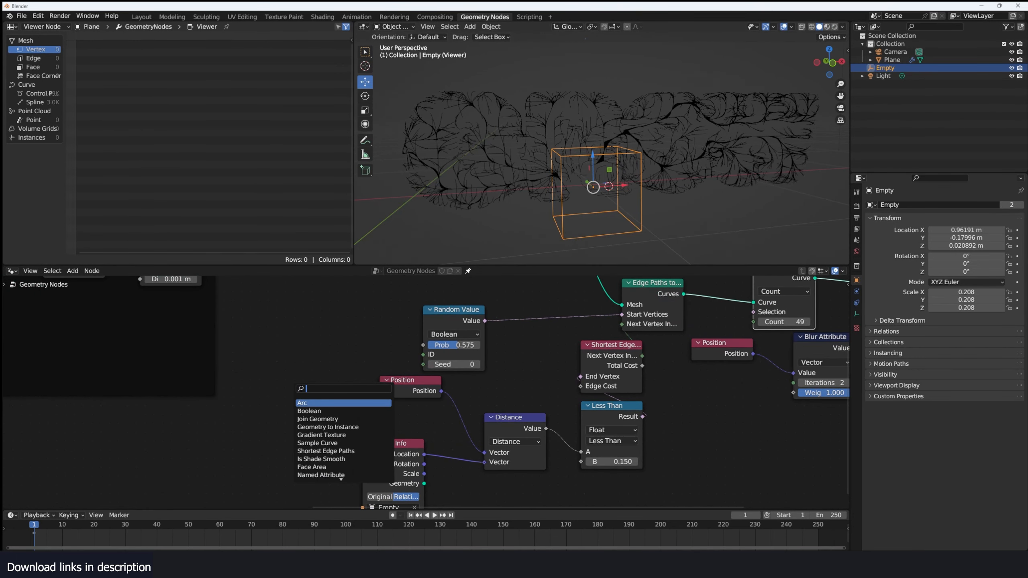
pyautogui.write('np')
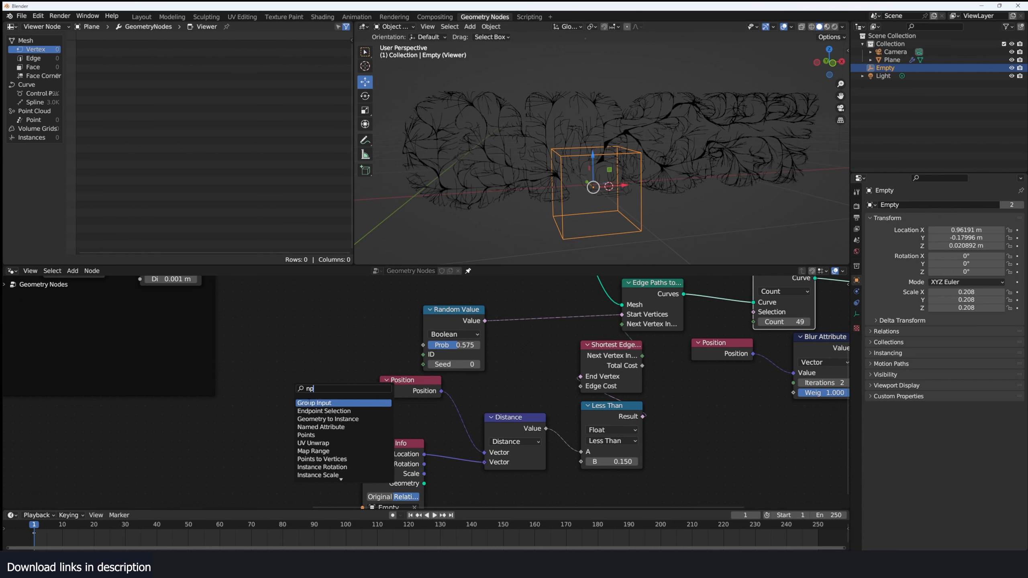
pyautogui.write('osnoi')
pyautogui.press('Return')
pyautogui.click(318, 427)
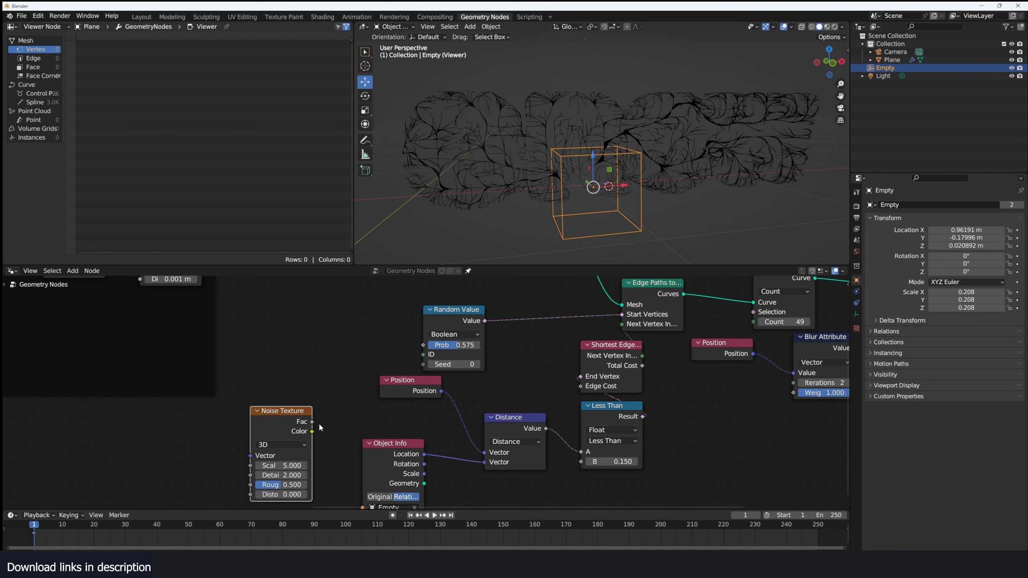
pyautogui.moveTo(312, 422); pyautogui.dragTo(580, 386)
# Set the Noise Texture scale to 8.800 and space out the Object Info and Noise Texture nodes.
pyautogui.moveTo(503, 434); pyautogui.dragTo(572, 398, button='middle')
pyautogui.moveTo(440, 426); pyautogui.dragTo(472, 447)
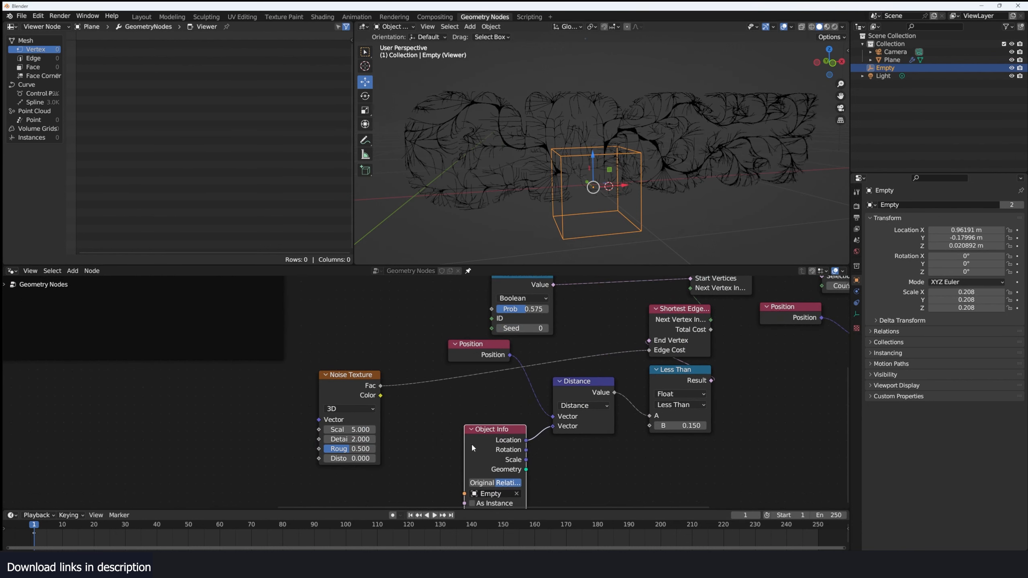
pyautogui.moveTo(345, 430); pyautogui.dragTo(406, 430)
pyautogui.moveTo(368, 389); pyautogui.dragTo(315, 406)
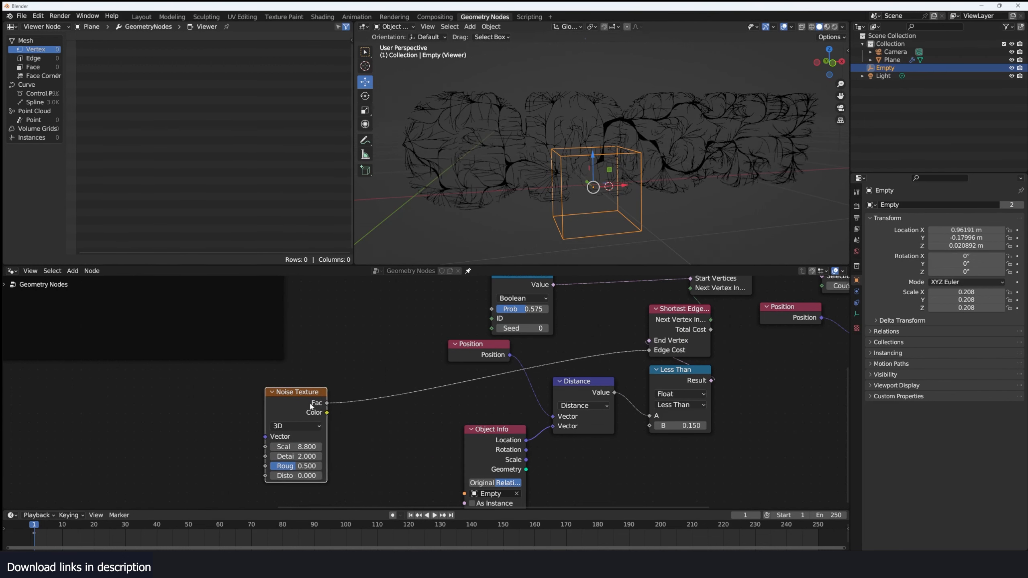
# Insert a Subtract math node between the Noise Texture's Fac output and the Edge Cost input.
pyautogui.hotkey('shift', 'a')
pyautogui.click(382, 375)
pyautogui.write('sub')
pyautogui.press('Return')
pyautogui.click(382, 375)
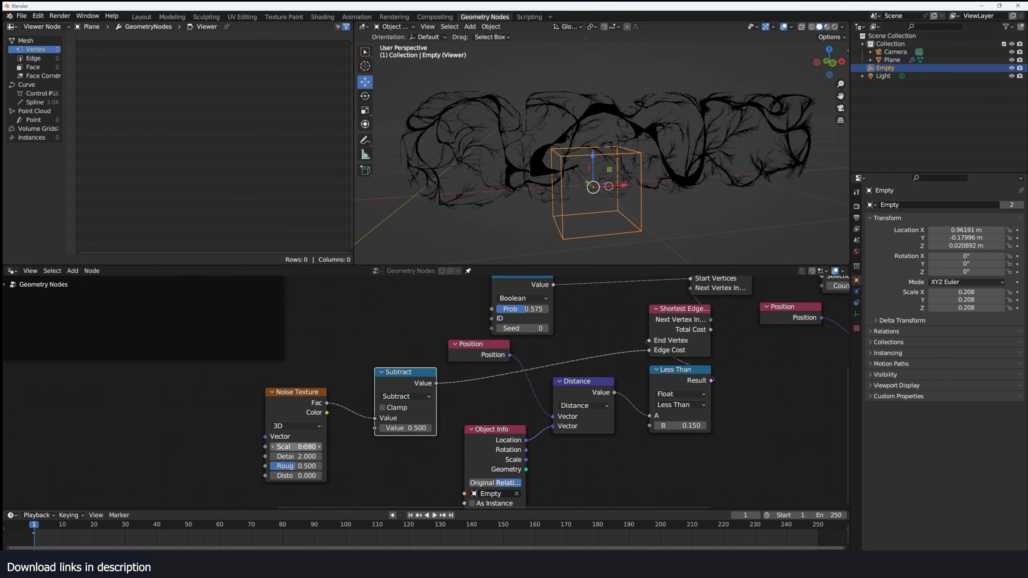
# Adjust the Noise Texture scale and check how the curves branch over the text.
pyautogui.moveTo(300, 447); pyautogui.dragTo(409, 446)
pyautogui.moveTo(707, 158); pyautogui.dragTo(636, 161, button='middle')
pyautogui.scroll(-6, 424, 392)
# Move the Group Output node away from the curve nodes to above the Viewer.
pyautogui.moveTo(643, 284); pyautogui.dragTo(501, 343, button='middle')
pyautogui.scroll(2, 501, 343)
pyautogui.moveTo(556, 316); pyautogui.dragTo(723, 303)
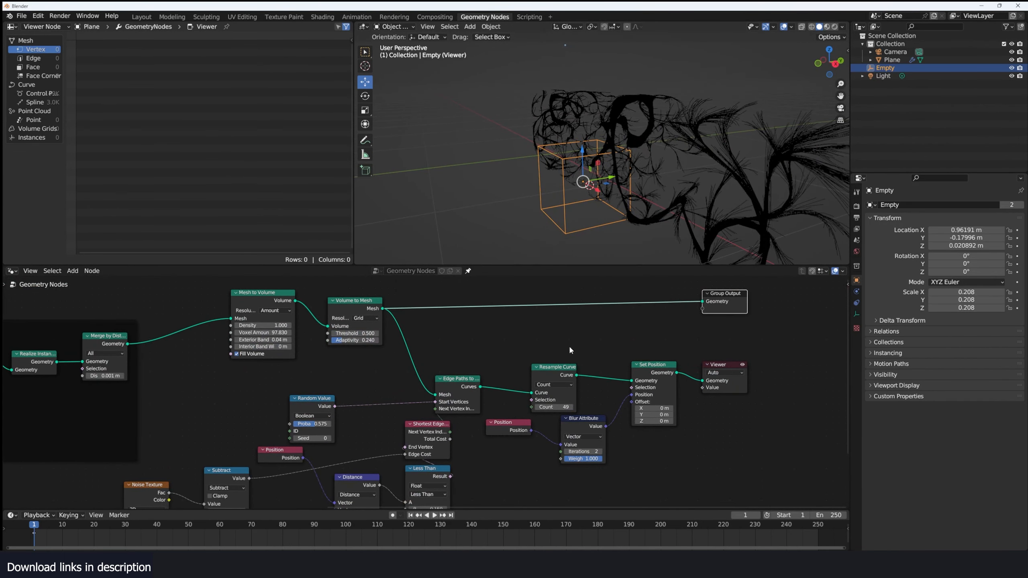
# Preview the outputs of Mesh to Volume, Volume to Mesh and Merge by Distance in turn.
pyautogui.keyDown('ctrl'); pyautogui.keyDown('shift'); pyautogui.click(287, 296); pyautogui.keyUp('shift'); pyautogui.keyUp('ctrl')
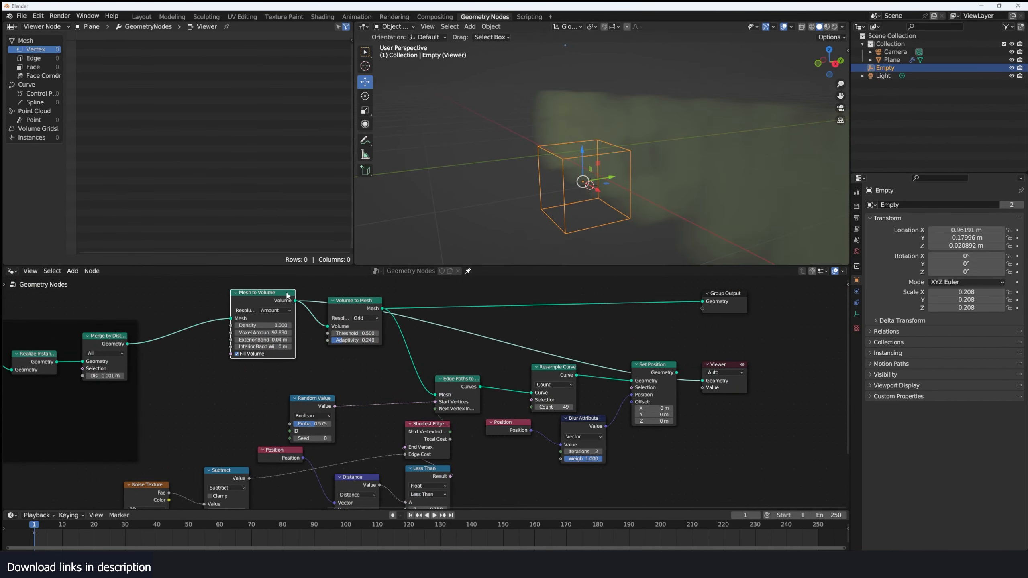
pyautogui.keyDown('ctrl'); pyautogui.keyDown('shift'); pyautogui.click(354, 294); pyautogui.keyUp('shift'); pyautogui.keyUp('ctrl')
pyautogui.moveTo(607, 238); pyautogui.dragTo(670, 210, button='middle')
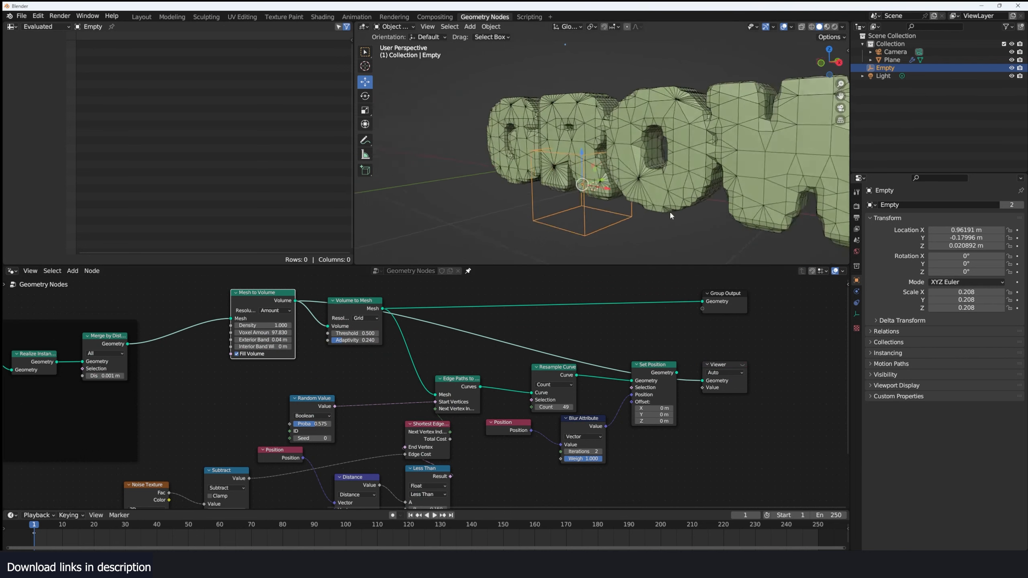
pyautogui.keyDown('ctrl'); pyautogui.keyDown('shift'); pyautogui.click(105, 358); pyautogui.keyUp('shift'); pyautogui.keyUp('ctrl')
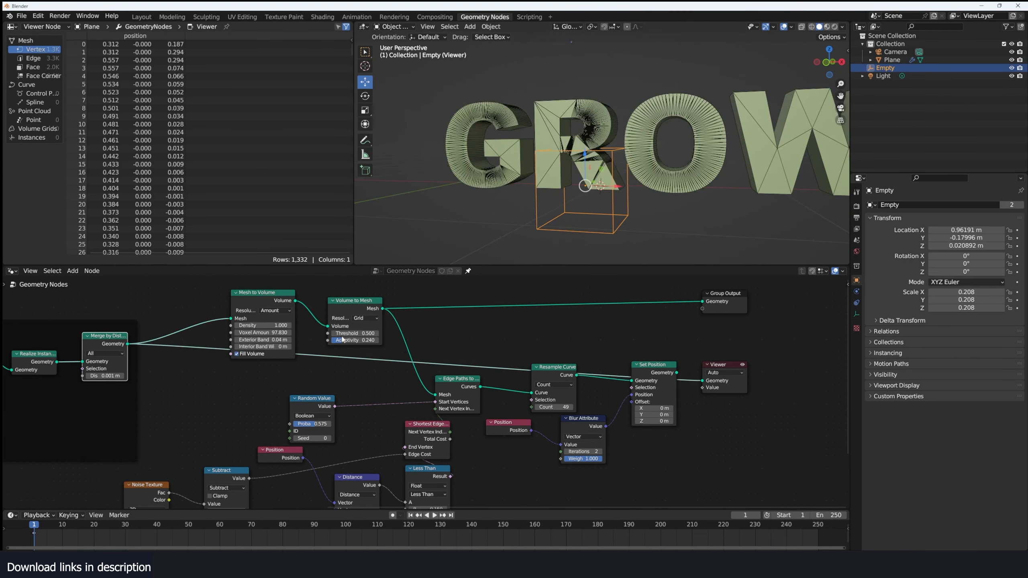
# Insert a Join Geometry node between Merge by Distance and the Viewer, and move the Group Output further away.
pyautogui.hotkey('shift', 'a')
pyautogui.click(500, 347)
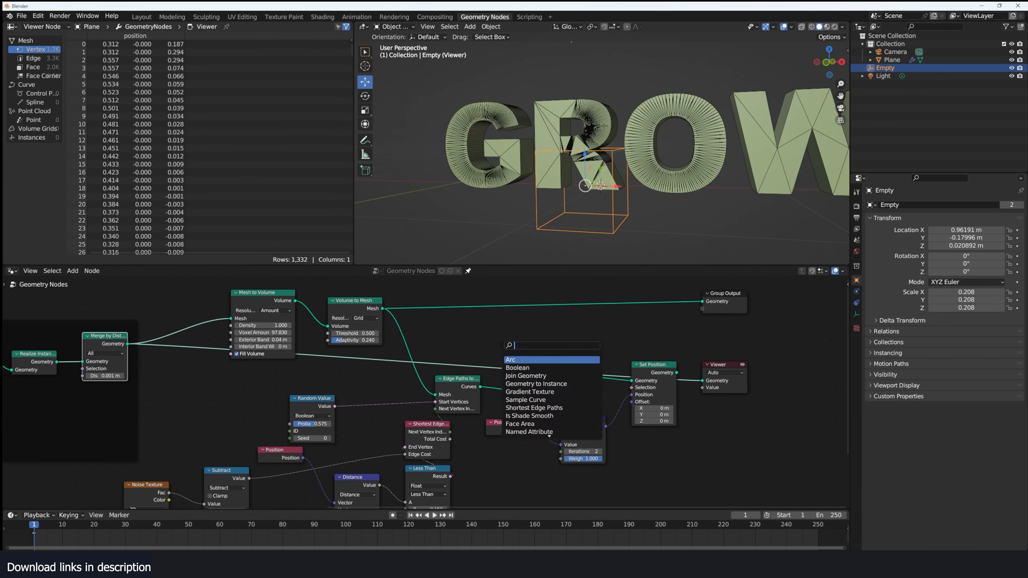
pyautogui.write('jo')
pyautogui.moveTo(761, 323); pyautogui.dragTo(626, 347, button='middle')
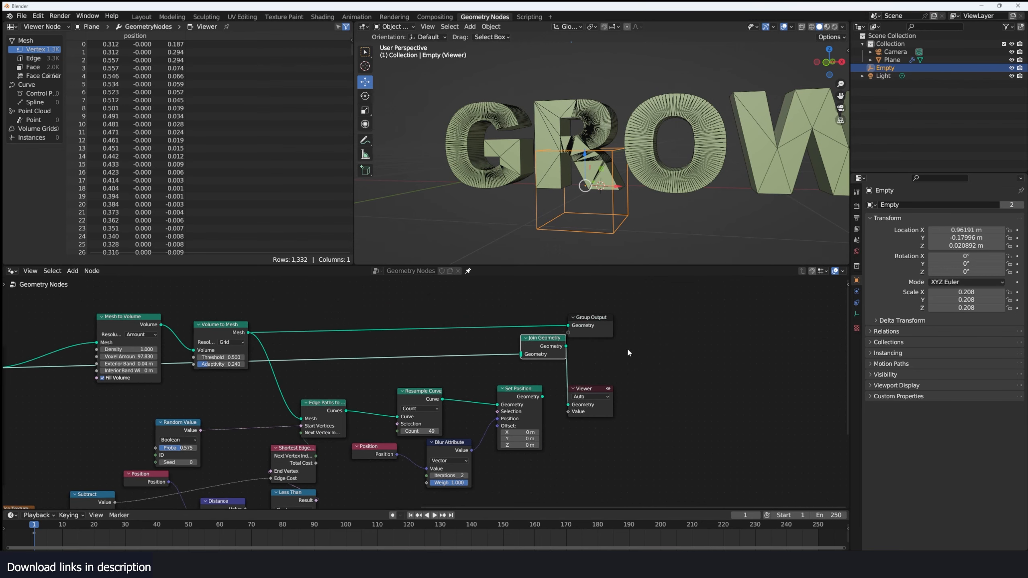
pyautogui.moveTo(613, 326); pyautogui.dragTo(734, 311)
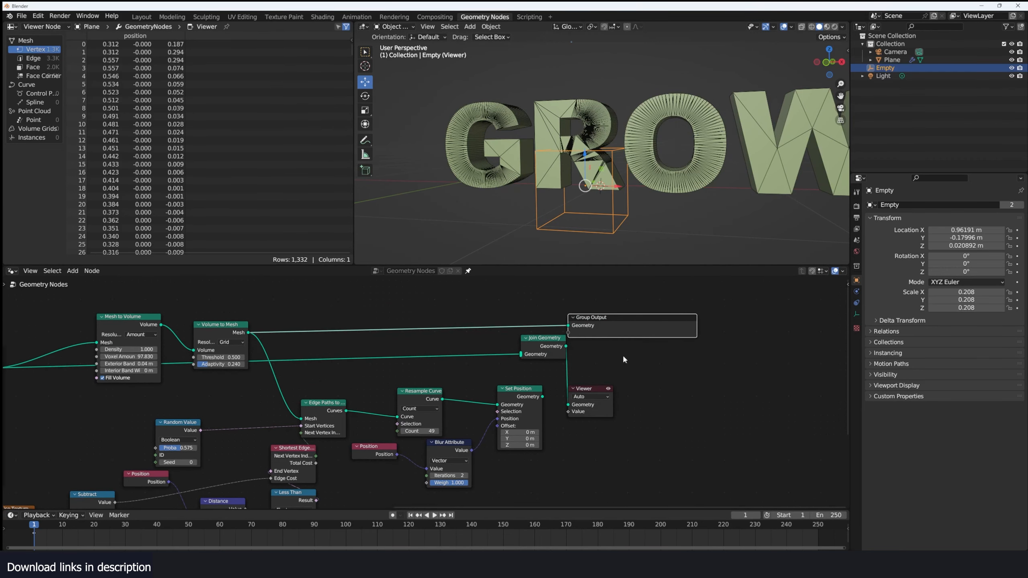
pyautogui.moveTo(667, 334); pyautogui.dragTo(798, 327)
pyautogui.moveTo(542, 400); pyautogui.dragTo(529, 398)
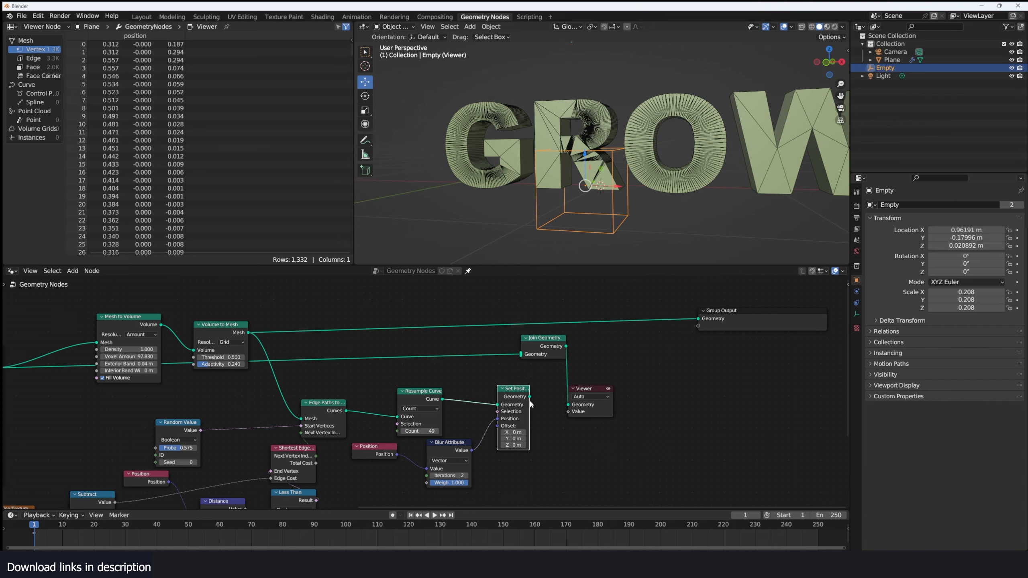
# Connect the Set Position curves to Join Geometry, move the Viewer aside and inspect the curves on the text.
pyautogui.moveTo(531, 400); pyautogui.dragTo(521, 355)
pyautogui.moveTo(582, 389); pyautogui.dragTo(707, 367)
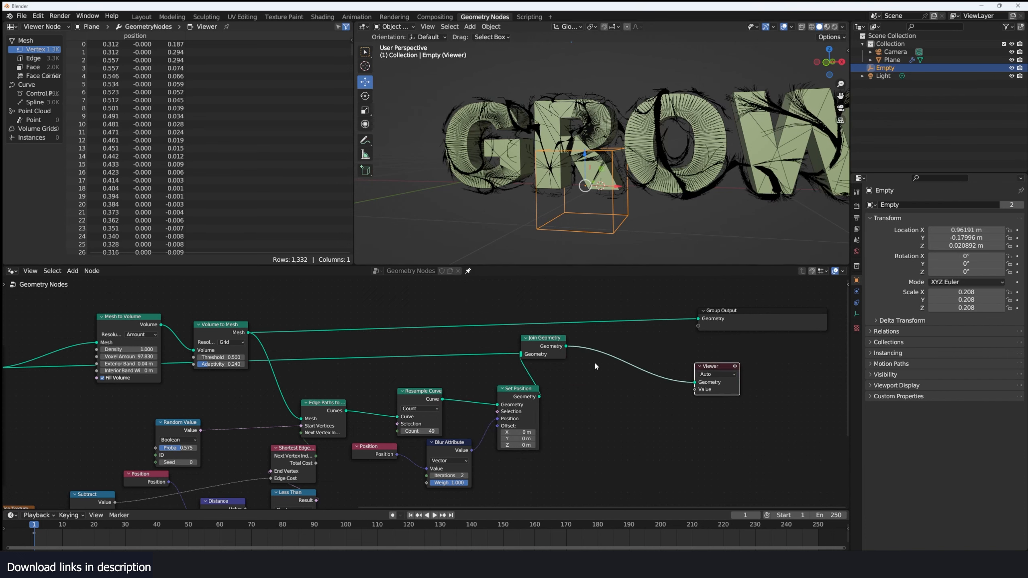
pyautogui.moveTo(701, 174); pyautogui.dragTo(664, 187, button='middle')
pyautogui.scroll(4, 648, 162)
pyautogui.moveTo(632, 142); pyautogui.dragTo(550, 89, button='middle')
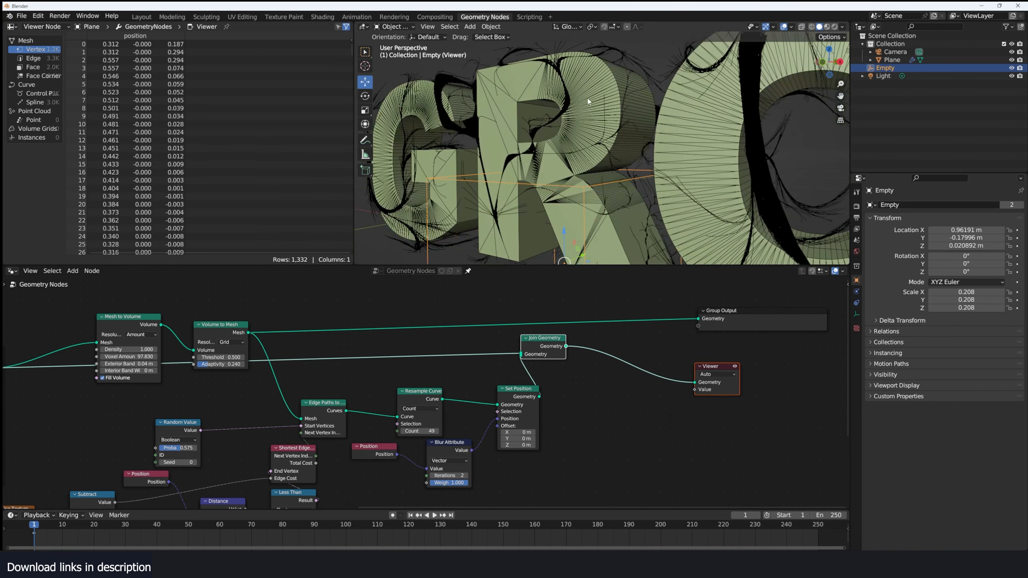
# Link Join Geometry to the Group Output as well, route both output links through a shared reroute, and shift Join Geometry towards it.
pyautogui.moveTo(586, 343); pyautogui.dragTo(533, 347, button='middle')
pyautogui.keyDown('alt'); pyautogui.keyDown('shift'); pyautogui.click(496, 352); pyautogui.keyUp('shift'); pyautogui.keyUp('alt')
pyautogui.scroll(-2, 517, 381)
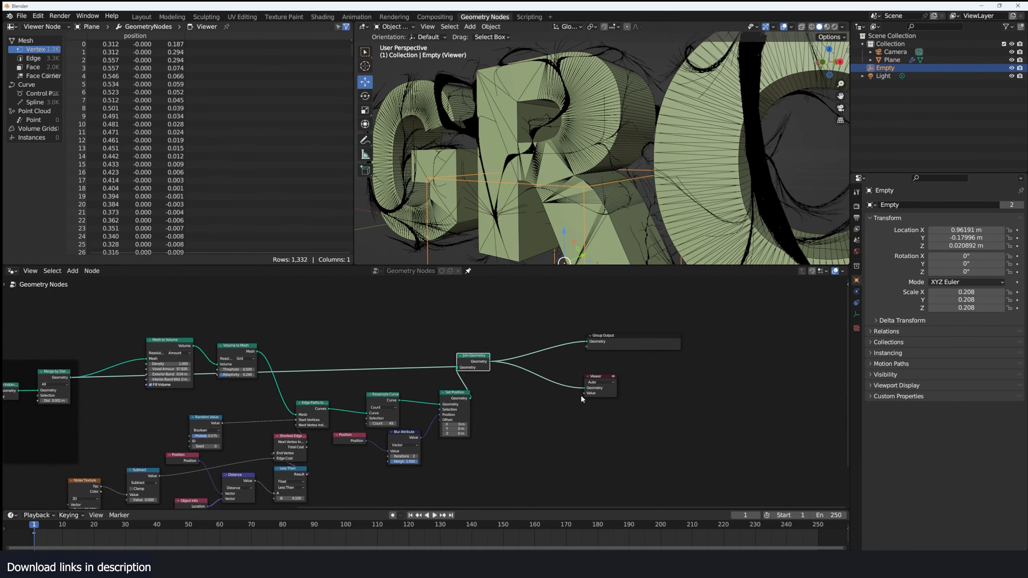
pyautogui.moveTo(687, 331); pyautogui.dragTo(704, 368)
pyautogui.keyDown('shift'); pyautogui.moveTo(691, 277); pyautogui.dragTo(690, 278, button='right'); pyautogui.keyUp('shift')
pyautogui.scroll(1, 620, 356)
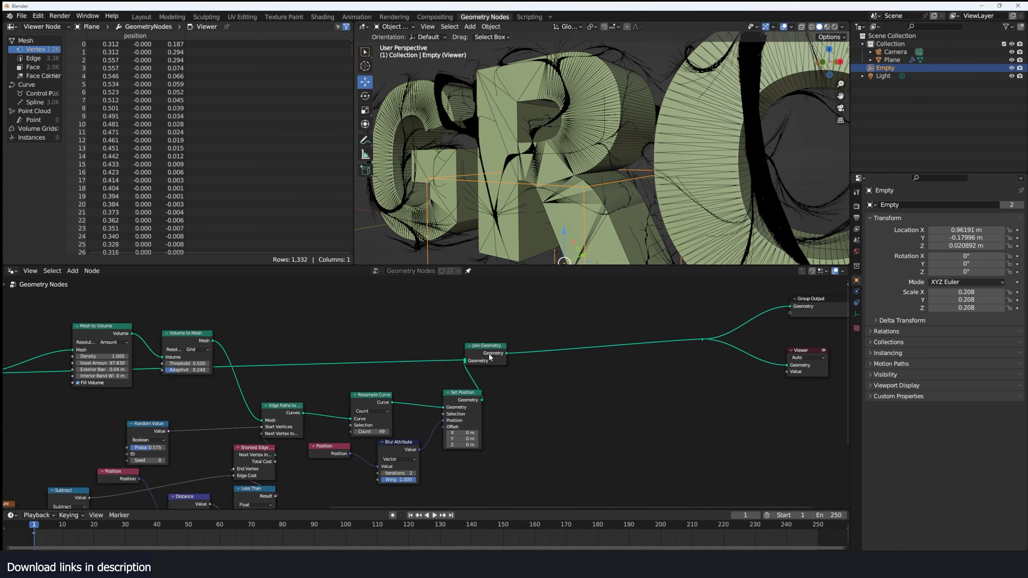
pyautogui.moveTo(487, 353); pyautogui.dragTo(653, 355)
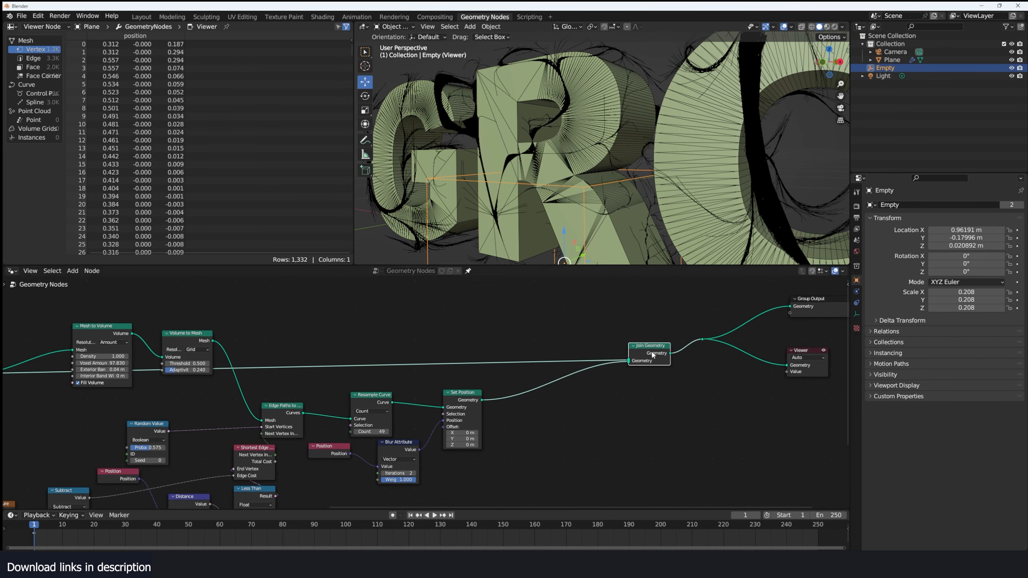
# Duplicate the Set Position node and place the copy between the first Set Position and Join Geometry.
pyautogui.moveTo(463, 399); pyautogui.dragTo(457, 399)
pyautogui.hotkey('shift', 'd')
pyautogui.click(534, 393)
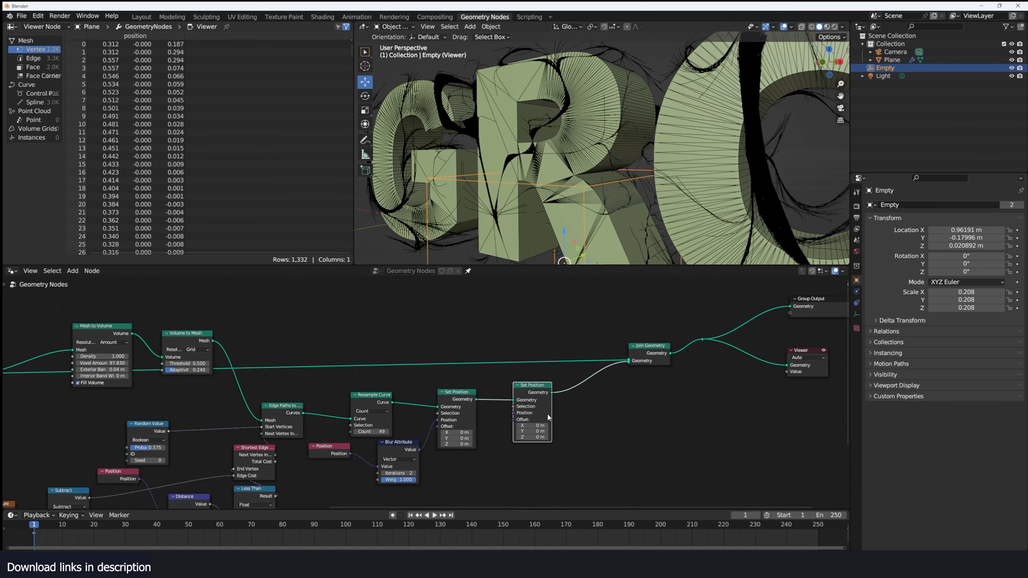
pyautogui.moveTo(527, 391); pyautogui.dragTo(621, 392)
# Add a Normal node and connect it to the Offset input of the second Set Position node.
pyautogui.moveTo(535, 436); pyautogui.dragTo(579, 412, button='middle')
pyautogui.hotkey('shift', 'a')
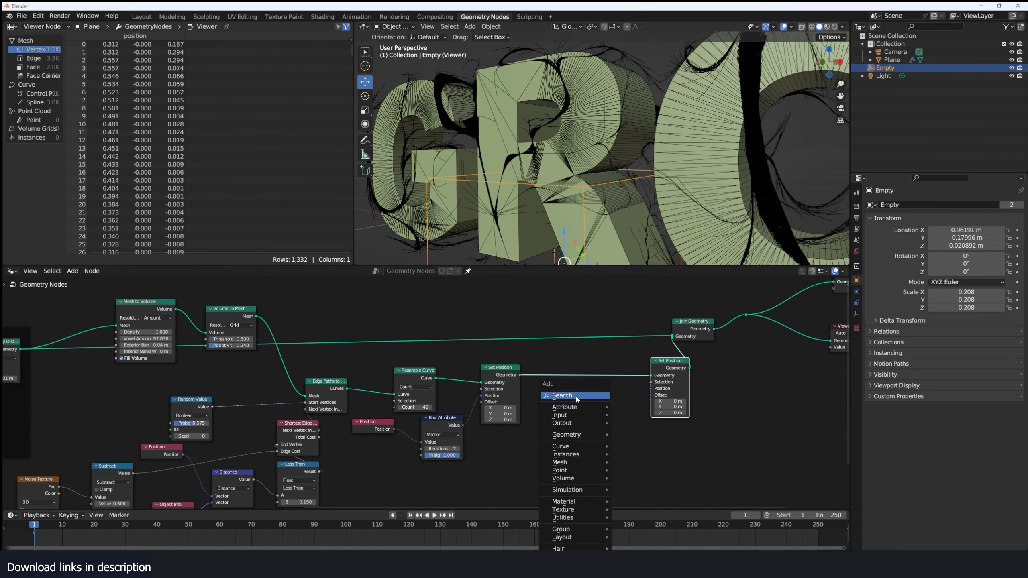
pyautogui.click(577, 396)
pyautogui.write('norma')
pyautogui.click(609, 410)
pyautogui.click(562, 447)
pyautogui.scroll(5, 588, 448)
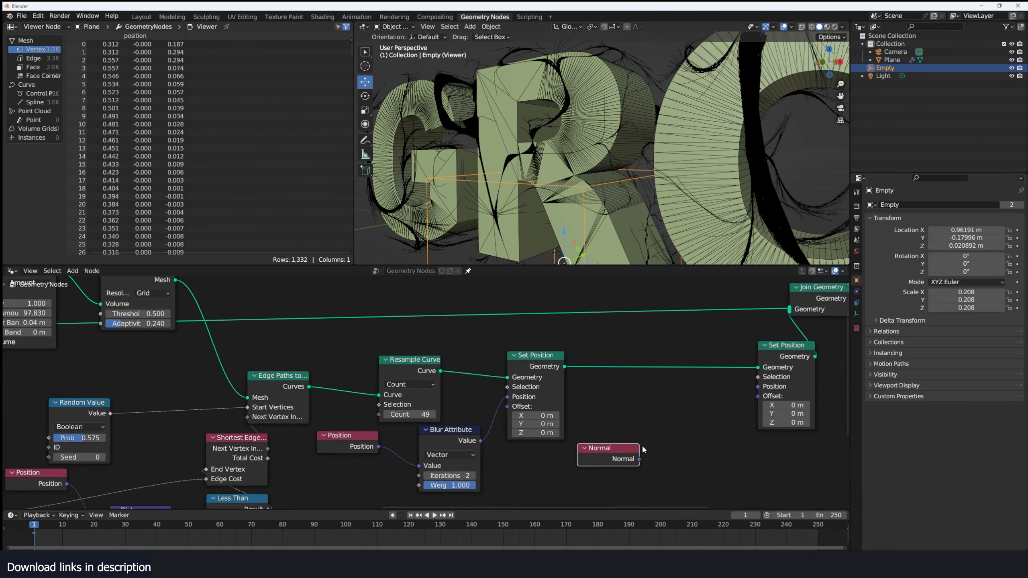
pyautogui.moveTo(639, 459); pyautogui.dragTo(757, 396)
pyautogui.scroll(-6, 677, 221)
pyautogui.moveTo(678, 223)
pyautogui.mouseDown(button='middle')
pyautogui.moveTo(713, 228)
pyautogui.moveTo(680, 227)
pyautogui.mouseUp(button='middle')
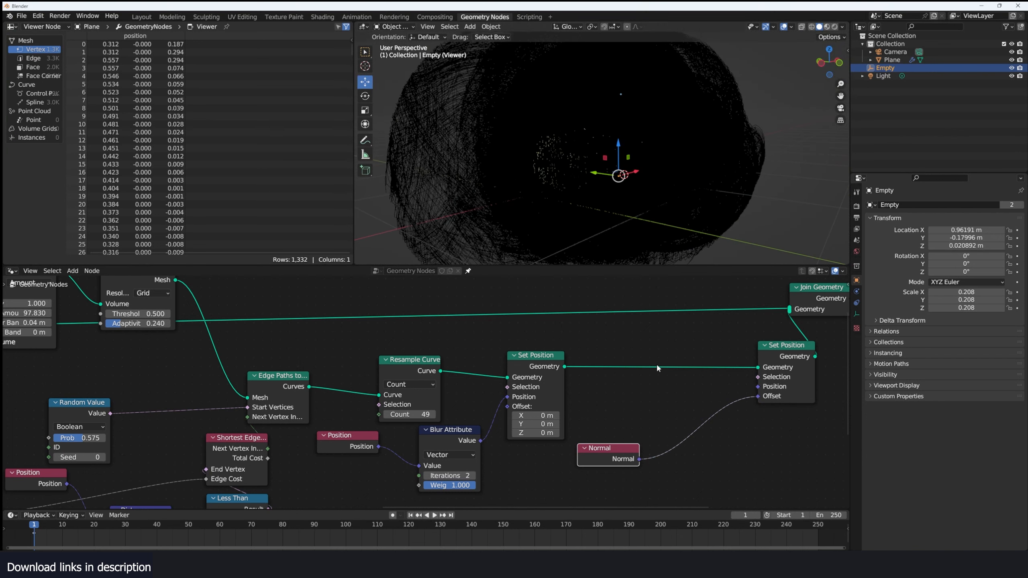
# Insert a Vector Math node set to Scale between the Normal node and the second Set Position's Offset.
pyautogui.moveTo(622, 386); pyautogui.dragTo(555, 368, button='middle')
pyautogui.hotkey('shift', 'a')
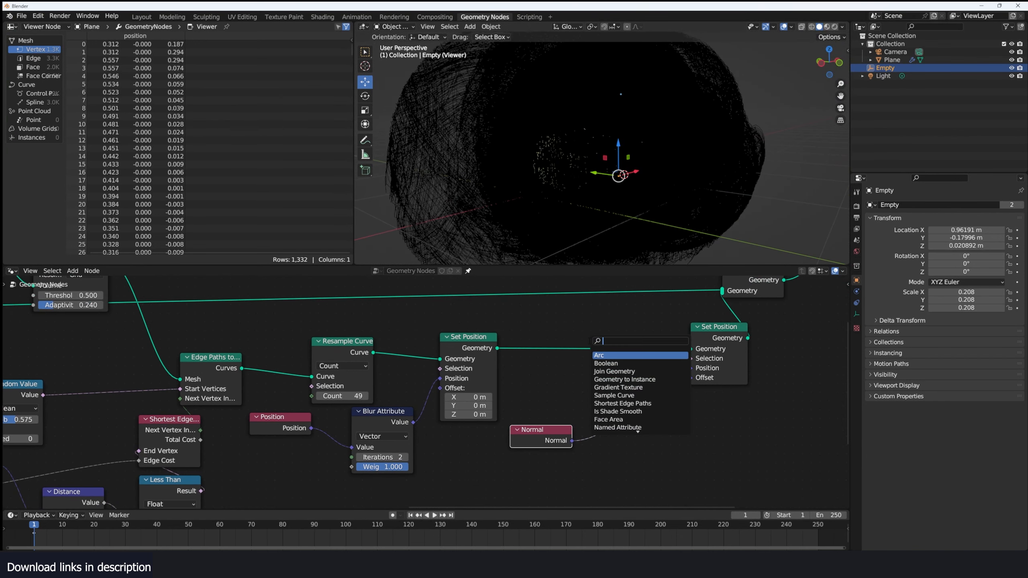
pyautogui.write('math')
pyautogui.click(639, 364)
pyautogui.click(639, 414)
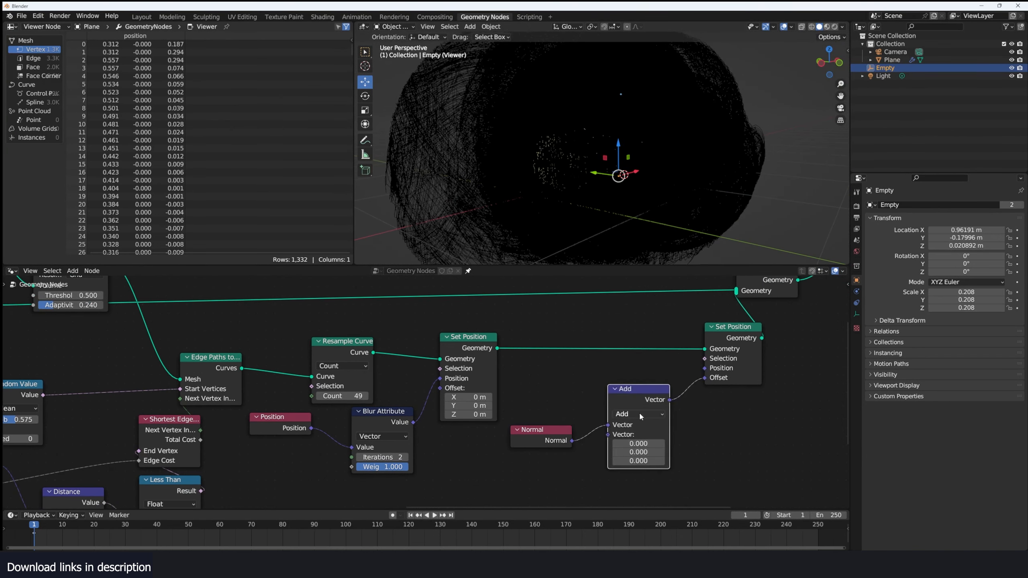
pyautogui.click(640, 415)
pyautogui.click(660, 270)
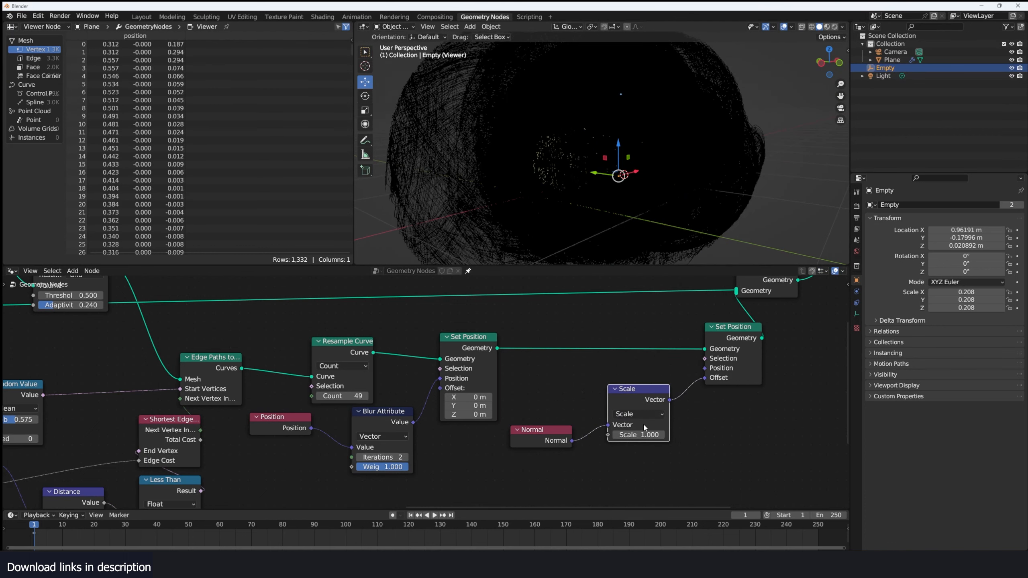
# Reduce the Scale node's factor to 0.000 and check from several angles how the curves sit against the text.
pyautogui.moveTo(645, 434); pyautogui.dragTo(602, 434)
pyautogui.scroll(3, 649, 233)
pyautogui.moveTo(649, 227)
pyautogui.mouseDown(button='middle')
pyautogui.moveTo(692, 223)
pyautogui.moveTo(661, 221)
pyautogui.mouseUp(button='middle')
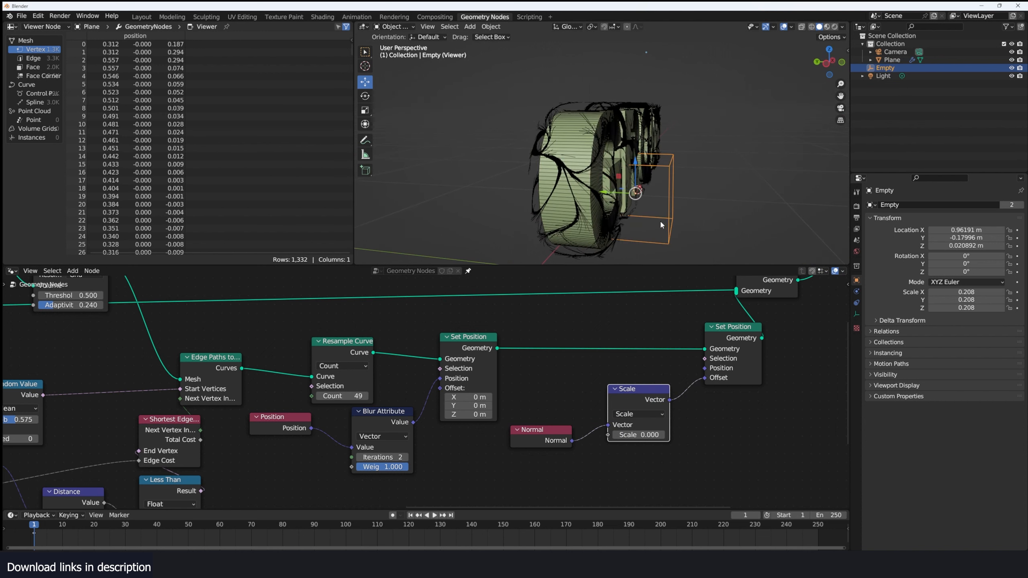
pyautogui.moveTo(639, 435); pyautogui.dragTo(656, 434)
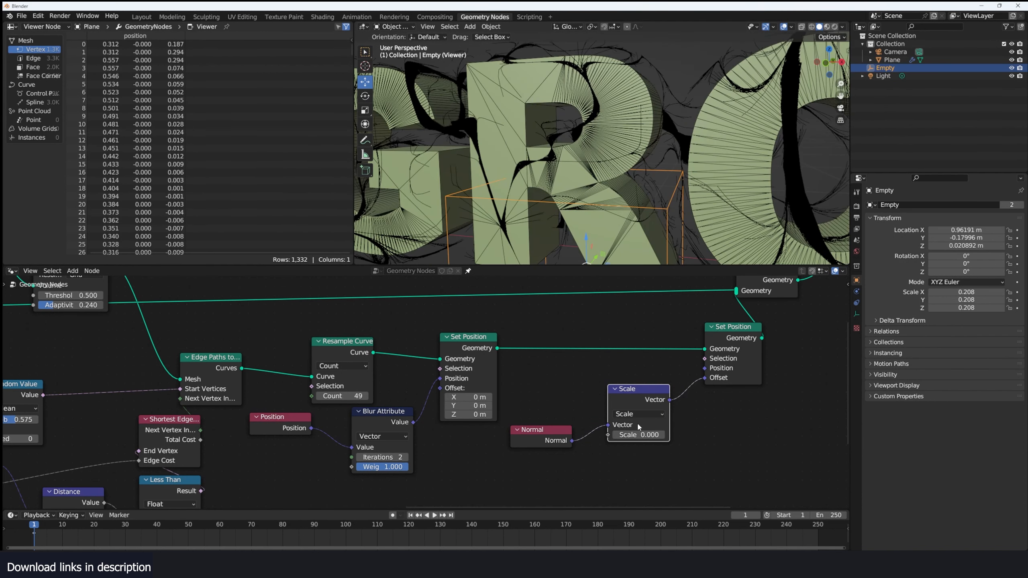
pyautogui.press('Return')
pyautogui.scroll(-4, 654, 77)
pyautogui.moveTo(684, 88); pyautogui.dragTo(520, 149, button='middle')
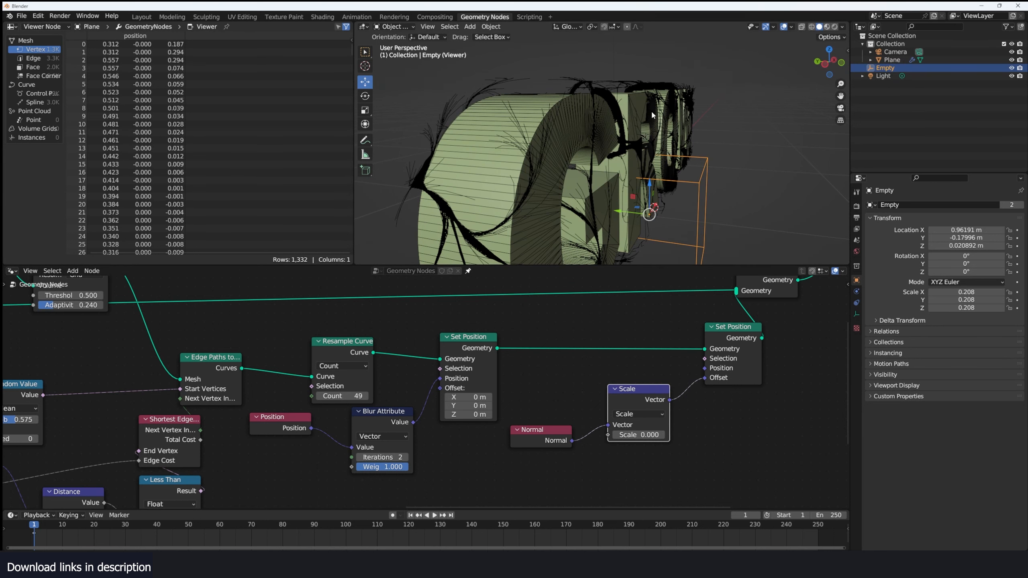
pyautogui.scroll(-1, 467, 305)
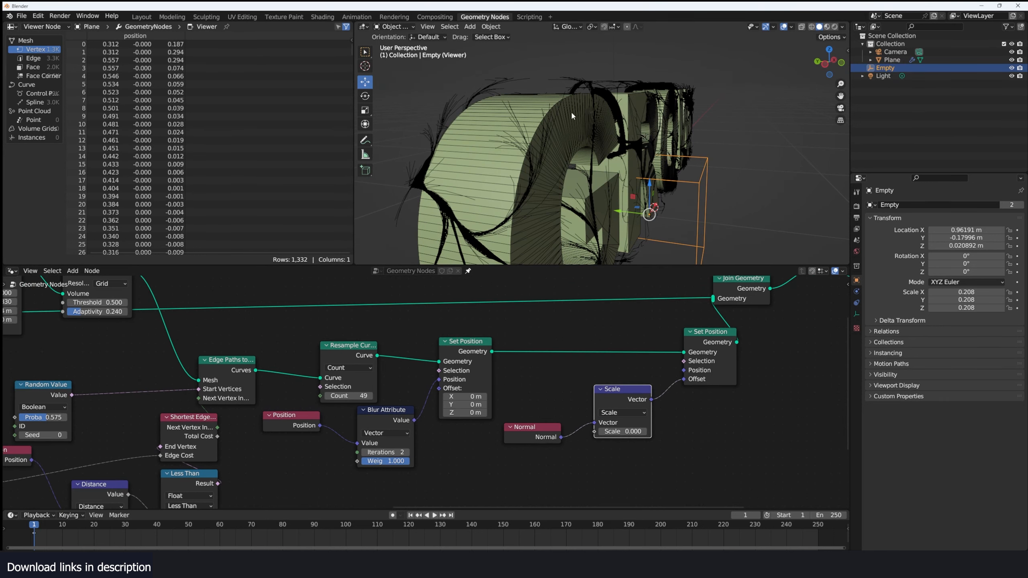
# Select the text object and move the Normal and Scale nodes lower, below the second Set Position node.
pyautogui.click(600, 115)
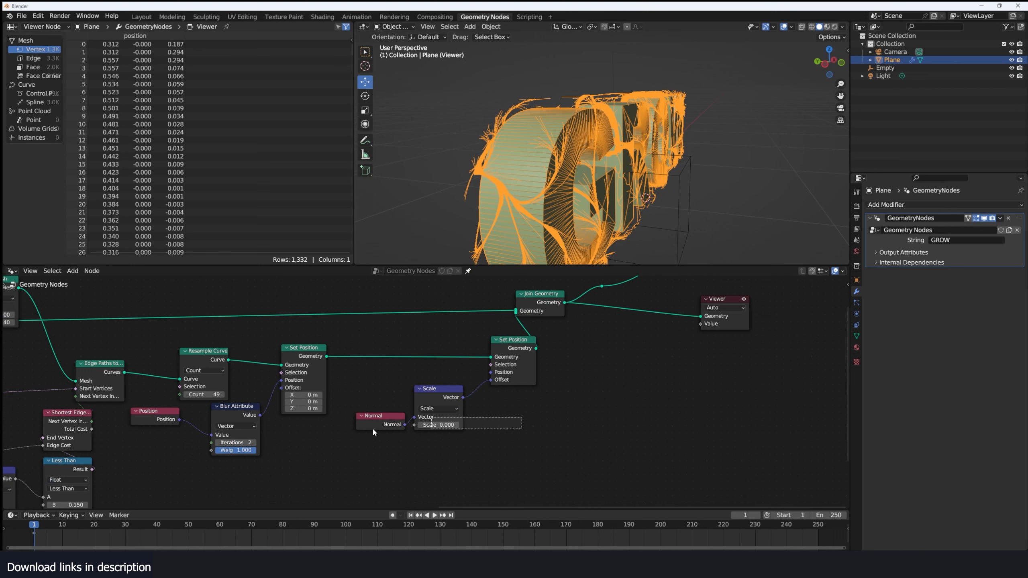
pyautogui.moveTo(372, 431); pyautogui.dragTo(417, 382)
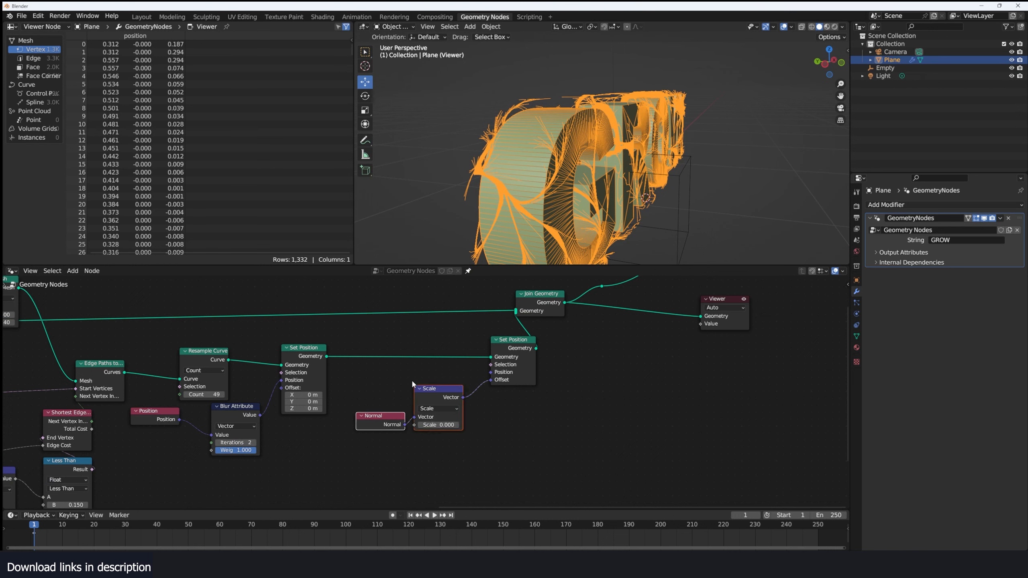
pyautogui.press('g')
pyautogui.click(479, 413)
pyautogui.click(482, 408)
pyautogui.moveTo(612, 161)
pyautogui.mouseDown(button='middle')
pyautogui.moveTo(574, 149)
pyautogui.moveTo(612, 152)
pyautogui.mouseUp(button='middle')
pyautogui.scroll(2, 573, 148)
pyautogui.moveTo(470, 401); pyautogui.dragTo(493, 388, button='middle')
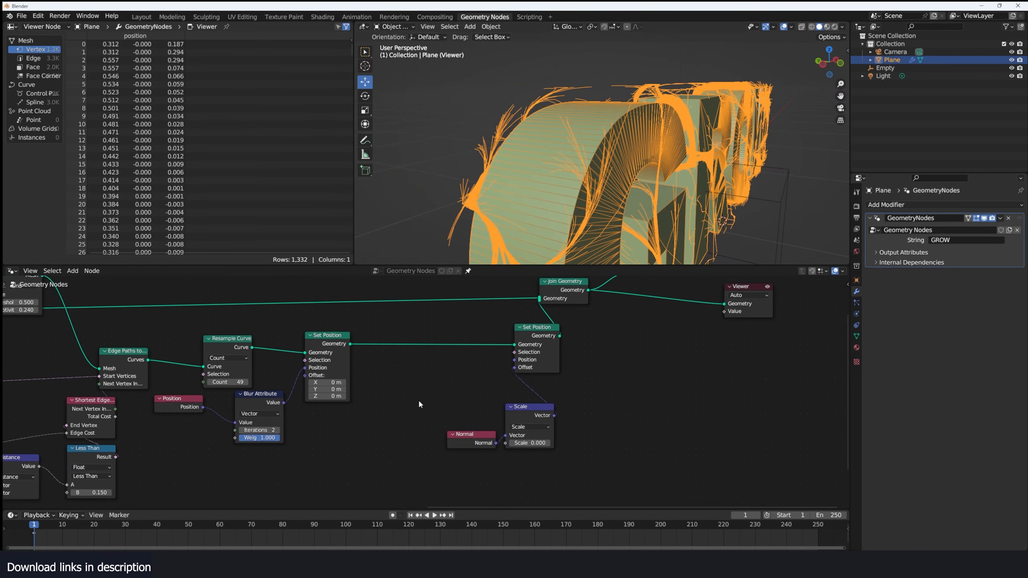
# Add a Sample Nearest Surface node beside the Normal node that feeds Scale.
pyautogui.hotkey('shift', 'a')
pyautogui.write('ssampe')
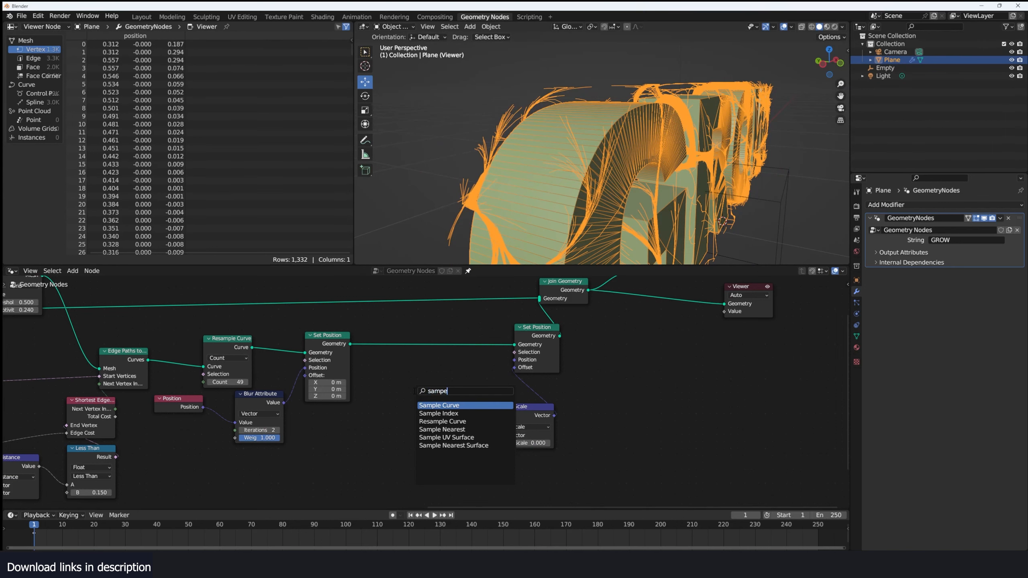
pyautogui.press('Down')
pyautogui.press('Down')
pyautogui.press('Down')
pyautogui.press('Down')
pyautogui.press('Down')
pyautogui.press('Return')
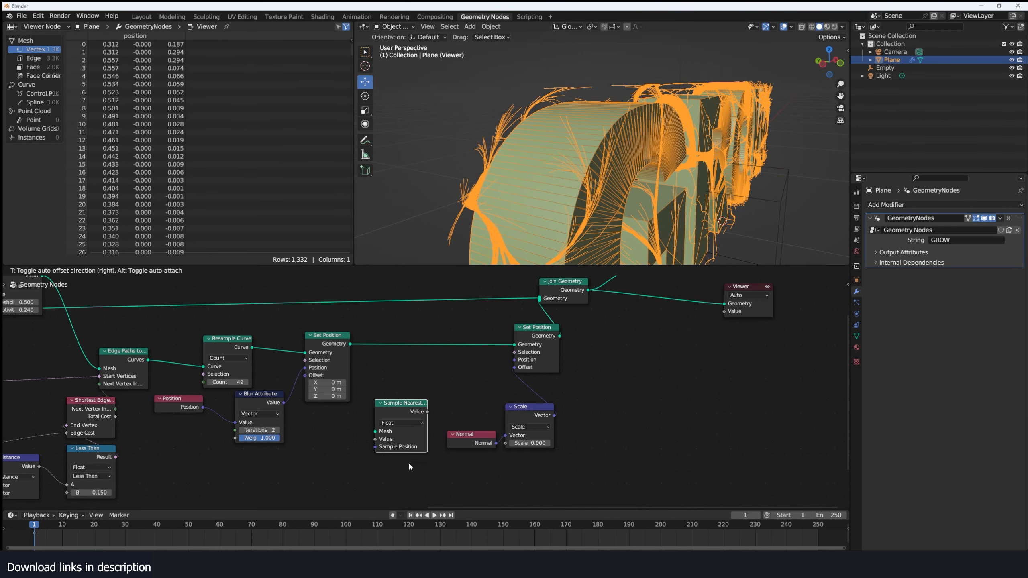
pyautogui.click(408, 462)
pyautogui.scroll(2, 377, 452)
pyautogui.moveTo(376, 452); pyautogui.dragTo(395, 442, button='middle')
# Duplicate the Normal node and place the copy below the Blur Attribute node.
pyautogui.hotkey('shift', 'a')
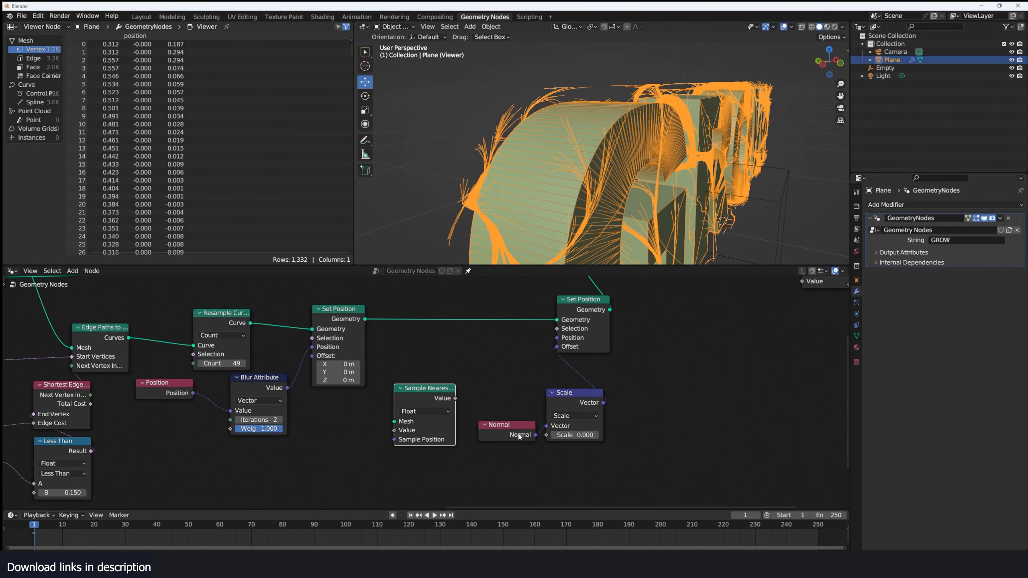
pyautogui.click(519, 436)
pyautogui.hotkey('shift', 'd')
pyautogui.click(280, 475)
pyautogui.scroll(2, 430, 428)
pyautogui.scroll(1, 430, 426)
# Set Sample Nearest Surface to the Vector data type and connect the duplicated Normal to its Value input.
pyautogui.click(429, 416)
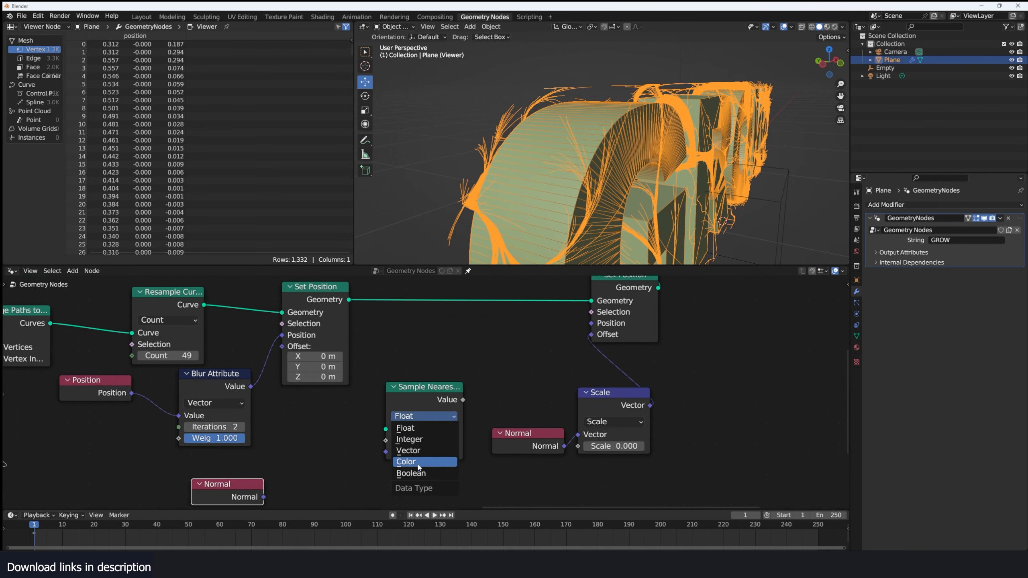
pyautogui.click(420, 440)
pyautogui.click(436, 417)
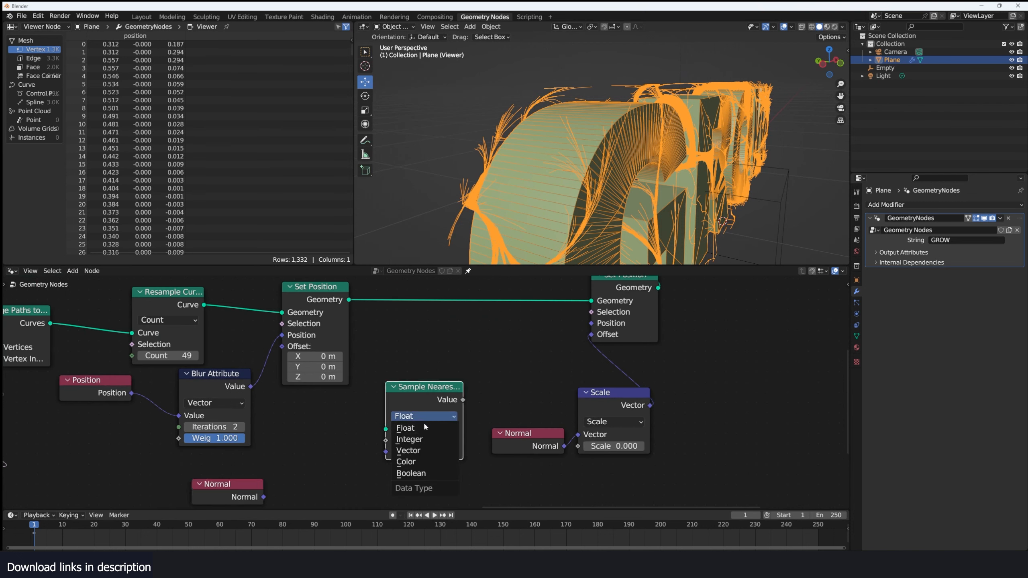
pyautogui.click(425, 443)
pyautogui.moveTo(264, 497); pyautogui.dragTo(386, 452)
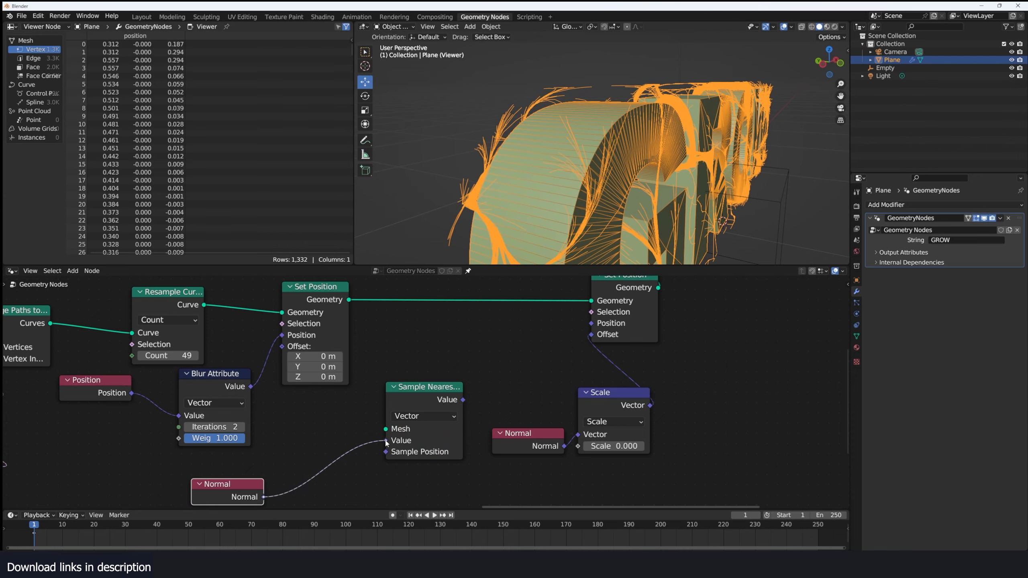
# Preview the Merge by Distance output, and return the Viewer to the Join Geometry output.
pyautogui.scroll(-3, 386, 451)
pyautogui.scroll(-1, 307, 428)
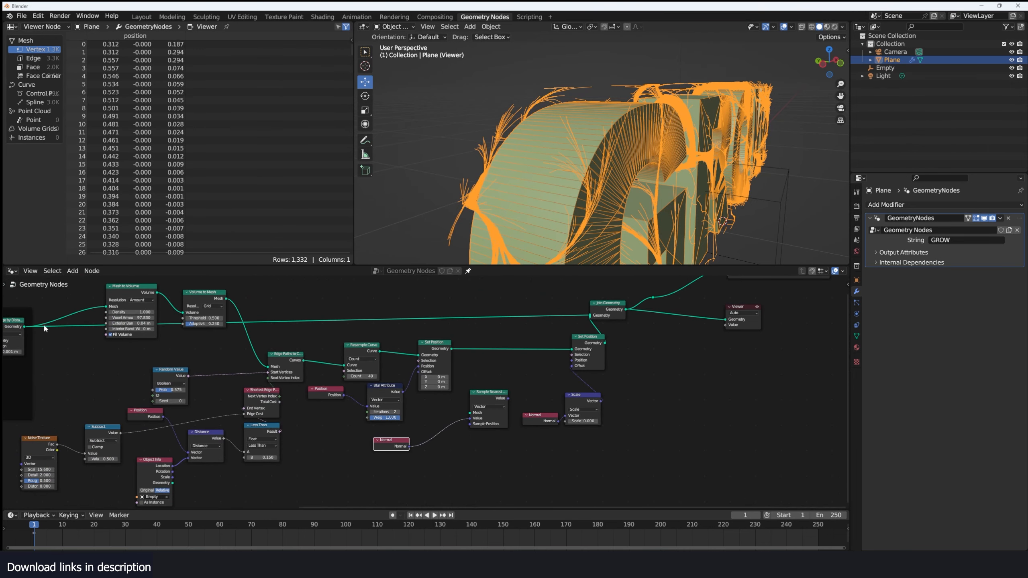
pyautogui.keyDown('ctrl'); pyautogui.keyDown('shift'); pyautogui.click(17, 328); pyautogui.keyUp('shift'); pyautogui.keyUp('ctrl')
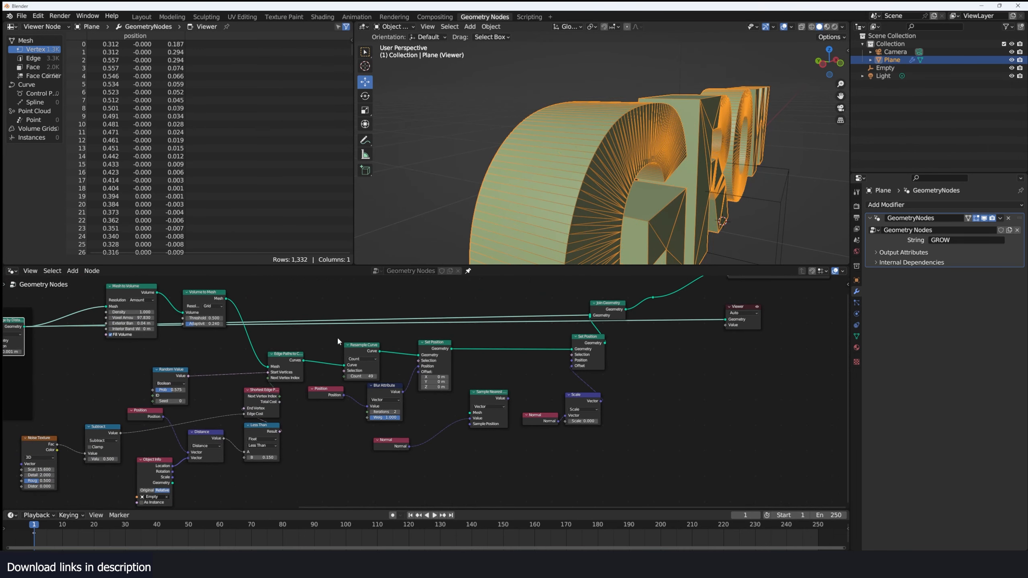
pyautogui.keyDown('ctrl'); pyautogui.keyDown('shift'); pyautogui.click(617, 318); pyautogui.keyUp('shift'); pyautogui.keyUp('ctrl')
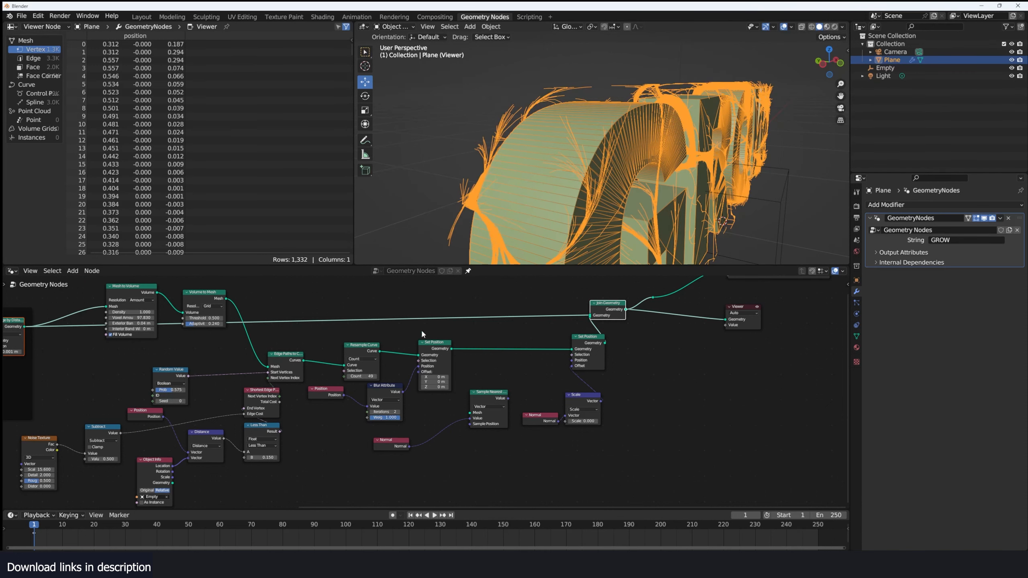
# Add a reroute on the Merge by Distance link and connect it to the Mesh input of Sample Nearest Surface.
pyautogui.keyDown('shift'); pyautogui.moveTo(418, 309); pyautogui.dragTo(421, 308, button='right'); pyautogui.keyUp('shift')
pyautogui.scroll(2, 431, 309)
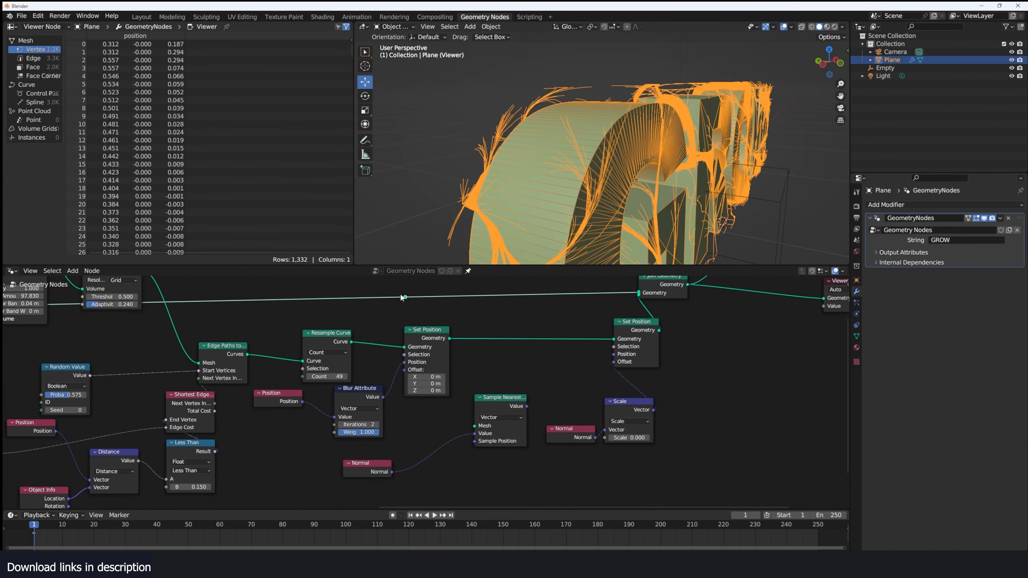
pyautogui.moveTo(401, 295); pyautogui.dragTo(480, 427)
pyautogui.click(413, 292)
pyautogui.click(410, 305)
pyautogui.scroll(2, 564, 412)
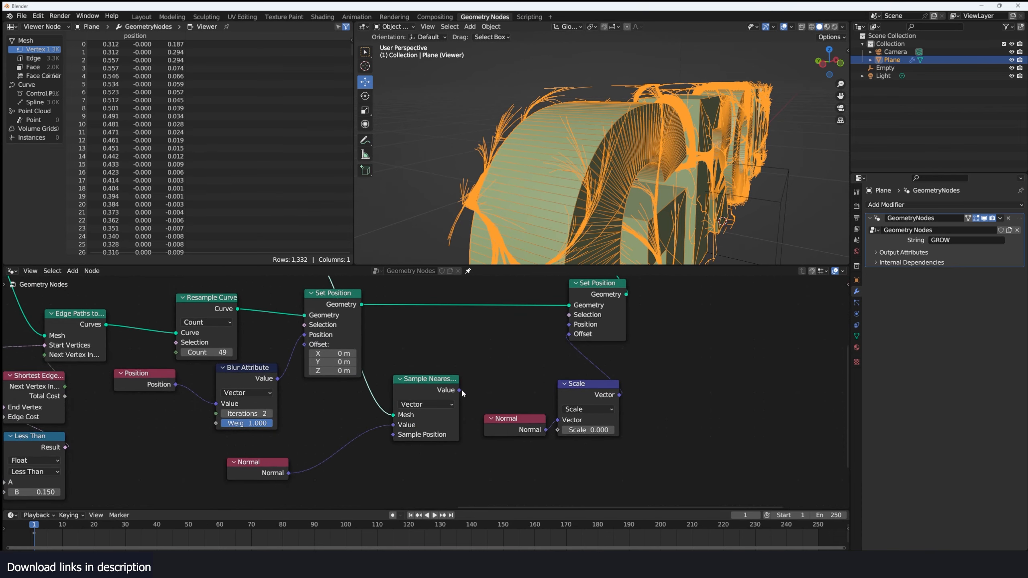
# Replace the Normal node feeding Scale with the Sample Nearest Surface value, and set the scale factor to -0.010.
pyautogui.click(528, 430)
pyautogui.press('x')
pyautogui.moveTo(589, 430)
pyautogui.mouseDown()
pyautogui.moveTo(566, 430)
pyautogui.moveTo(595, 430)
pyautogui.moveTo(585, 430)
pyautogui.mouseUp()
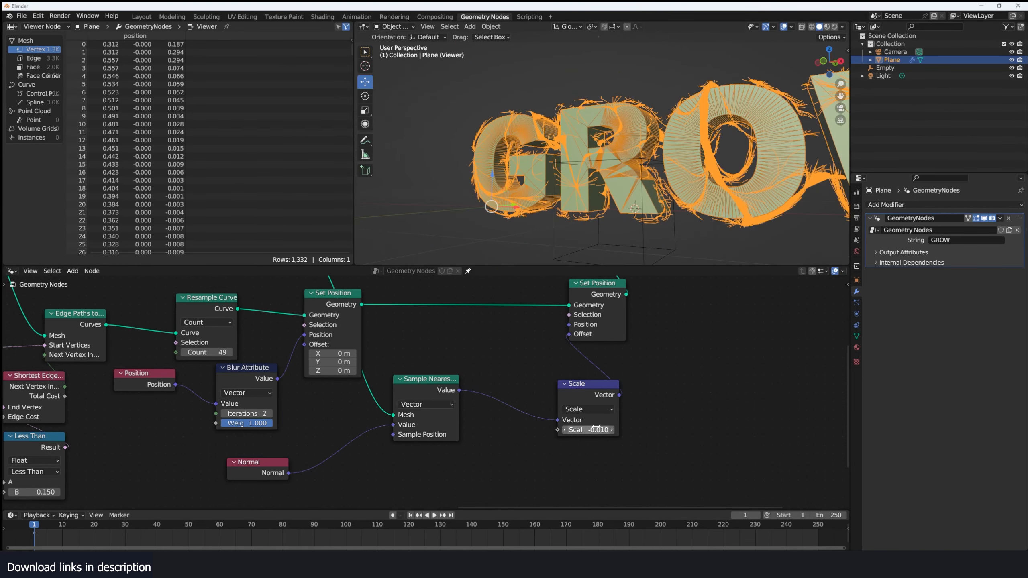
# Set the Scale node's factor to -0.020, widen the spreadsheet's data-set list, and inspect the curves on the letters.
pyautogui.moveTo(595, 429); pyautogui.dragTo(598, 430)
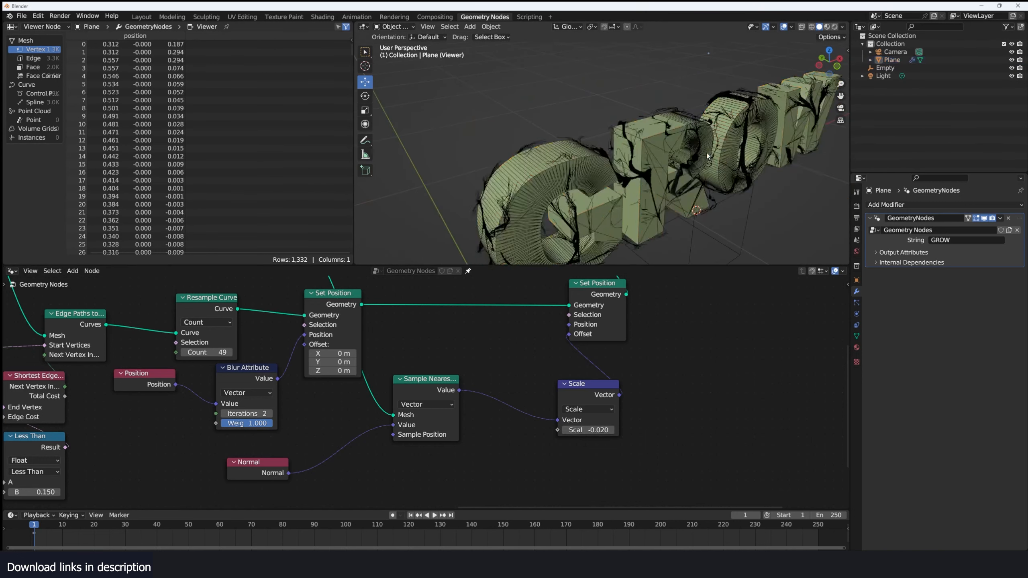
pyautogui.scroll(6, 662, 172)
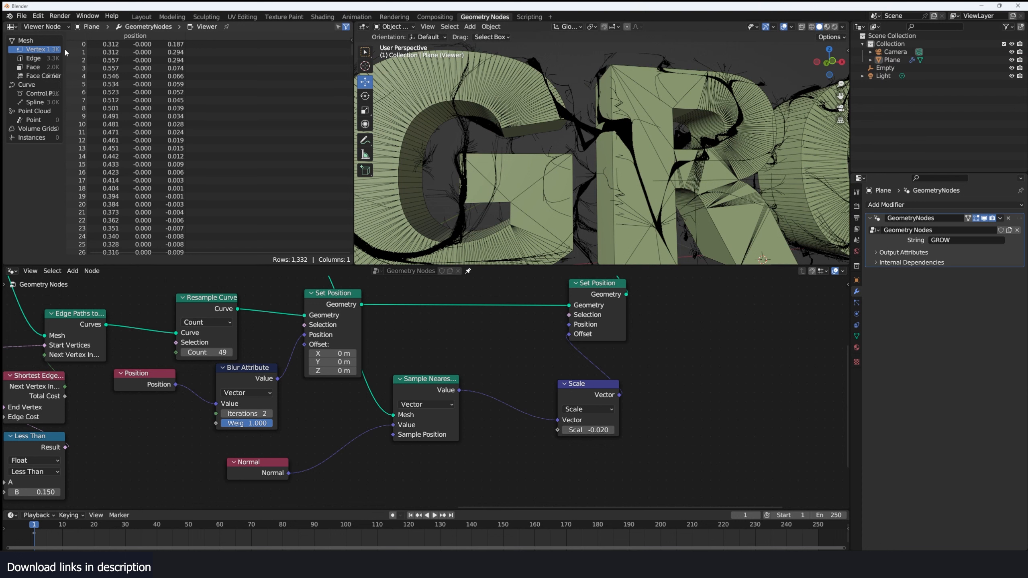
pyautogui.moveTo(66, 49); pyautogui.dragTo(112, 50)
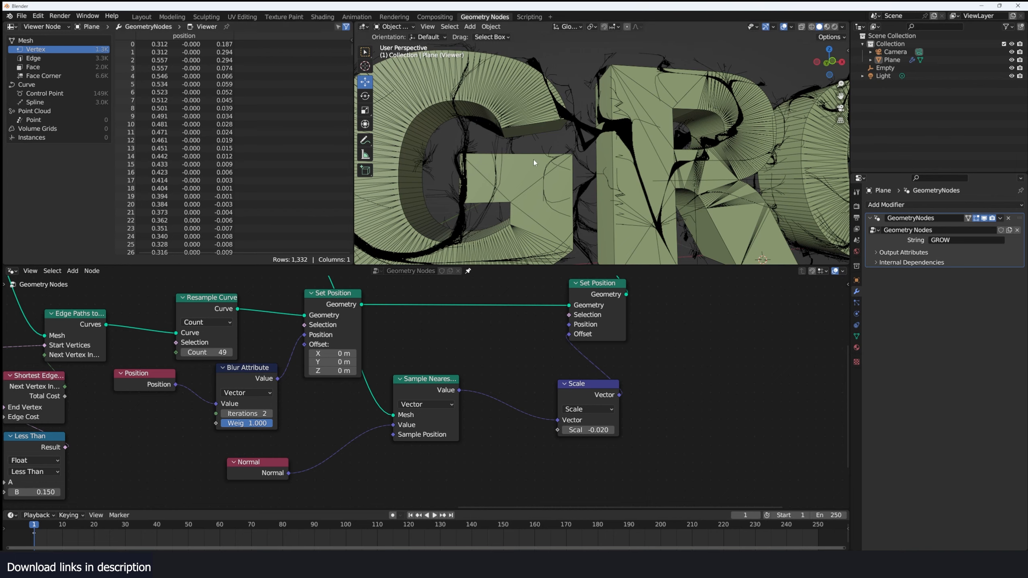
pyautogui.scroll(-5, 534, 159)
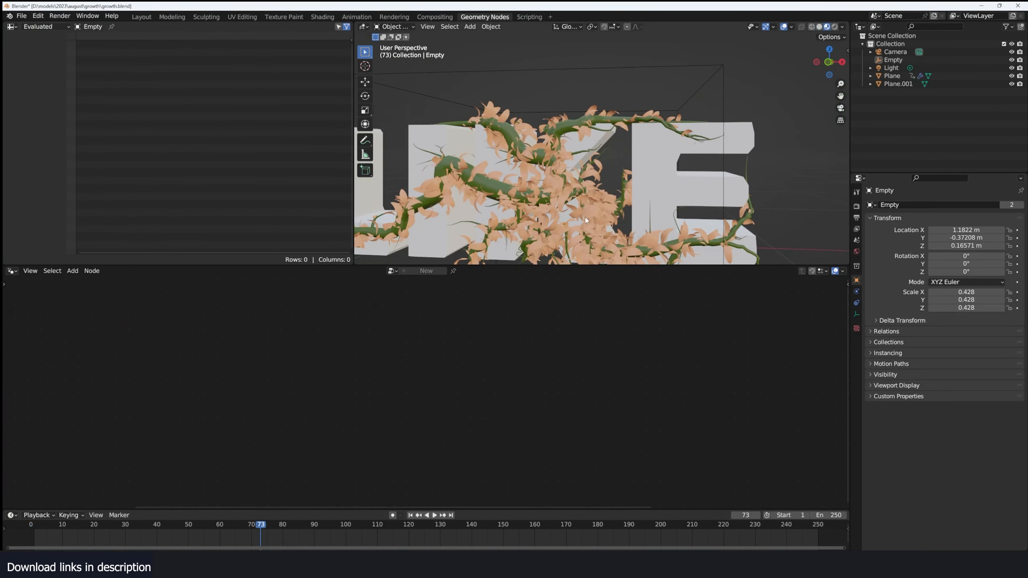
pyautogui.moveTo(586, 219); pyautogui.dragTo(596, 219, button='middle')
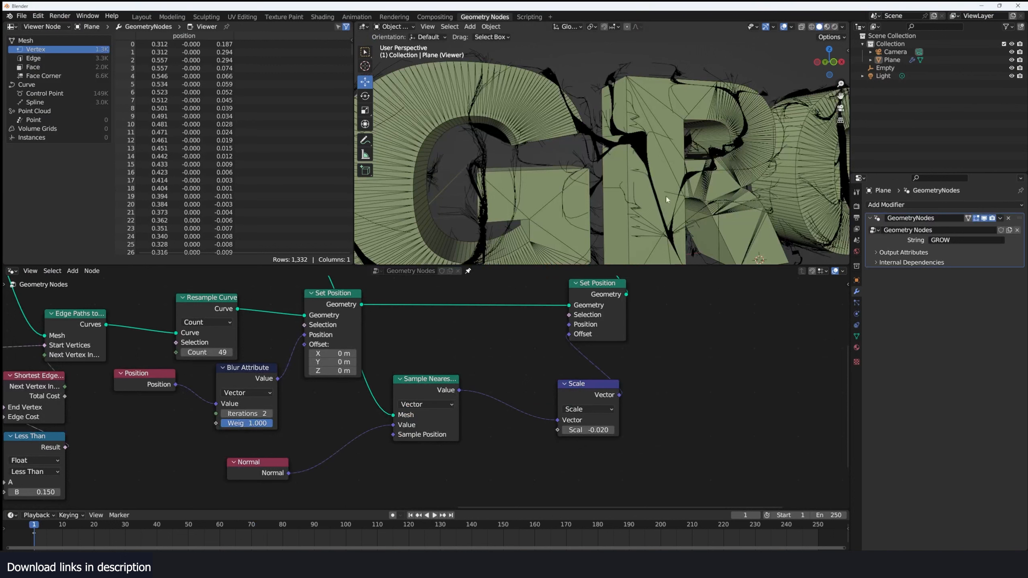
pyautogui.scroll(-3, 666, 196)
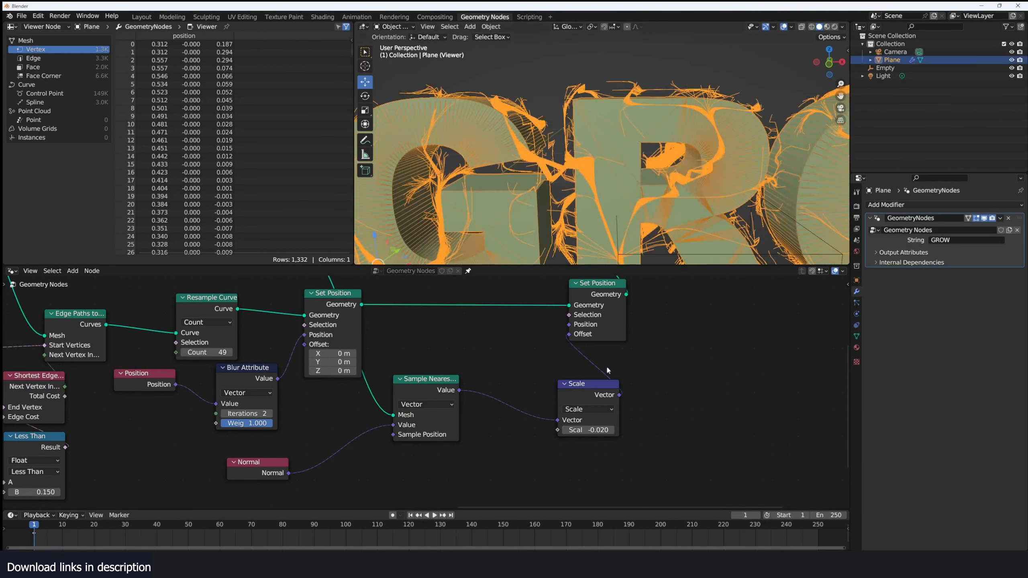
# Dissolve the reroute between Join Geometry and Group Output, and move Join Geometry over beside the Viewer.
pyautogui.moveTo(690, 427); pyautogui.dragTo(609, 422, button='middle')
pyautogui.scroll(-2, 647, 402)
pyautogui.moveTo(666, 408); pyautogui.dragTo(547, 490, button='middle')
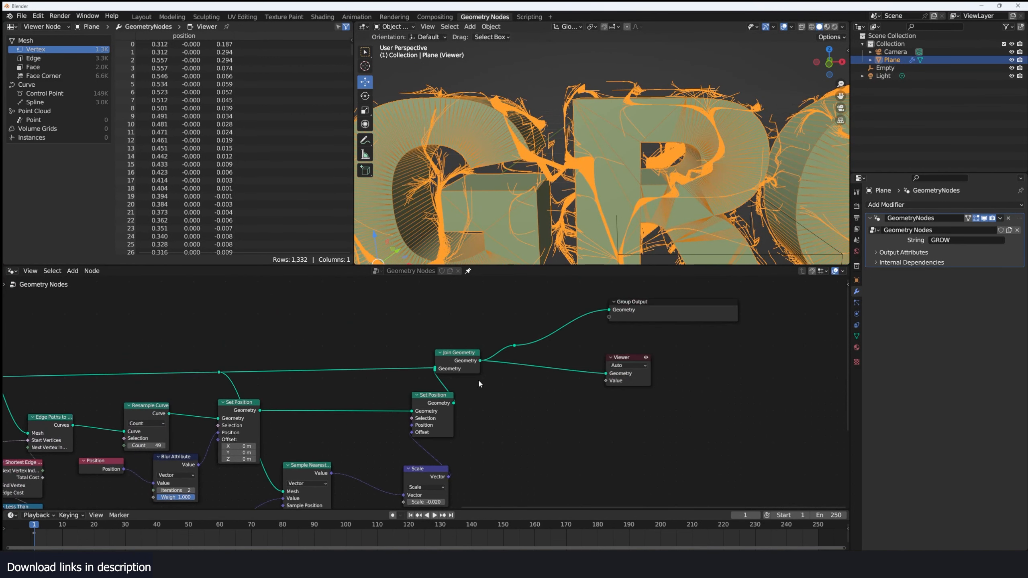
pyautogui.hotkey('ctrl', 'x')
pyautogui.moveTo(513, 348); pyautogui.dragTo(620, 344)
pyautogui.scroll(3, 502, 418)
pyautogui.moveTo(502, 417); pyautogui.dragTo(558, 388, button='middle')
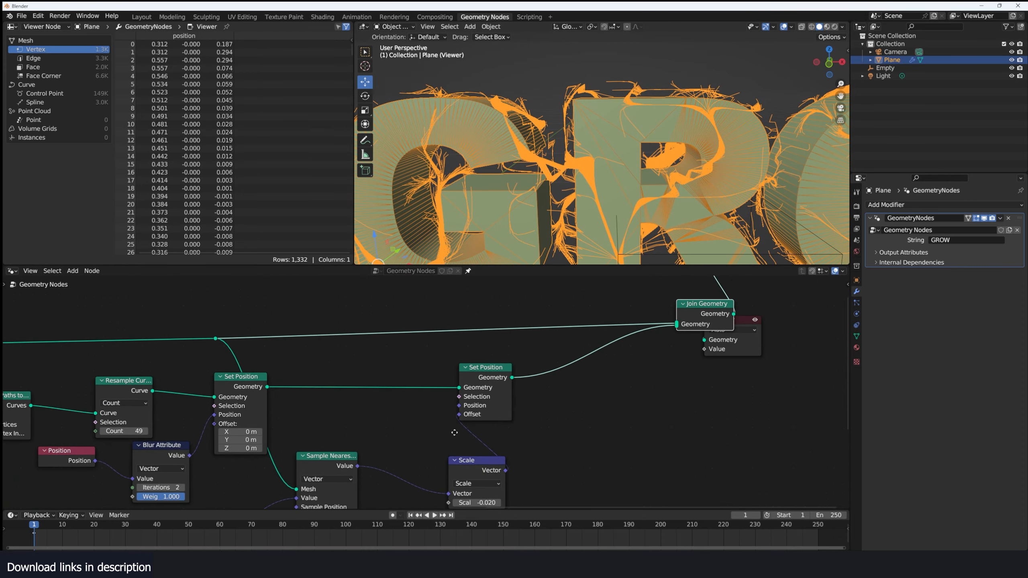
# Preview the output of the offset Set Position alone, and return the Viewer to the Join Geometry output.
pyautogui.moveTo(454, 433); pyautogui.dragTo(592, 403, button='middle')
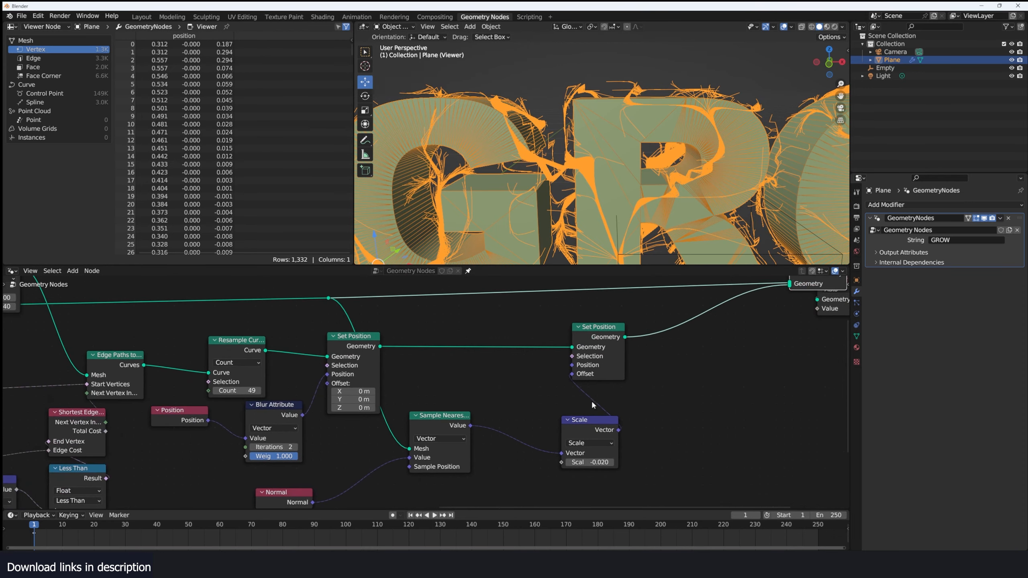
pyautogui.keyDown('ctrl'); pyautogui.keyDown('shift'); pyautogui.click(620, 342); pyautogui.keyUp('shift'); pyautogui.keyUp('ctrl')
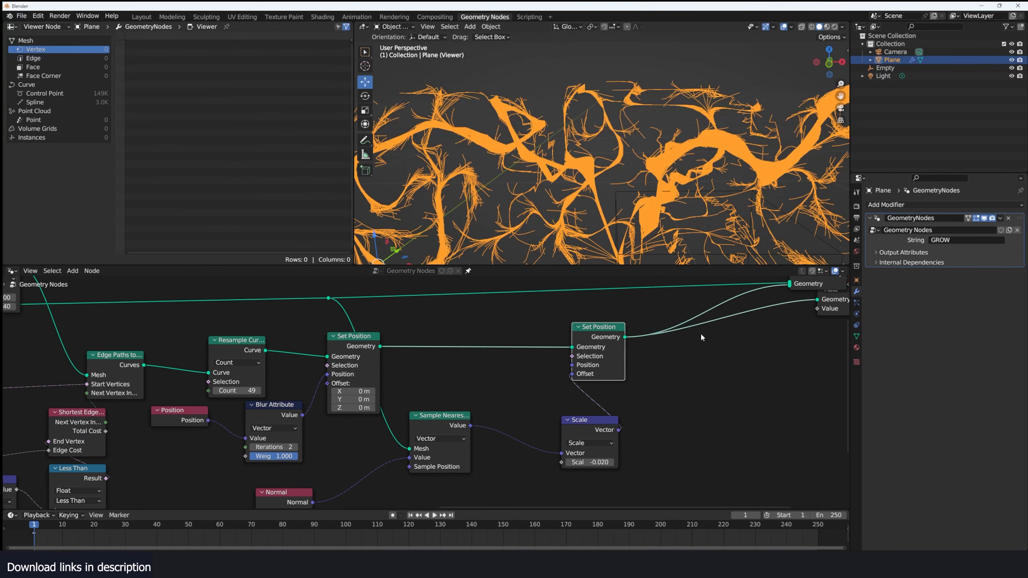
pyautogui.moveTo(814, 309); pyautogui.dragTo(670, 334, button='middle')
pyautogui.keyDown('ctrl'); pyautogui.keyDown('shift'); pyautogui.click(689, 302); pyautogui.keyUp('shift'); pyautogui.keyUp('ctrl')
# Insert a Delete Geometry node between the offset Set Position and Join Geometry, with its domain set to Spline.
pyautogui.hotkey('shift', 'a')
pyautogui.write('s')
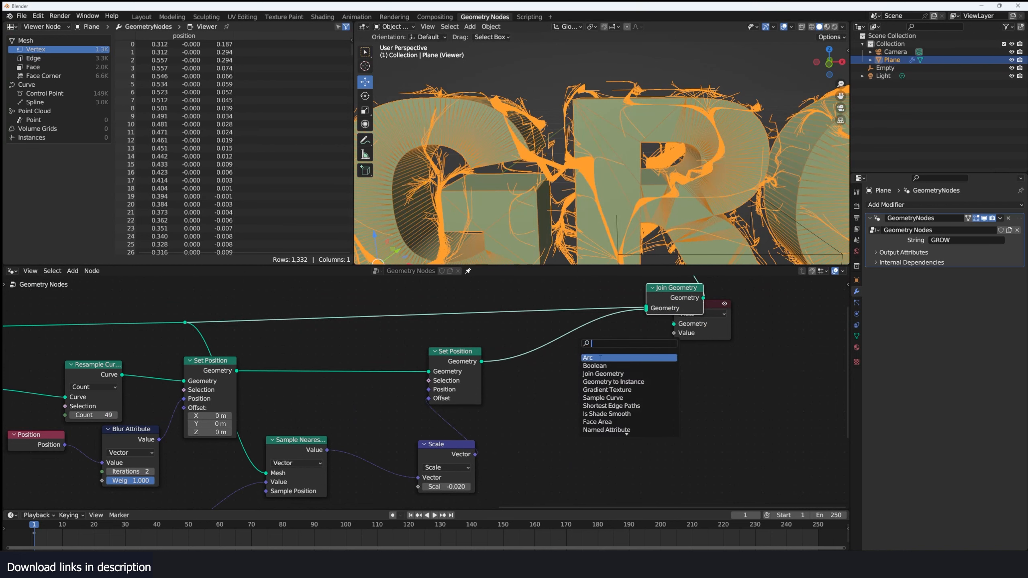
pyautogui.write('de')
pyautogui.press('Return')
pyautogui.click(599, 401)
pyautogui.hotkey('shift', 'a')
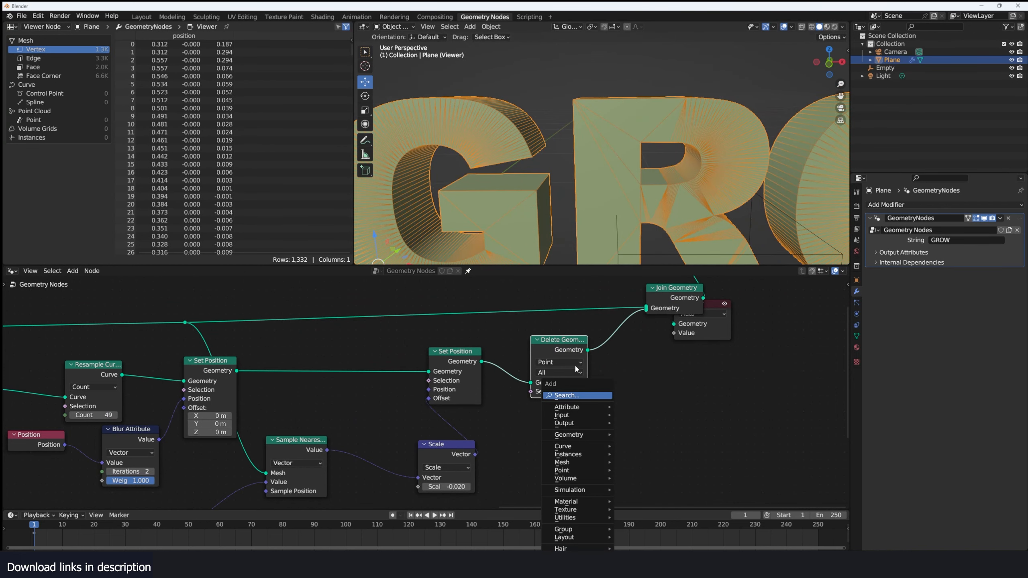
pyautogui.press('Escape')
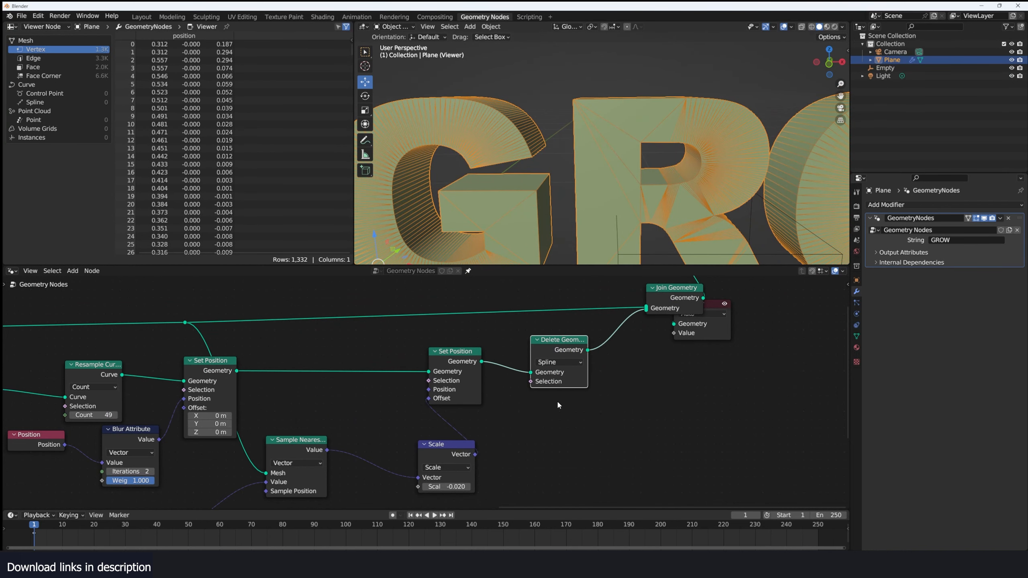
# Add a Random Value node below Delete Geometry and set its data type to Boolean.
pyautogui.moveTo(607, 423); pyautogui.dragTo(621, 406, button='middle')
pyautogui.hotkey('shift', 'a')
pyautogui.click(612, 396)
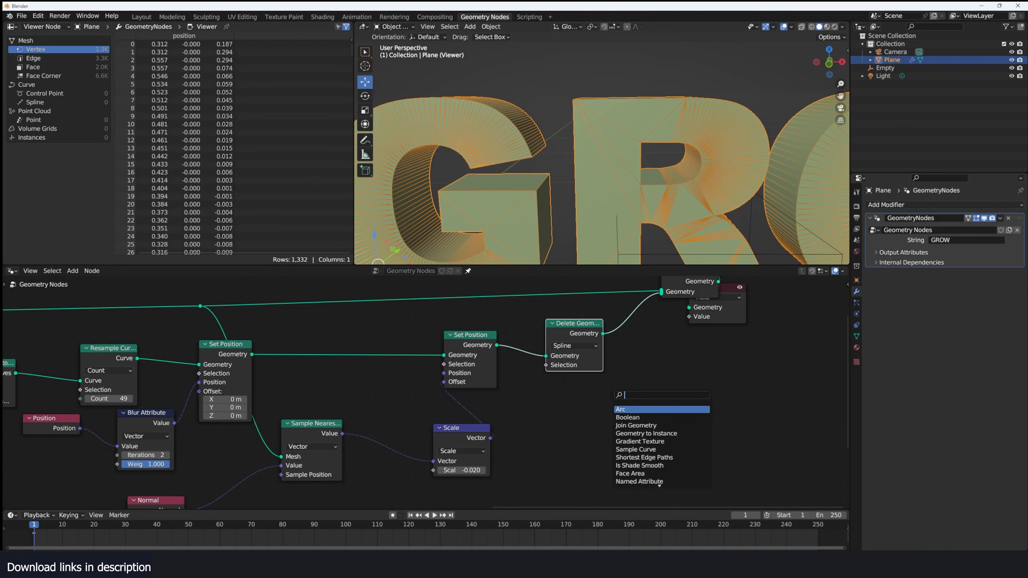
pyautogui.write('random')
pyautogui.press('Return')
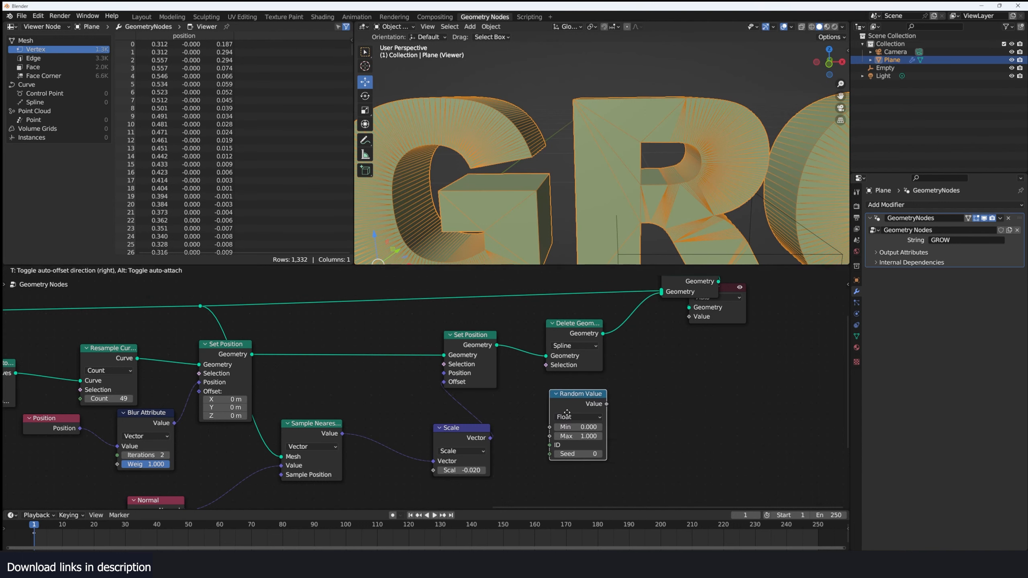
pyautogui.click(592, 454)
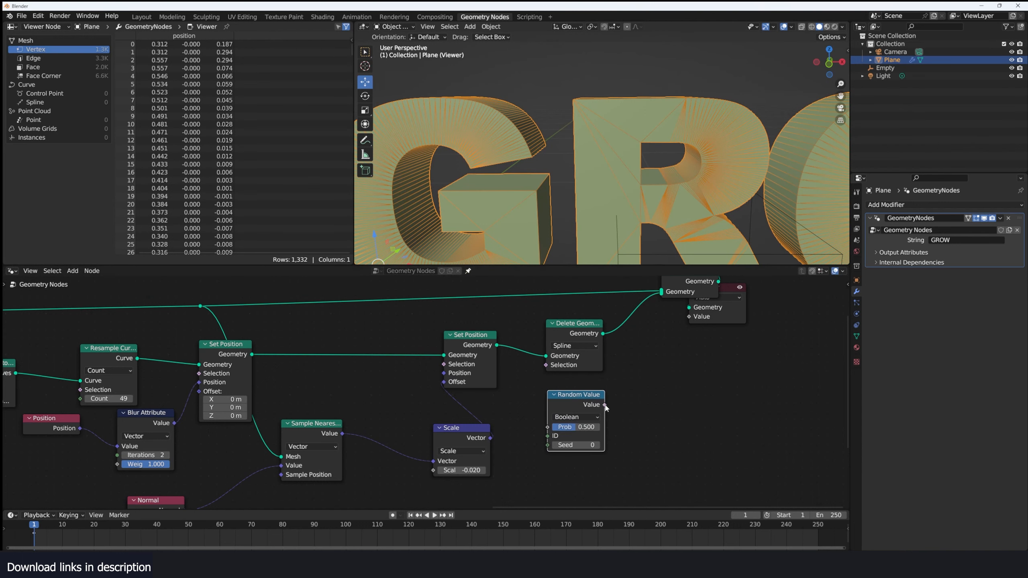
# Connect the Boolean Random Value to Delete Geometry's Selection, and set its probability to 0.883.
pyautogui.moveTo(604, 406); pyautogui.dragTo(600, 406)
pyautogui.moveTo(549, 371); pyautogui.dragTo(547, 366)
pyautogui.scroll(-3, 660, 178)
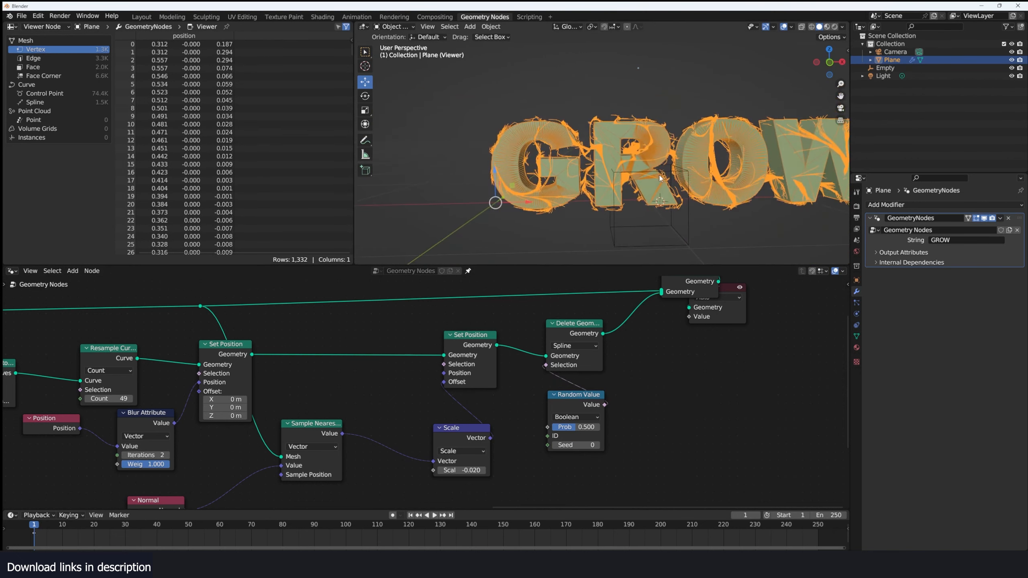
pyautogui.moveTo(563, 427); pyautogui.dragTo(594, 427)
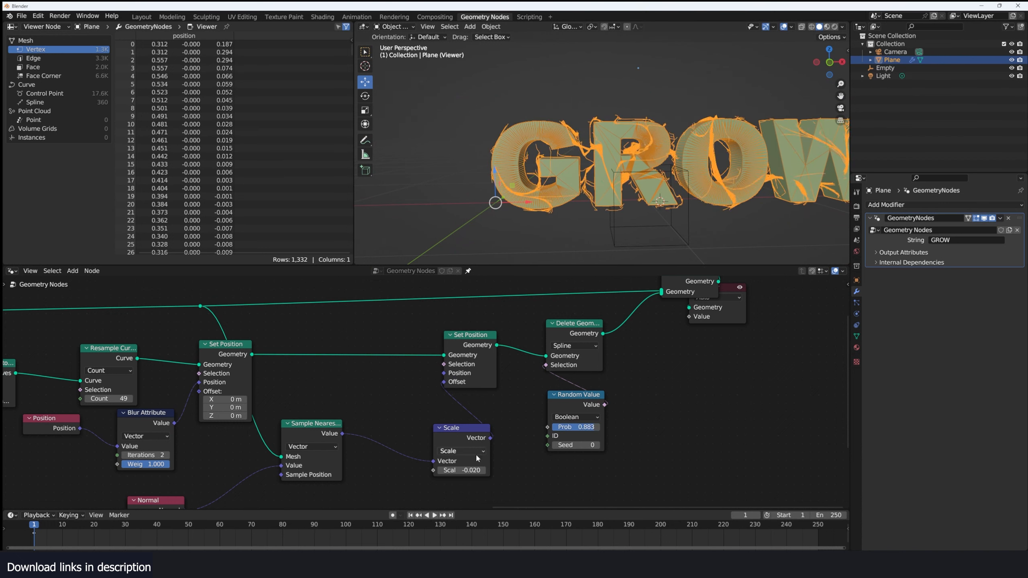
# Move the Sample Nearest Surface and Normal nodes closer to the Scale node.
pyautogui.moveTo(299, 443); pyautogui.dragTo(391, 405, button='middle')
pyautogui.moveTo(392, 405); pyautogui.dragTo(457, 400)
pyautogui.moveTo(232, 471); pyautogui.dragTo(312, 462)
pyautogui.click(454, 396)
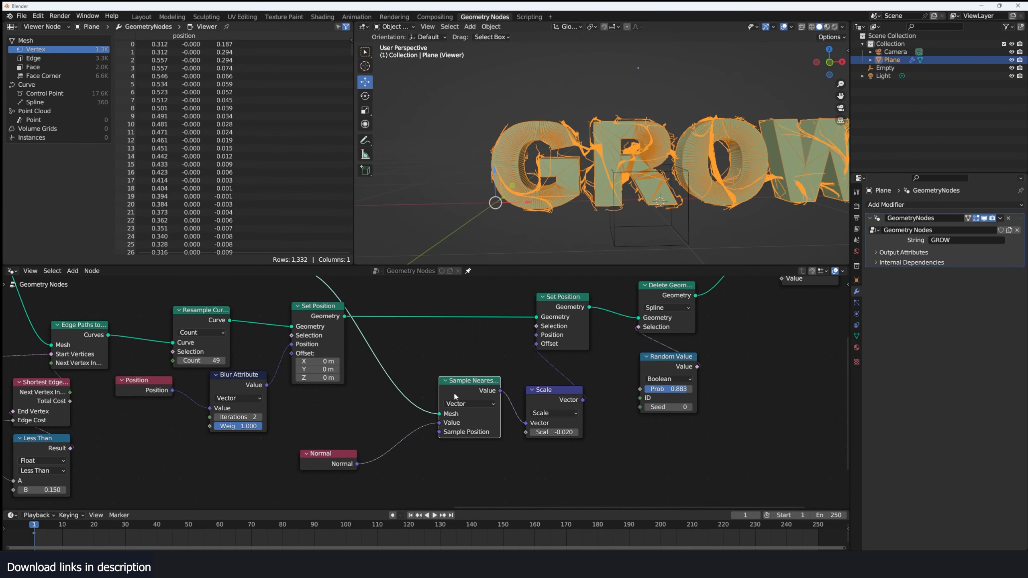
# Remove the offset Set Position and its Scale, Sample Nearest Surface and Normal nodes, keeping the curves connected to Delete Geometry.
pyautogui.click(572, 329)
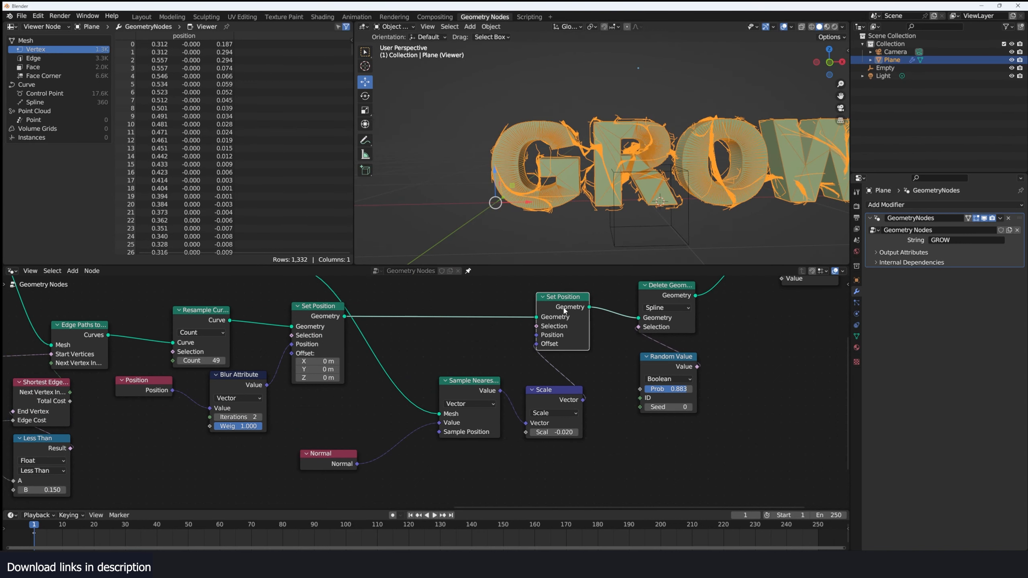
pyautogui.press('m')
pyautogui.moveTo(603, 292); pyautogui.dragTo(419, 473)
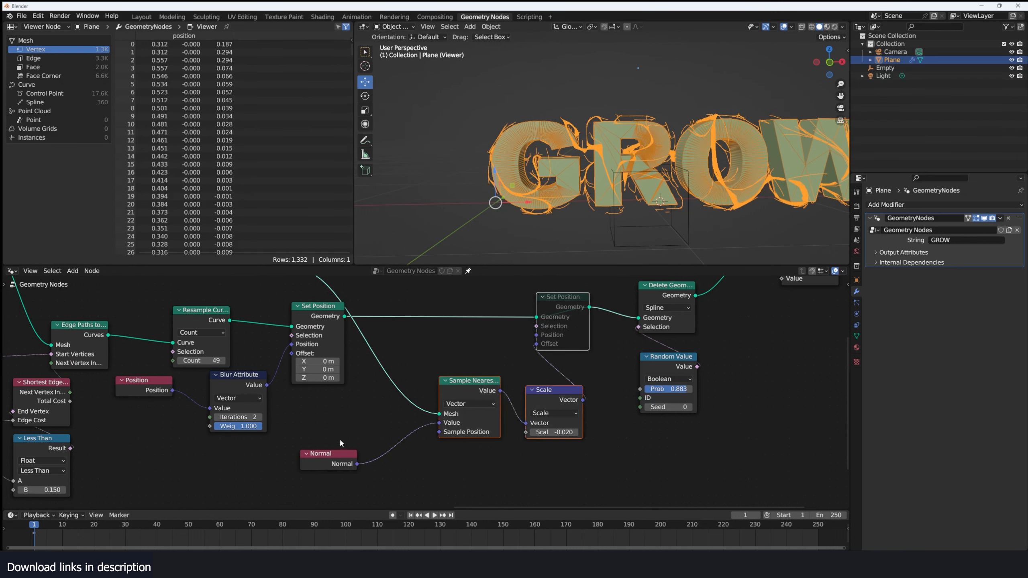
pyautogui.keyDown('shift'); pyautogui.click(328, 454); pyautogui.keyUp('shift')
pyautogui.press('x')
pyautogui.scroll(-1, 428, 384)
pyautogui.moveTo(430, 389); pyautogui.dragTo(442, 450, button='middle')
pyautogui.scroll(-2, 443, 450)
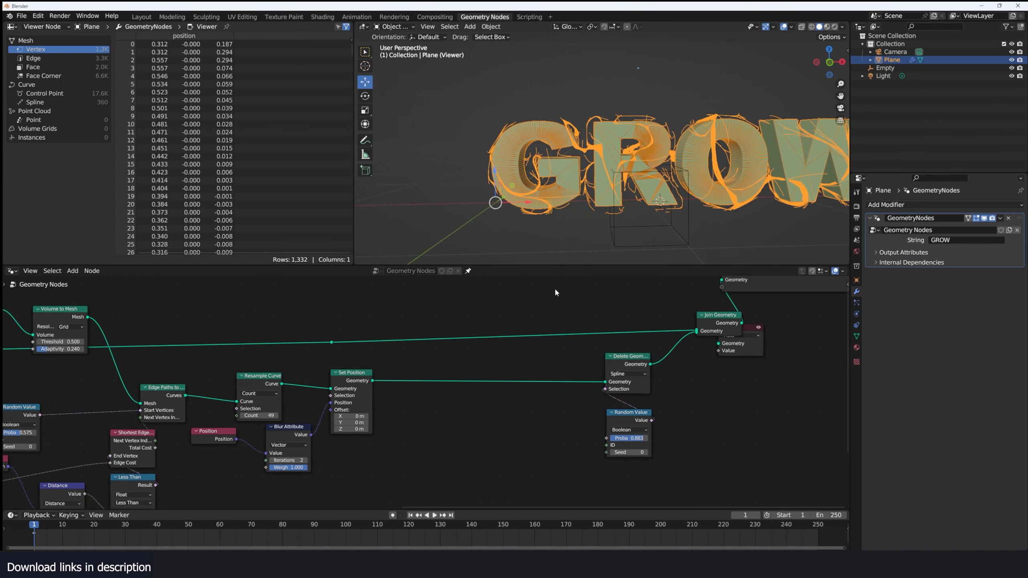
# Set the spline deletion probability to 0.792, and move Delete Geometry and its Random Value next to Set Position.
pyautogui.click(701, 137)
pyautogui.scroll(8, 675, 228)
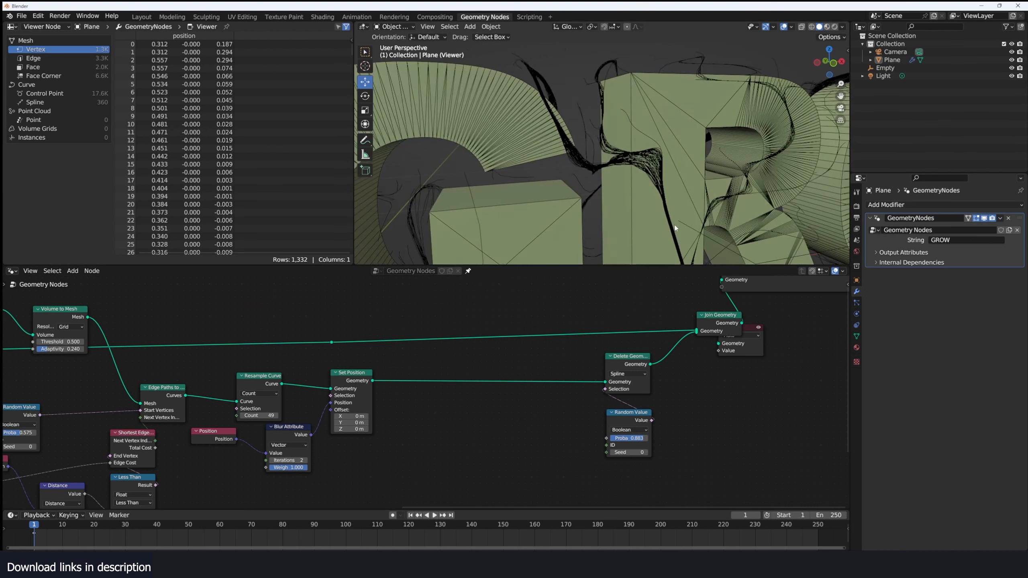
pyautogui.moveTo(643, 438); pyautogui.dragTo(645, 438)
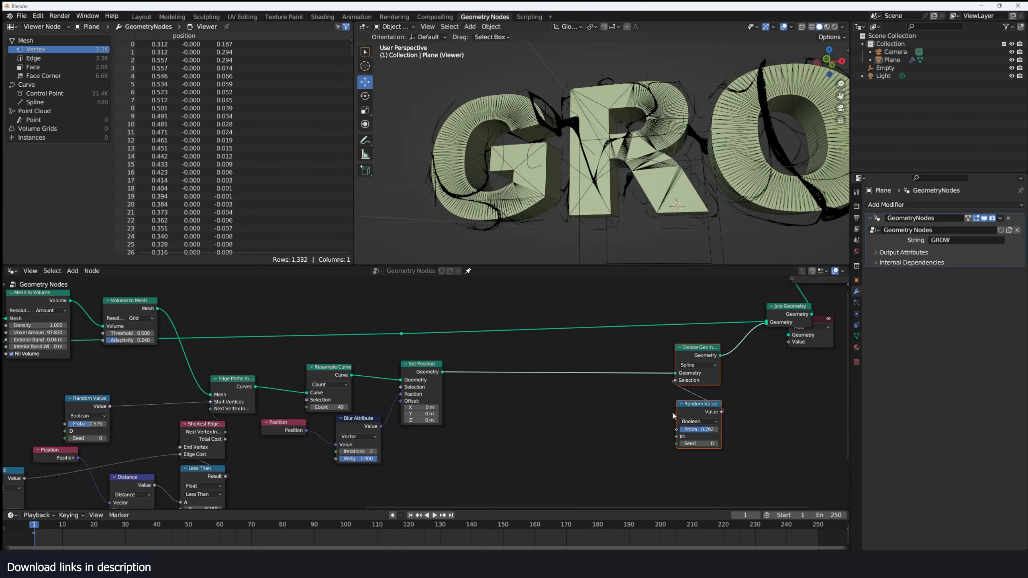
pyautogui.moveTo(687, 356); pyautogui.dragTo(509, 356)
# Insert a Curve to Mesh node between Delete Geometry and Join Geometry.
pyautogui.hotkey('shift', 'a')
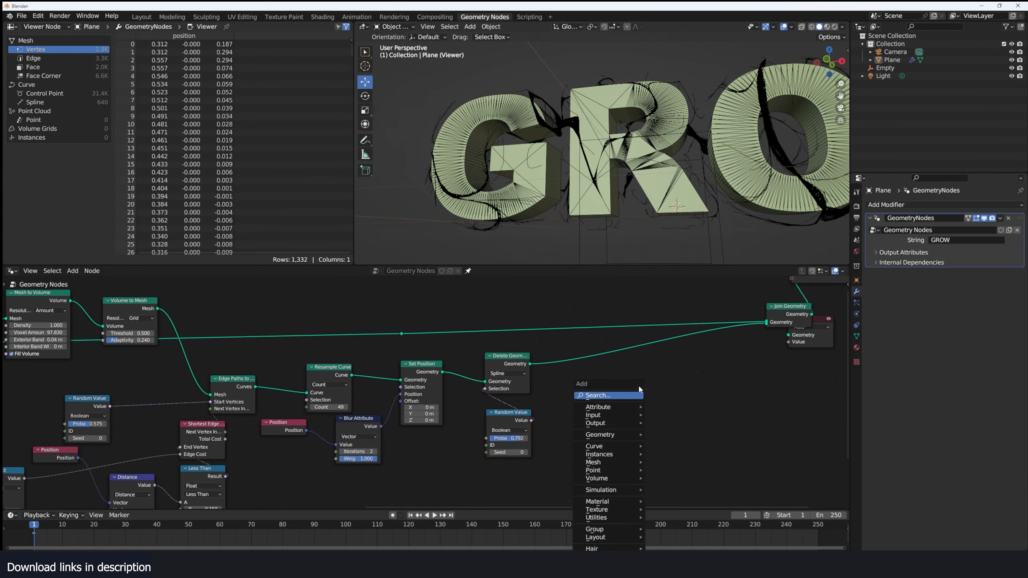
pyautogui.click(638, 395)
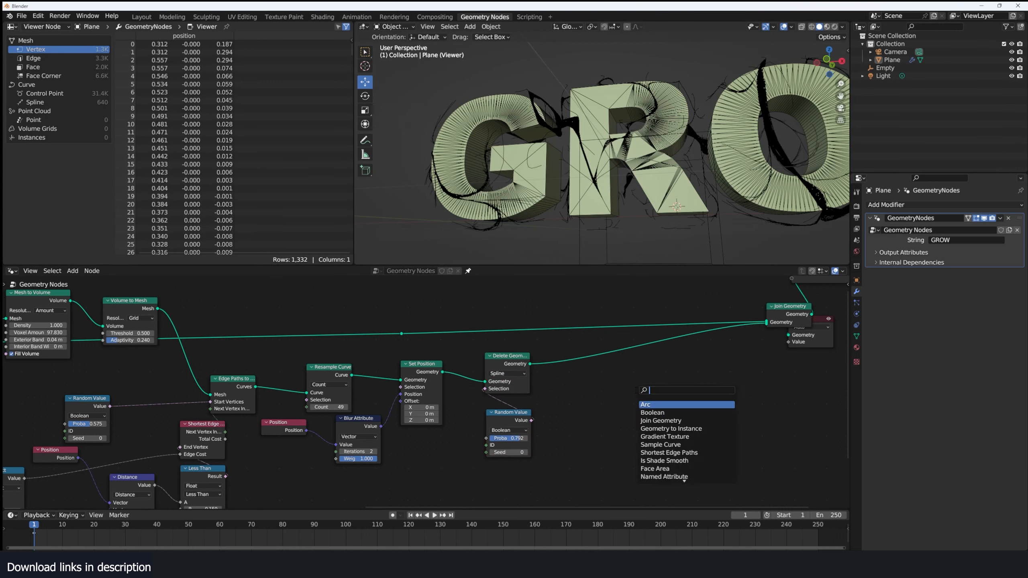
pyautogui.write('to')
pyautogui.press('Return')
pyautogui.click(676, 357)
# Add a Curve Circle with resolution 4 and connect it to Curve to Mesh's Profile Curve input.
pyautogui.hotkey('shift', 'a')
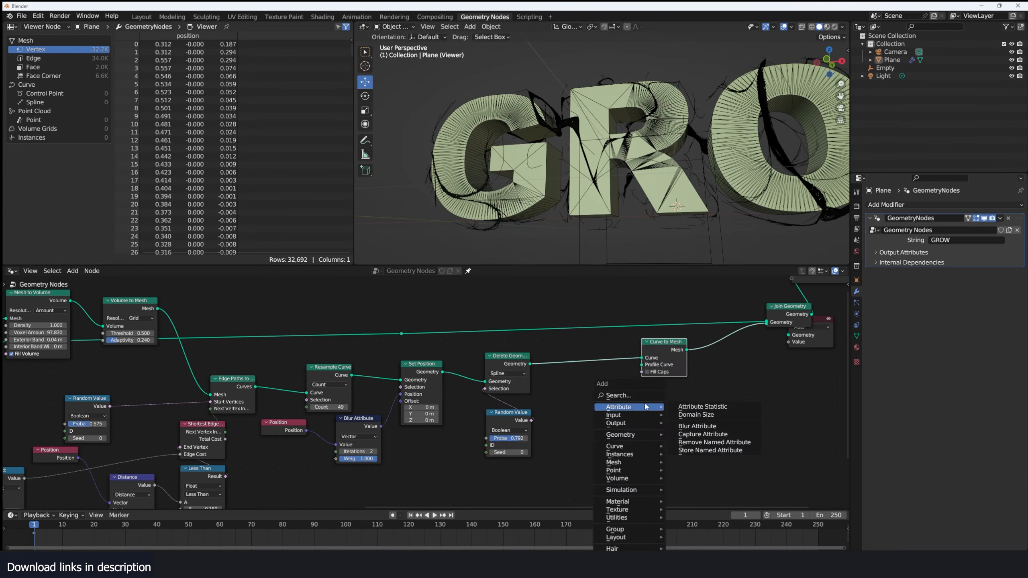
pyautogui.click(637, 430)
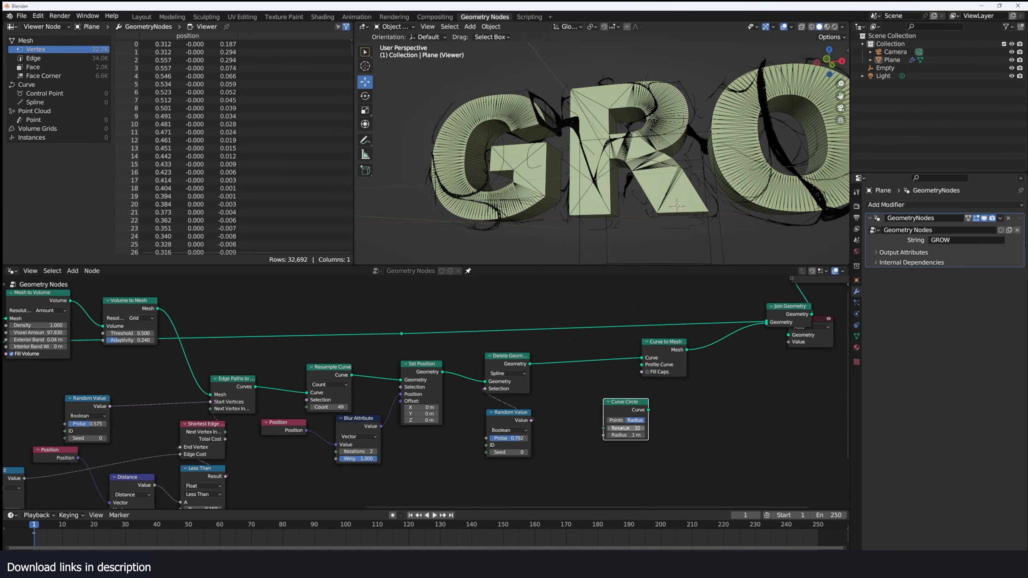
pyautogui.scroll(4, 637, 430)
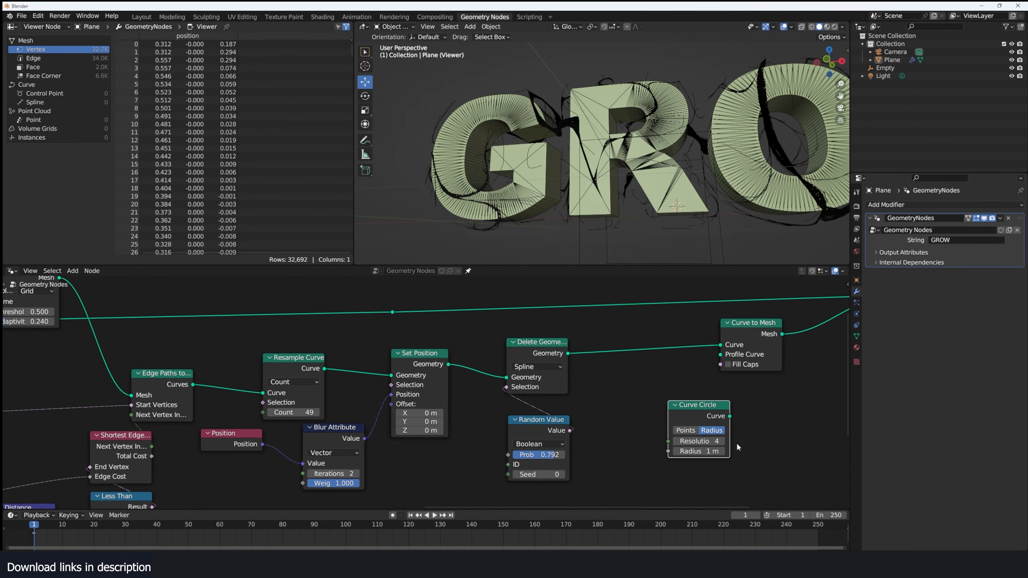
pyautogui.moveTo(730, 413); pyautogui.dragTo(717, 378)
pyautogui.moveTo(729, 416); pyautogui.dragTo(720, 354)
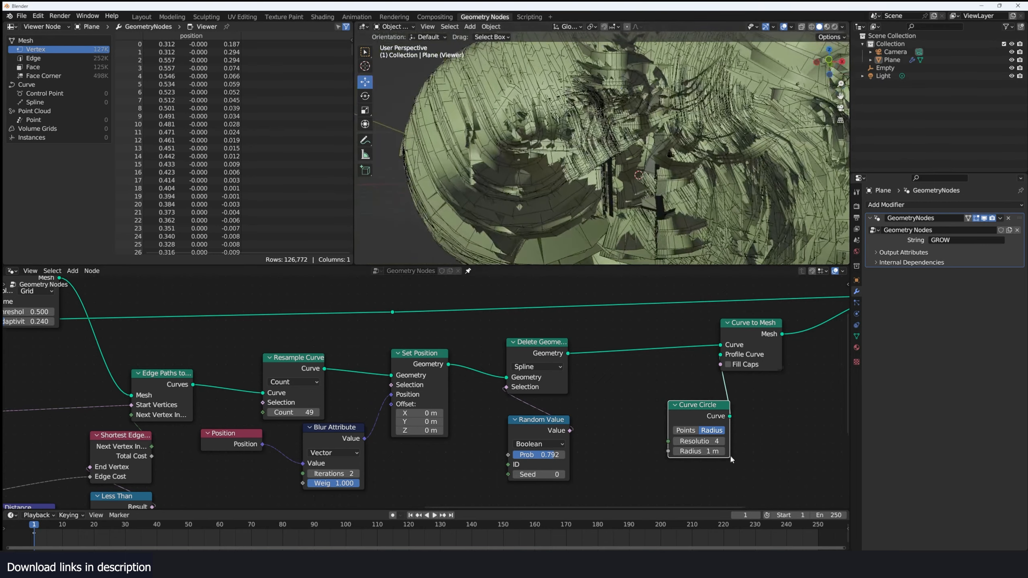
# Set the Curve Circle's radius to 0.02 m and inspect the tubes around the letters.
pyautogui.scroll(3, 732, 459)
pyautogui.moveTo(744, 464); pyautogui.dragTo(705, 463, button='middle')
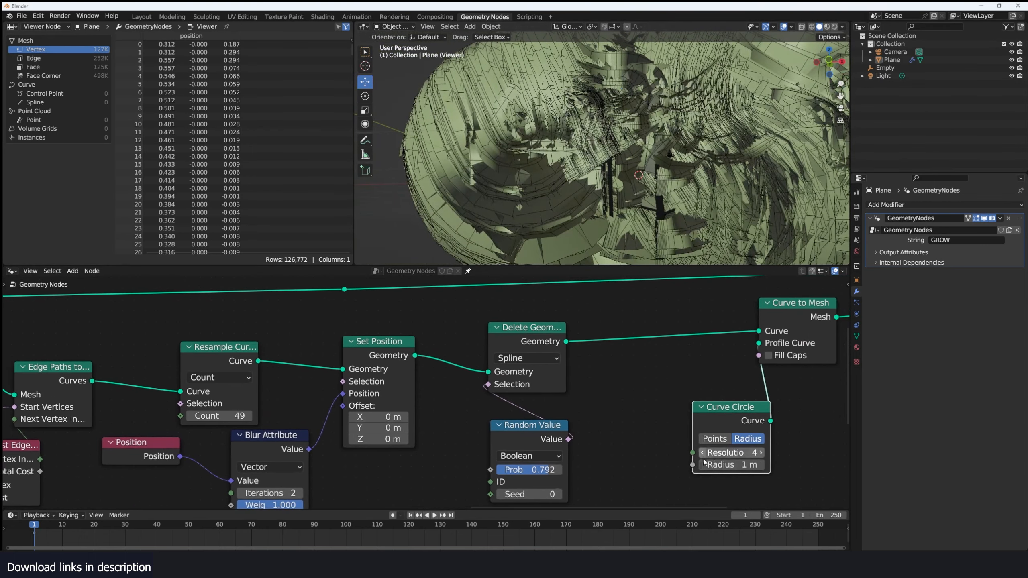
pyautogui.moveTo(705, 463); pyautogui.dragTo(664, 463)
pyautogui.scroll(3, 704, 179)
pyautogui.moveTo(702, 176); pyautogui.dragTo(752, 191, button='middle')
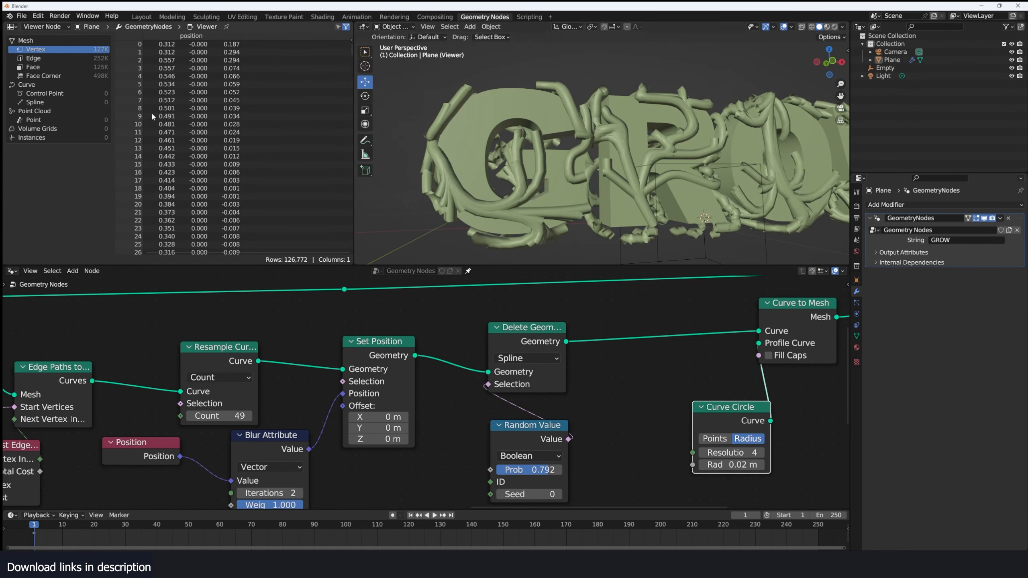
# Set the Curve Circle resolution to 6 and insert a Set Material node on the text mesh's link into Join Geometry.
pyautogui.click(703, 452)
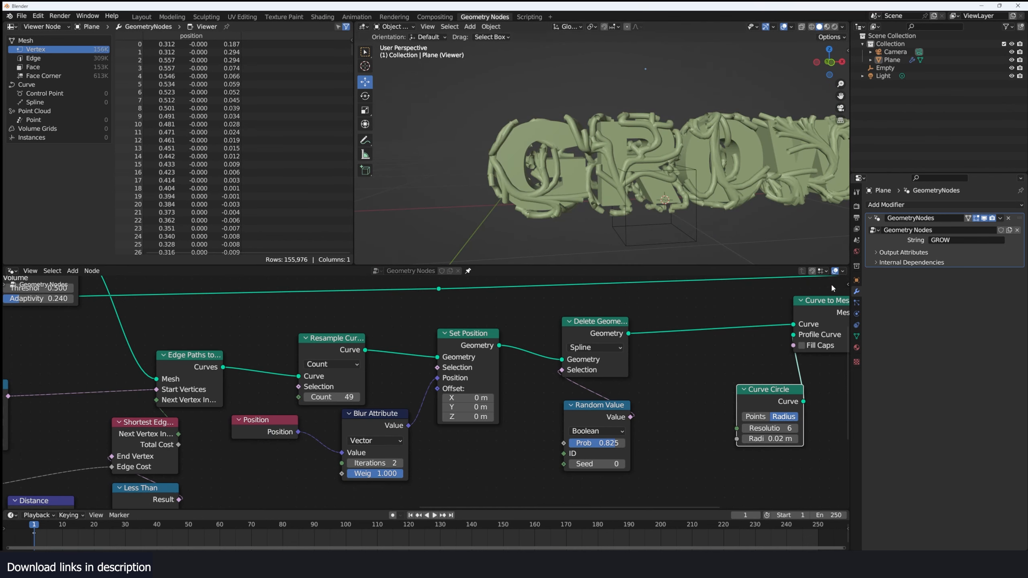
pyautogui.scroll(-3, 695, 325)
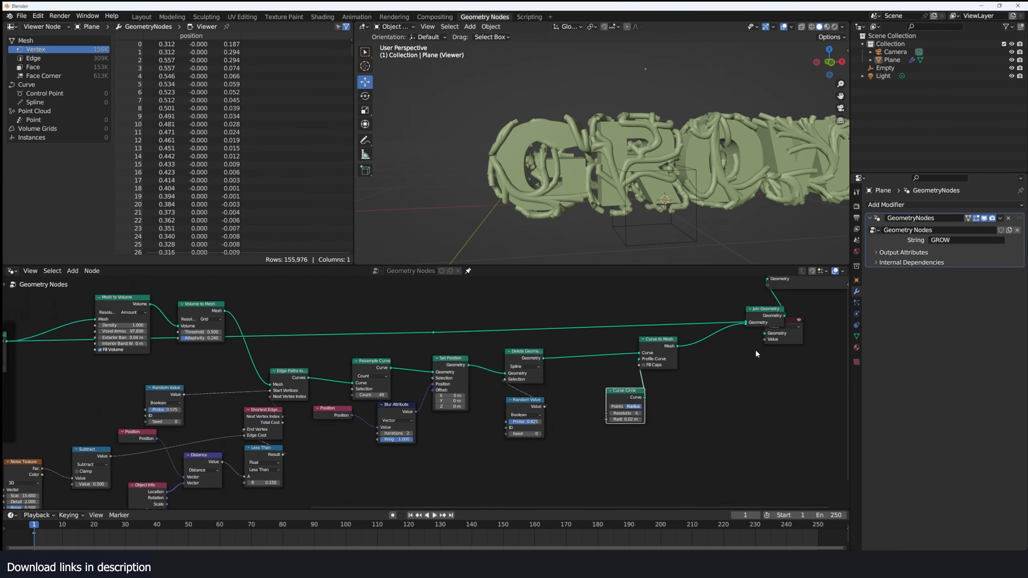
pyautogui.moveTo(575, 329); pyautogui.dragTo(583, 323)
pyautogui.write('set')
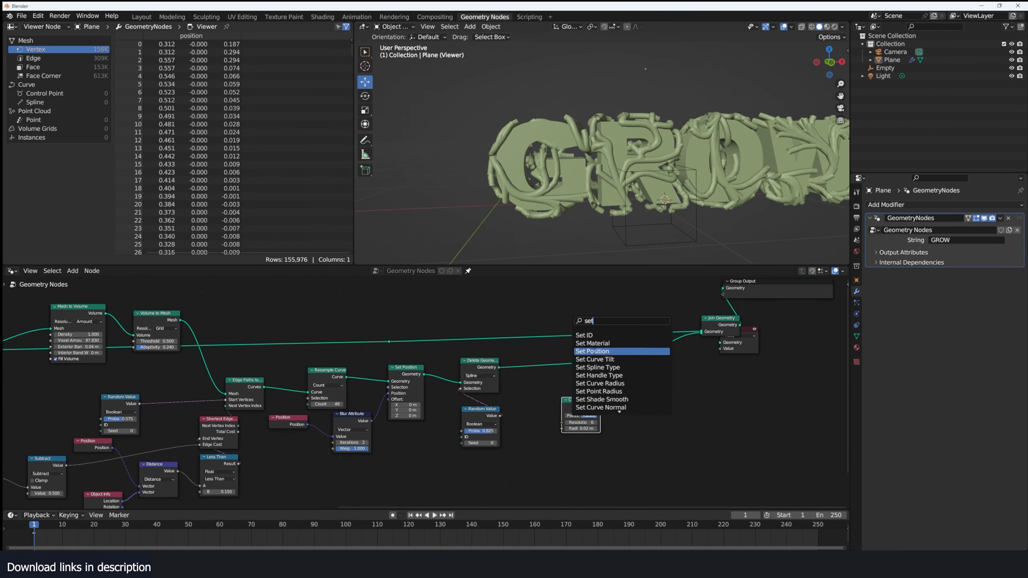
pyautogui.click(592, 344)
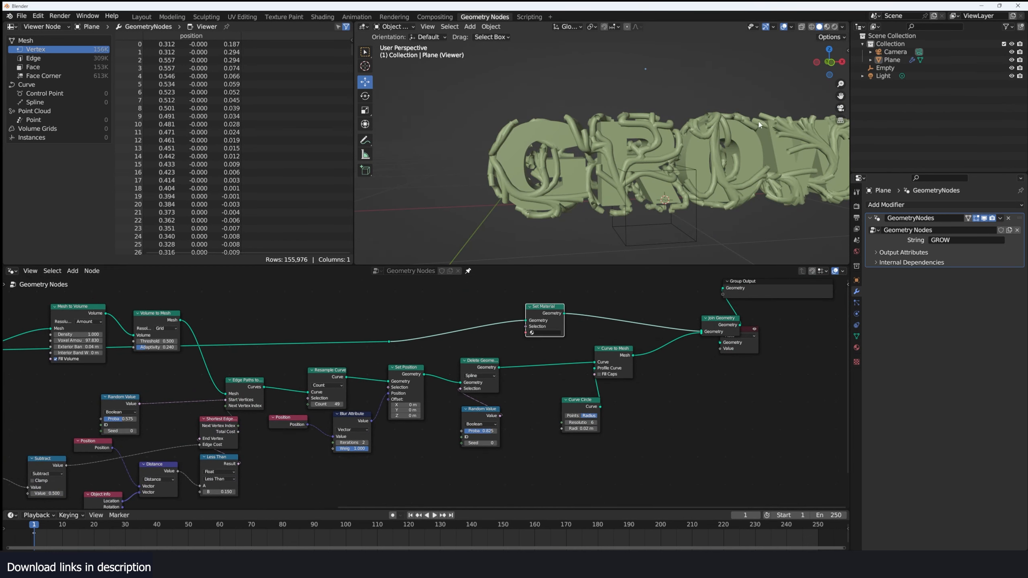
# Switch the viewport to Material Preview and assign a new material named text in the Set Material node.
pyautogui.click(828, 28)
pyautogui.click(856, 347)
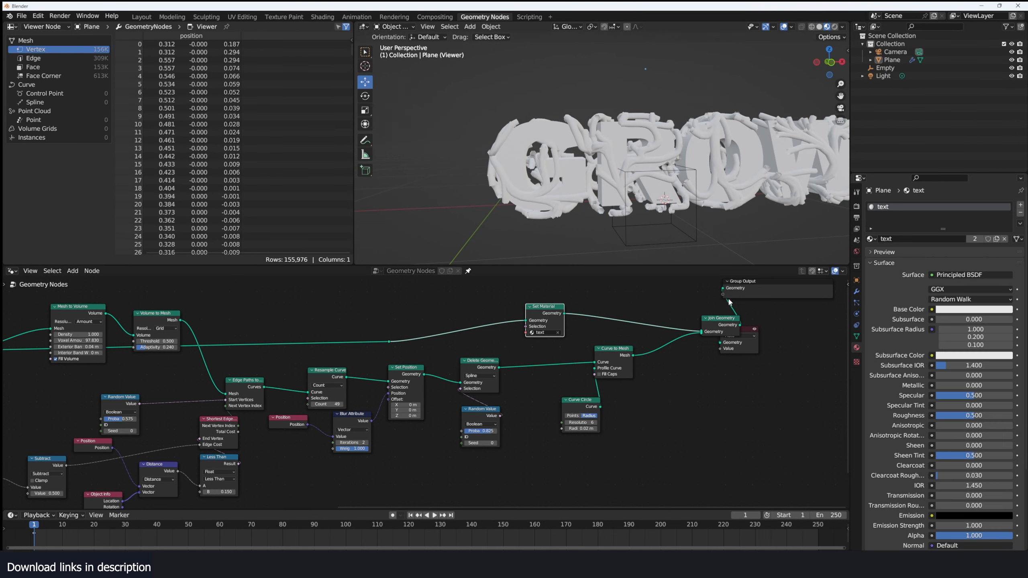
# Add a second material slot with a new material named roots and give it a bright green base color.
pyautogui.click(1020, 205)
pyautogui.doubleClick(917, 252)
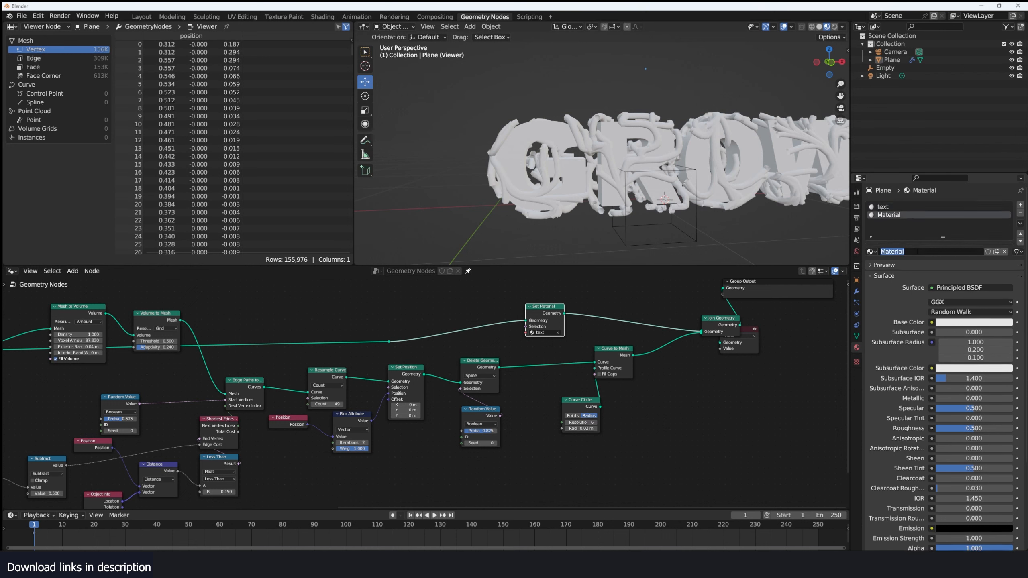
pyautogui.click(979, 322)
pyautogui.moveTo(967, 245); pyautogui.dragTo(946, 243)
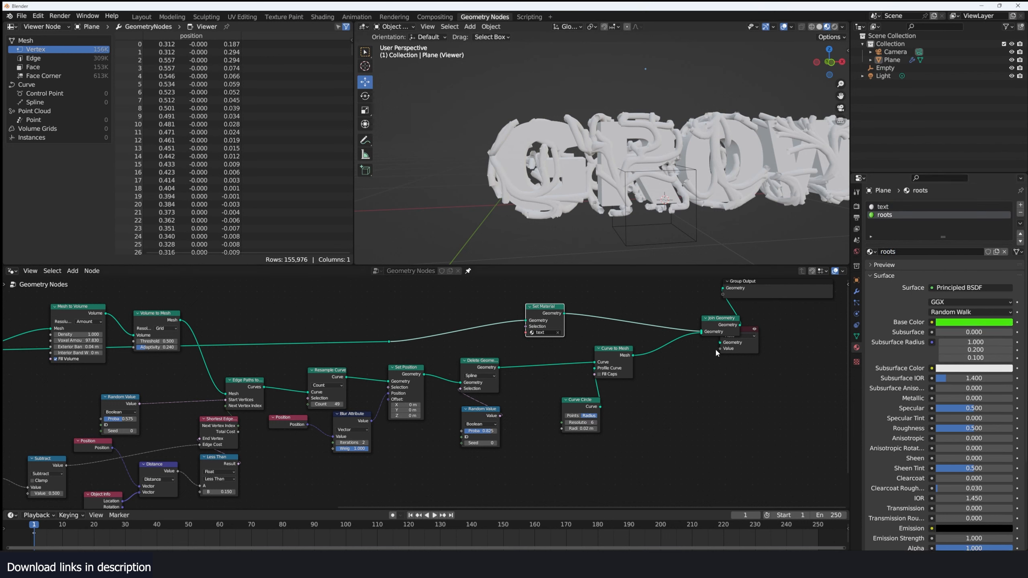
# Duplicate the Set Material node onto the link after Curve to Mesh and set its material to roots.
pyautogui.moveTo(628, 349); pyautogui.dragTo(597, 348, button='middle')
pyautogui.hotkey('shift', 'd')
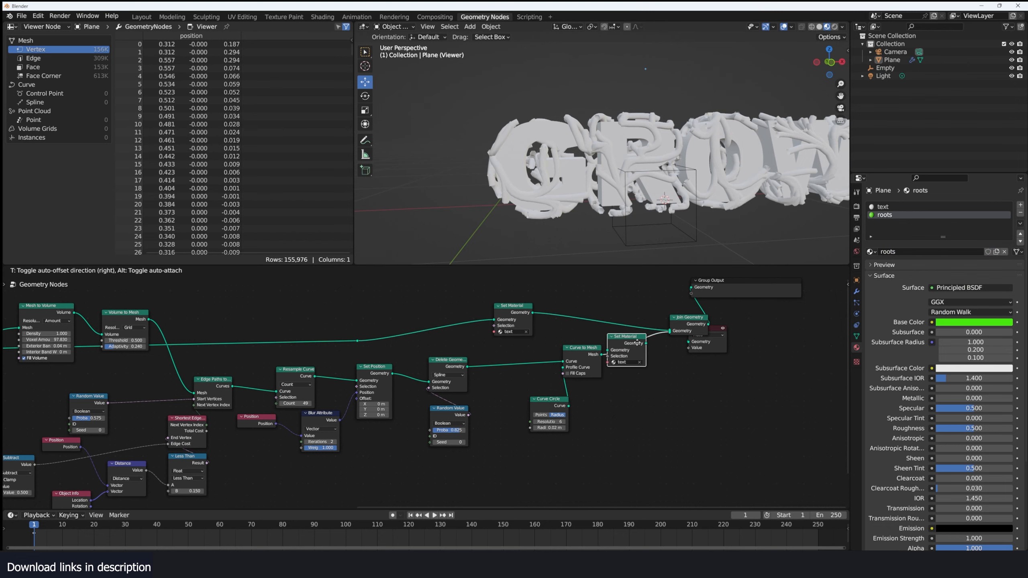
pyautogui.click(636, 350)
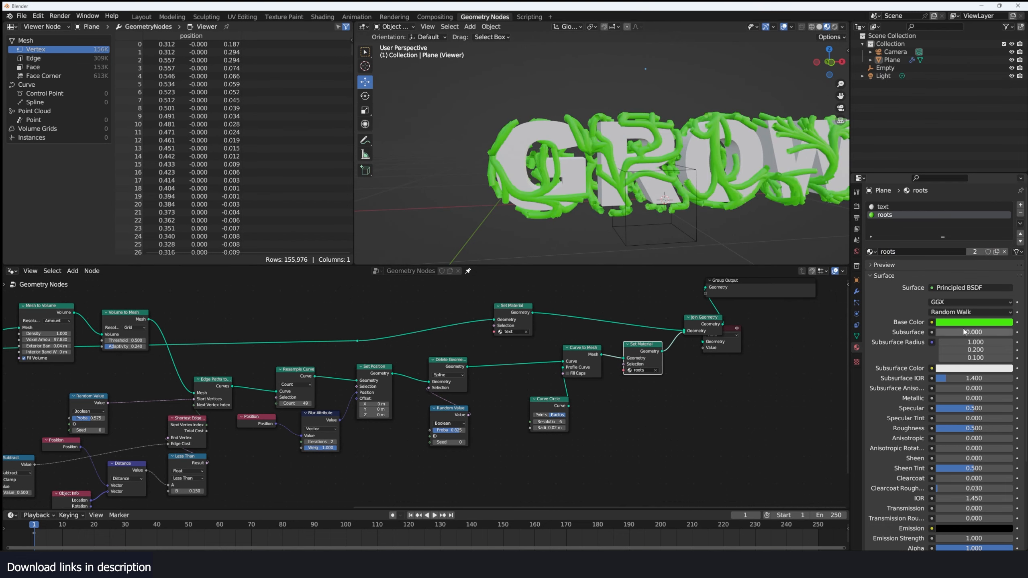
# Darken the base color of the roots material to a deep green.
pyautogui.click(964, 324)
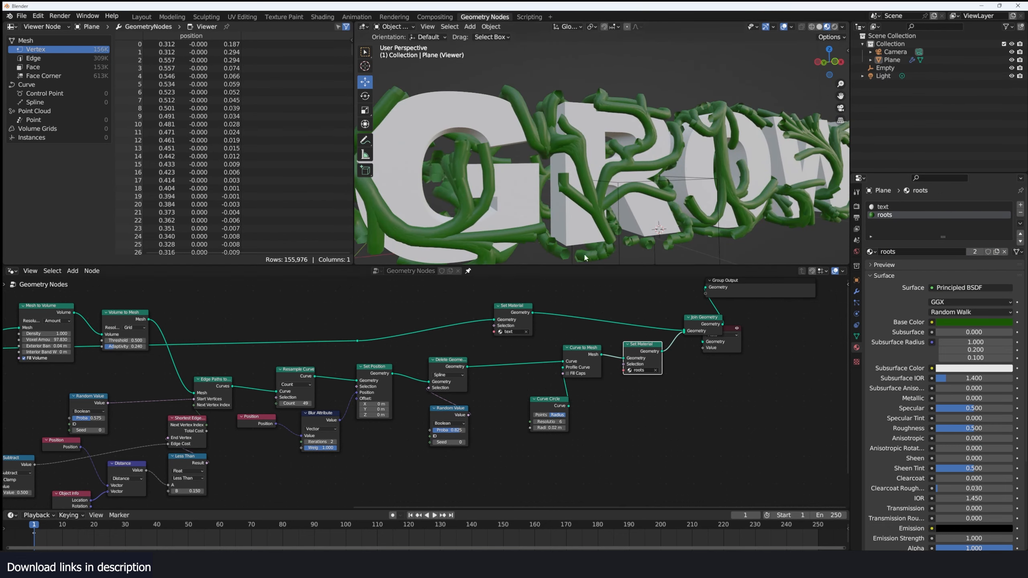
pyautogui.moveTo(585, 256); pyautogui.dragTo(610, 193, button='middle')
# Spread out the Group Output, Viewer and root-branch nodes to make room between Delete Geometry and Curve to Mesh.
pyautogui.scroll(-2, 648, 376)
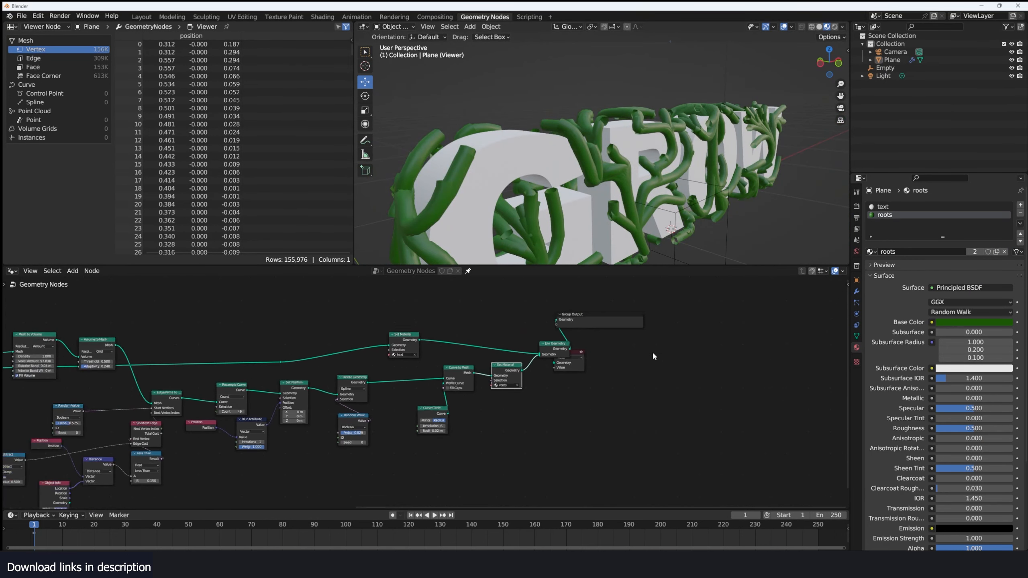
pyautogui.moveTo(576, 361); pyautogui.dragTo(612, 363)
pyautogui.moveTo(604, 317); pyautogui.dragTo(771, 320)
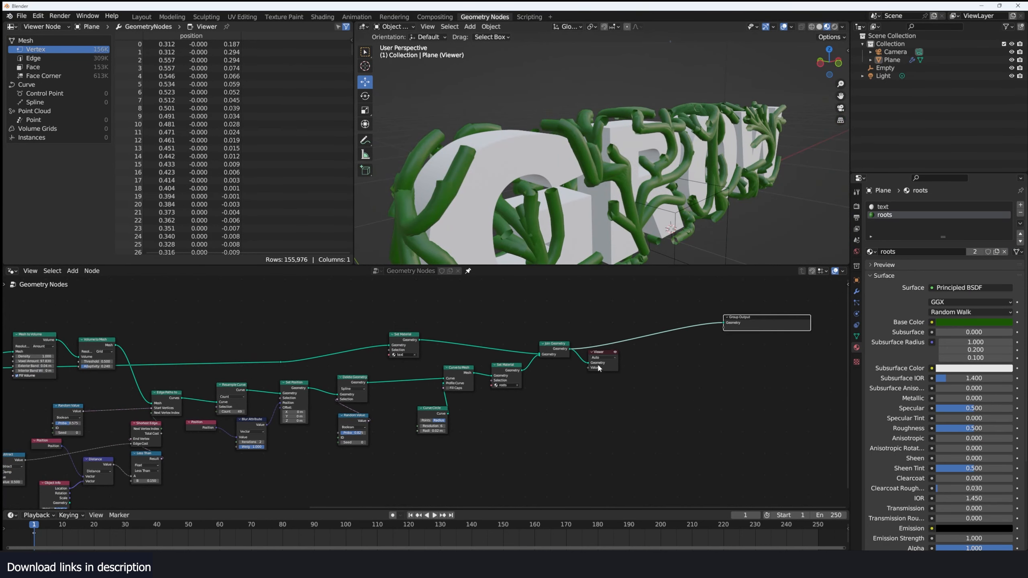
pyautogui.moveTo(597, 363); pyautogui.dragTo(700, 359)
pyautogui.scroll(4, 521, 371)
pyautogui.moveTo(521, 372); pyautogui.dragTo(553, 355, button='middle')
pyautogui.moveTo(498, 356); pyautogui.dragTo(462, 366)
pyautogui.moveTo(490, 445); pyautogui.dragTo(459, 345)
pyautogui.moveTo(459, 352); pyautogui.dragTo(561, 410)
pyautogui.moveTo(566, 355); pyautogui.dragTo(646, 373)
# Insert a Set Curve Radius node between Delete Geometry and Curve to Mesh.
pyautogui.scroll(4, 567, 381)
pyautogui.hotkey('shift', 'a')
pyautogui.write('sset rad')
pyautogui.press('Return')
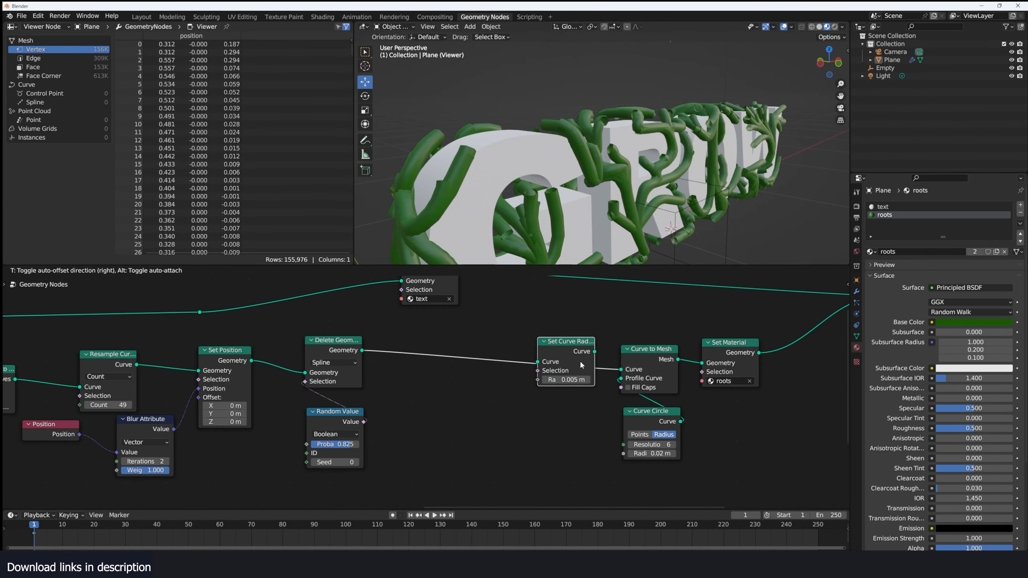
pyautogui.click(580, 365)
# Add a Spline Parameter node and connect its Factor output to the Radius input of Set Curve Radius.
pyautogui.scroll(3, 580, 362)
pyautogui.moveTo(593, 227); pyautogui.dragTo(563, 221, button='middle')
pyautogui.scroll(3, 478, 368)
pyautogui.moveTo(479, 368); pyautogui.dragTo(545, 349, button='middle')
pyautogui.hotkey('shift', 'a')
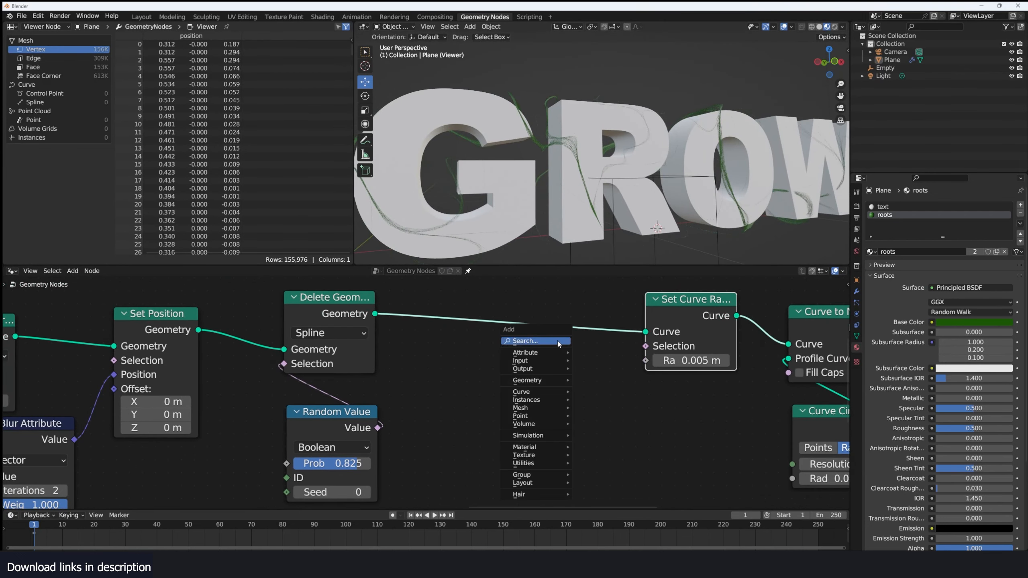
pyautogui.click(559, 343)
pyautogui.write('spline par')
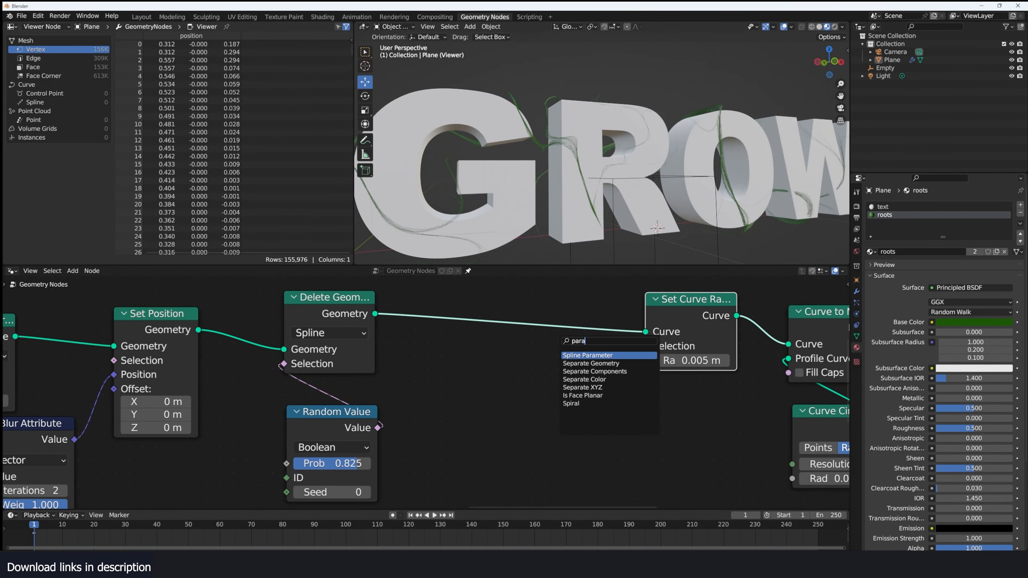
pyautogui.press('Return')
pyautogui.click(568, 384)
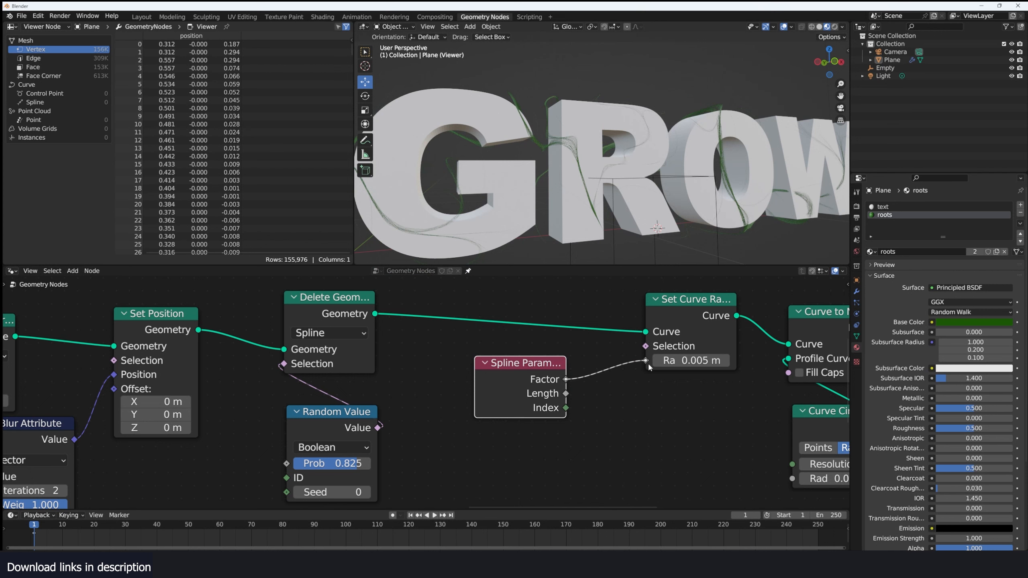
pyautogui.moveTo(619, 387); pyautogui.dragTo(567, 387)
pyautogui.moveTo(638, 365); pyautogui.dragTo(641, 360)
# Move the Empty around the lettering to shift where the roots originate, leaving it near the base of the letter R.
pyautogui.moveTo(649, 249); pyautogui.dragTo(617, 184, button='middle')
pyautogui.scroll(3, 634, 204)
pyautogui.scroll(-5, 605, 204)
pyautogui.click(598, 208)
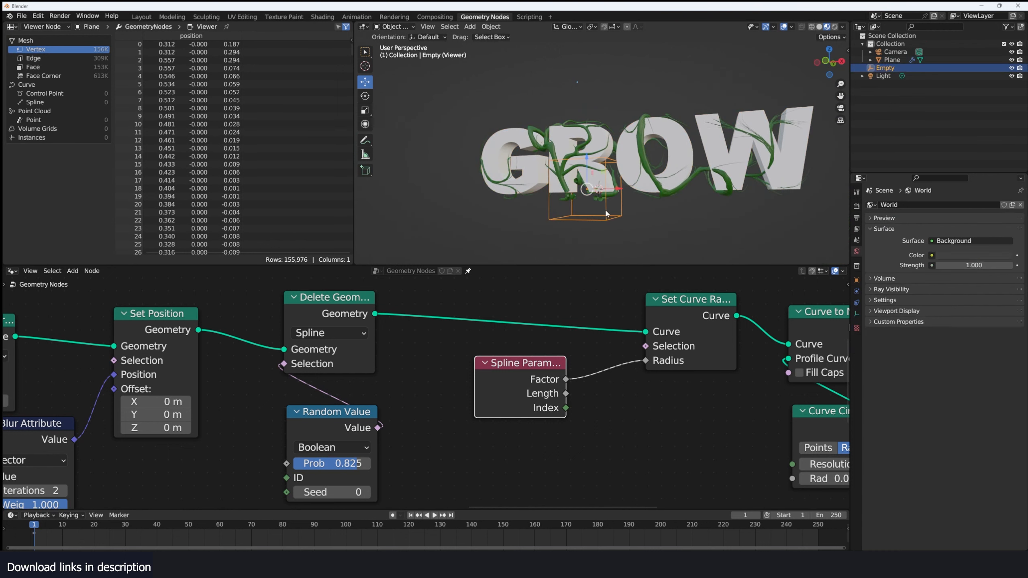
pyautogui.press('g')
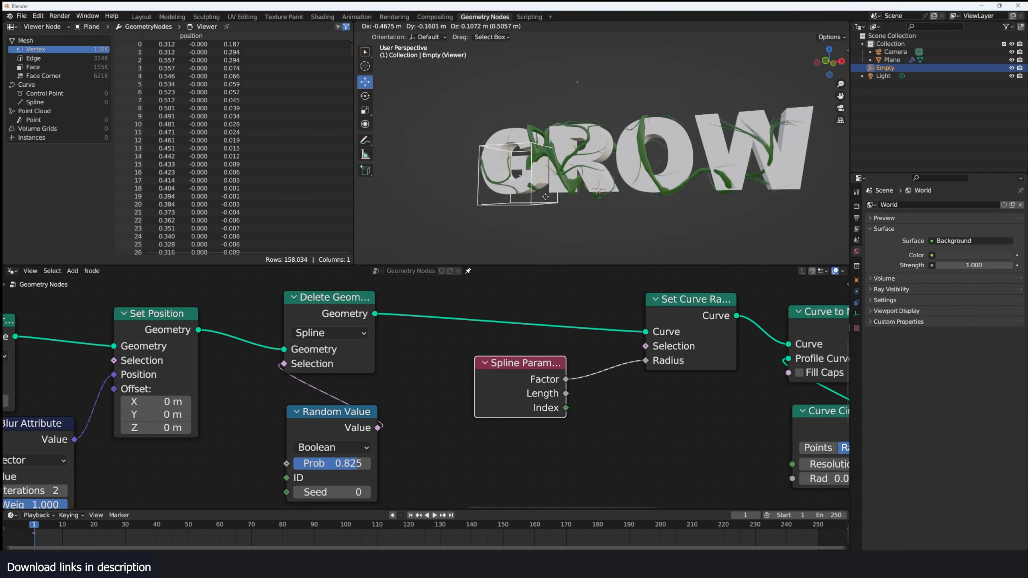
pyautogui.click(572, 204)
pyautogui.moveTo(572, 204); pyautogui.dragTo(615, 206, button='middle')
pyautogui.press('g')
pyautogui.click(592, 196)
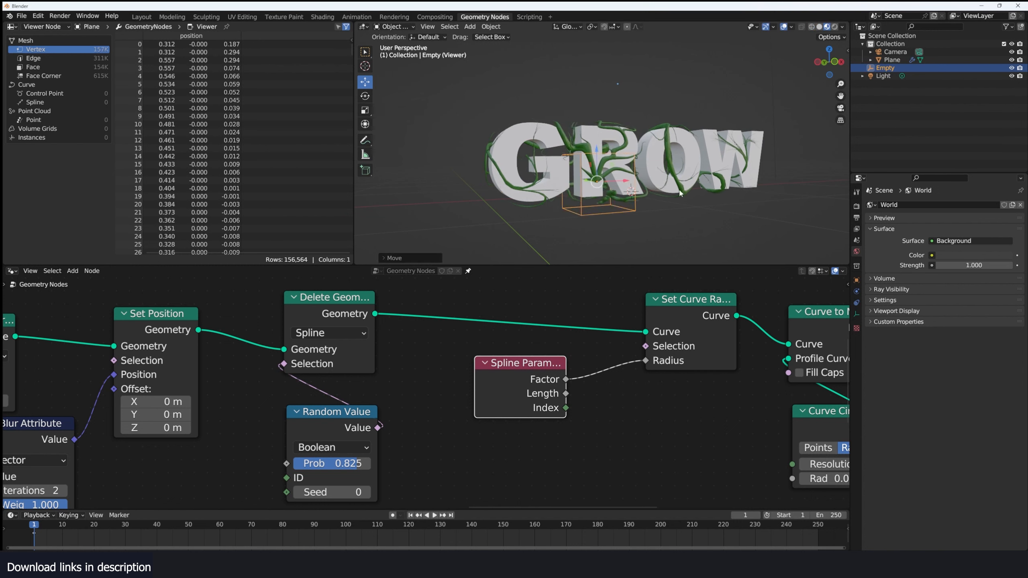
# Select the text object and change its String value in the Geometry Nodes modifier to LIKE.
pyautogui.click(677, 142)
pyautogui.moveTo(714, 126); pyautogui.dragTo(681, 116, button='middle')
pyautogui.click(857, 292)
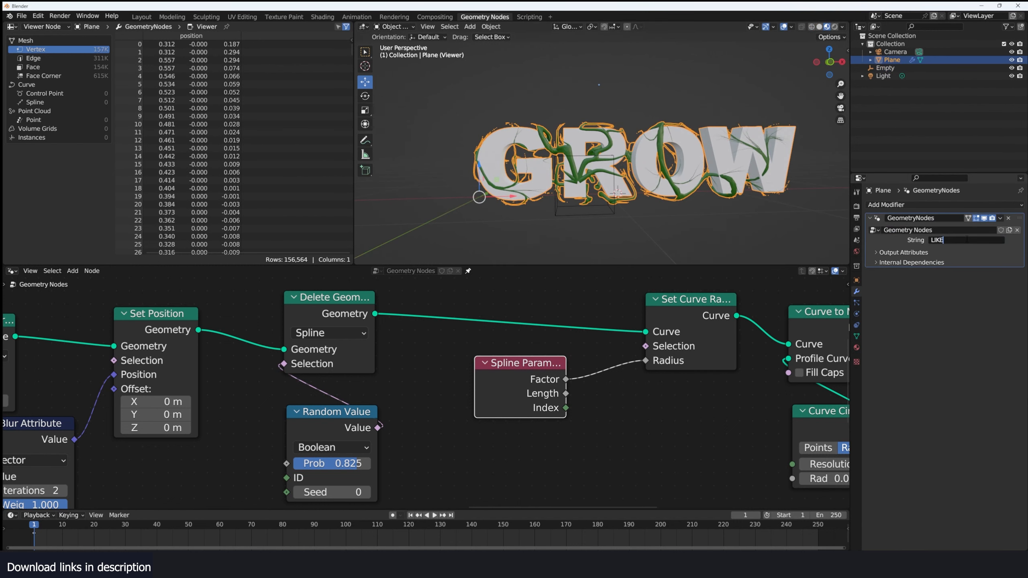
pyautogui.press('Return')
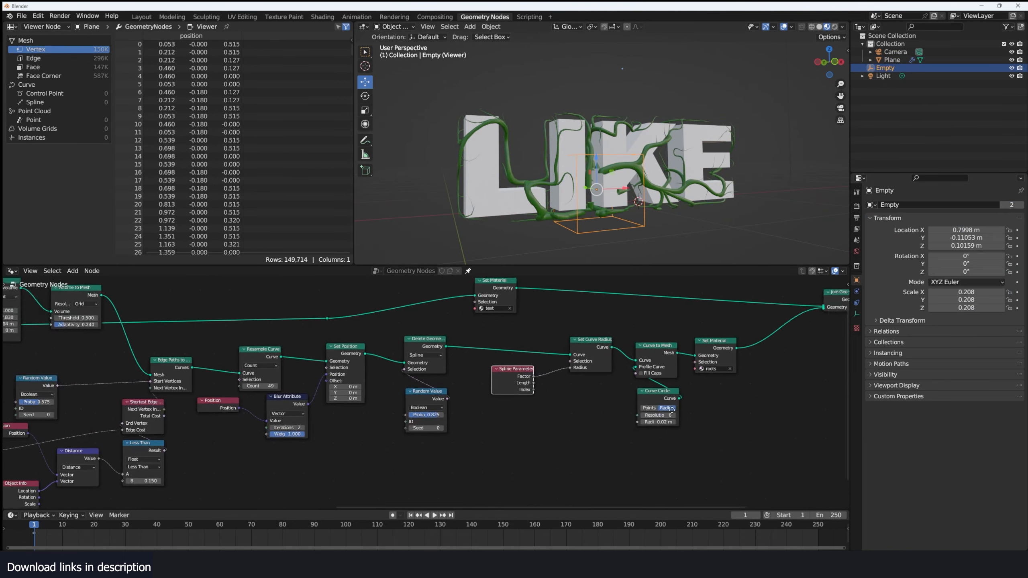
# Set the probability of the Random Value node feeding Start Vertices to 0.950.
pyautogui.moveTo(672, 410); pyautogui.dragTo(688, 405, button='middle')
pyautogui.moveTo(167, 481); pyautogui.dragTo(467, 439, button='middle')
pyautogui.scroll(4, 470, 428)
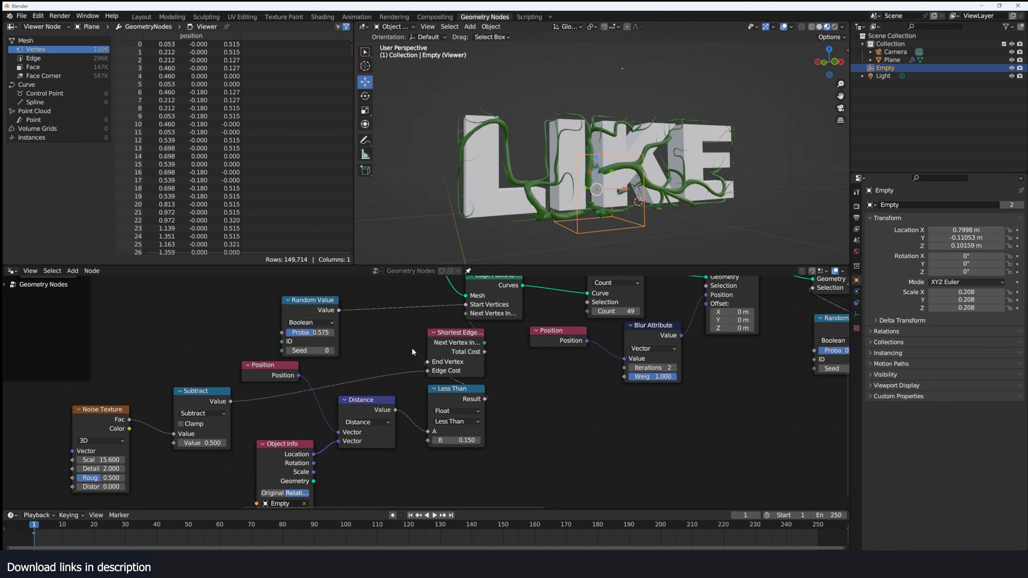
pyautogui.moveTo(232, 304); pyautogui.dragTo(353, 361, button='middle')
pyautogui.moveTo(431, 358); pyautogui.dragTo(348, 351)
pyautogui.scroll(4, 657, 207)
pyautogui.moveTo(657, 207); pyautogui.dragTo(511, 198, button='middle')
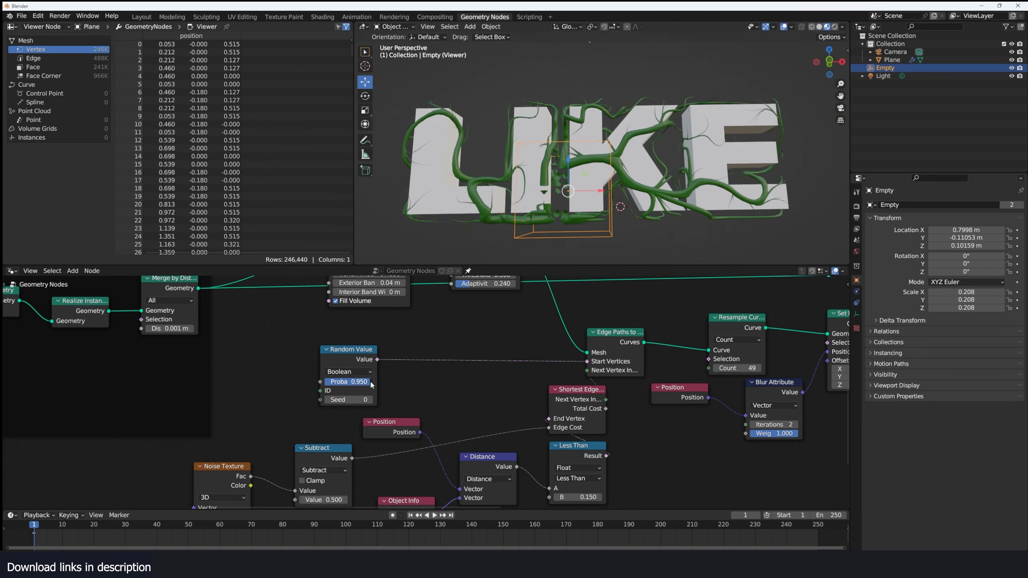
# Set the B threshold of the Less Than node to 0.080 and move the Empty along X to about 0.796 m.
pyautogui.moveTo(538, 227); pyautogui.dragTo(523, 232, button='middle')
pyautogui.moveTo(492, 359); pyautogui.dragTo(478, 328, button='middle')
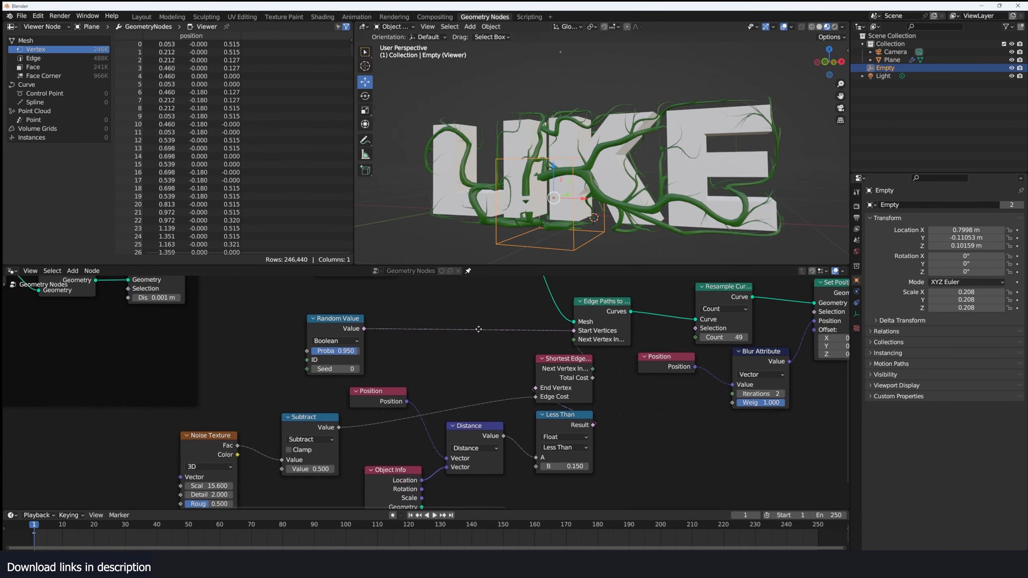
pyautogui.moveTo(565, 466); pyautogui.dragTo(549, 466)
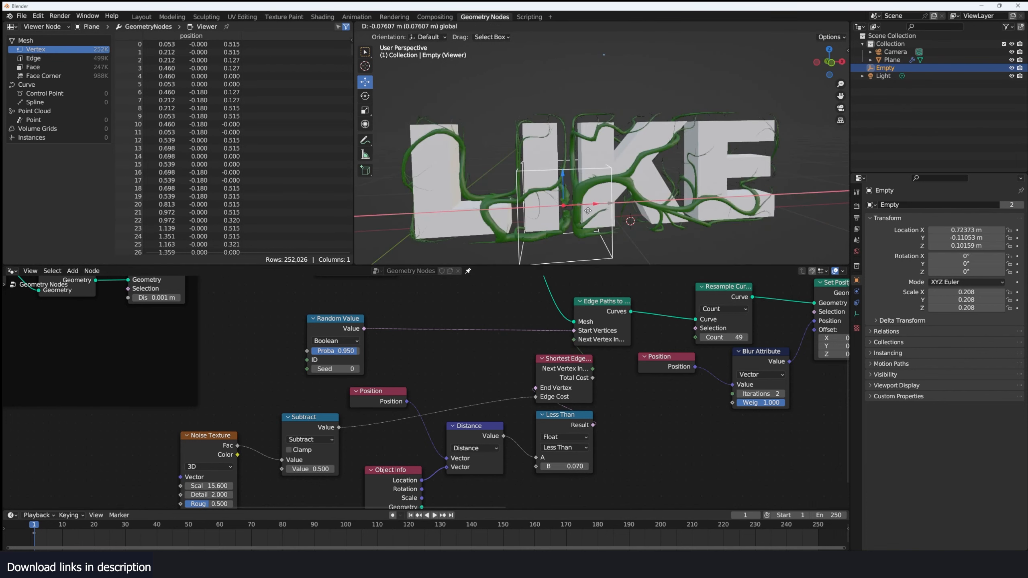
pyautogui.moveTo(587, 208); pyautogui.dragTo(610, 205)
pyautogui.moveTo(611, 205); pyautogui.dragTo(531, 157, button='middle')
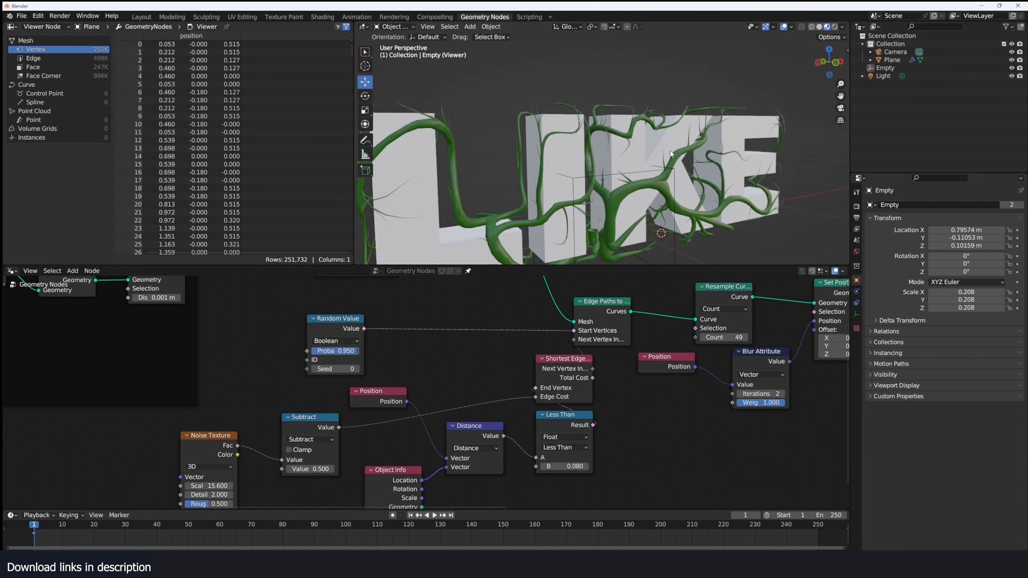
# Insert a Set Position node between Delete Geometry and Set Curve Radius.
pyautogui.moveTo(664, 151); pyautogui.dragTo(649, 135, button='middle')
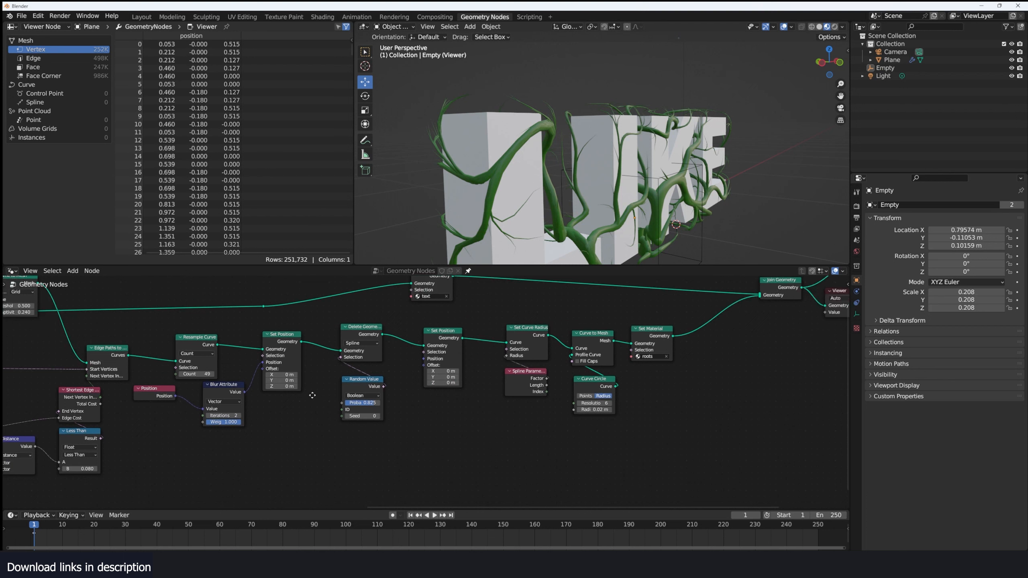
pyautogui.hotkey('shift', 'a')
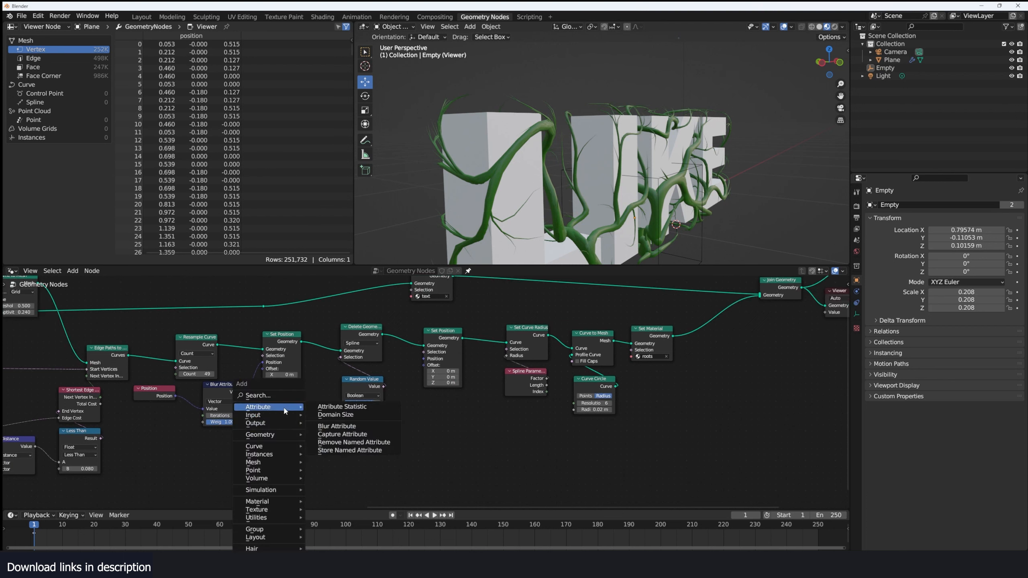
pyautogui.click(324, 395)
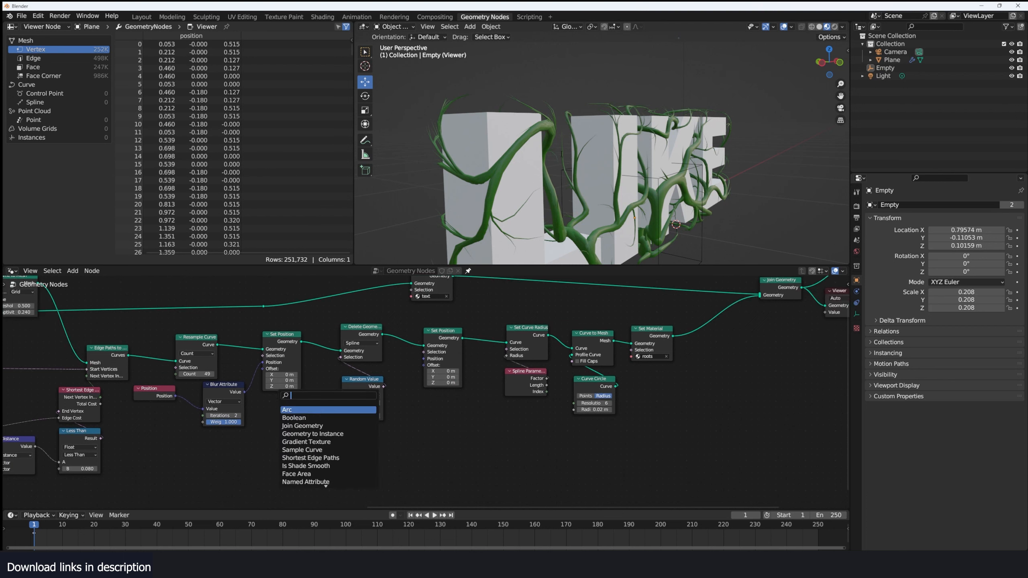
pyautogui.click(602, 190)
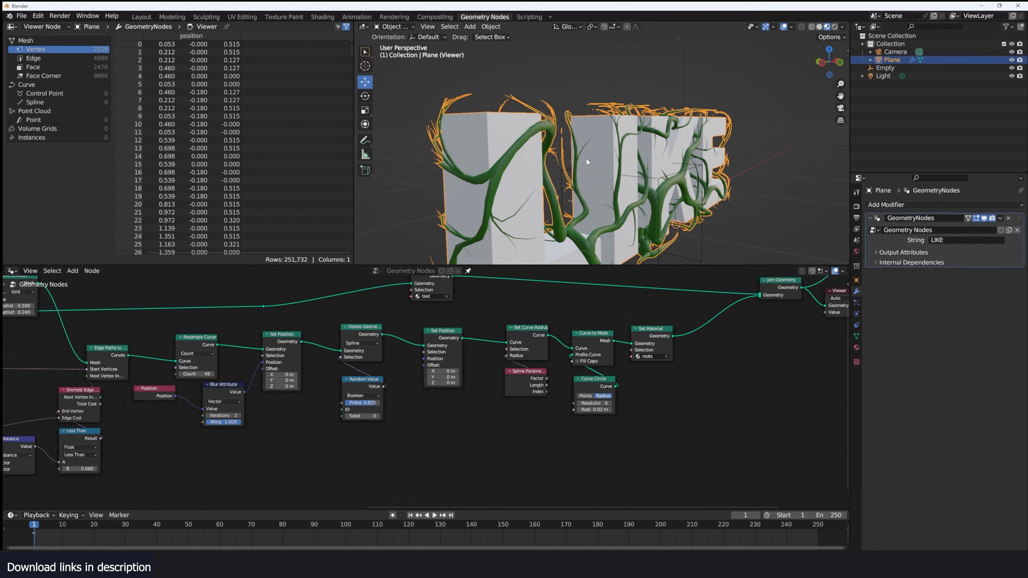
pyautogui.moveTo(590, 177); pyautogui.dragTo(601, 176, button='middle')
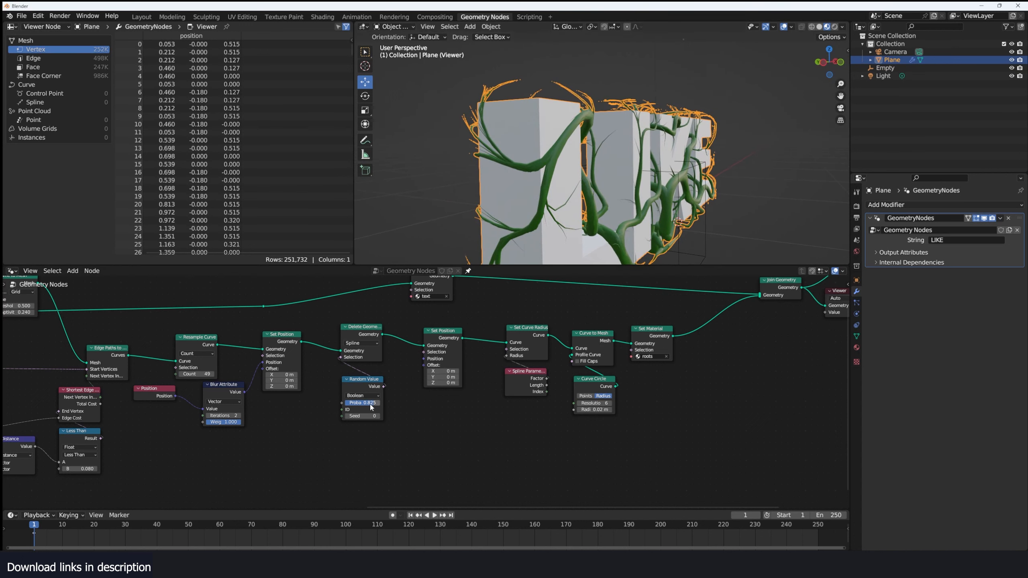
# Shift the new Set Position node slightly and add a Sample Nearest Surface node below it.
pyautogui.scroll(1, 371, 407)
pyautogui.moveTo(446, 396); pyautogui.dragTo(444, 392, button='middle')
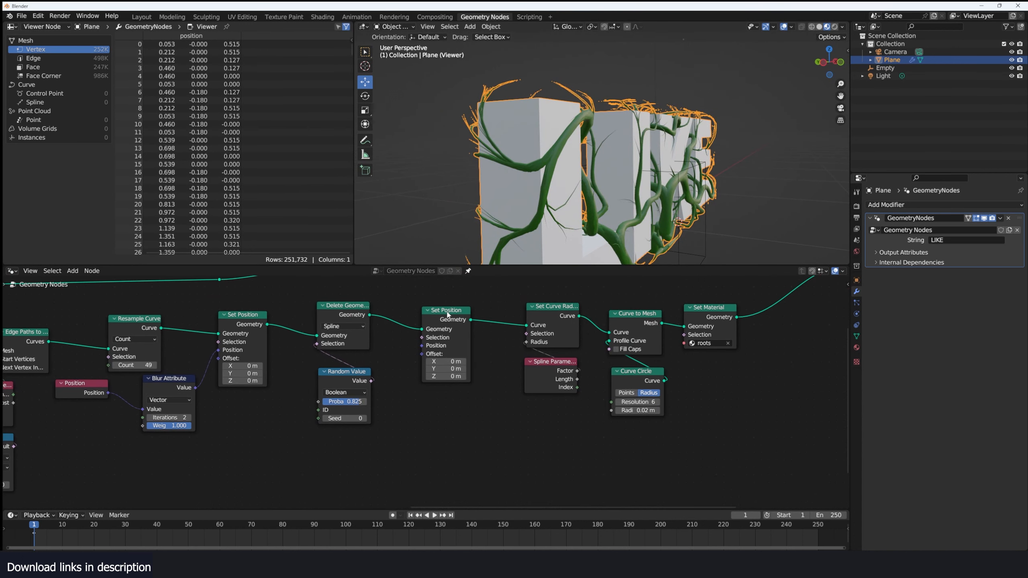
pyautogui.moveTo(449, 312); pyautogui.dragTo(460, 306)
pyautogui.moveTo(378, 414); pyautogui.dragTo(400, 399, button='middle')
pyautogui.hotkey('shift', 'a')
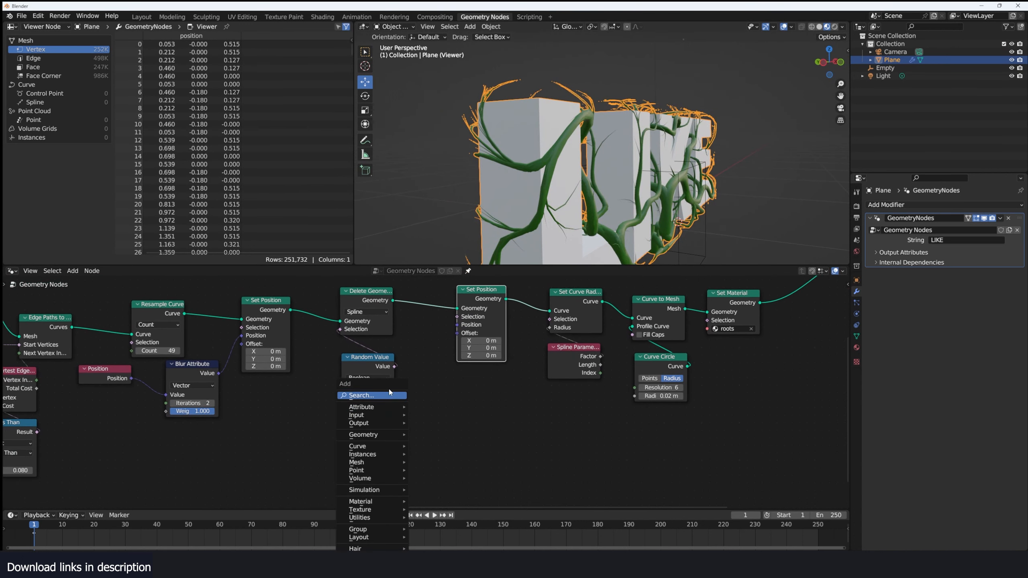
pyautogui.click(388, 394)
pyautogui.write('sample')
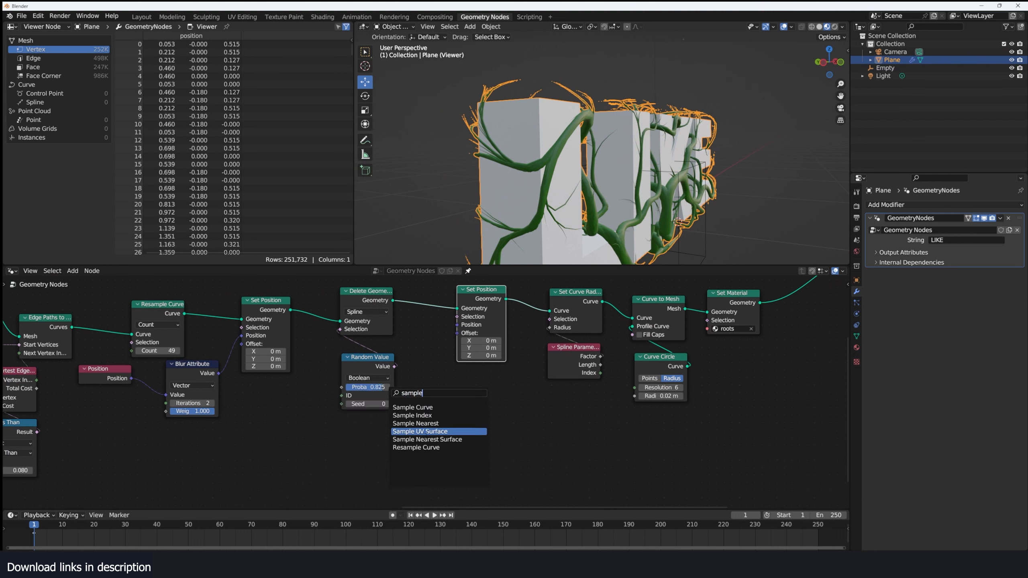
pyautogui.click(401, 439)
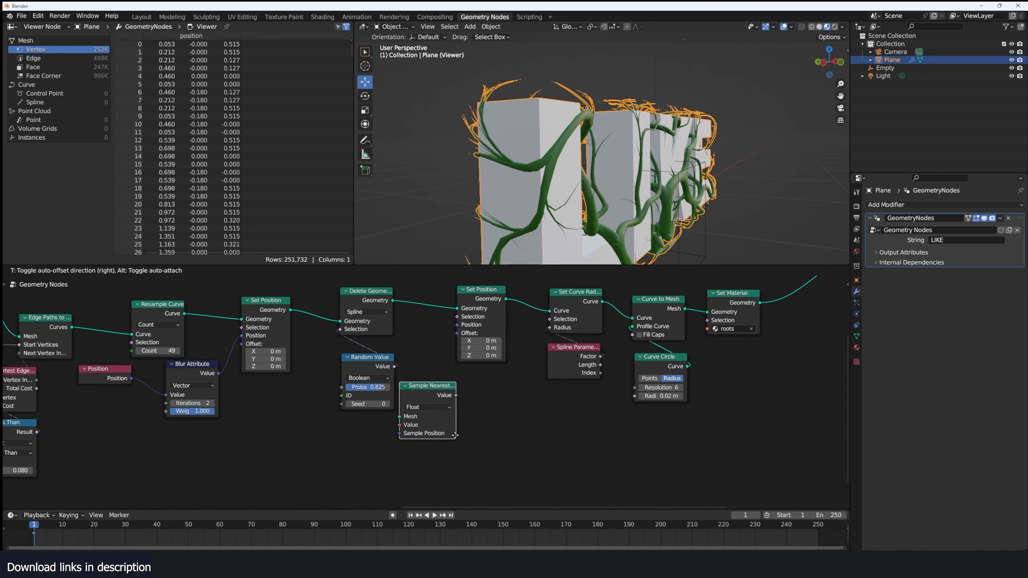
pyautogui.click(432, 387)
# Set Sample Nearest Surface to Vector, feed a new Normal node into its Value, and link its output to the new Set Position's Offset.
pyautogui.moveTo(467, 407); pyautogui.dragTo(496, 385, button='middle')
pyautogui.click(496, 414)
pyautogui.hotkey('shift', 'a')
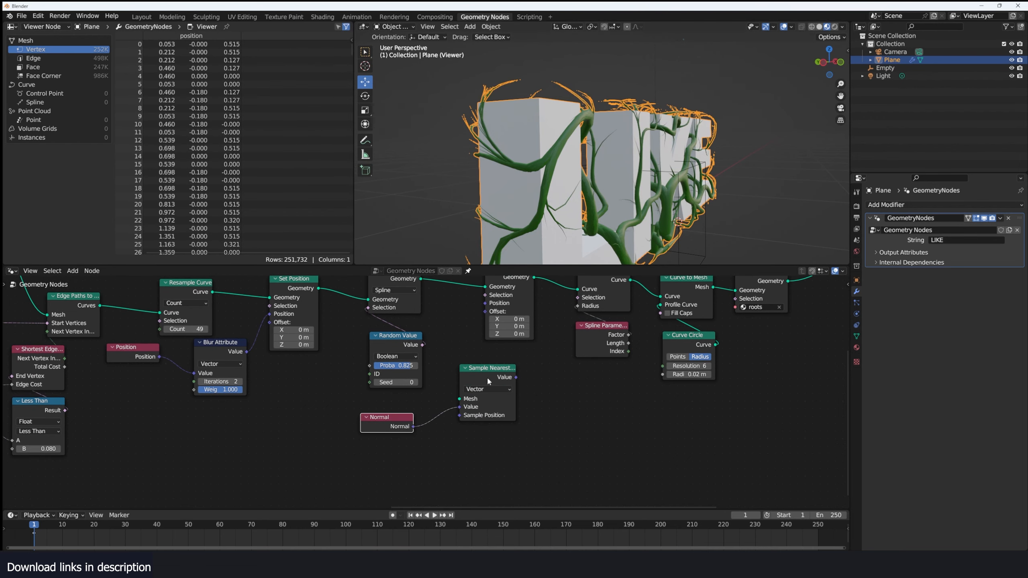
pyautogui.moveTo(489, 381); pyautogui.dragTo(475, 415)
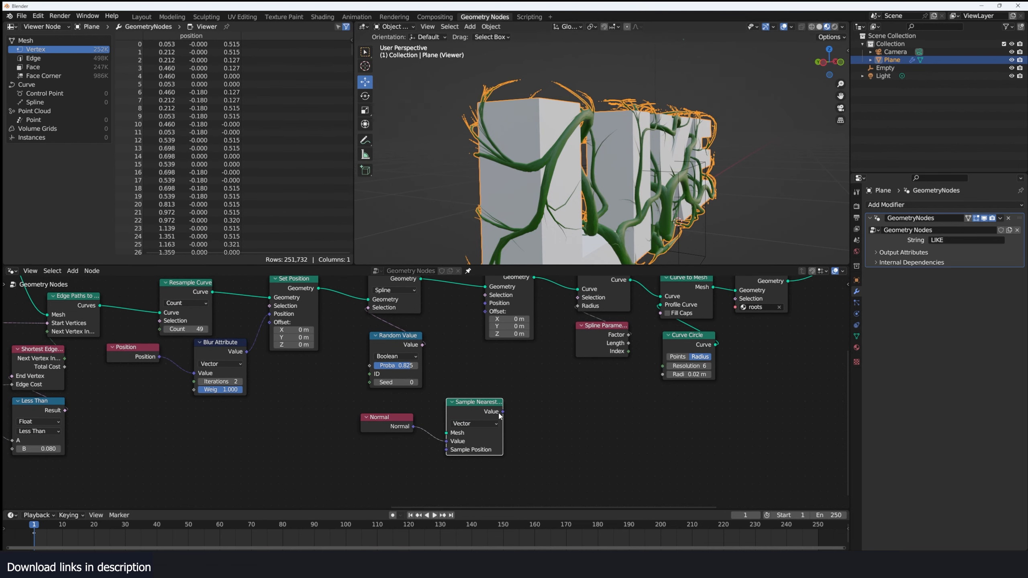
pyautogui.moveTo(466, 338); pyautogui.dragTo(485, 312)
# Connect the original text mesh from the reroute to the Mesh input of Sample Nearest Surface.
pyautogui.scroll(-2, 400, 446)
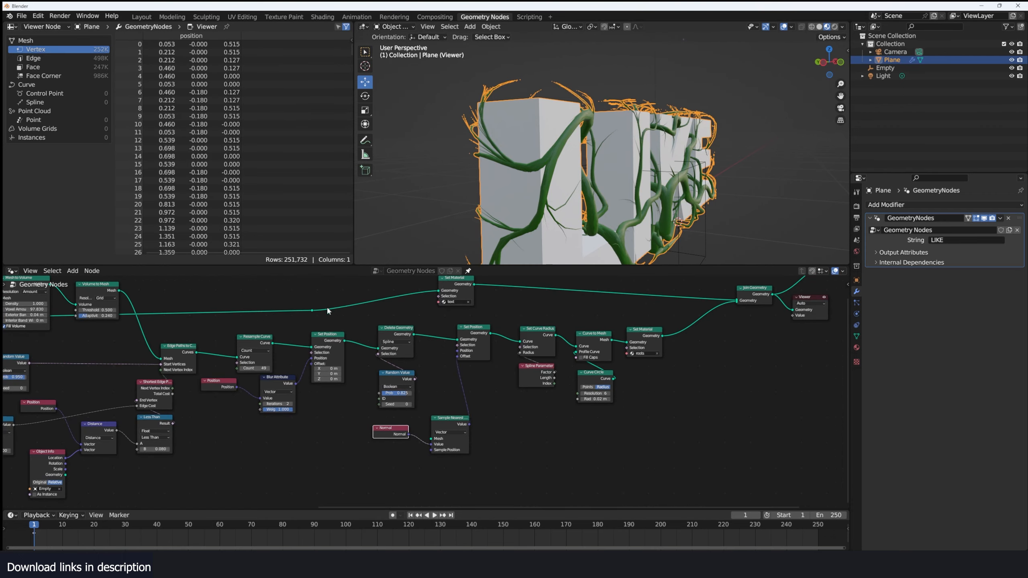
pyautogui.moveTo(313, 308); pyautogui.dragTo(396, 437)
pyautogui.scroll(-6, 547, 203)
pyautogui.moveTo(547, 202); pyautogui.dragTo(557, 203, button='middle')
pyautogui.scroll(1, 500, 410)
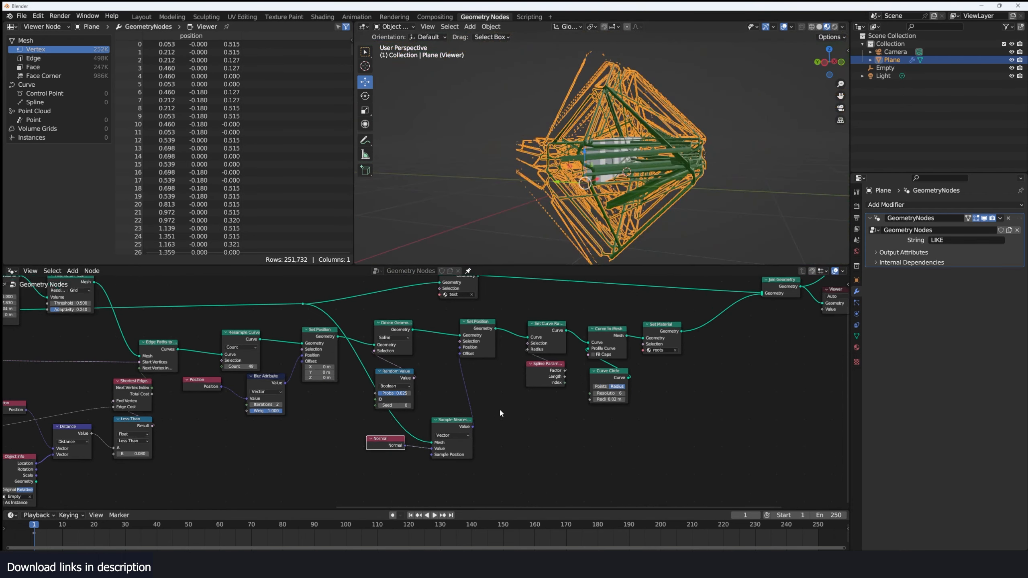
# Move the Normal and Sample Nearest Surface nodes aside and insert a Vector Math node before the Set Position Offset.
pyautogui.scroll(4, 499, 410)
pyautogui.moveTo(499, 411); pyautogui.dragTo(455, 389, button='middle')
pyautogui.moveTo(388, 415); pyautogui.dragTo(364, 416)
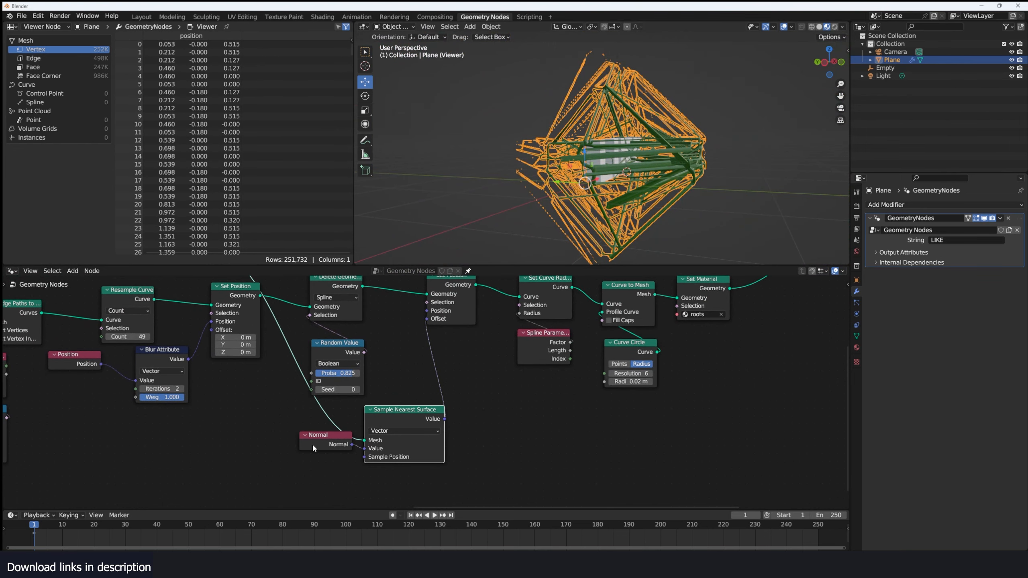
pyautogui.moveTo(312, 446); pyautogui.dragTo(249, 462)
pyautogui.moveTo(397, 421); pyautogui.dragTo(329, 445)
pyautogui.hotkey('shift', 'a')
pyautogui.write('sv')
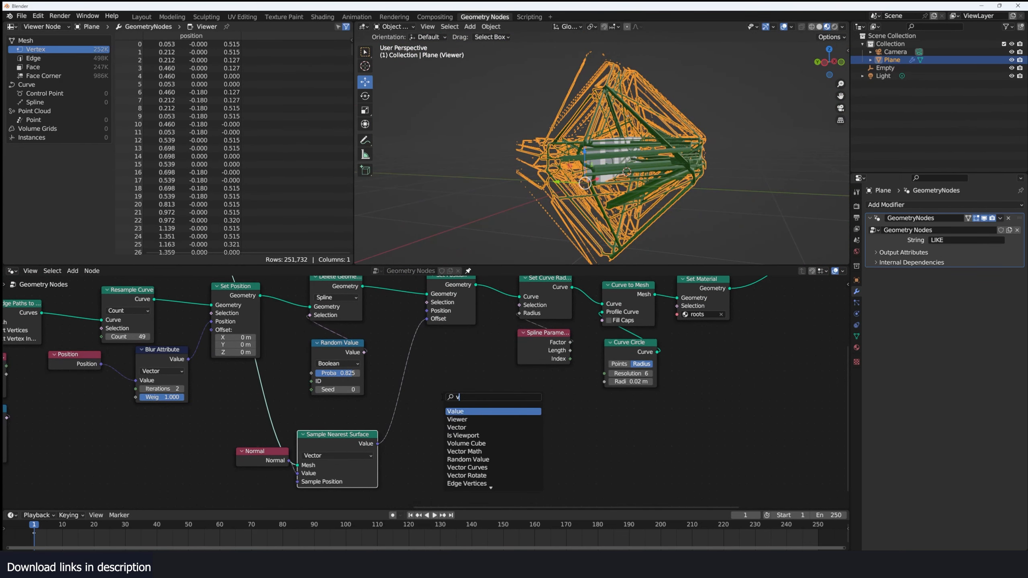
pyautogui.write('ec')
pyautogui.click(465, 419)
pyautogui.click(436, 405)
pyautogui.click(465, 386)
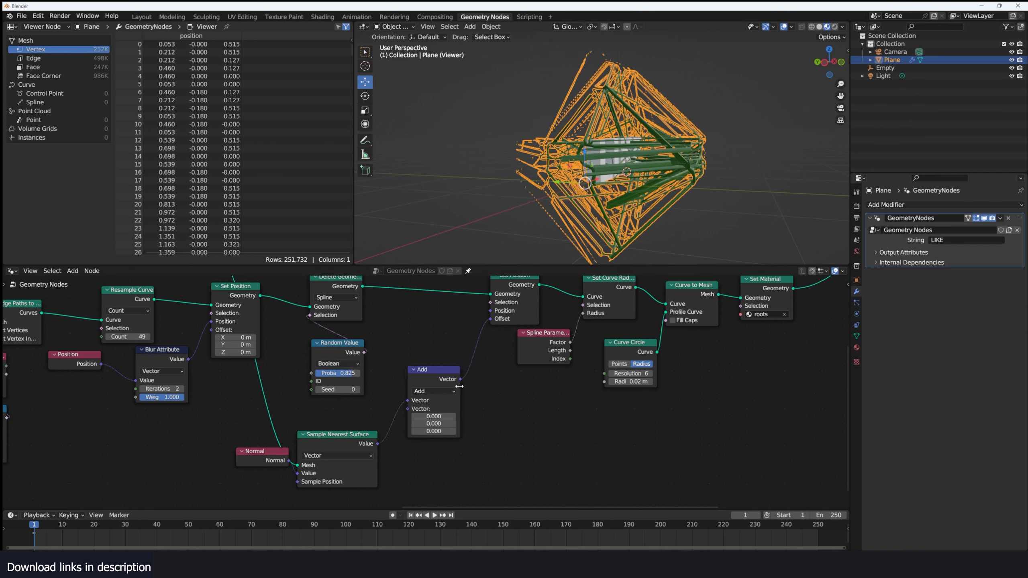
# Change the Vector Math operation to Scale and set its scale factor to -0.030.
pyautogui.click(448, 392)
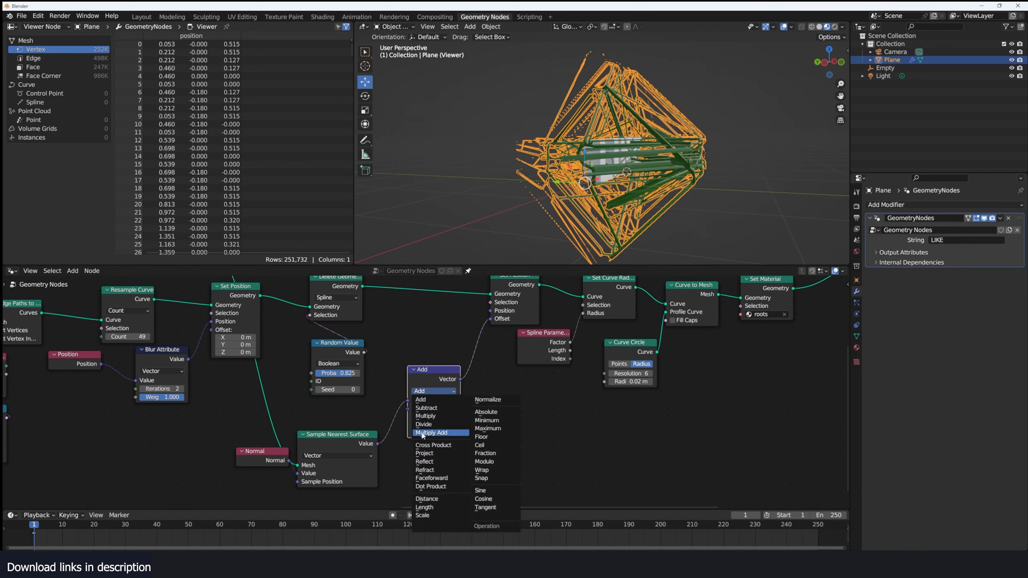
pyautogui.click(440, 516)
pyautogui.moveTo(434, 408); pyautogui.dragTo(396, 409)
pyautogui.scroll(4, 546, 336)
pyautogui.scroll(7, 632, 211)
pyautogui.moveTo(632, 210); pyautogui.dragTo(639, 219, button='middle')
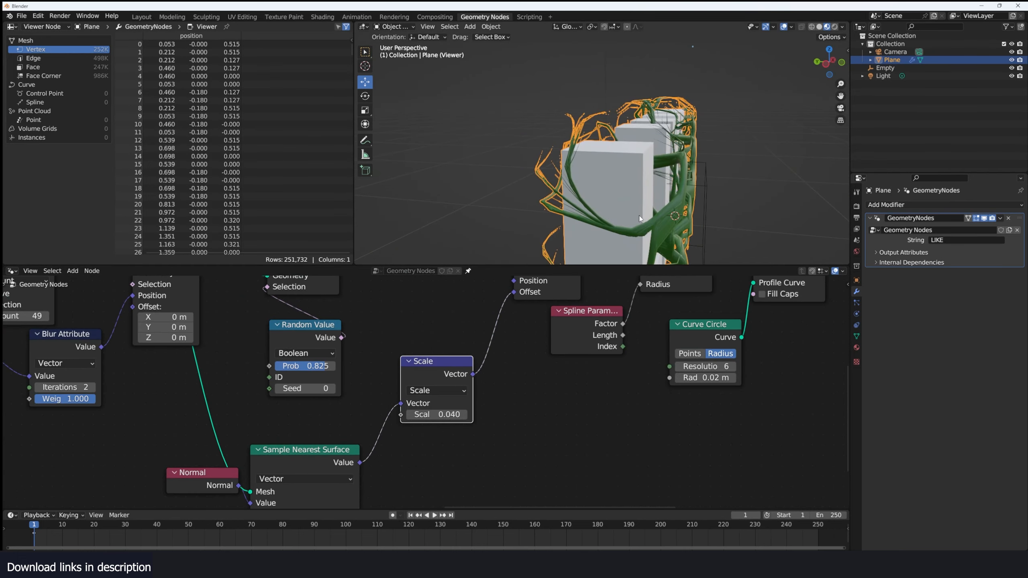
pyautogui.moveTo(460, 416); pyautogui.dragTo(456, 416)
pyautogui.moveTo(765, 204); pyautogui.dragTo(717, 187, button='middle')
# Feed the Volume to Mesh output into Sample Nearest Surface's Mesh input and preview the Volume to Mesh result.
pyautogui.moveTo(209, 327); pyautogui.dragTo(482, 471)
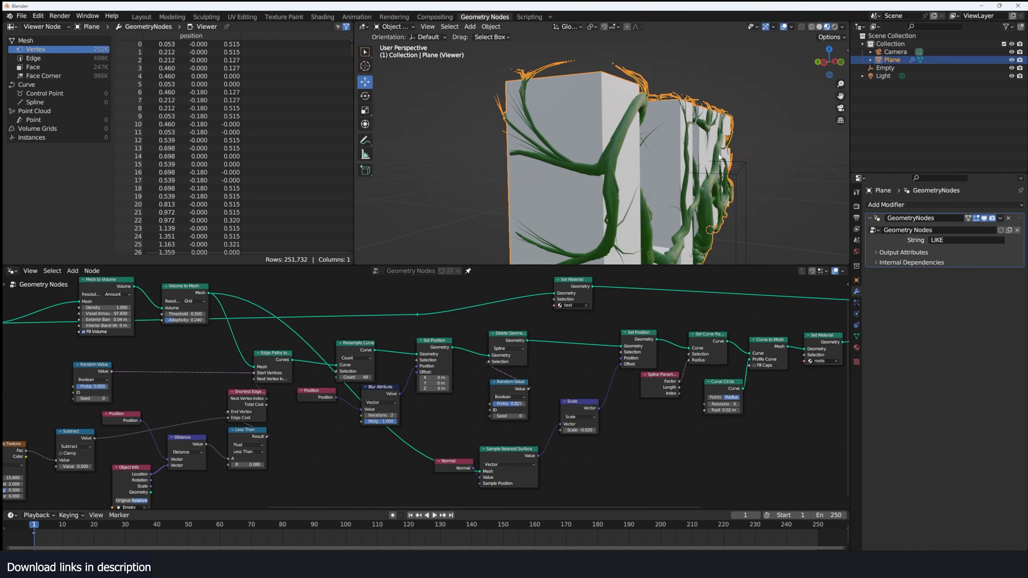
pyautogui.keyDown('ctrl'); pyautogui.keyDown('shift'); pyautogui.click(191, 291); pyautogui.keyUp('shift'); pyautogui.keyUp('ctrl')
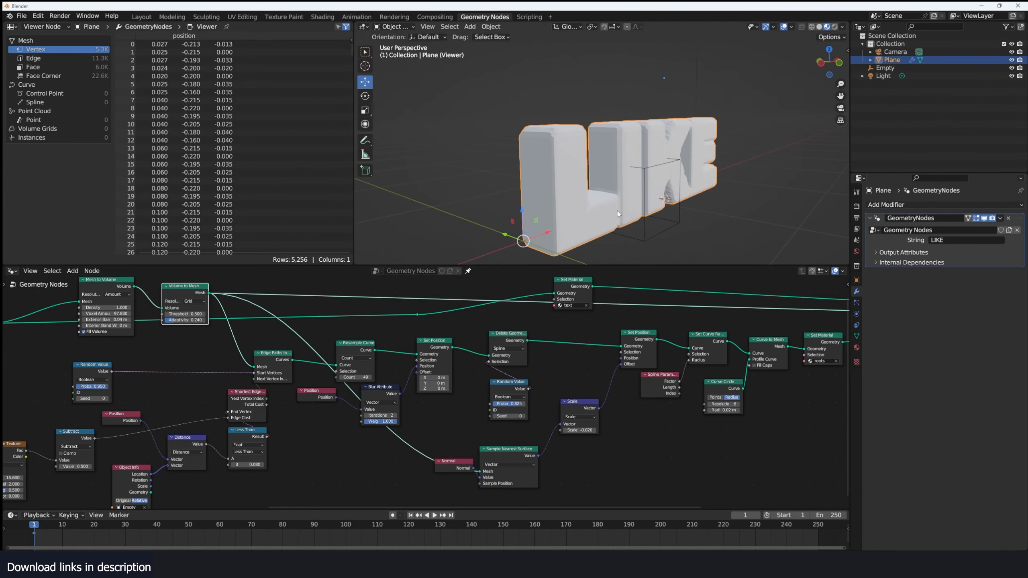
pyautogui.moveTo(616, 211); pyautogui.dragTo(603, 227, button='middle')
pyautogui.scroll(2, 582, 385)
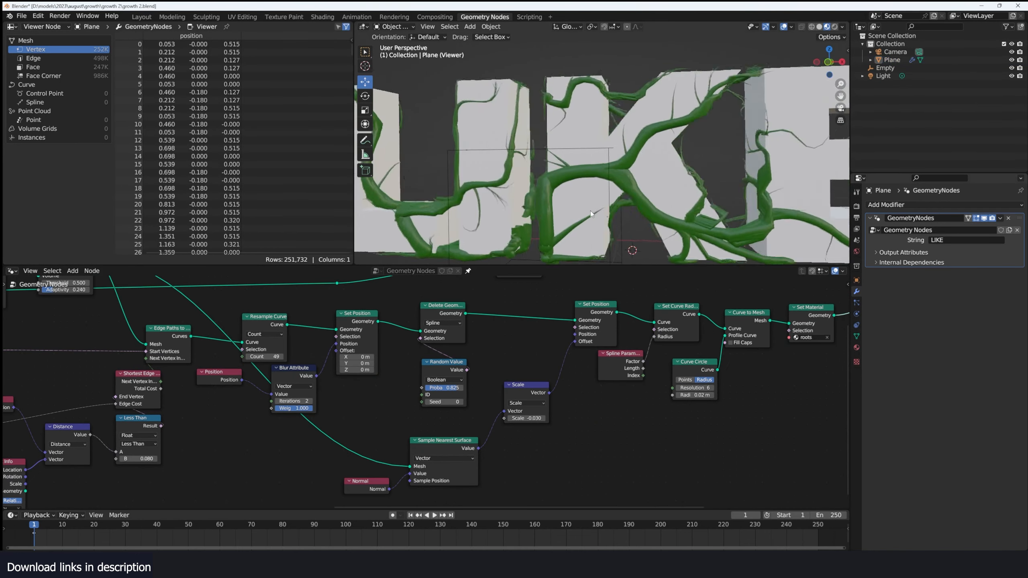
pyautogui.moveTo(590, 210); pyautogui.dragTo(639, 184, button='middle')
pyautogui.scroll(4, 636, 206)
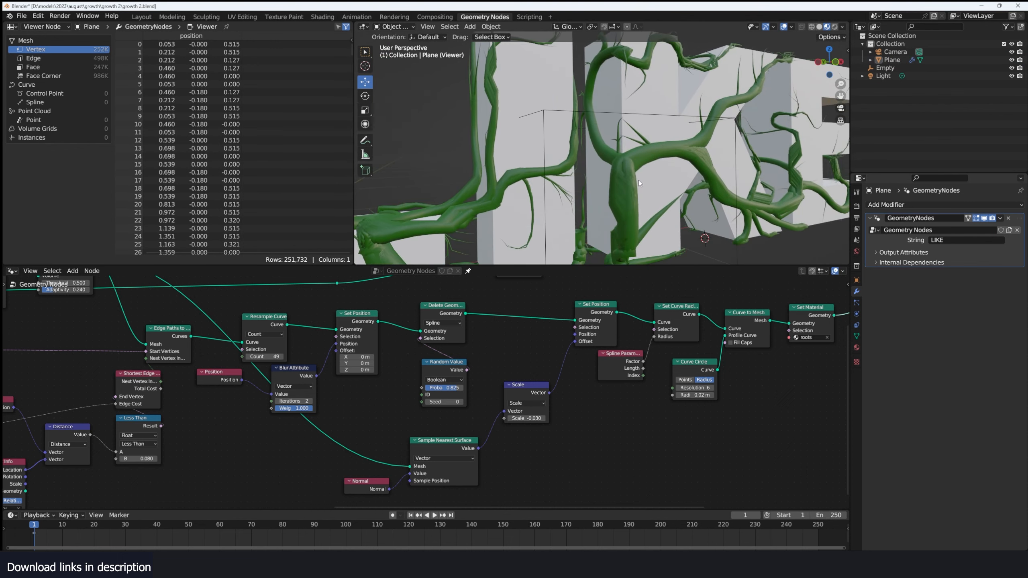
# Make room between the second Set Position and Set Curve Radius by moving the curve radius, profile and material nodes away together.
pyautogui.click(657, 165)
pyautogui.scroll(-6, 654, 380)
pyautogui.scroll(3, 406, 388)
pyautogui.moveTo(654, 383); pyautogui.dragTo(515, 367, button='middle')
pyautogui.scroll(4, 514, 366)
pyautogui.moveTo(359, 349); pyautogui.dragTo(372, 393, button='middle')
pyautogui.scroll(3, 374, 394)
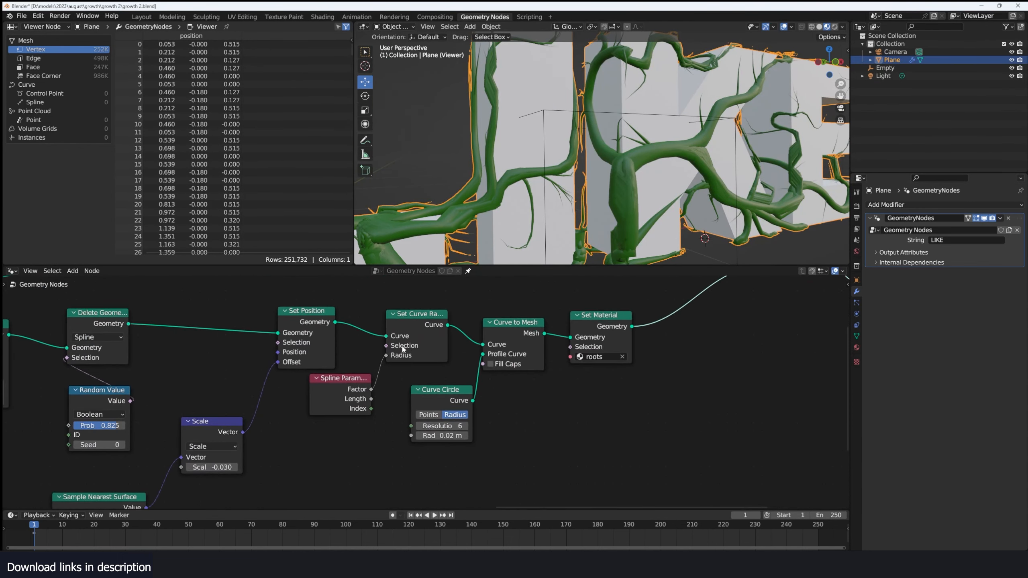
pyautogui.moveTo(319, 316); pyautogui.dragTo(249, 317)
pyautogui.scroll(-1, 249, 317)
pyautogui.moveTo(324, 327); pyautogui.dragTo(569, 438)
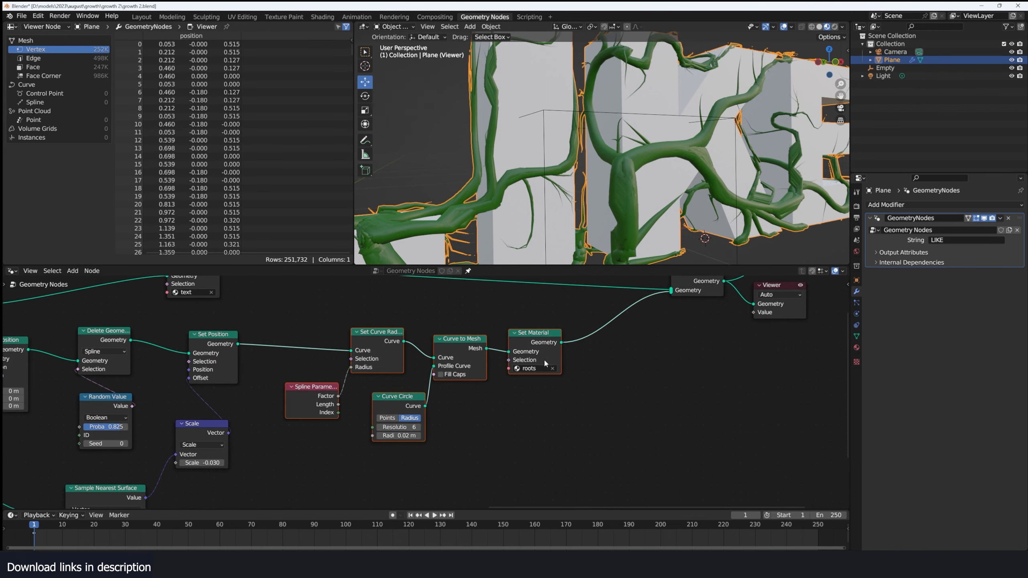
pyautogui.moveTo(534, 332); pyautogui.dragTo(653, 337)
pyautogui.scroll(-4, 614, 202)
pyautogui.scroll(2, 614, 203)
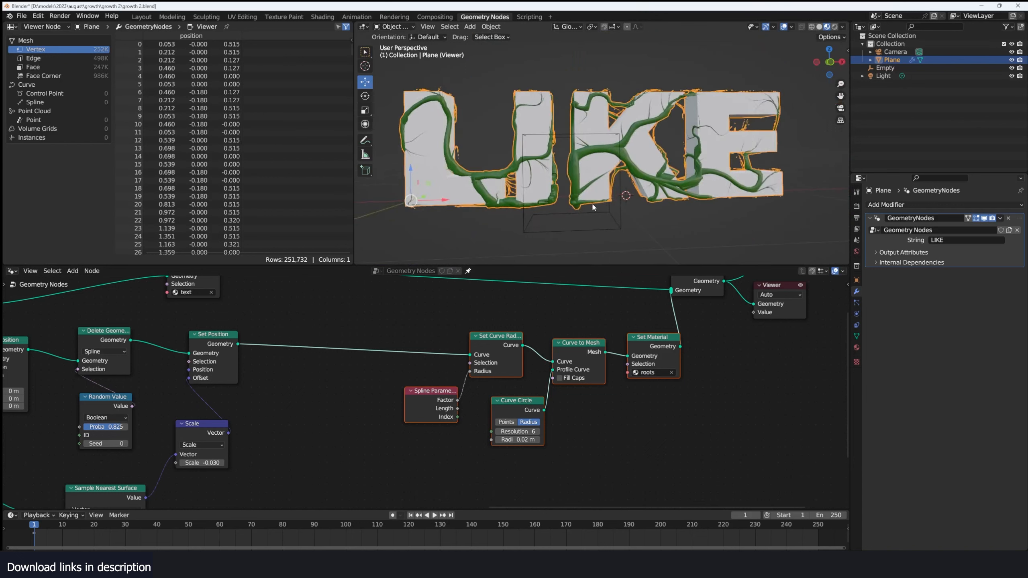
# Add a Float Random Value node before Set Curve Radius and place the Spline Parameter node beneath it.
pyautogui.scroll(4, 591, 203)
pyautogui.moveTo(591, 202); pyautogui.dragTo(599, 184, button='middle')
pyautogui.scroll(2, 599, 183)
pyautogui.scroll(2, 408, 376)
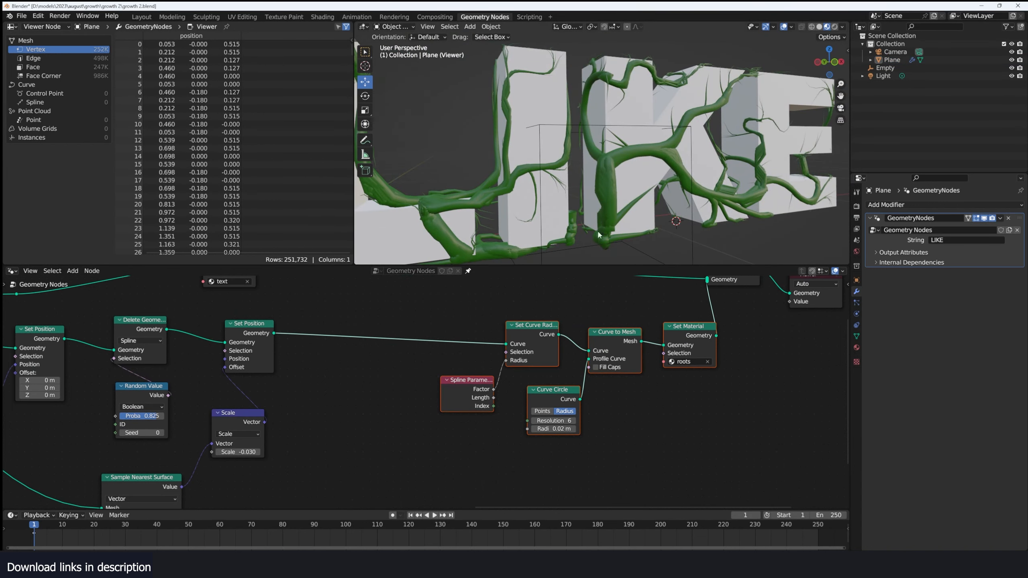
pyautogui.hotkey('shift', 'a')
pyautogui.click(413, 355)
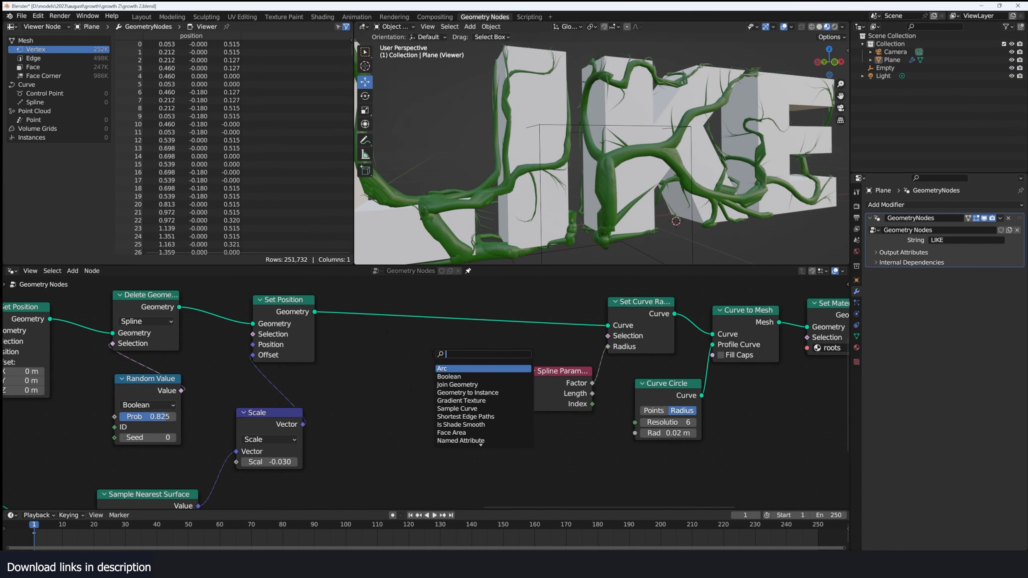
pyautogui.write('random')
pyautogui.press('Return')
pyautogui.click(447, 390)
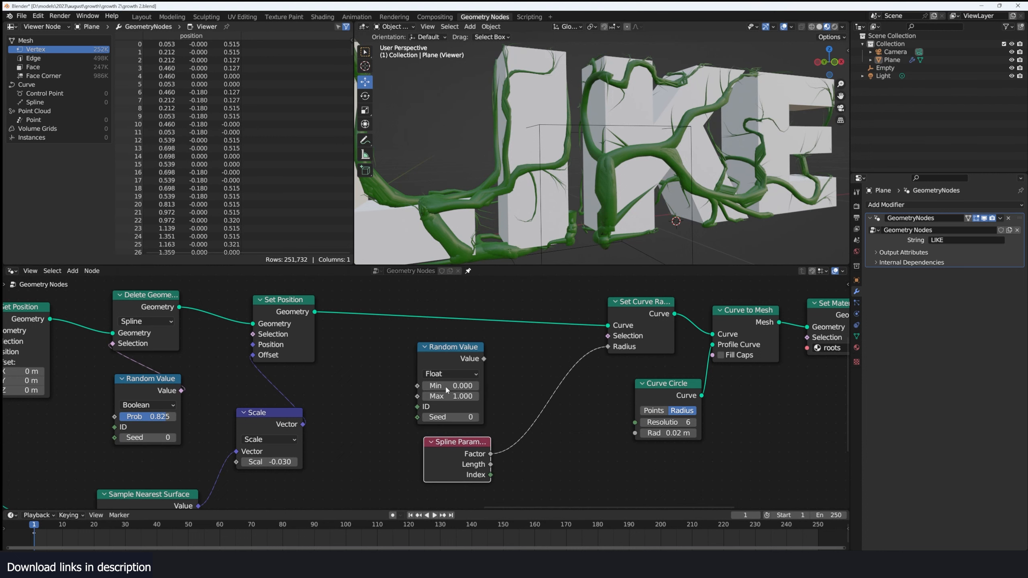
# Insert a Multiply Math node between Spline Parameter and the curve Radius, with the Random Value output as its second value.
pyautogui.hotkey('shift', 'a')
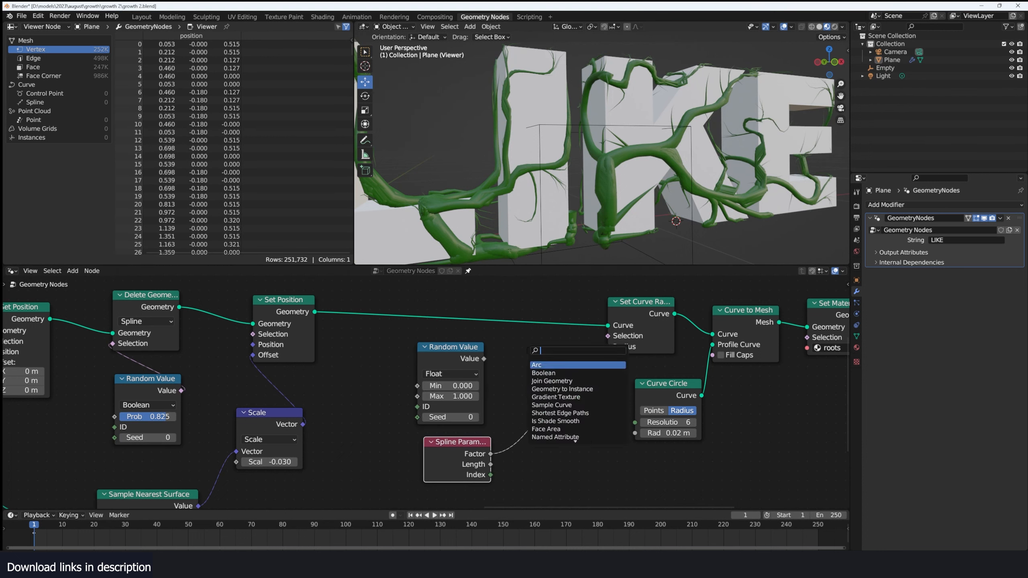
pyautogui.write('math')
pyautogui.press('Return')
pyautogui.click(542, 359)
pyautogui.click(552, 385)
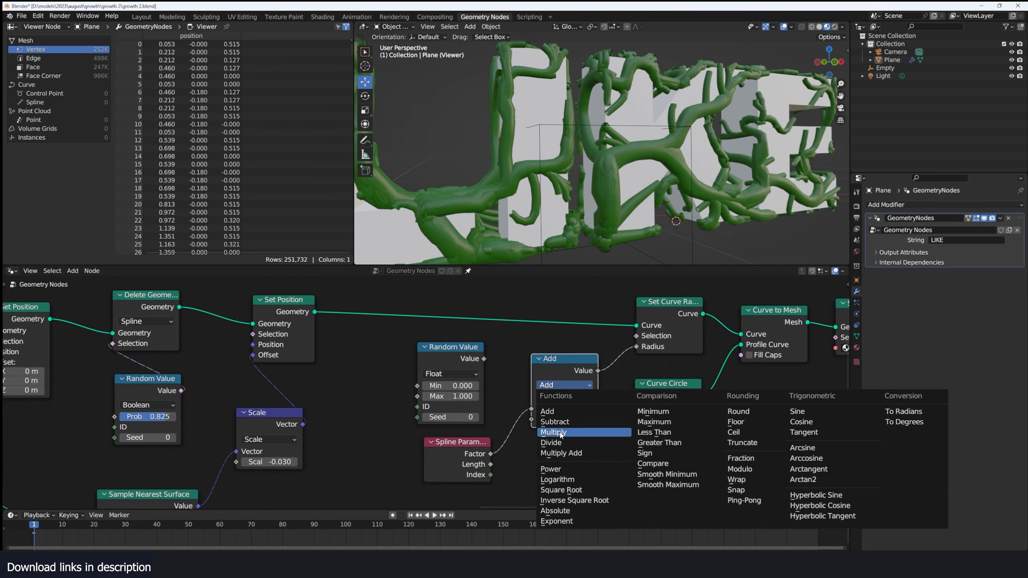
pyautogui.click(553, 432)
pyautogui.moveTo(487, 356); pyautogui.dragTo(533, 419)
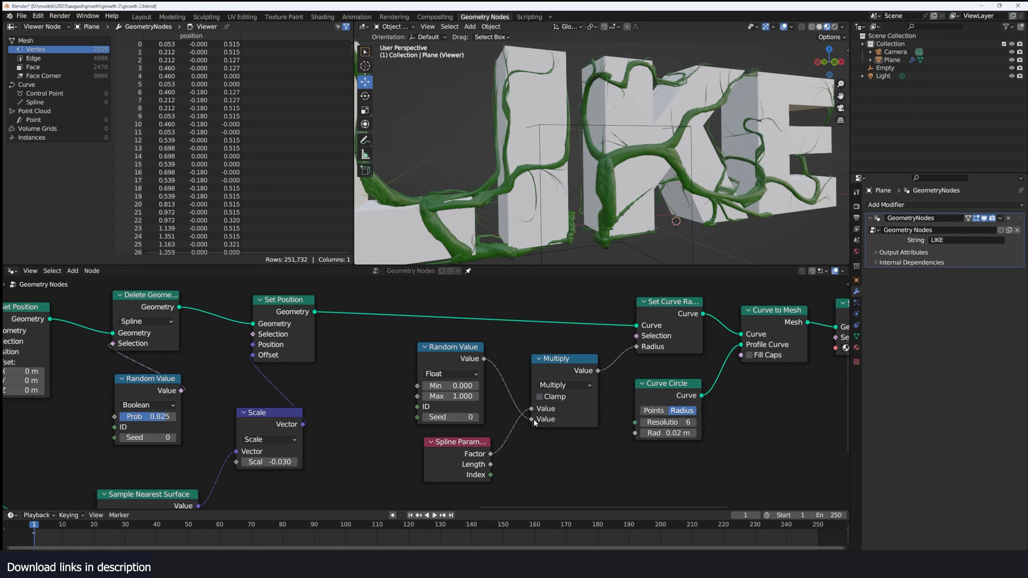
# Set the Max of the Random Value node driving the curve radius to 5.300.
pyautogui.scroll(-2, 592, 248)
pyautogui.moveTo(456, 396); pyautogui.dragTo(504, 396)
pyautogui.scroll(-1, 490, 210)
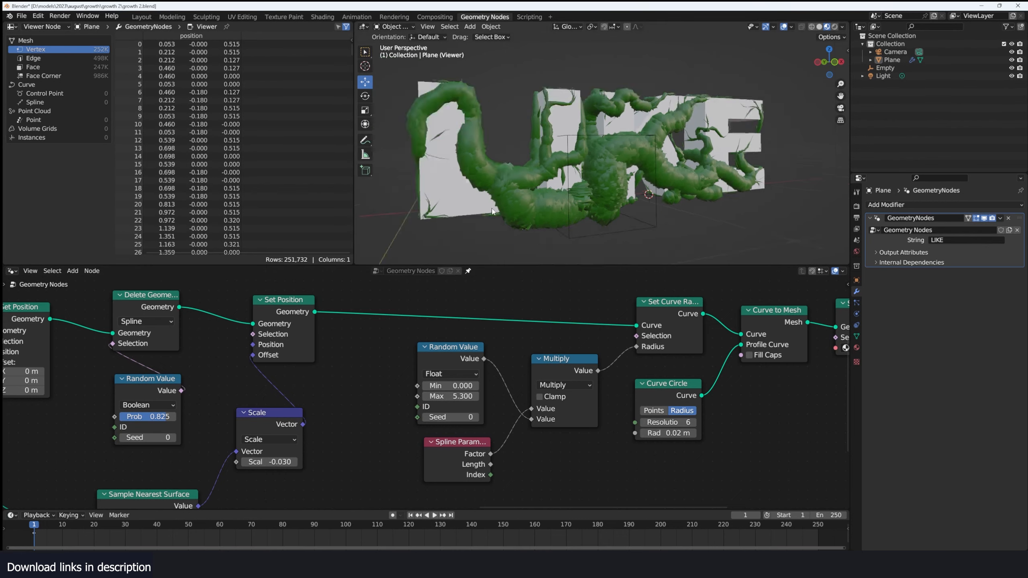
pyautogui.moveTo(492, 203); pyautogui.dragTo(471, 201, button='middle')
pyautogui.scroll(4, 471, 201)
pyautogui.scroll(-5, 572, 231)
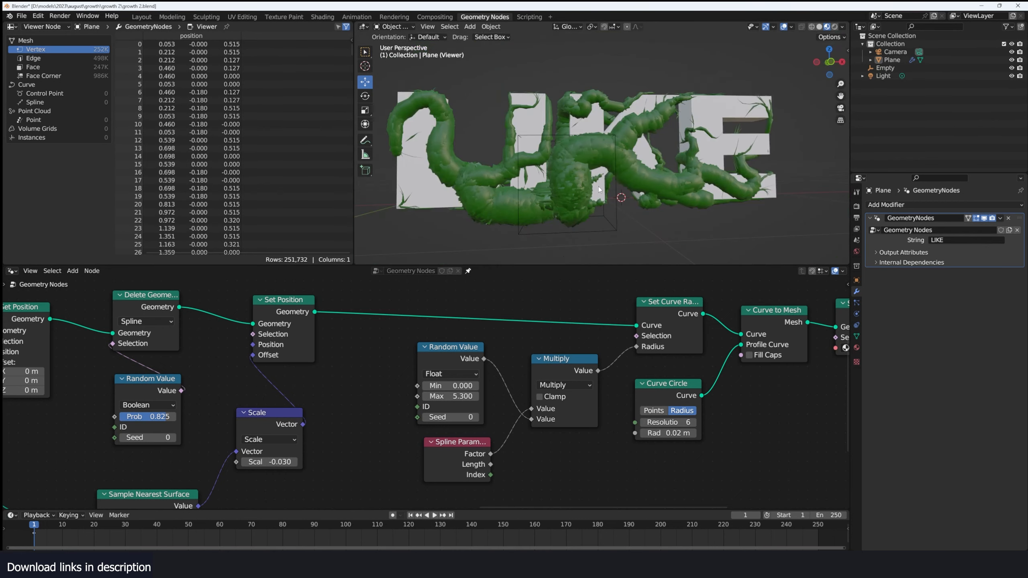
# Preview the radius Random Value output on the geometry with the Viewer node.
pyautogui.keyDown('ctrl'); pyautogui.keyDown('shift'); pyautogui.click(479, 358); pyautogui.keyUp('shift'); pyautogui.keyUp('ctrl')
pyautogui.scroll(5, 630, 150)
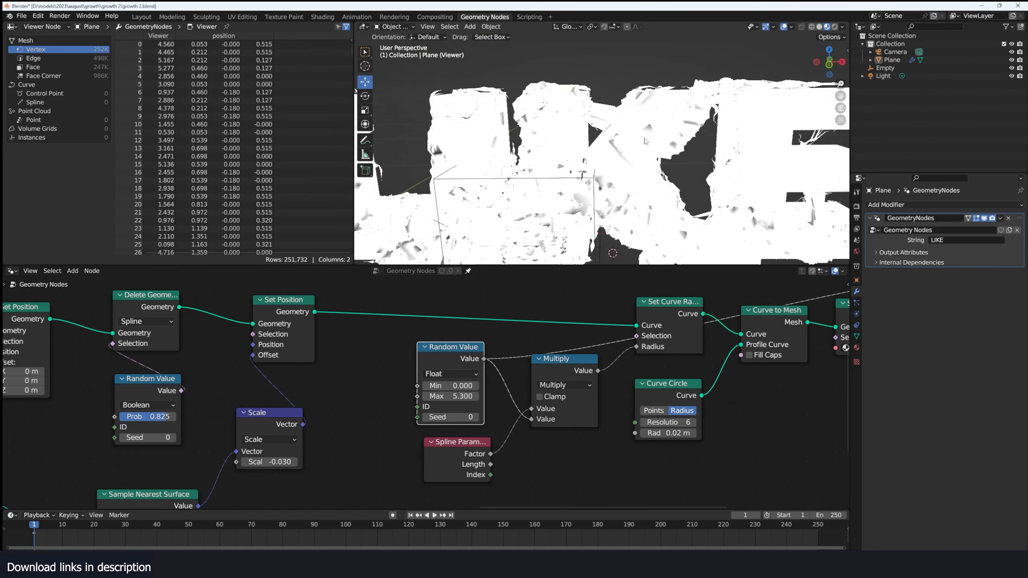
pyautogui.scroll(-6, 554, 155)
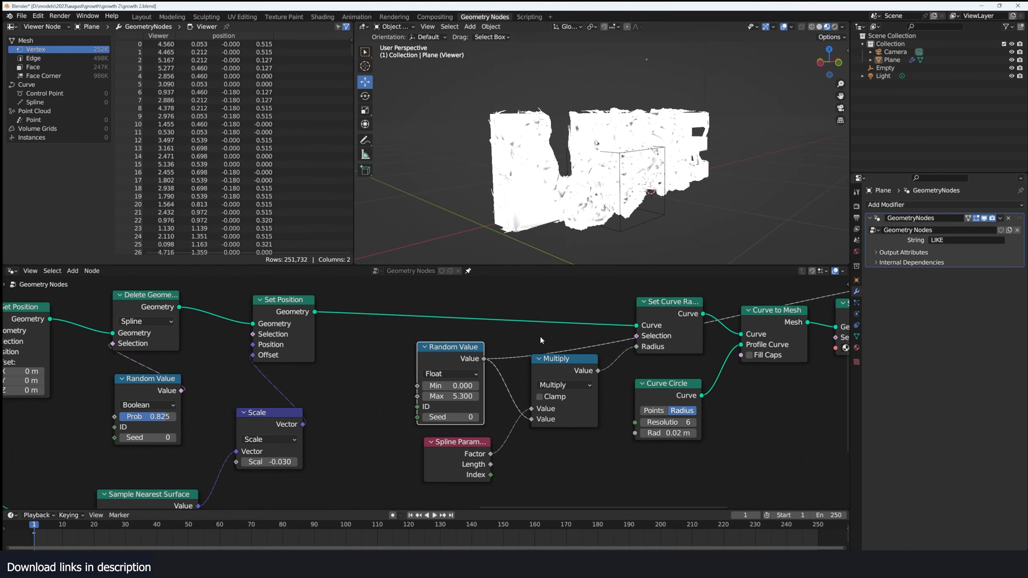
pyautogui.scroll(-2, 540, 335)
pyautogui.scroll(2, 438, 389)
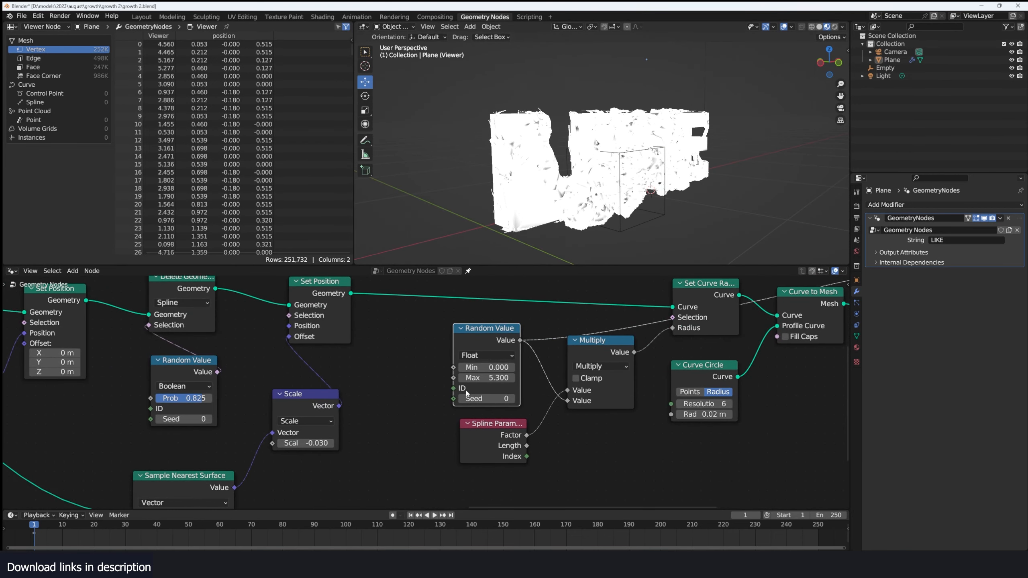
# Move the second Set Position node and its Scale node closer to Delete Geometry.
pyautogui.scroll(1, 489, 335)
pyautogui.moveTo(371, 369); pyautogui.dragTo(437, 404, button='middle')
pyautogui.scroll(-2, 488, 390)
pyautogui.moveTo(364, 312); pyautogui.dragTo(368, 301, button='middle')
pyautogui.moveTo(369, 300); pyautogui.dragTo(340, 301)
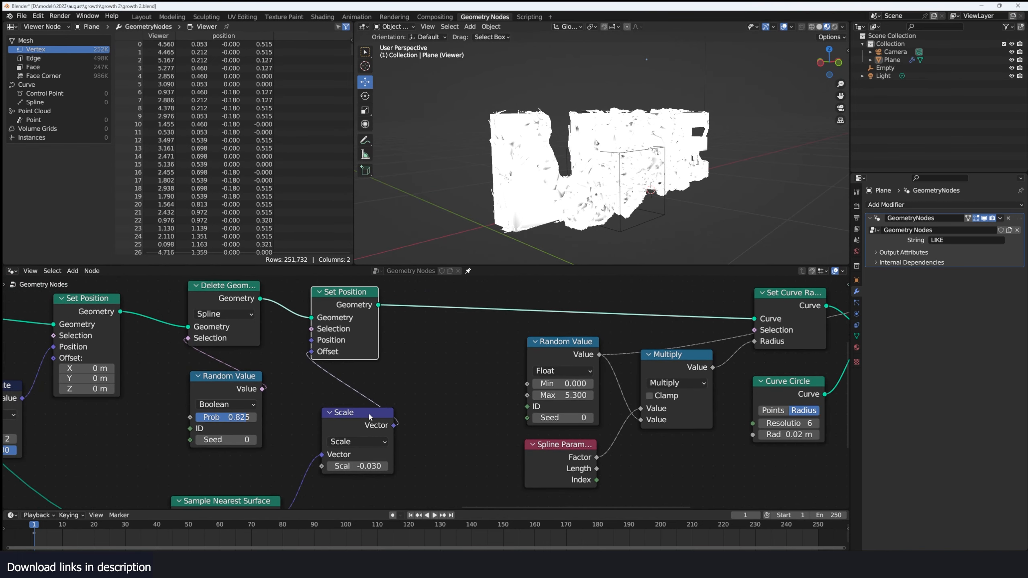
pyautogui.moveTo(369, 415); pyautogui.dragTo(340, 393)
pyautogui.moveTo(442, 392); pyautogui.dragTo(441, 364, button='middle')
pyautogui.scroll(1, 440, 364)
pyautogui.scroll(-3, 453, 362)
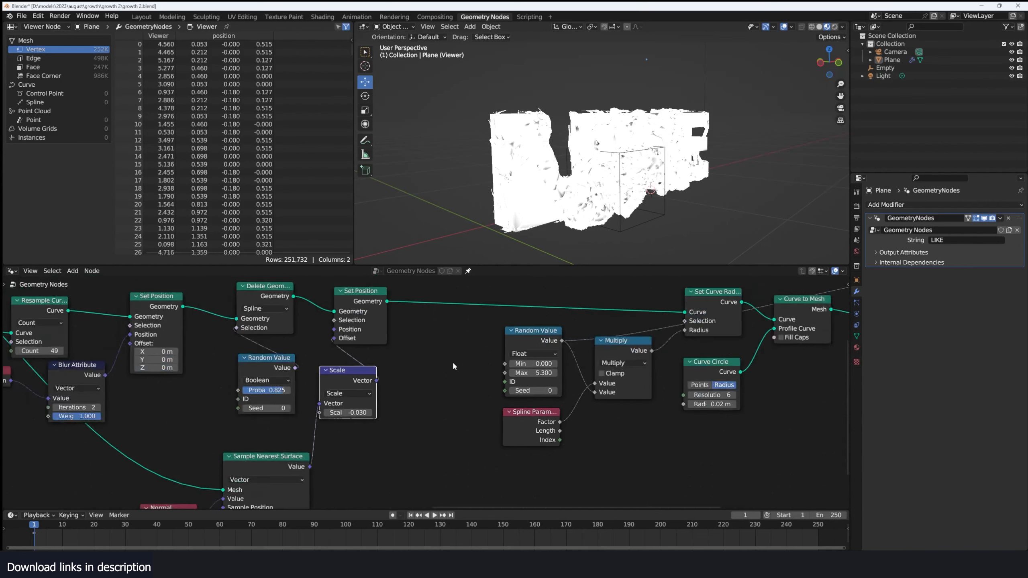
# Insert a Capture Attribute node between the second Set Position and Set Curve Radius.
pyautogui.moveTo(373, 319); pyautogui.dragTo(355, 324, button='middle')
pyautogui.hotkey('shift', 'a')
pyautogui.click(423, 323)
pyautogui.write('ca')
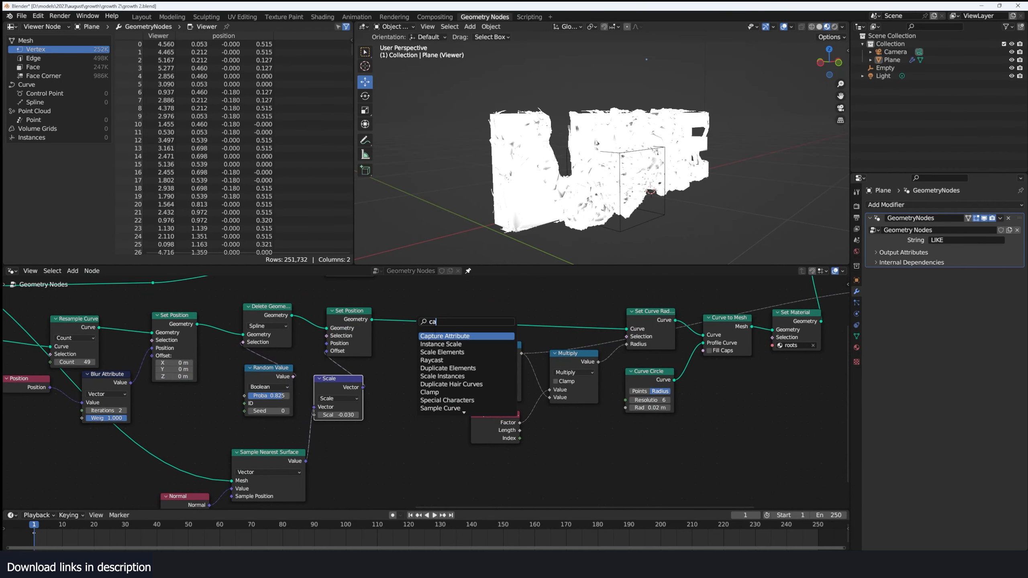
pyautogui.press('Return')
pyautogui.click(423, 319)
pyautogui.scroll(3, 424, 394)
# Add an ID node below the Capture Attribute node and set Capture Attribute's domain to Spline.
pyautogui.hotkey('shift', 'a')
pyautogui.click(411, 349)
pyautogui.write('id')
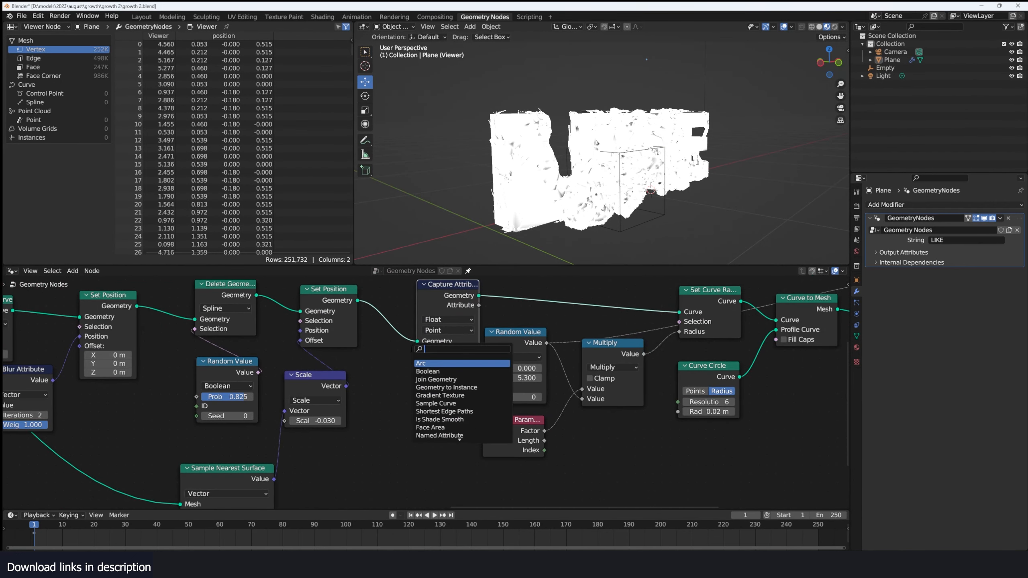
pyautogui.press('Return')
pyautogui.click(461, 323)
pyautogui.click(461, 331)
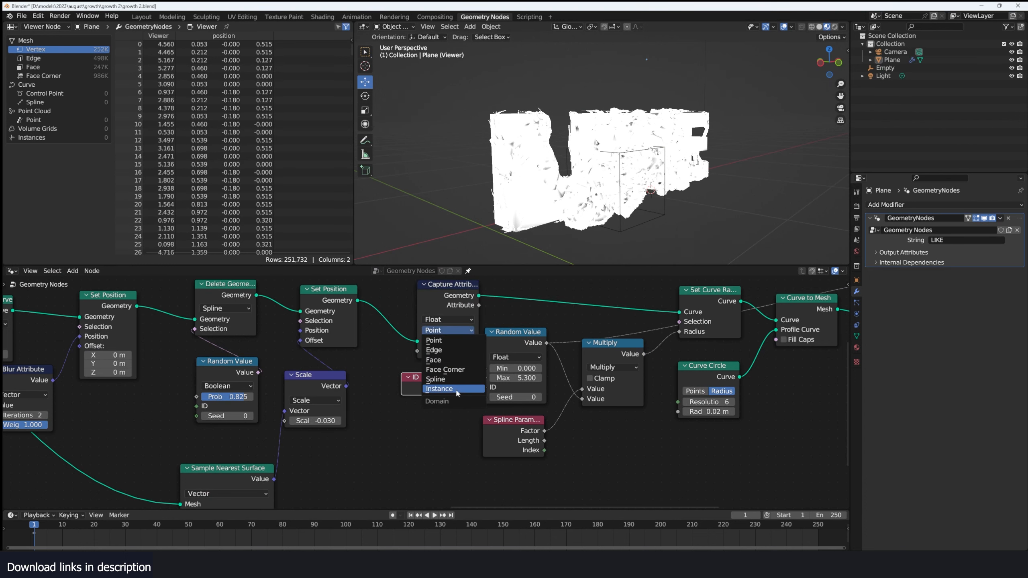
pyautogui.click(466, 381)
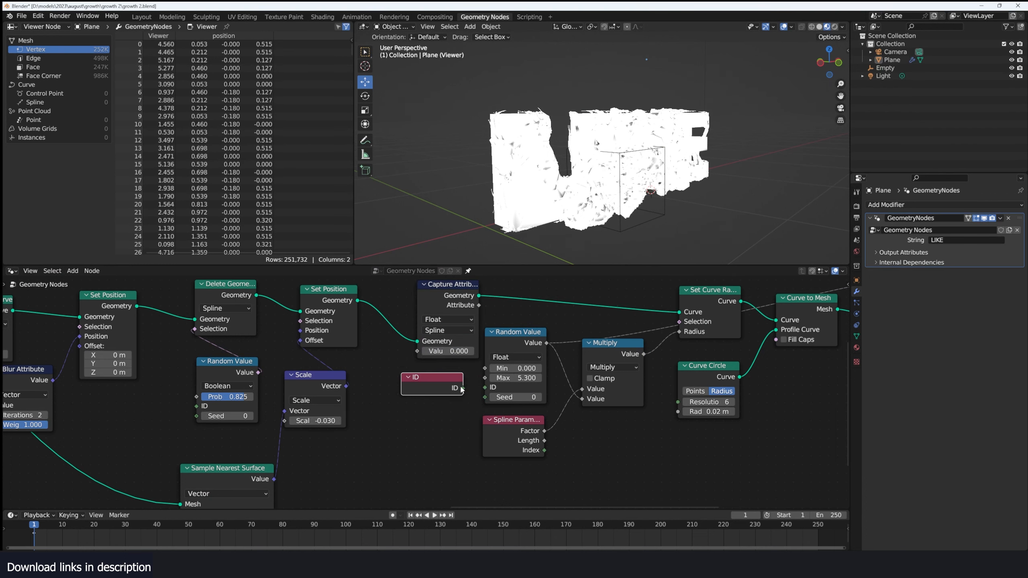
# Feed ID into Capture Attribute's Value as Integer and link its Attribute output to the radius Random Value's ID.
pyautogui.moveTo(461, 389); pyautogui.dragTo(417, 351)
pyautogui.moveTo(489, 317); pyautogui.dragTo(442, 317, button='middle')
pyautogui.click(393, 321)
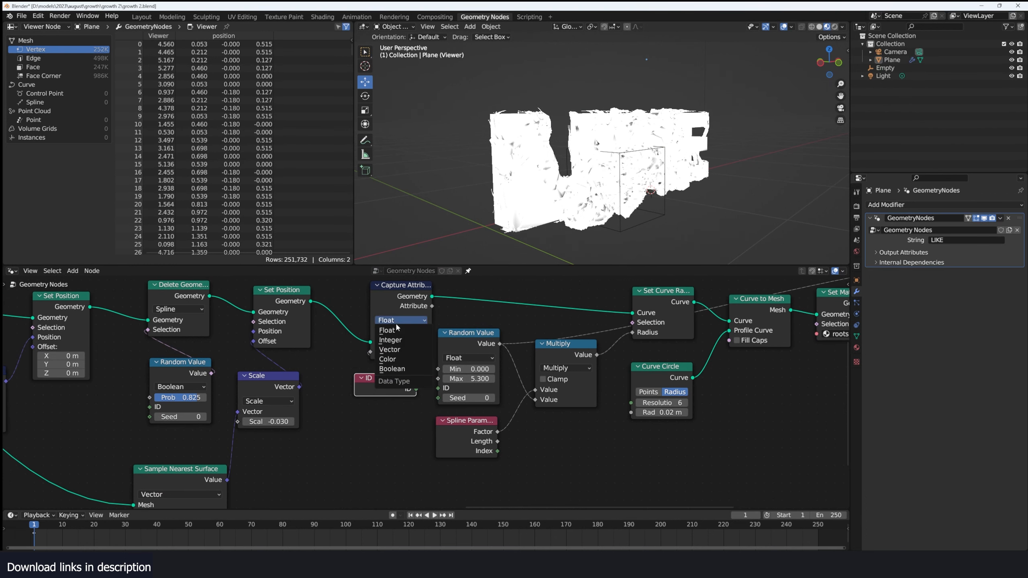
pyautogui.click(398, 343)
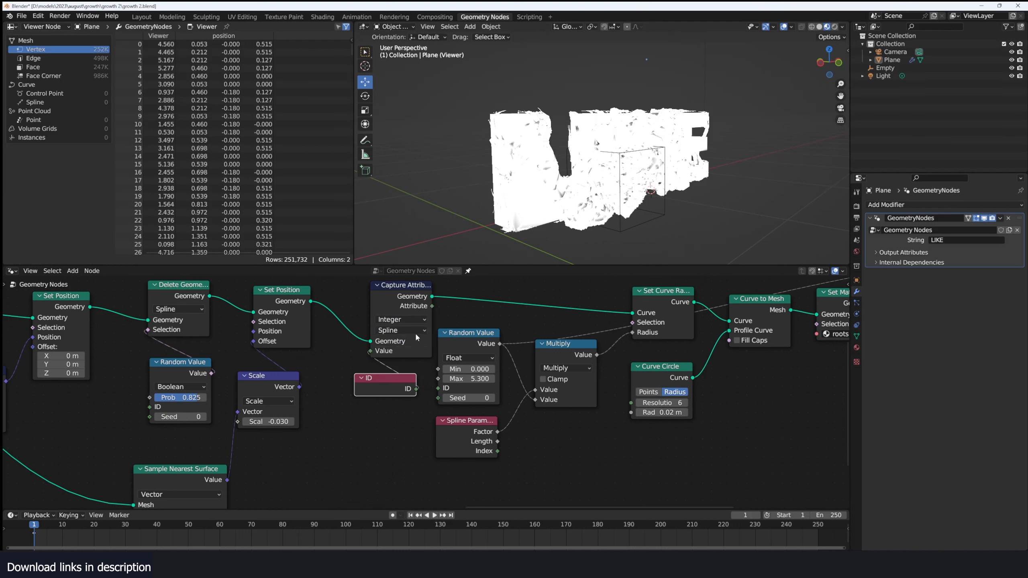
pyautogui.moveTo(432, 305); pyautogui.dragTo(438, 388)
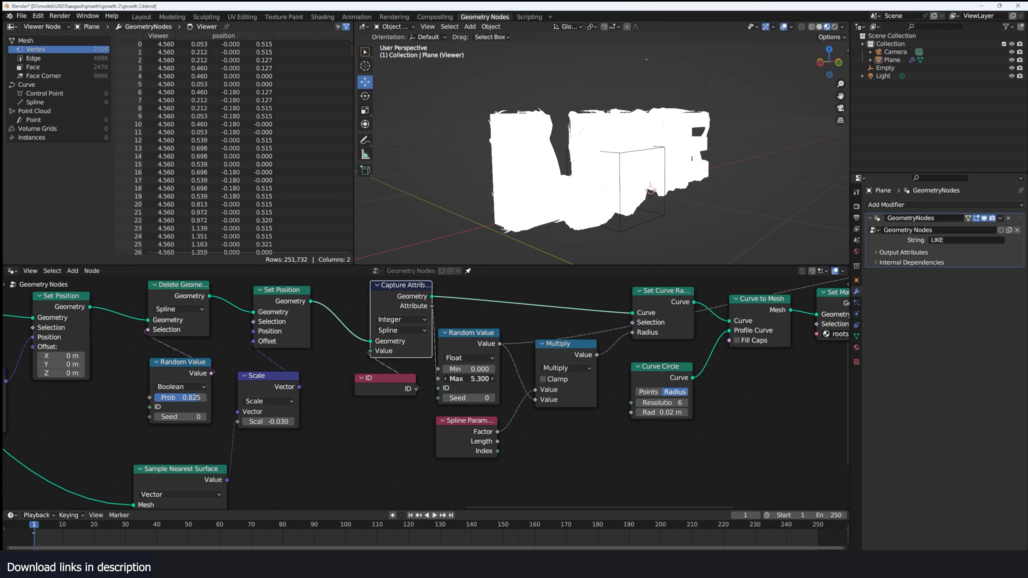
# Set the radius Random Value's Max to 1.000 and preview the Join Geometry output with the Viewer node.
pyautogui.press('Return')
pyautogui.scroll(6, 583, 262)
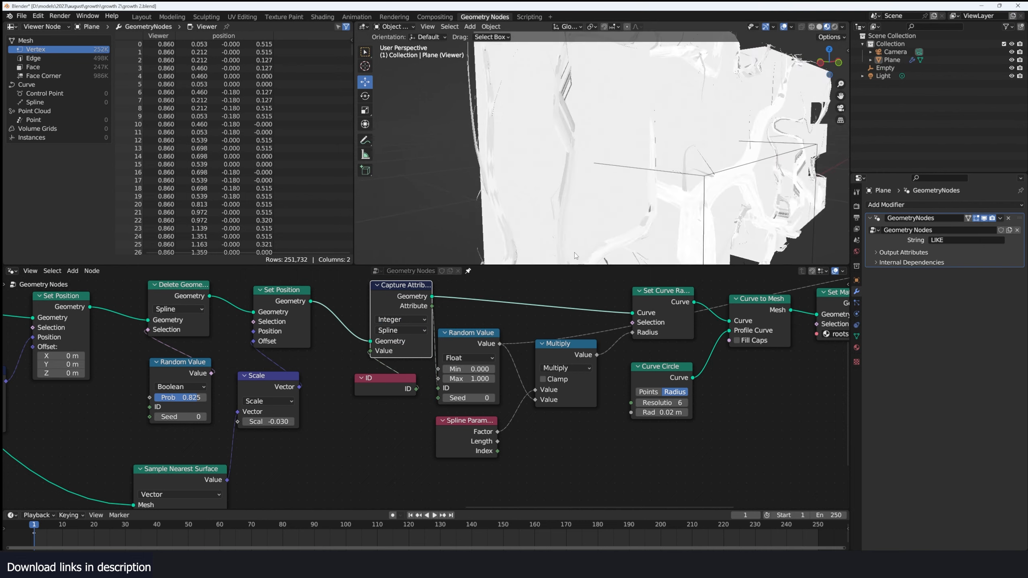
pyautogui.scroll(-5, 603, 225)
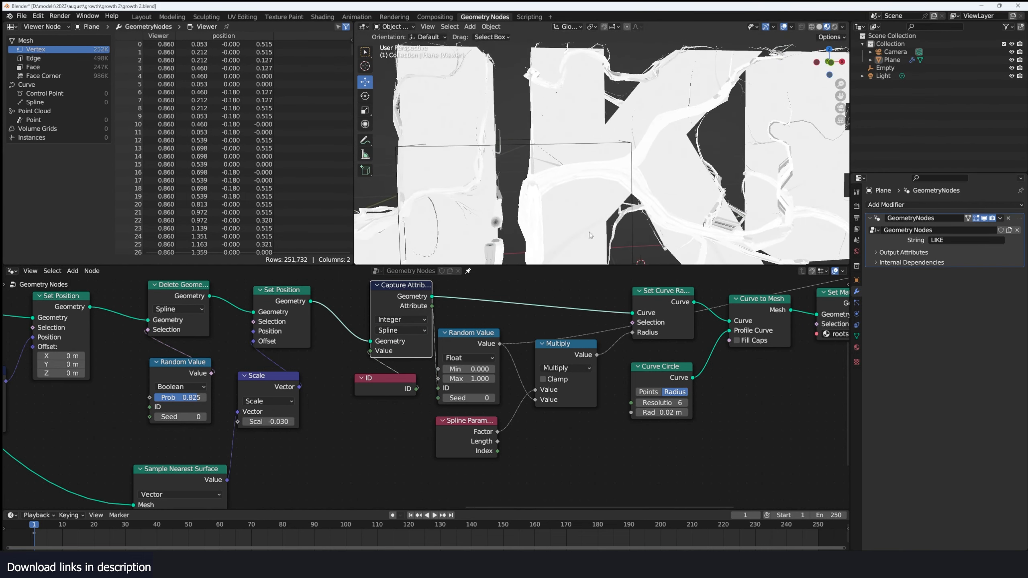
pyautogui.press('Home')
pyautogui.scroll(-2, 532, 372)
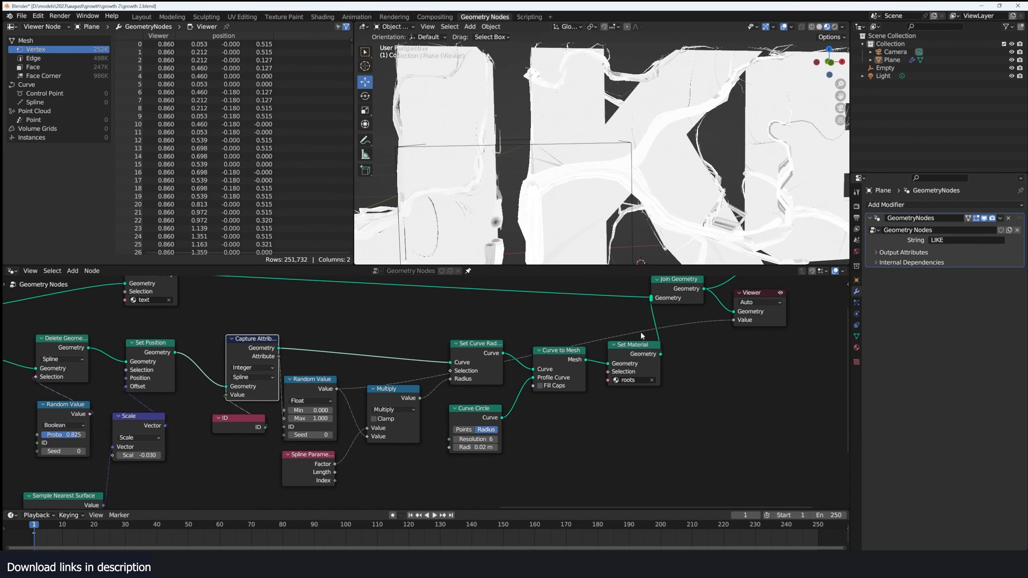
pyautogui.keyDown('ctrl'); pyautogui.keyDown('shift'); pyautogui.click(599, 333); pyautogui.keyUp('shift'); pyautogui.keyUp('ctrl')
pyautogui.moveTo(623, 351); pyautogui.dragTo(599, 351)
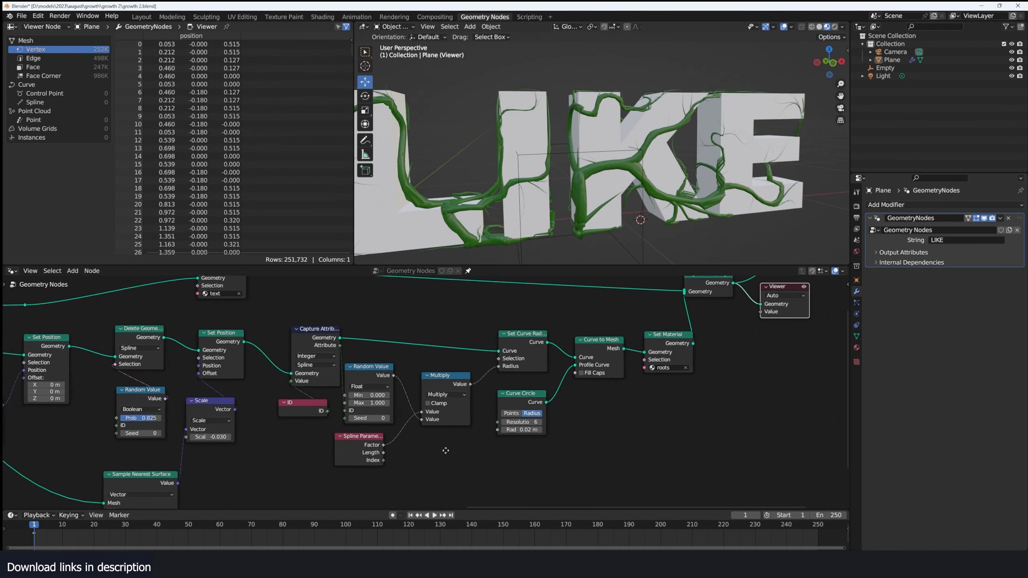
# Space out the Curve Circle and Multiply nodes and set the radius Random Value's Max to 1.900.
pyautogui.scroll(3, 419, 395)
pyautogui.moveTo(547, 394); pyautogui.dragTo(610, 405)
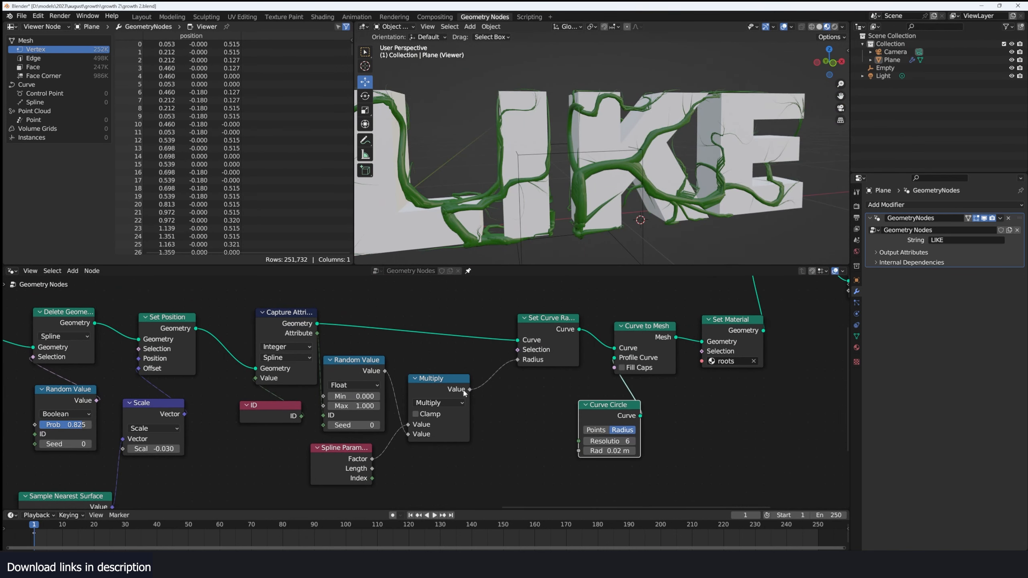
pyautogui.moveTo(465, 389); pyautogui.dragTo(482, 397)
pyautogui.moveTo(362, 406); pyautogui.dragTo(398, 406)
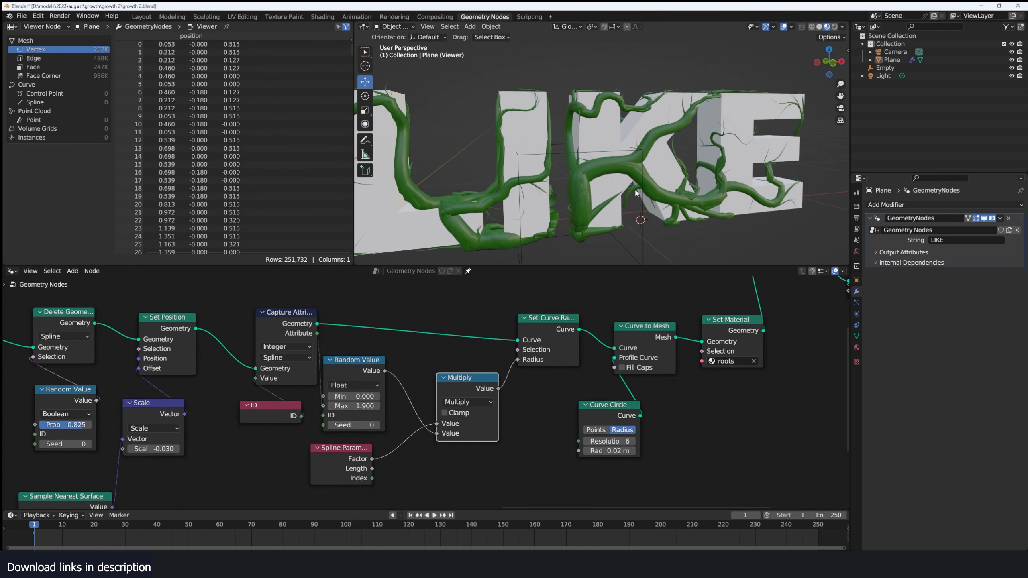
pyautogui.moveTo(636, 194); pyautogui.dragTo(668, 161, button='middle')
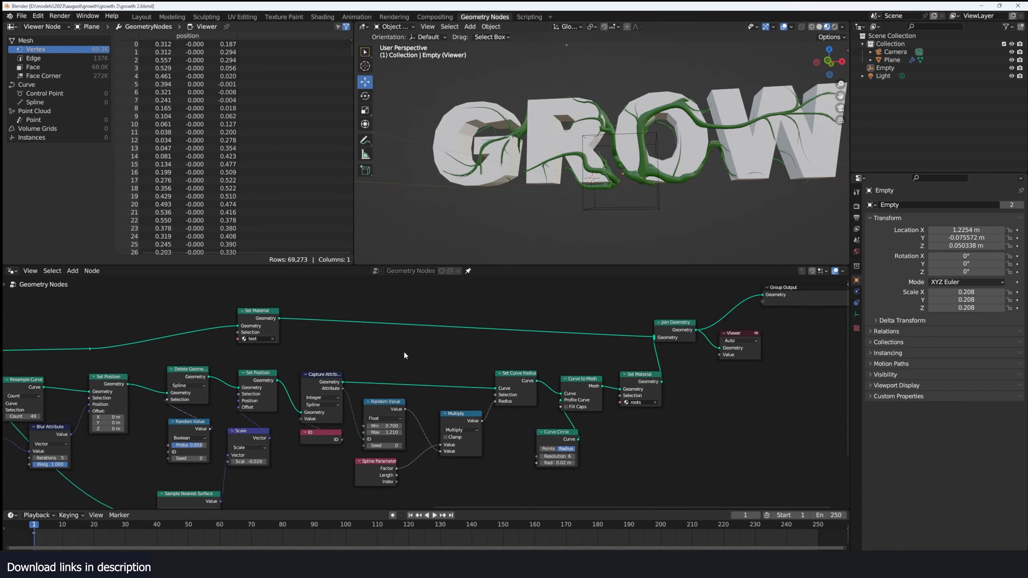
# Move the Join Geometry, Viewer and Group Output nodes together farther away from the roots Set Material node.
pyautogui.scroll(3, 423, 367)
pyautogui.moveTo(433, 367); pyautogui.dragTo(384, 367, button='middle')
pyautogui.moveTo(593, 246); pyautogui.dragTo(596, 246, button='middle')
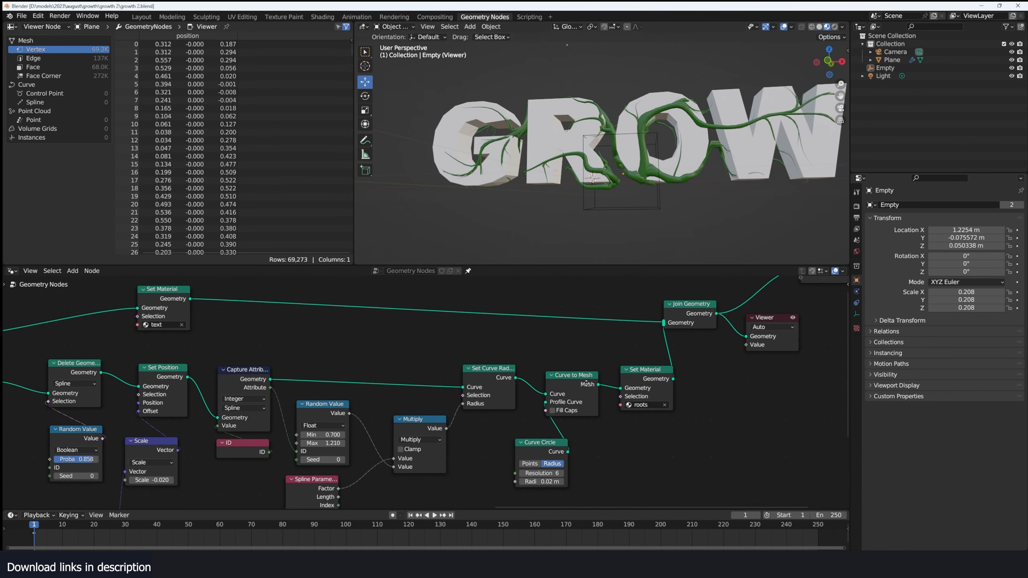
pyautogui.moveTo(586, 382); pyautogui.dragTo(382, 389, button='middle')
pyautogui.moveTo(607, 317); pyautogui.dragTo(482, 395, button='middle')
pyautogui.moveTo(631, 328); pyautogui.dragTo(361, 414)
pyautogui.press('g')
pyautogui.click(534, 419)
pyautogui.click(418, 432)
# Insert a Trim Curve node between Capture Attribute and Set Curve Radius and set its Start to 0.075.
pyautogui.moveTo(419, 432); pyautogui.dragTo(553, 390, button='middle')
pyautogui.scroll(1, 435, 412)
pyautogui.moveTo(283, 444); pyautogui.dragTo(300, 393, button='middle')
pyautogui.moveTo(230, 387); pyautogui.dragTo(394, 376, button='middle')
pyautogui.hotkey('shift', 'a')
pyautogui.write('R')
pyautogui.press('BackSpace')
pyautogui.write('TRIM')
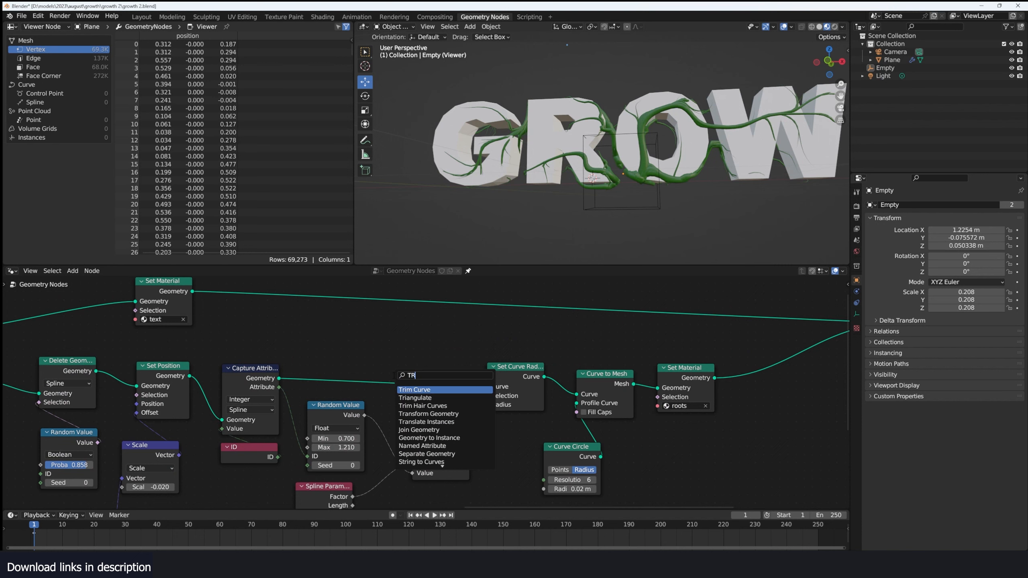
pyautogui.press('Return')
pyautogui.click(419, 371)
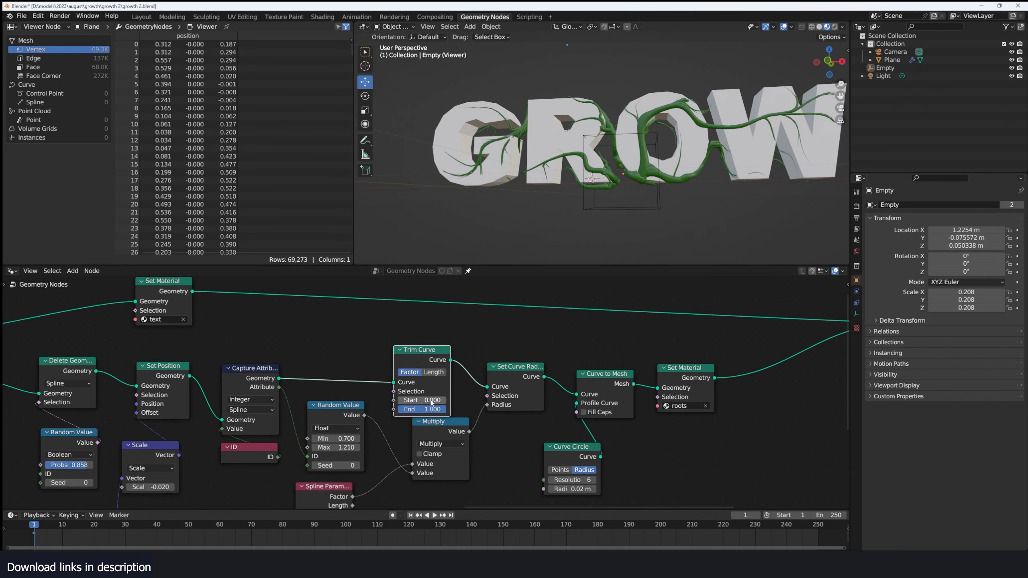
pyautogui.moveTo(409, 400)
pyautogui.mouseDown()
pyautogui.moveTo(443, 400)
pyautogui.moveTo(409, 400)
pyautogui.mouseUp()
# Add a Group Input node above Trim Curve and expose Trim Curve's Start as a new group input.
pyautogui.moveTo(410, 340); pyautogui.dragTo(425, 377, button='middle')
pyautogui.hotkey('shift', 'a')
pyautogui.write('gr')
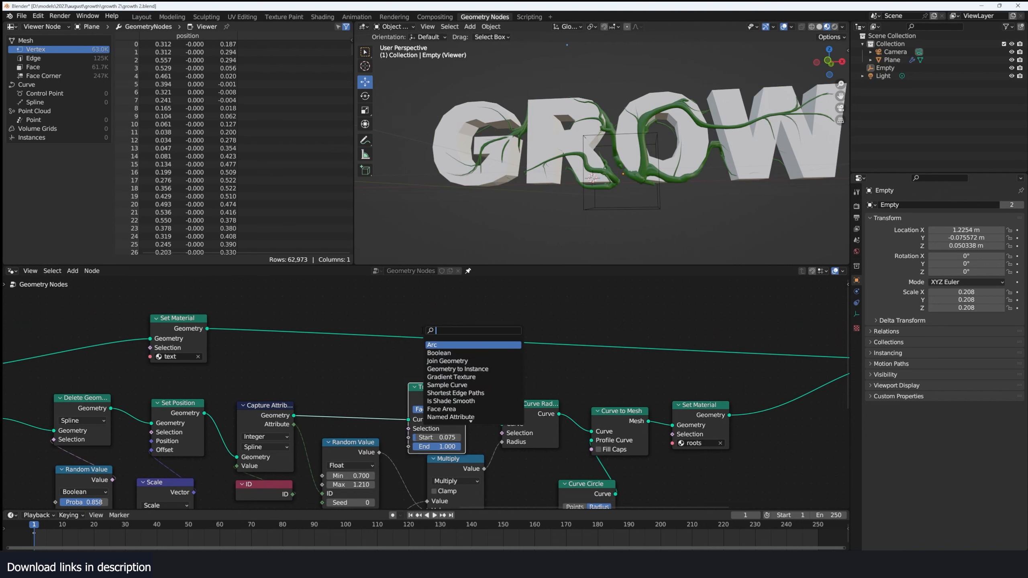
pyautogui.write('o')
pyautogui.press('Return')
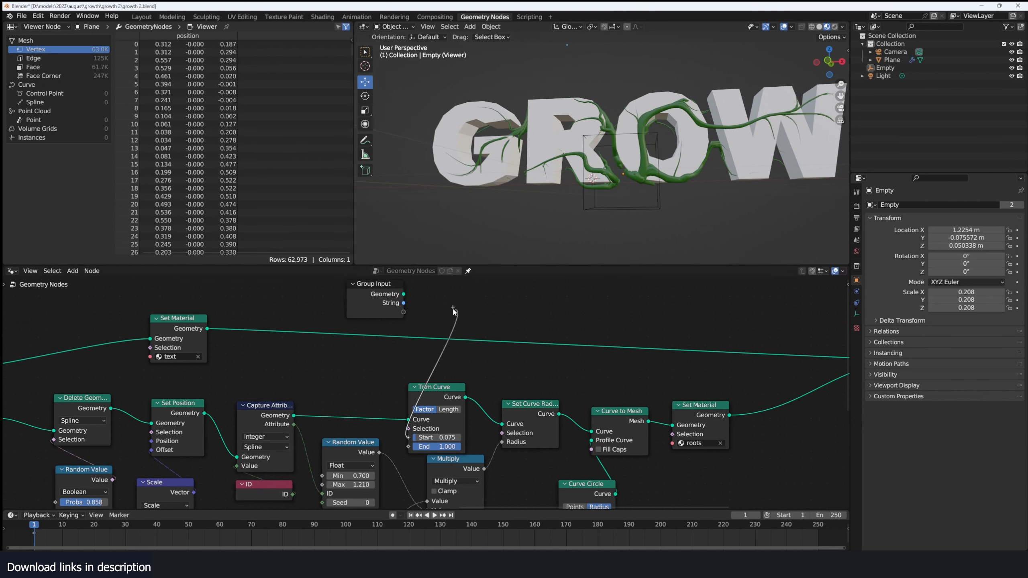
pyautogui.moveTo(407, 311); pyautogui.dragTo(406, 312)
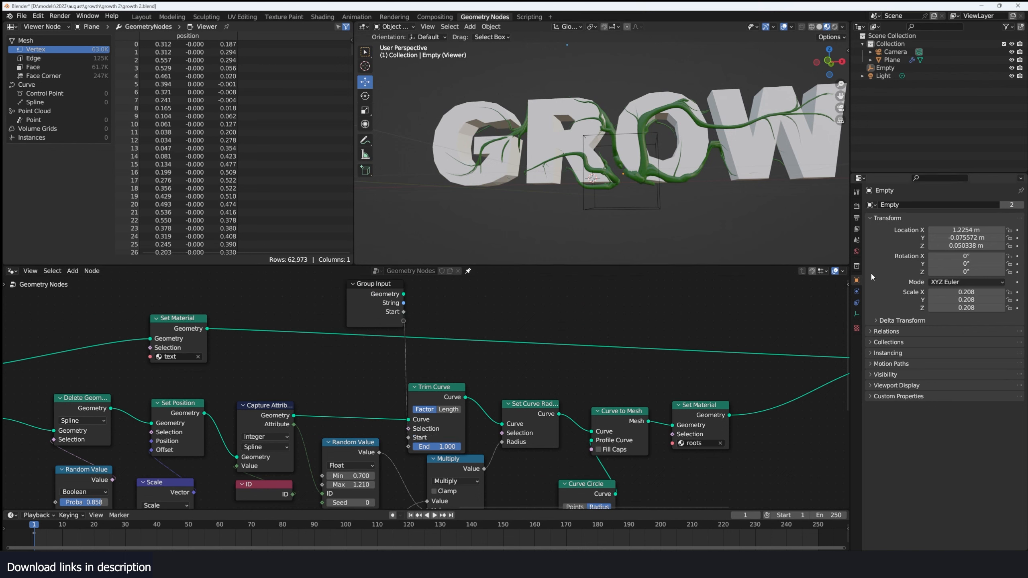
# Try trimming the roots with the text object's Start input at values such as 0.360, ending at 0.000.
pyautogui.click(792, 135)
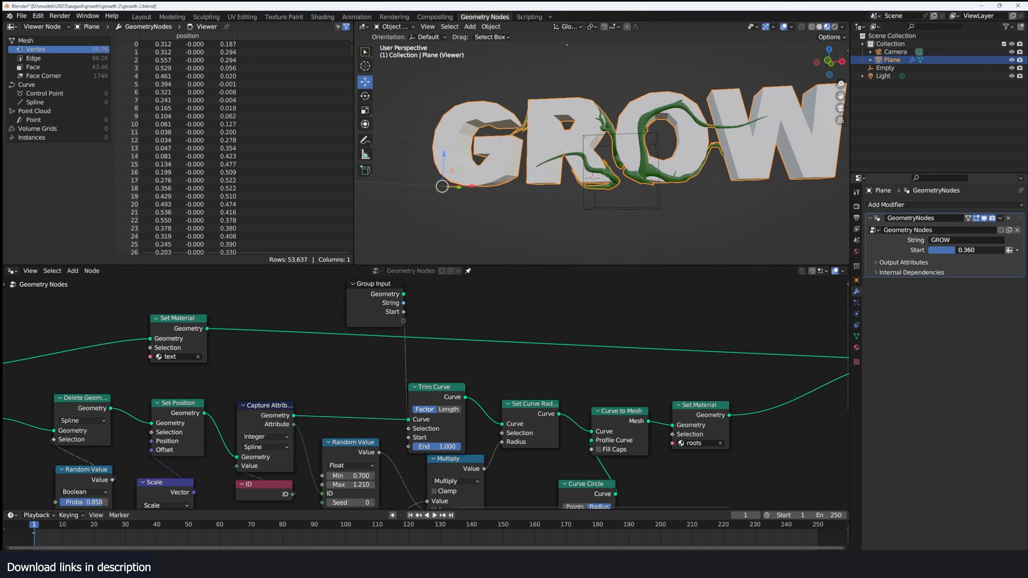
pyautogui.click(724, 188)
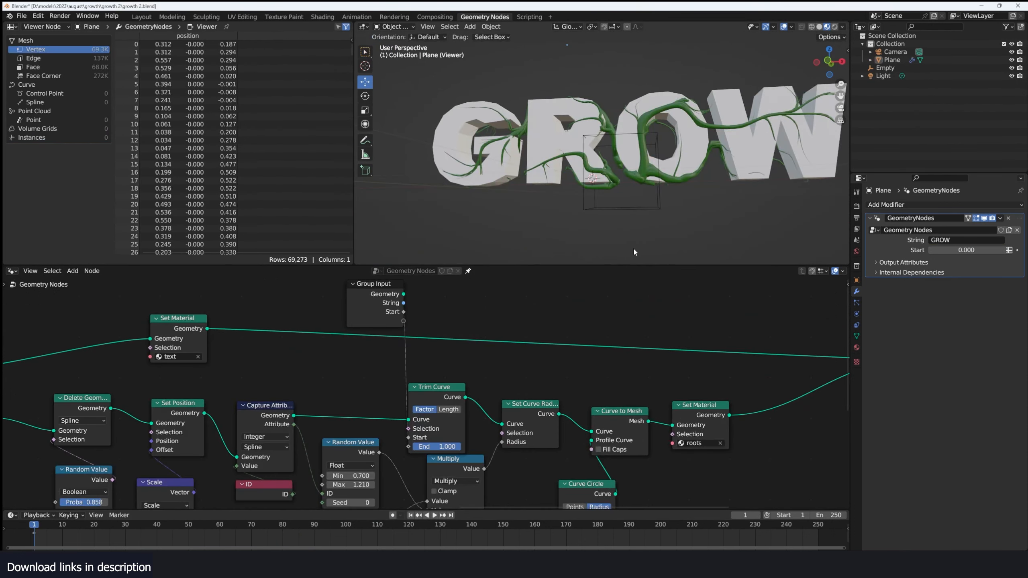
pyautogui.moveTo(634, 252); pyautogui.dragTo(638, 260, button='middle')
pyautogui.scroll(-4, 629, 379)
pyautogui.keyDown('shift'); pyautogui.moveTo(711, 220); pyautogui.dragTo(679, 219, button='middle'); pyautogui.keyUp('shift')
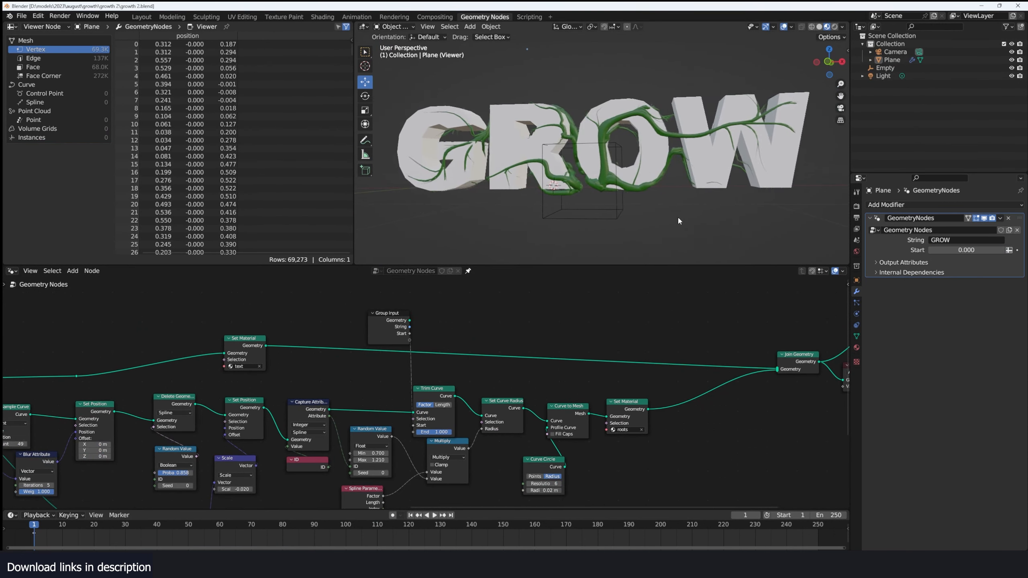
# Place the 3D cursor in front of the letter W, add a plane there and scale it down.
pyautogui.keyDown('shift'); pyautogui.rightClick(723, 214); pyautogui.keyUp('shift')
pyautogui.hotkey('shift', 'a')
pyautogui.click(748, 215)
pyautogui.moveTo(748, 216); pyautogui.dragTo(728, 233, button='middle')
pyautogui.press('s')
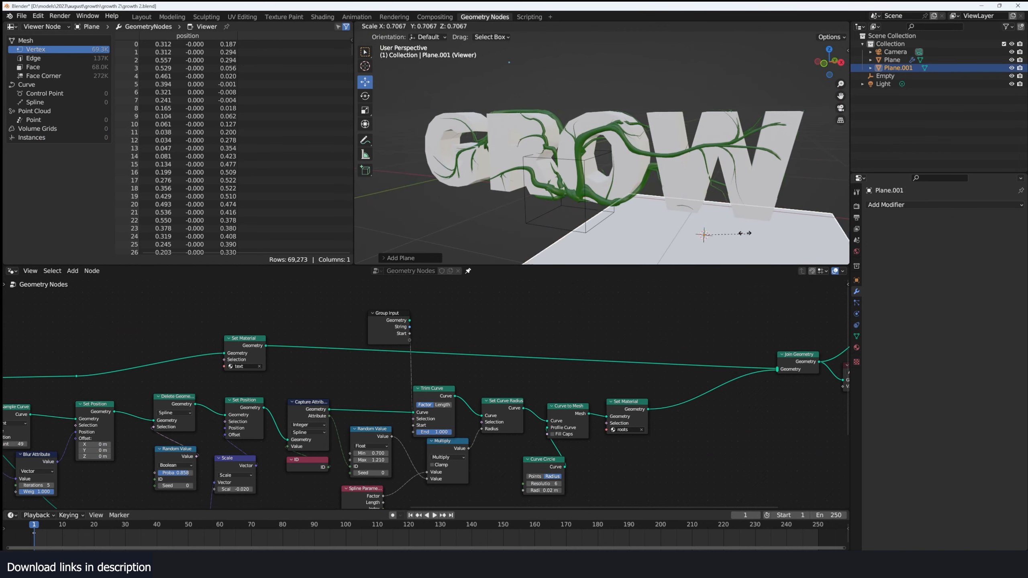
# Narrow the new plane's end edges to about 0.46 of their width to form a pointed leaf outline.
pyautogui.press('s')
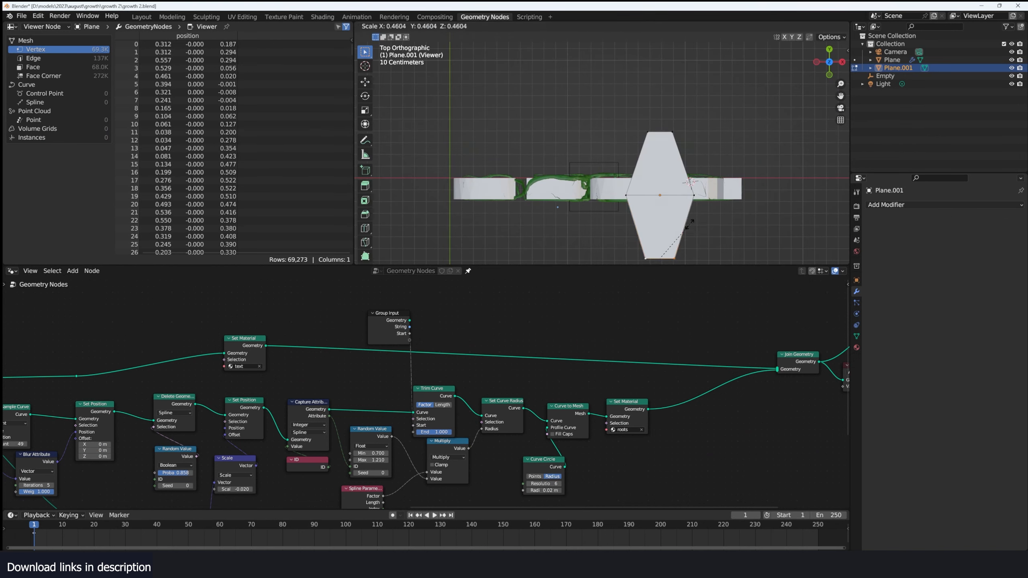
pyautogui.click(691, 223)
pyautogui.press('Tab')
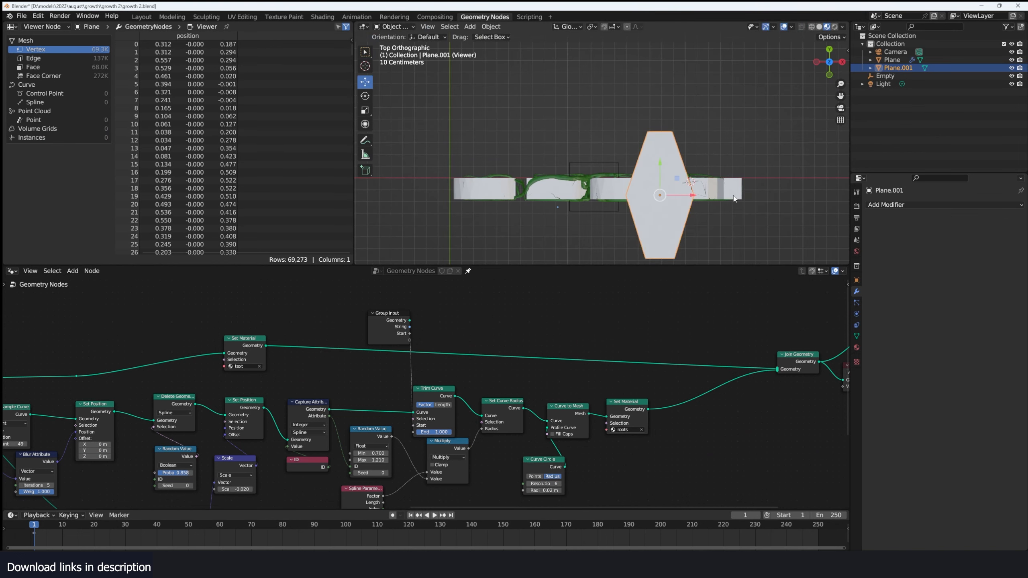
# Raise the leaf mesh's middle part along global Z to give the leaf an arched shape.
pyautogui.hotkey('ctrl', '1')
pyautogui.press('Tab')
pyautogui.press('g')
pyautogui.press('z')
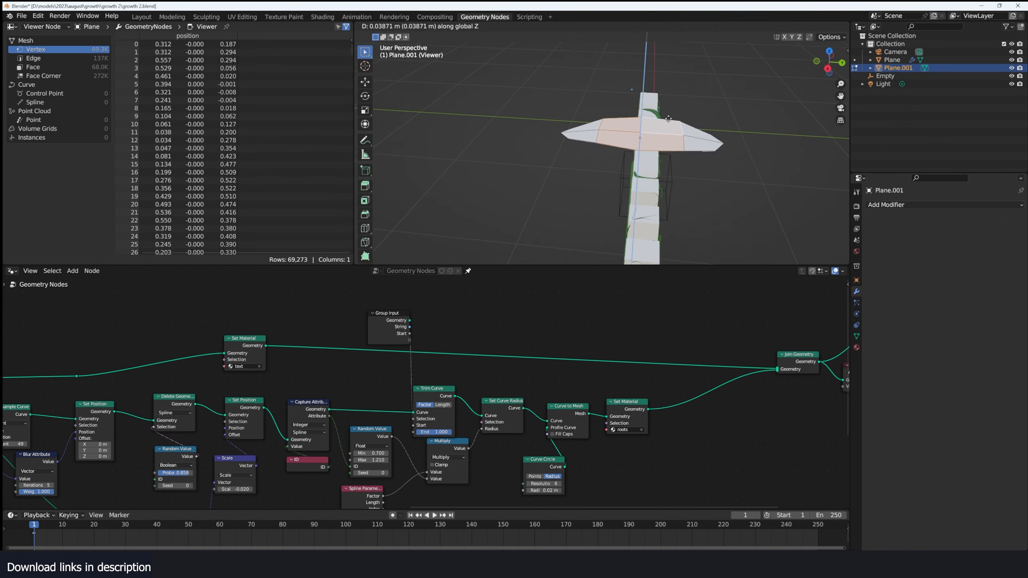
pyautogui.click(643, 128)
pyautogui.keyDown('shift'); pyautogui.click(679, 122); pyautogui.keyUp('shift')
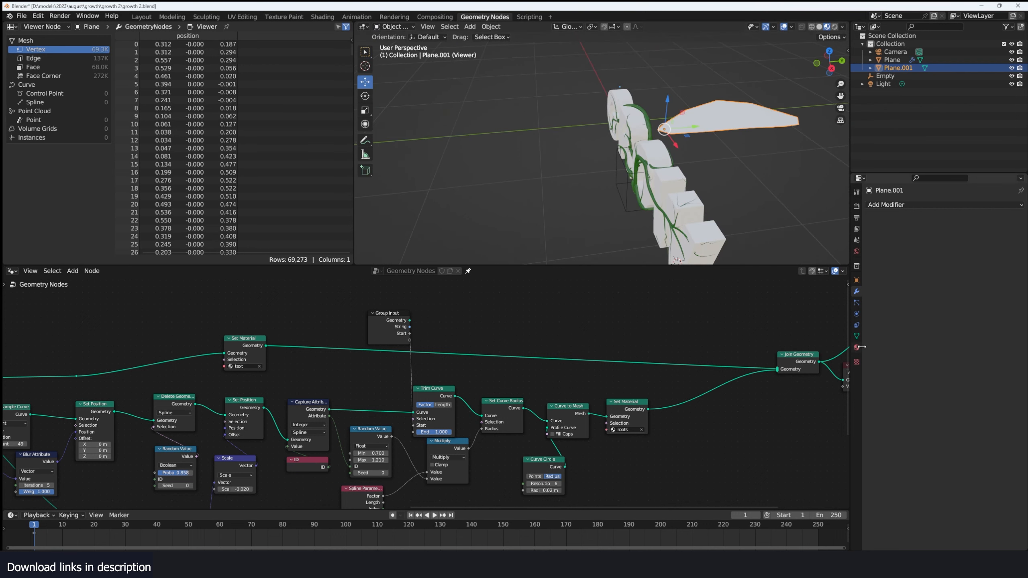
# Create a new material on the leaf plane and give it an orange base color.
pyautogui.click(857, 347)
pyautogui.click(950, 240)
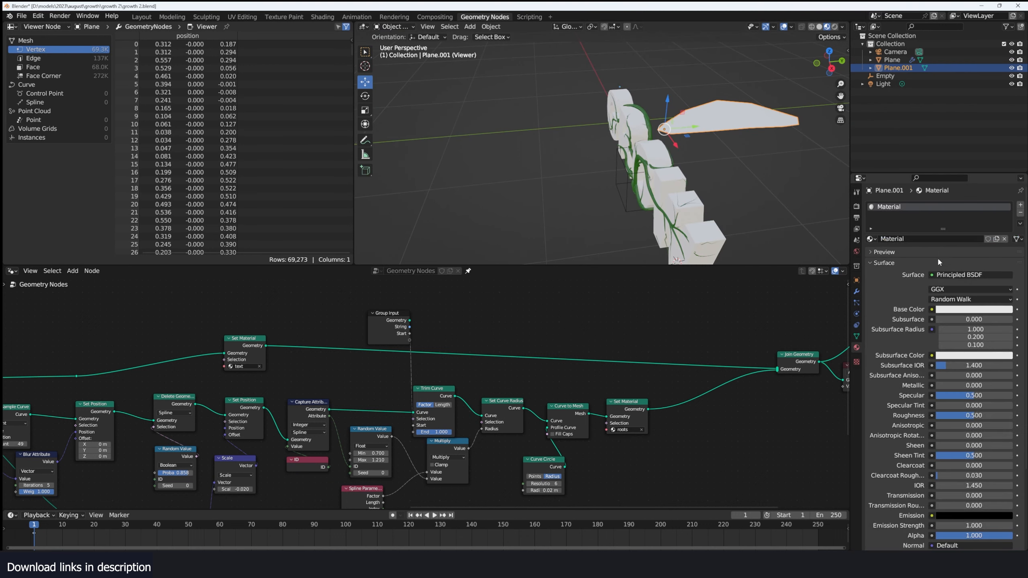
pyautogui.click(969, 309)
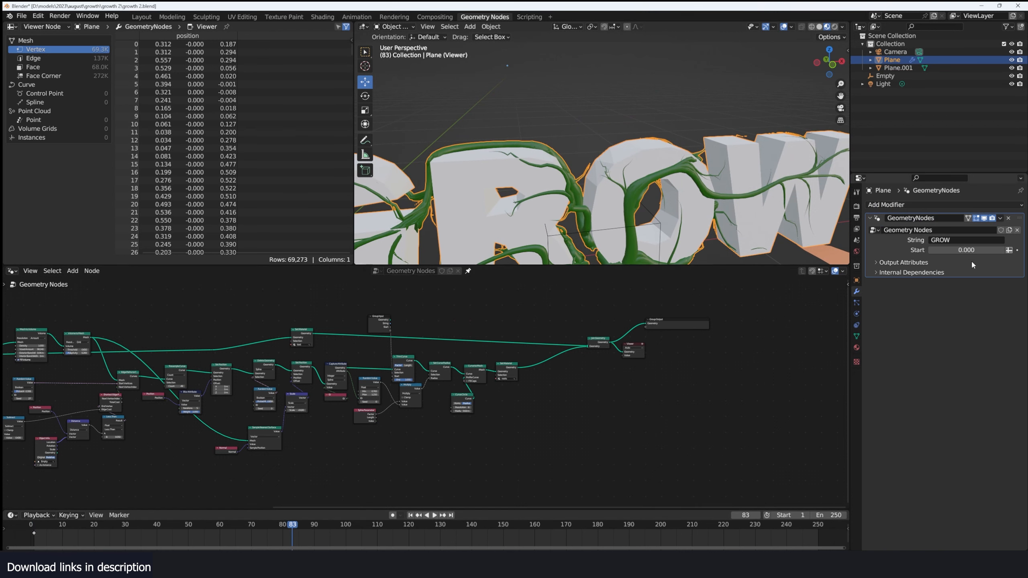
# Keyframe the modifier's Start from 1.000 at frame 1 to 0.000 at frame 83 and play back the root growth.
pyautogui.click(1017, 250)
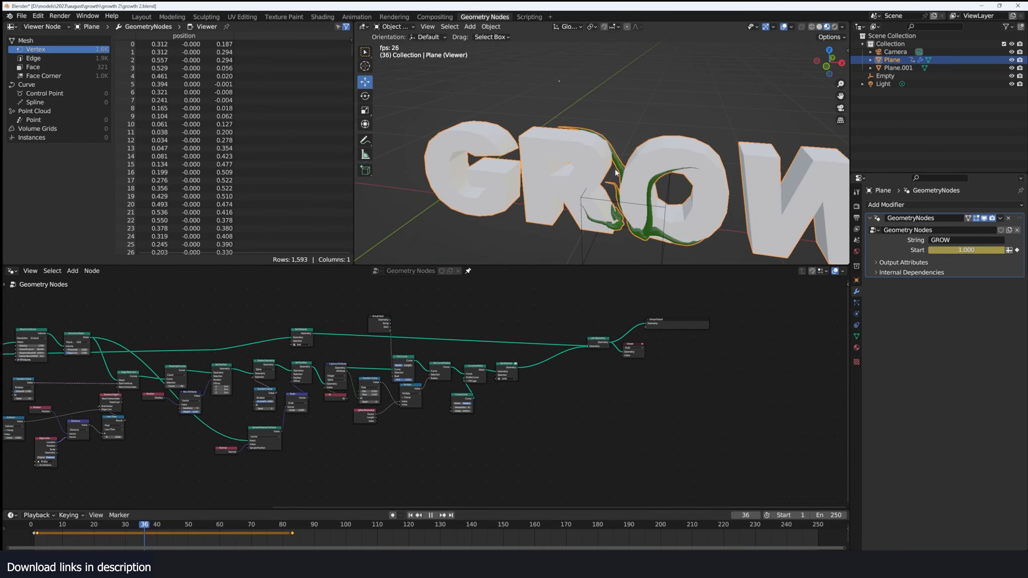
pyautogui.click(614, 167)
pyautogui.moveTo(615, 167); pyautogui.dragTo(657, 173, button='middle')
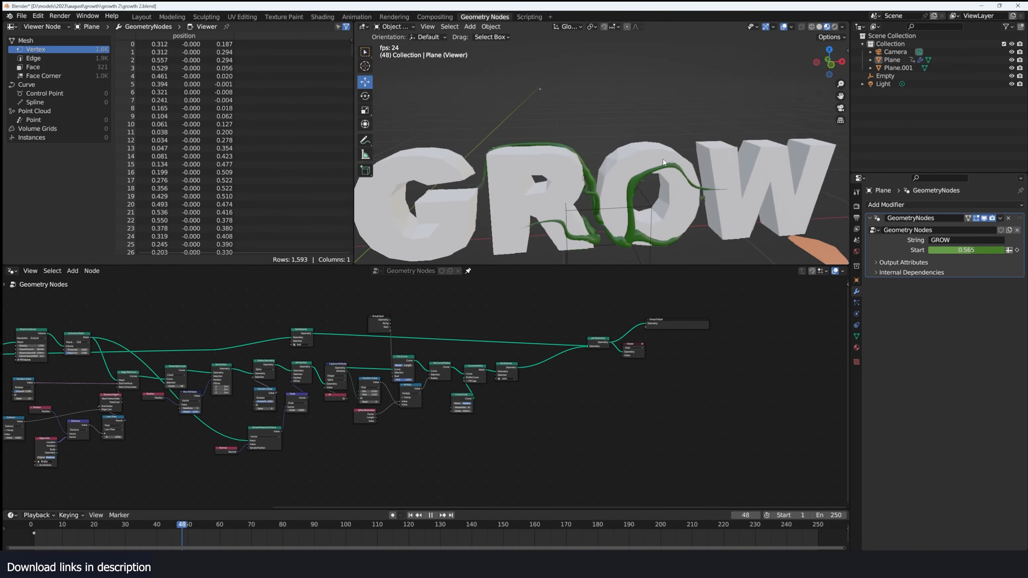
pyautogui.press('space')
pyautogui.click(634, 199)
pyautogui.keyDown('shift'); pyautogui.moveTo(623, 257); pyautogui.dragTo(670, 226, button='middle'); pyautogui.keyUp('shift')
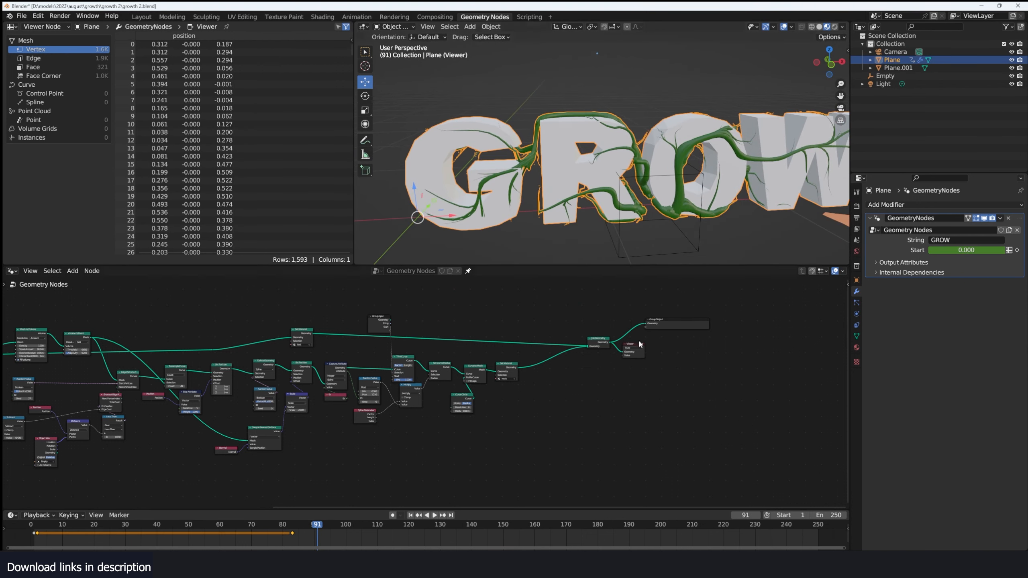
# Preview the Capture Attribute node's geometry output with the Viewer node.
pyautogui.scroll(5, 518, 391)
pyautogui.moveTo(518, 391); pyautogui.dragTo(546, 384, button='middle')
pyautogui.scroll(1, 504, 386)
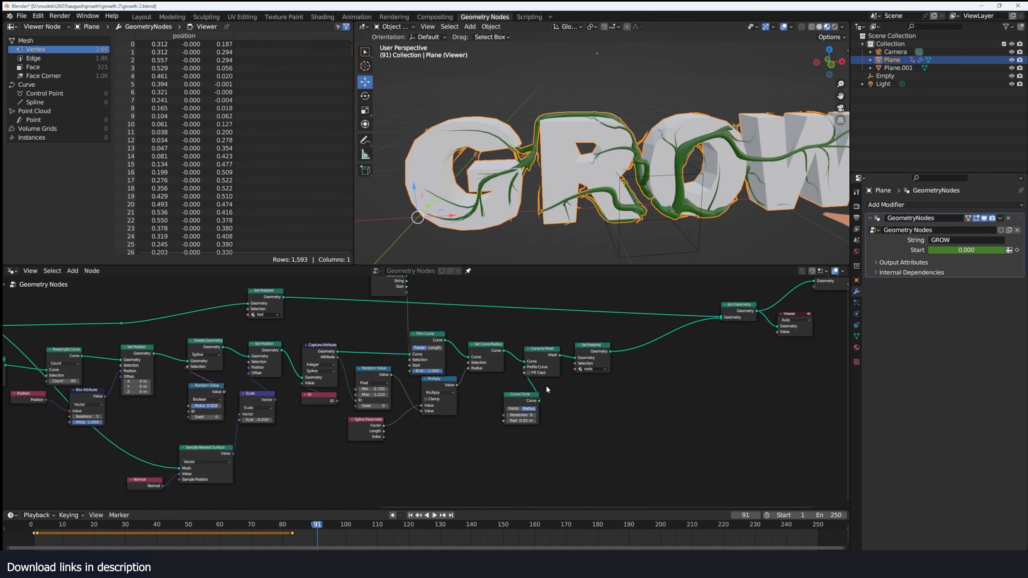
pyautogui.moveTo(273, 345); pyautogui.dragTo(357, 362, button='middle')
pyautogui.moveTo(481, 355); pyautogui.dragTo(347, 319, button='middle')
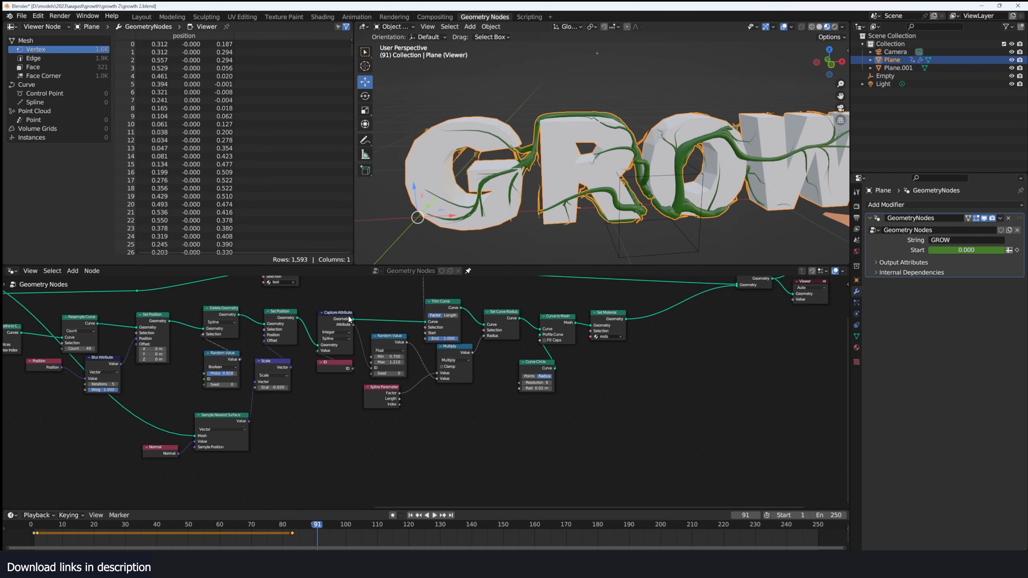
pyautogui.click(350, 319)
pyautogui.moveTo(486, 364); pyautogui.dragTo(311, 366, button='middle')
pyautogui.hotkey('shift', 'a')
pyautogui.keyDown('ctrl'); pyautogui.keyDown('shift'); pyautogui.click(244, 311); pyautogui.keyUp('shift'); pyautogui.keyUp('ctrl')
# Add a Distribute Points on Faces node, connect the Capture Attribute geometry to its Mesh input and its points to the Viewer.
pyautogui.scroll(1, 319, 364)
pyautogui.moveTo(315, 382); pyautogui.dragTo(305, 388)
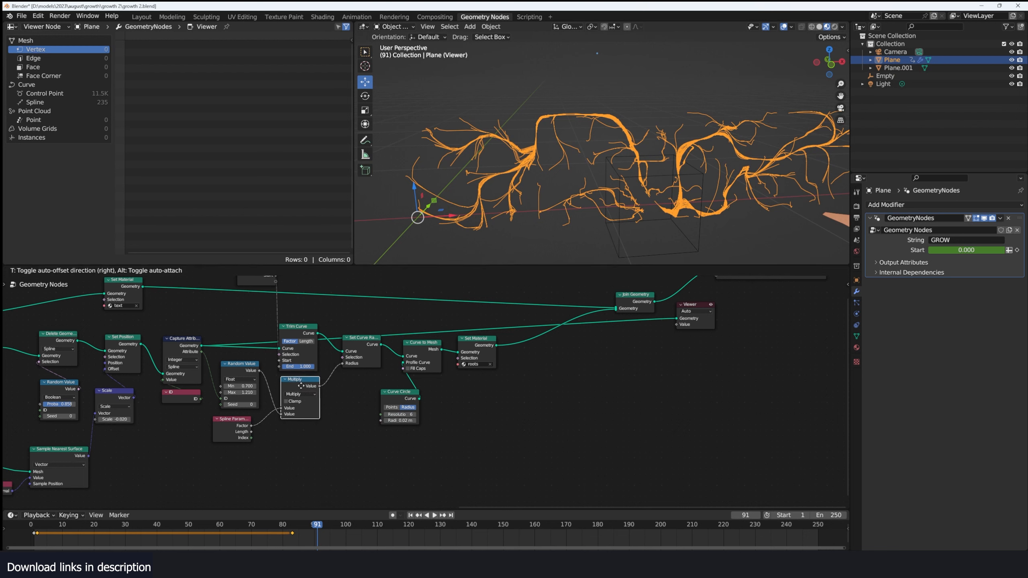
pyautogui.hotkey('shift', 'a')
pyautogui.click(547, 295)
pyautogui.write('dist')
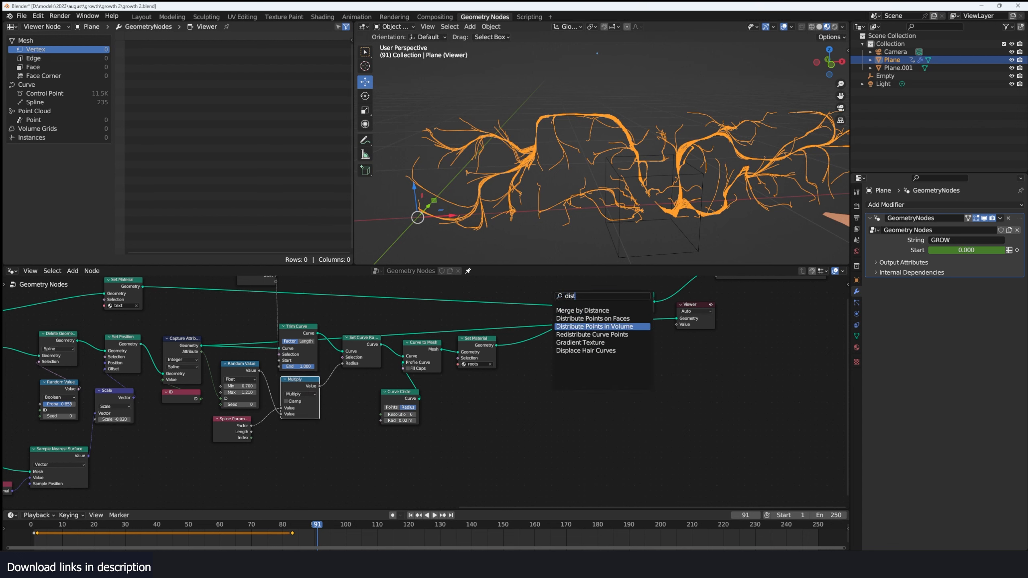
pyautogui.click(586, 319)
pyautogui.click(465, 396)
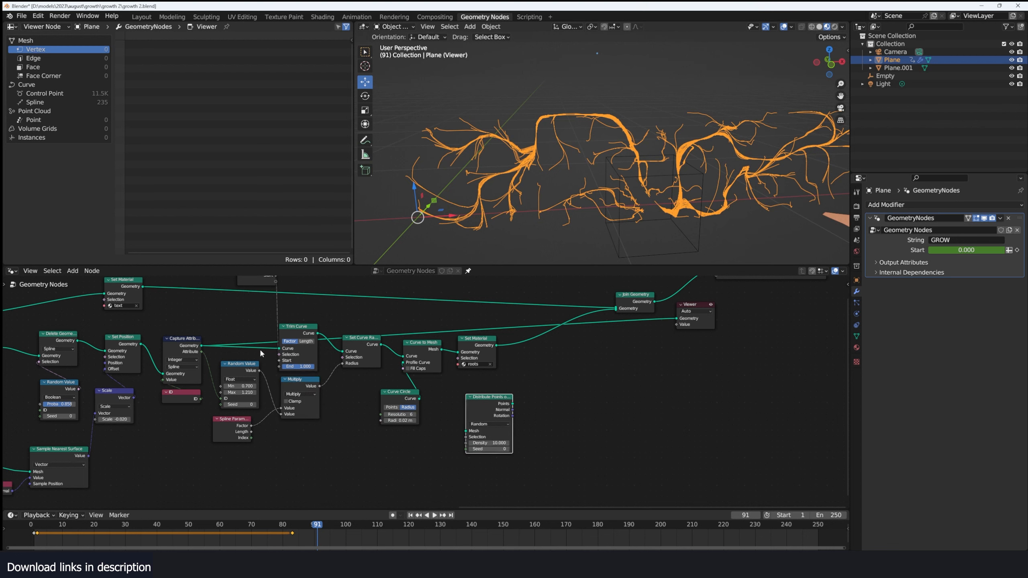
pyautogui.keyDown('ctrl'); pyautogui.keyDown('shift'); pyautogui.click(511, 409); pyautogui.keyUp('shift'); pyautogui.keyUp('ctrl')
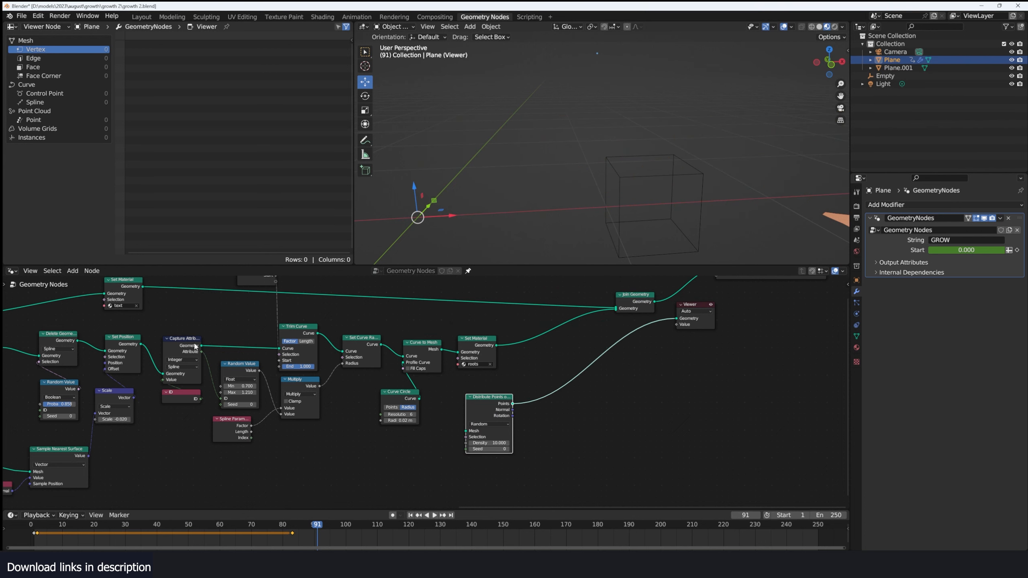
pyautogui.moveTo(195, 346); pyautogui.dragTo(545, 425)
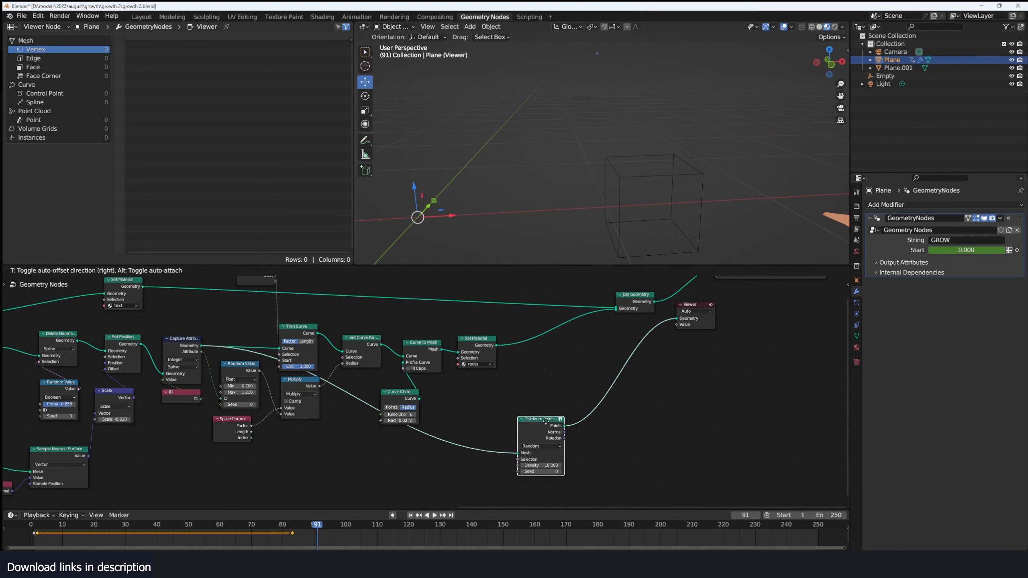
# Preview the Capture Attribute node's geometry together with its captured attribute in the Viewer.
pyautogui.keyDown('ctrl'); pyautogui.keyDown('shift'); pyautogui.click(201, 352); pyautogui.keyUp('shift'); pyautogui.keyUp('ctrl')
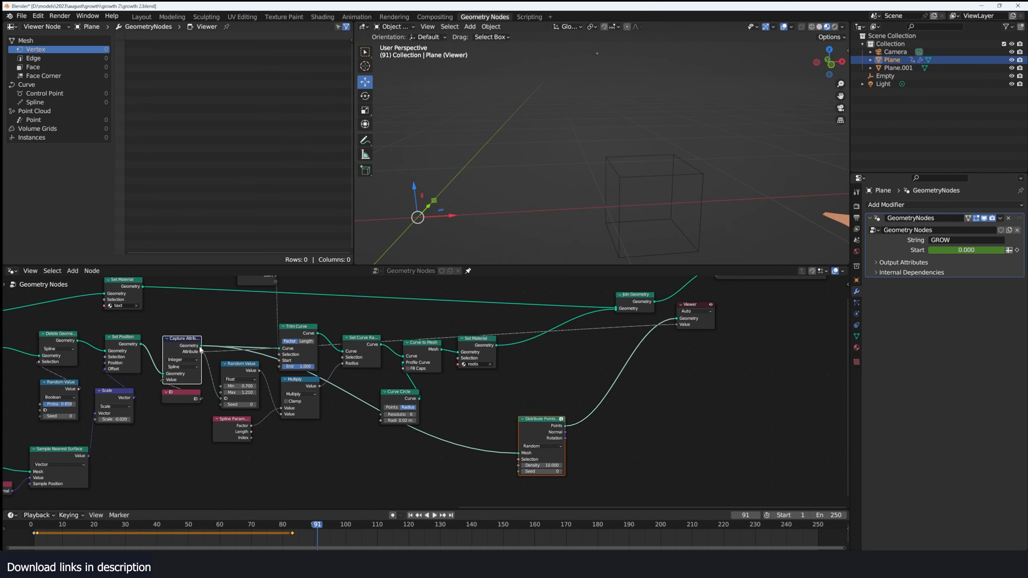
pyautogui.keyDown('ctrl'); pyautogui.keyDown('shift'); pyautogui.click(201, 351); pyautogui.keyUp('shift'); pyautogui.keyUp('ctrl')
pyautogui.scroll(2, 374, 323)
pyautogui.moveTo(365, 353)
pyautogui.mouseDown(button='middle')
pyautogui.moveTo(373, 323)
pyautogui.moveTo(356, 335)
pyautogui.mouseUp(button='middle')
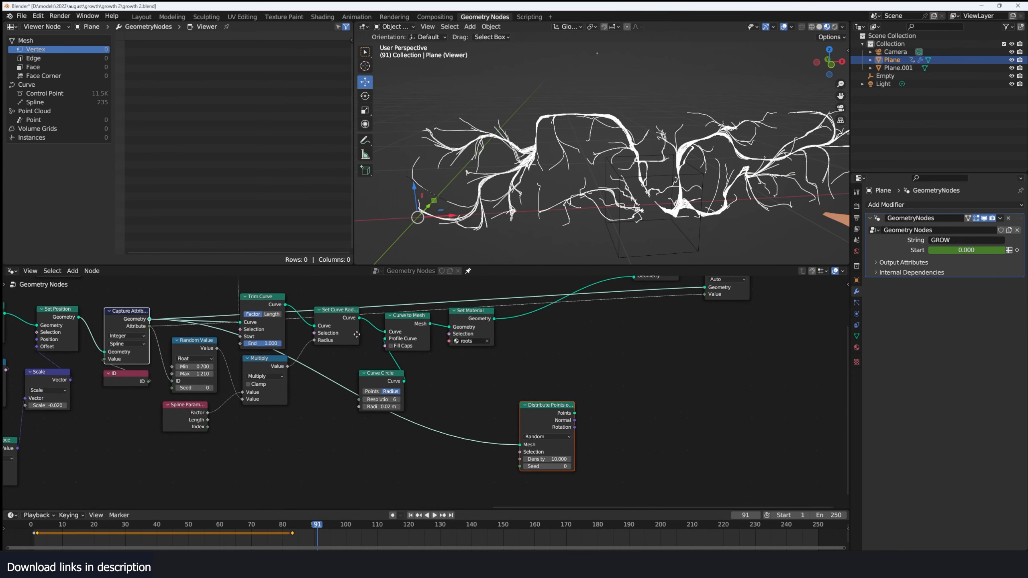
# Insert a duplicate Curve to Mesh node before Distribute Points on Faces and use the existing Curve Circle as its profile curve.
pyautogui.moveTo(383, 370)
pyautogui.mouseDown()
pyautogui.moveTo(408, 347)
pyautogui.moveTo(401, 359)
pyautogui.mouseUp()
pyautogui.click(409, 325)
pyautogui.hotkey('shift', 'd')
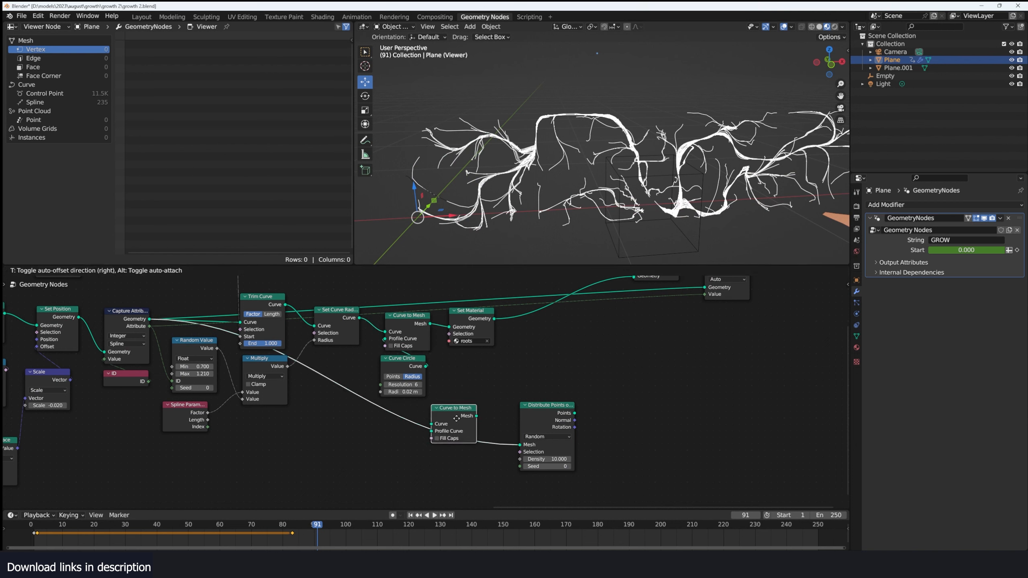
pyautogui.click(473, 430)
pyautogui.moveTo(545, 405); pyautogui.dragTo(609, 396)
pyautogui.moveTo(419, 375); pyautogui.dragTo(415, 375)
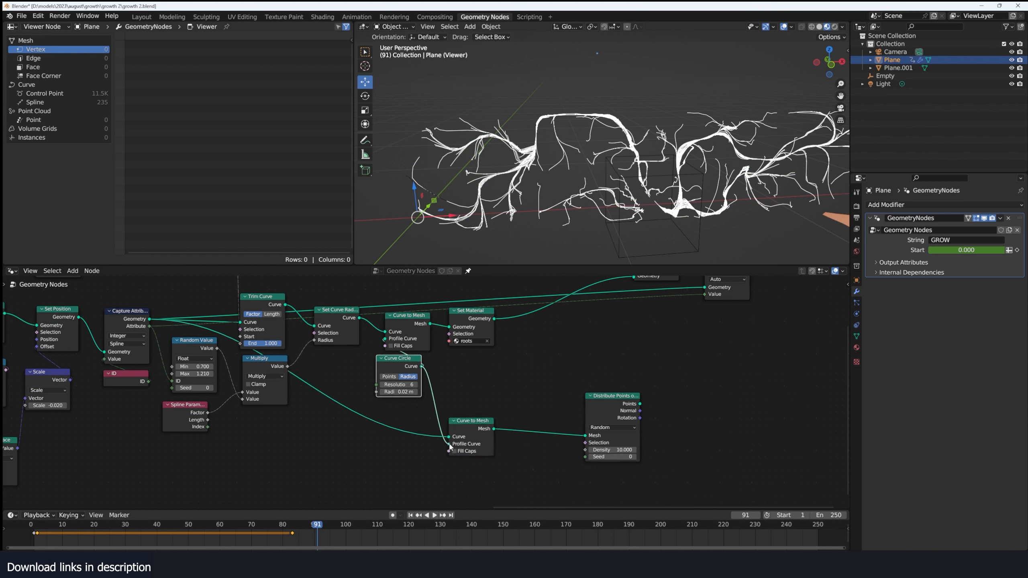
# Remove the link into the Viewer's Value input and preview the Distribute Points on Faces output.
pyautogui.keyDown('ctrl'); pyautogui.keyDown('shift'); pyautogui.click(627, 405); pyautogui.keyUp('shift'); pyautogui.keyUp('ctrl')
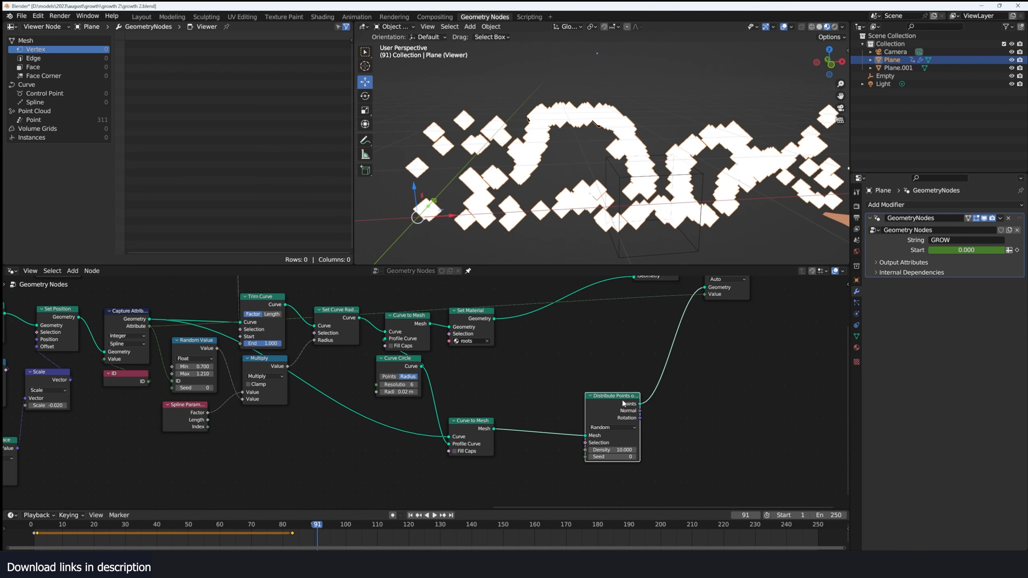
pyautogui.keyDown('ctrl'); pyautogui.keyDown('shift'); pyautogui.click(486, 433); pyautogui.keyUp('shift'); pyautogui.keyUp('ctrl')
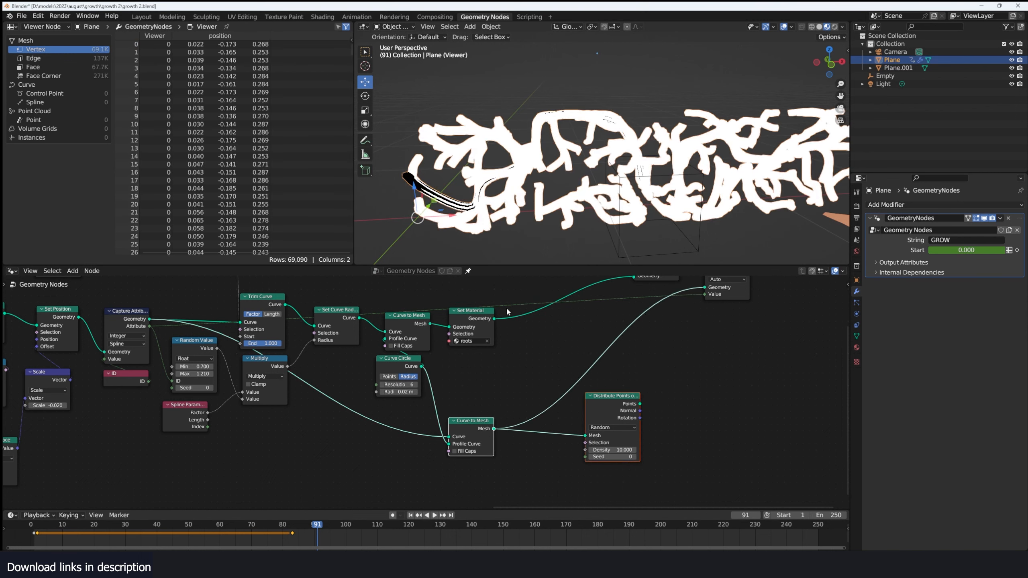
pyautogui.rightClick(539, 258)
pyautogui.click(533, 265)
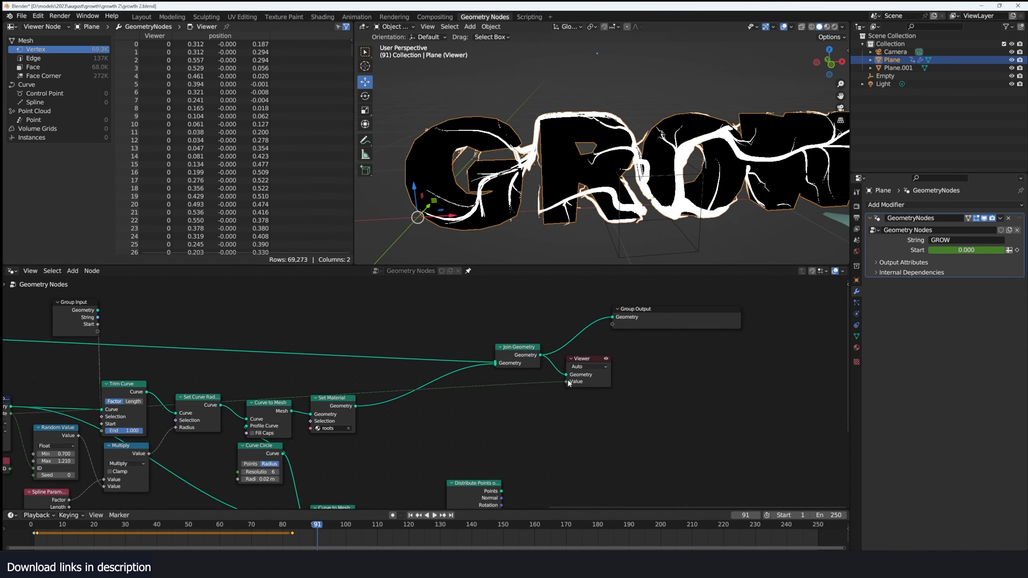
pyautogui.moveTo(567, 381); pyautogui.dragTo(473, 399)
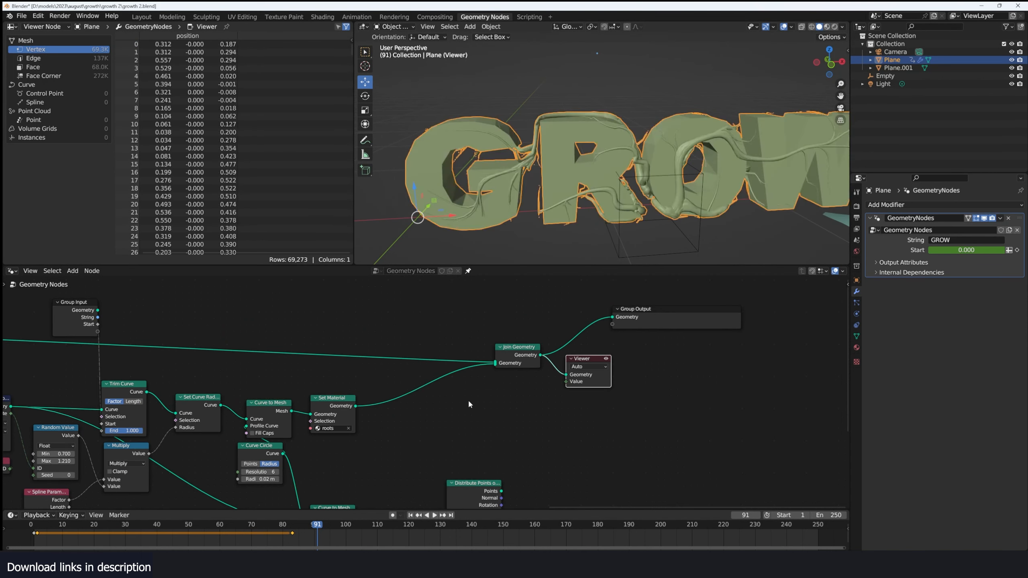
pyautogui.moveTo(479, 396); pyautogui.dragTo(599, 333, button='middle')
pyautogui.scroll(1, 569, 438)
pyautogui.moveTo(627, 437); pyautogui.dragTo(558, 410, button='middle')
pyautogui.keyDown('ctrl'); pyautogui.keyDown('shift'); pyautogui.click(559, 414); pyautogui.keyUp('shift'); pyautogui.keyUp('ctrl')
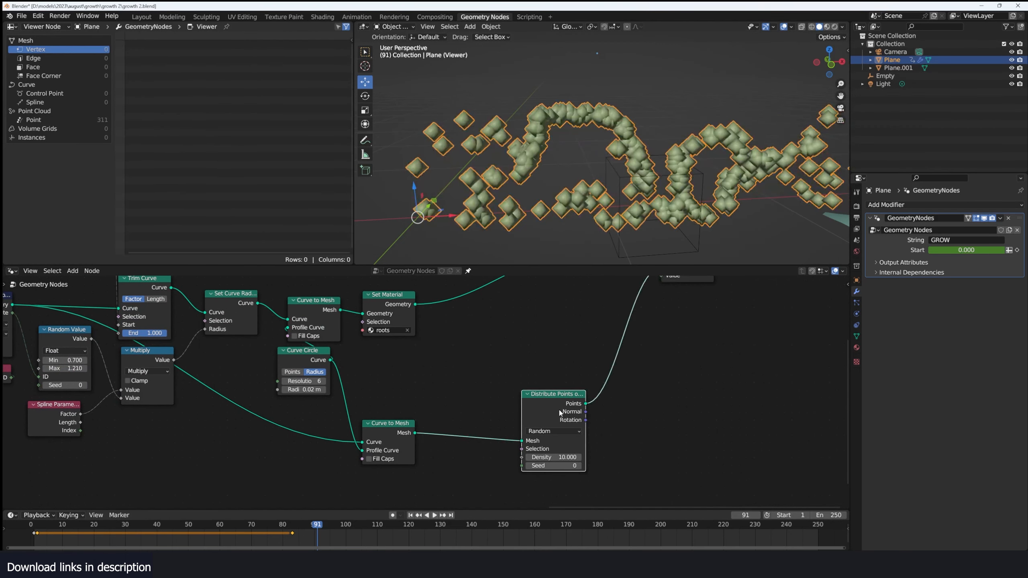
# Insert an Instance on Points node after Distribute Points on Faces.
pyautogui.moveTo(643, 340); pyautogui.dragTo(652, 307, button='middle')
pyautogui.hotkey('shift', 'a')
pyautogui.write('o')
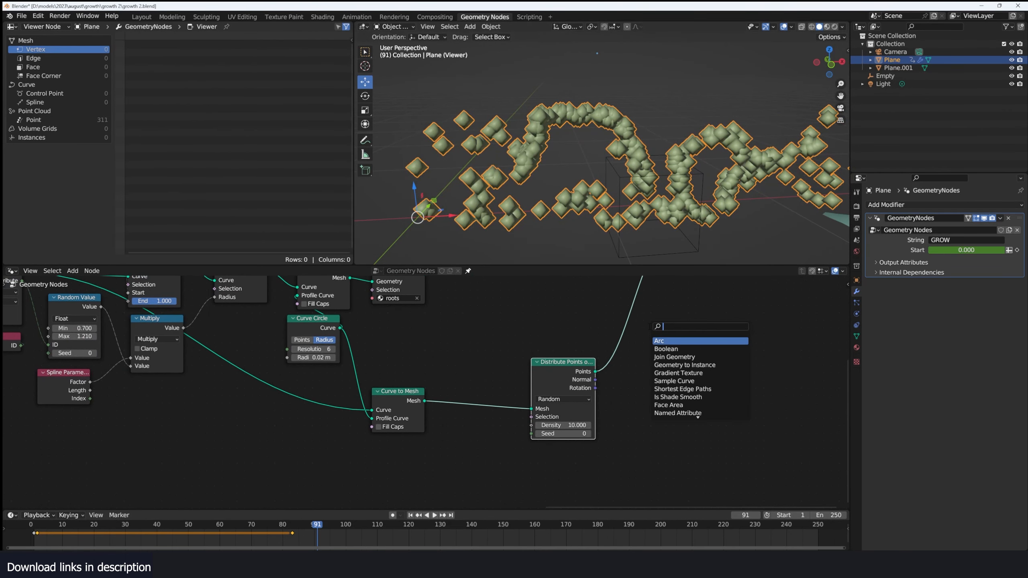
pyautogui.write('n')
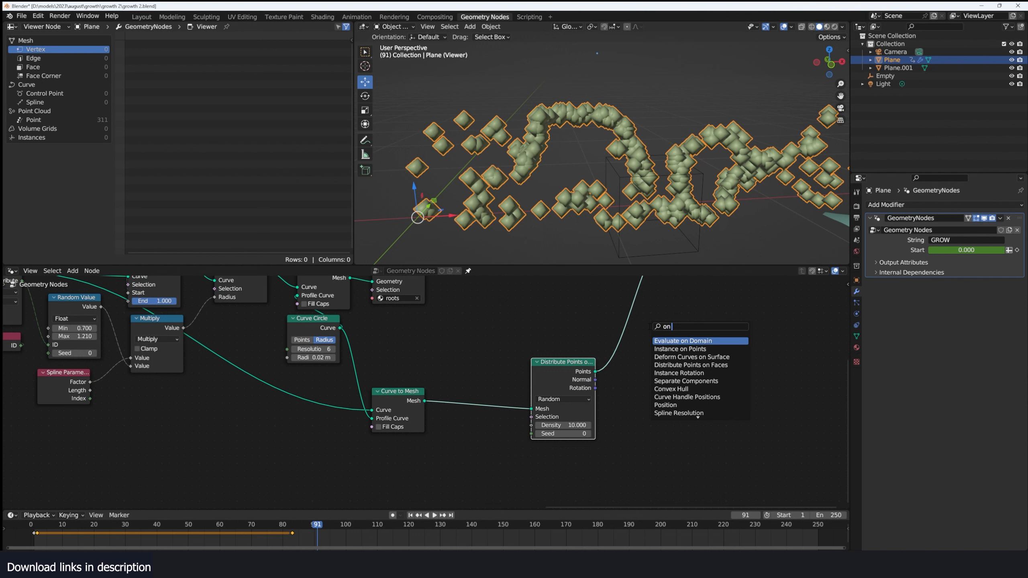
pyautogui.click(680, 348)
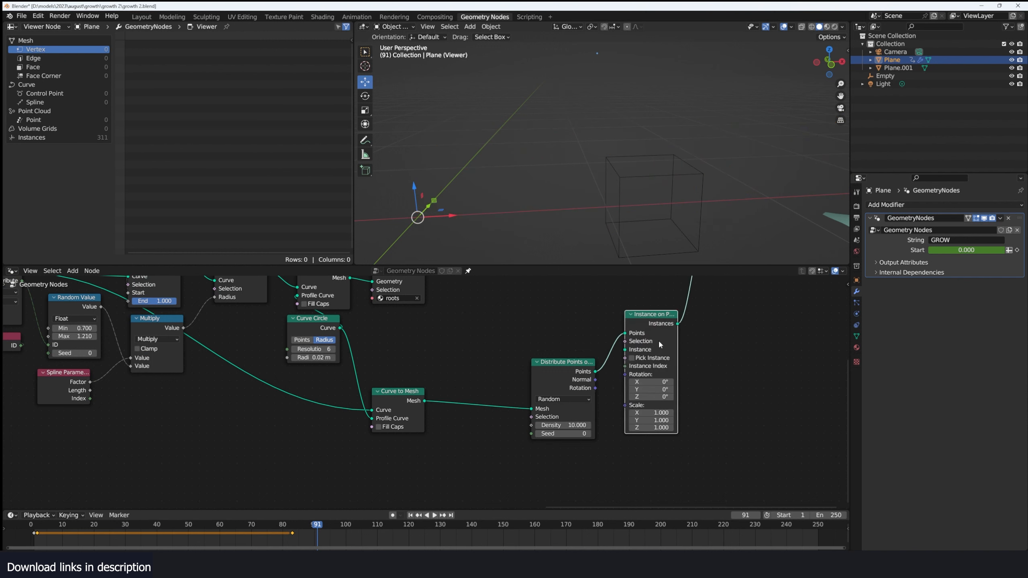
# Rename the objects "leaf" and "roots on text", and supply the leaf through an Object Info node as the instance on the points.
pyautogui.click(651, 356)
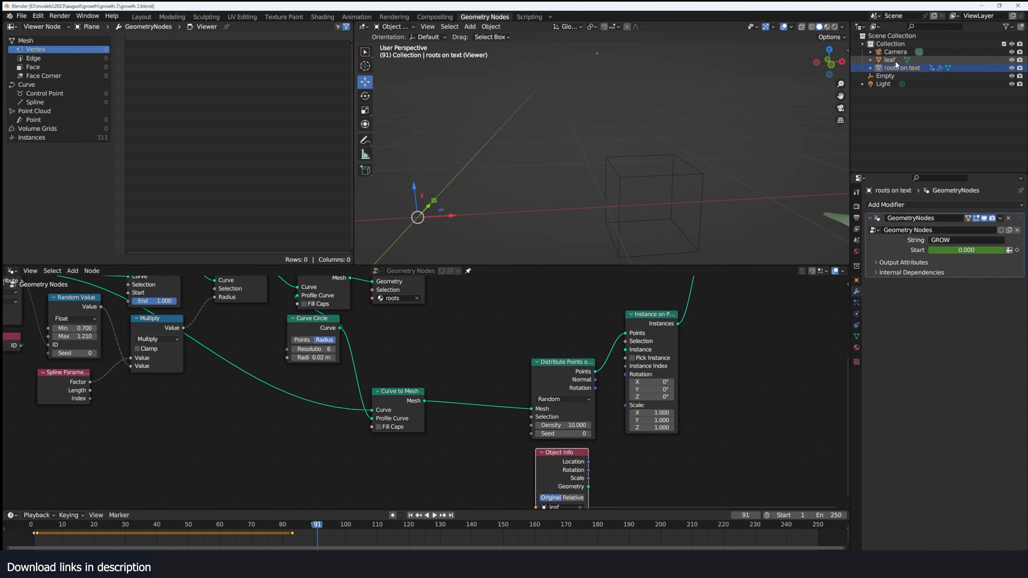
pyautogui.click(895, 62)
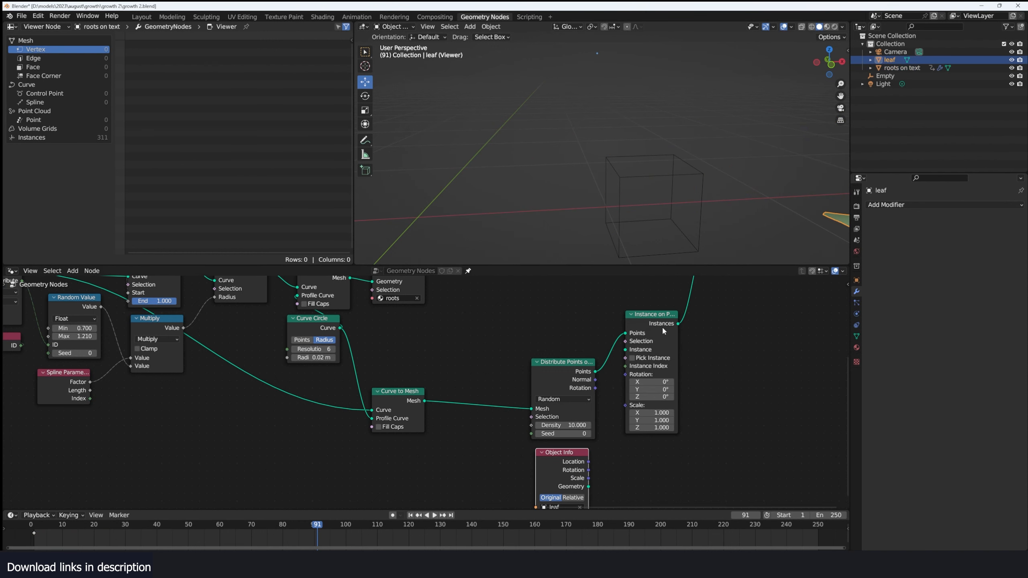
pyautogui.moveTo(650, 346); pyautogui.dragTo(621, 352)
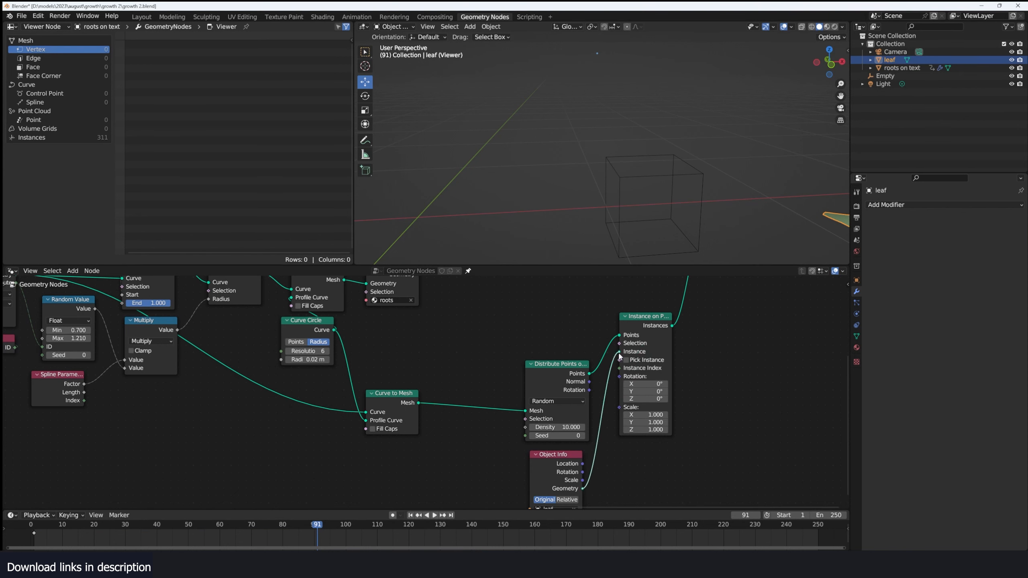
pyautogui.click(656, 319)
pyautogui.moveTo(697, 226); pyautogui.dragTo(730, 268, button='middle')
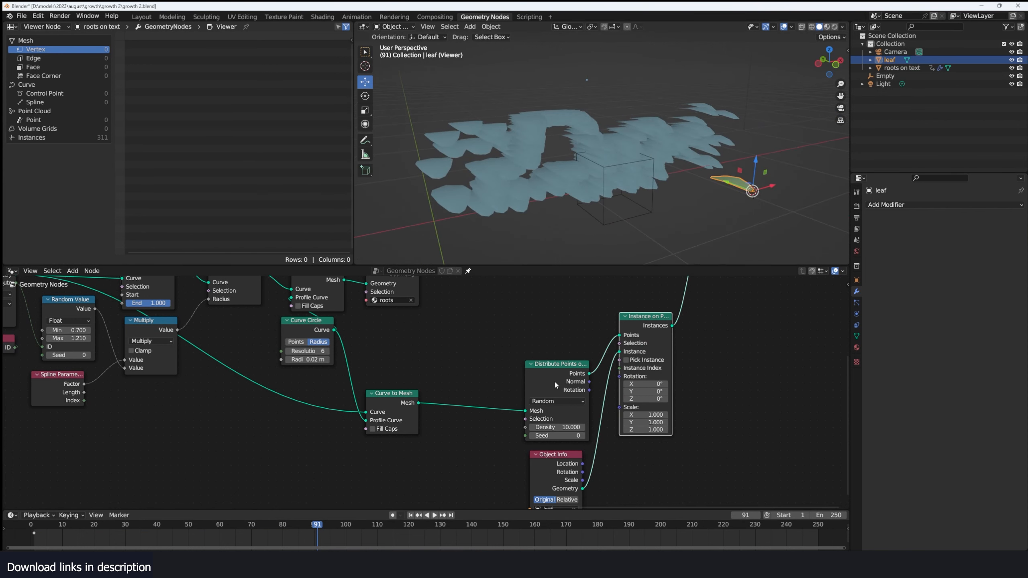
# Route the distributed points' rotation to the instances' rotation through a Vector Math Add node with X set to 2.300.
pyautogui.moveTo(555, 385); pyautogui.dragTo(619, 376)
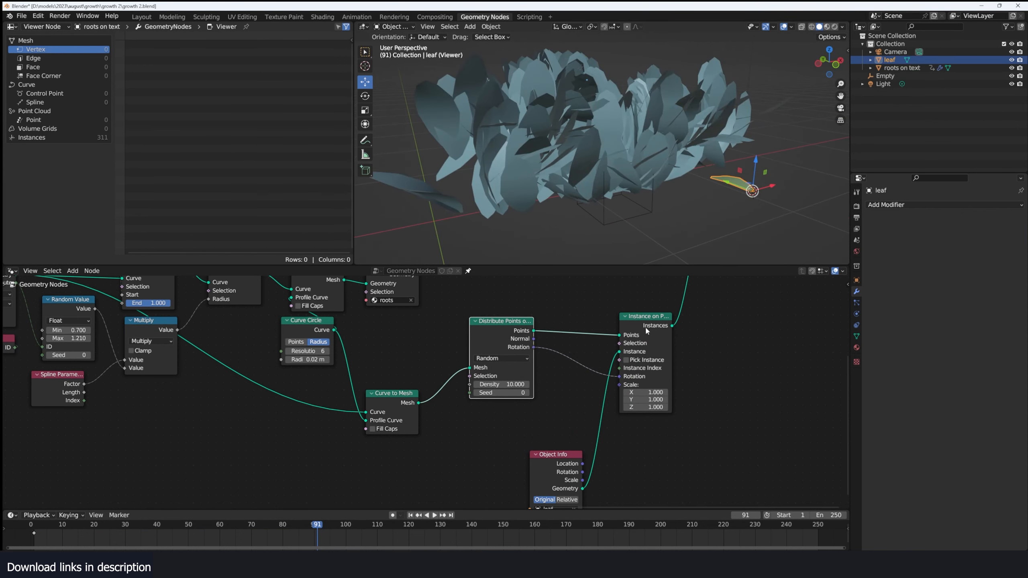
pyautogui.moveTo(647, 331); pyautogui.dragTo(690, 331)
pyautogui.moveTo(581, 226); pyautogui.dragTo(630, 217, button='middle')
pyautogui.hotkey('shift', 'a')
pyautogui.click(571, 397)
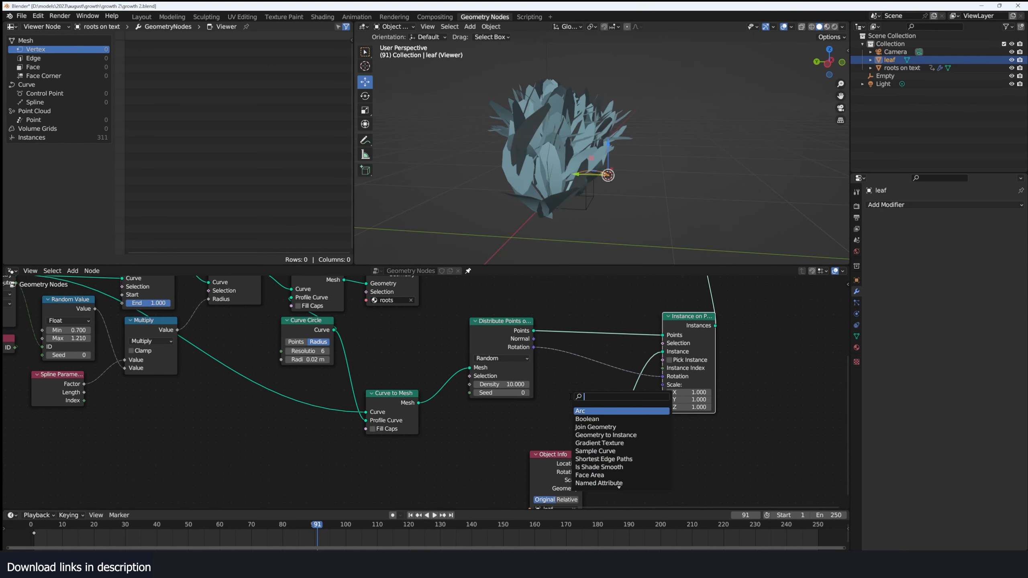
pyautogui.write('vev')
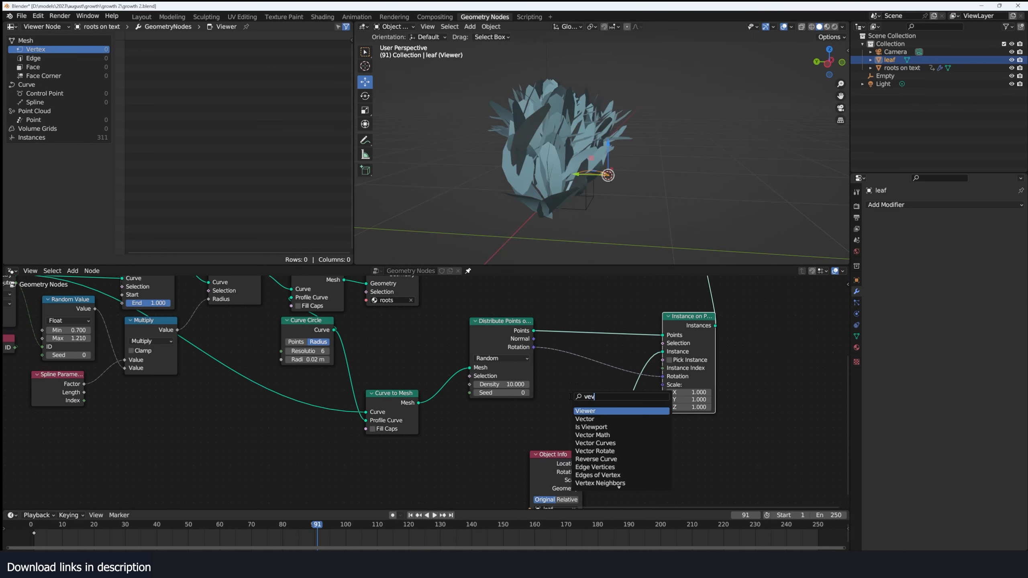
pyautogui.press('BackSpace')
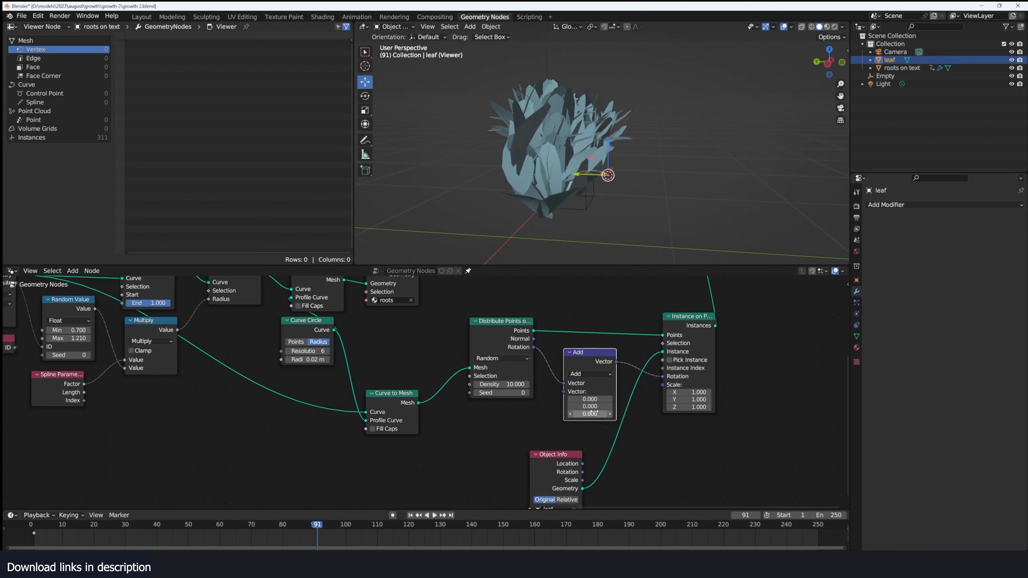
pyautogui.moveTo(600, 412)
pyautogui.mouseDown()
pyautogui.moveTo(623, 412)
pyautogui.moveTo(600, 400)
pyautogui.moveTo(606, 414)
pyautogui.moveTo(591, 414)
pyautogui.mouseUp()
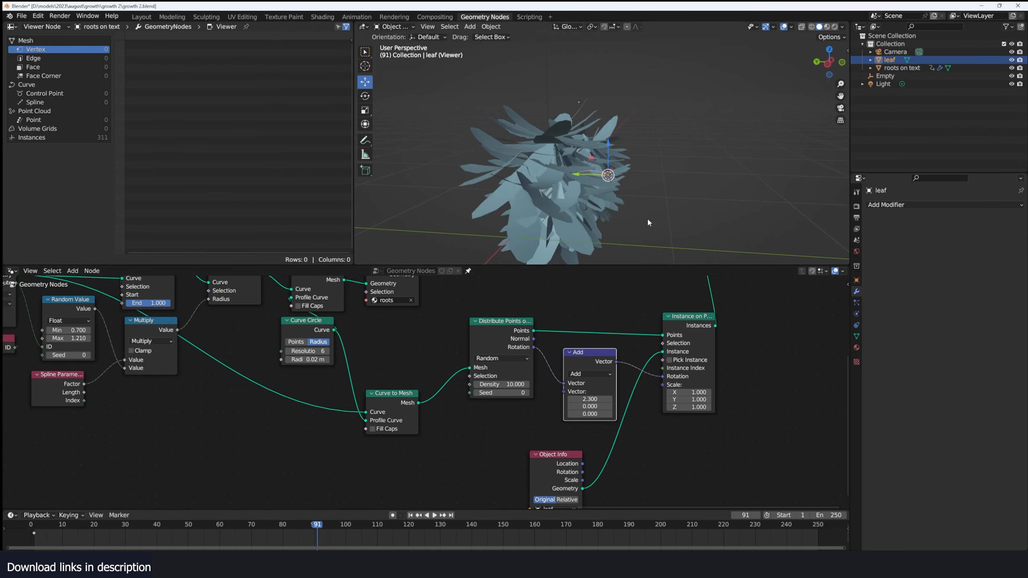
# Rotate the leaf mesh about the global Y axis in Edit Mode, then return to Object Mode.
pyautogui.press('Tab')
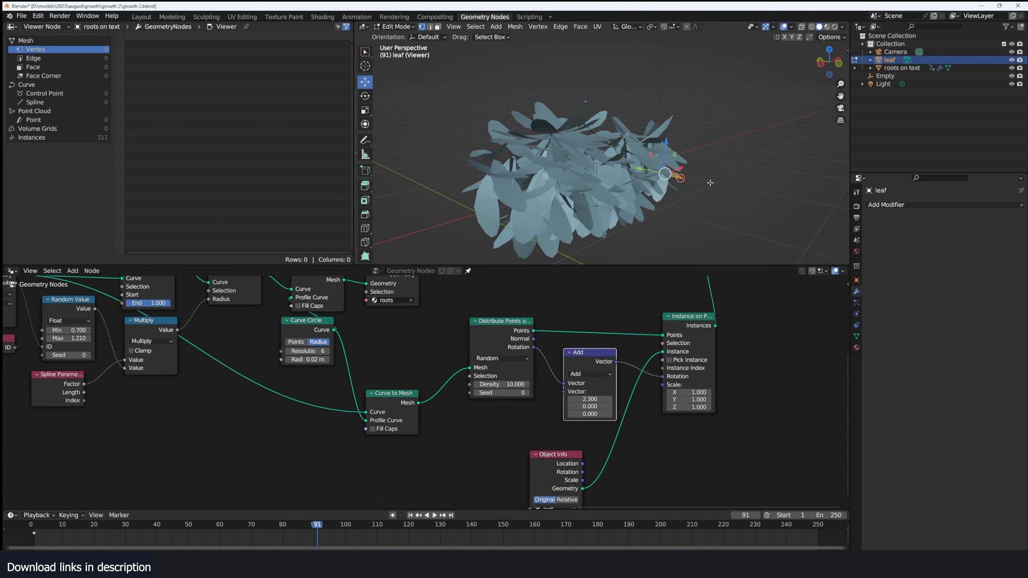
pyautogui.write('ry')
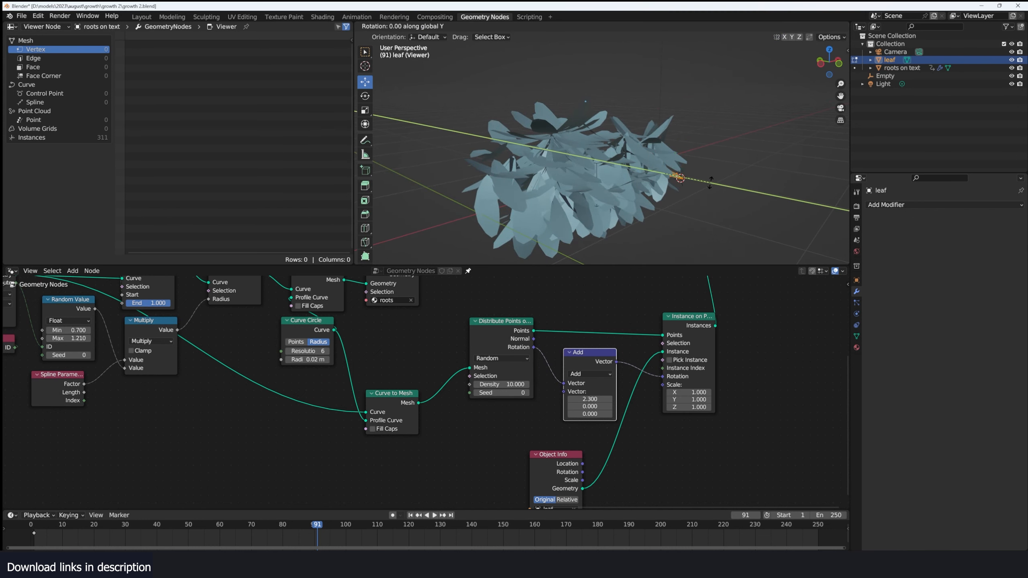
pyautogui.write('18')
pyautogui.press('Return')
pyautogui.press('Tab')
# Set the Instance on Points scale to 0.200 on X, Y and Z and inspect the leaves.
pyautogui.moveTo(662, 379); pyautogui.dragTo(609, 359, button='middle')
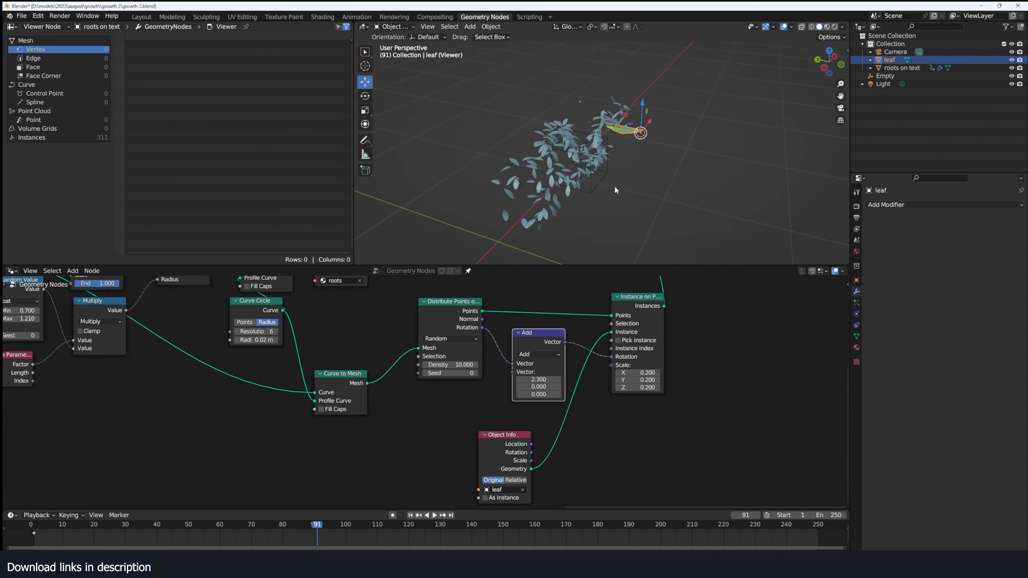
pyautogui.moveTo(614, 185); pyautogui.dragTo(575, 143, button='middle')
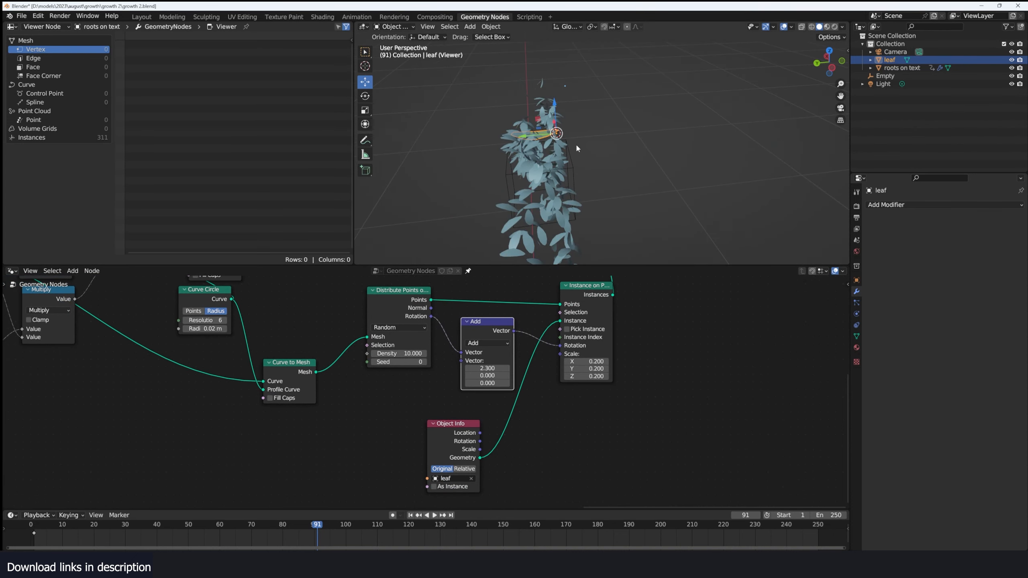
pyautogui.moveTo(576, 145); pyautogui.dragTo(539, 147, button='middle')
pyautogui.scroll(5, 439, 387)
# Add a Random Value node of type Vector and connect it to the Add node's second vector input.
pyautogui.moveTo(436, 390); pyautogui.dragTo(456, 374, button='middle')
pyautogui.hotkey('shift', 'a')
pyautogui.click(364, 364)
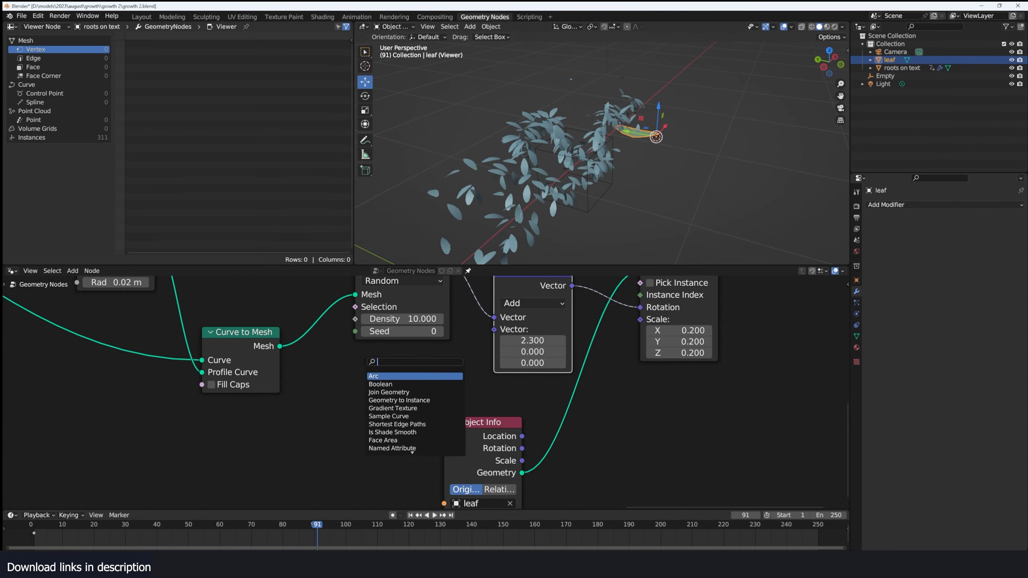
pyautogui.write('rando')
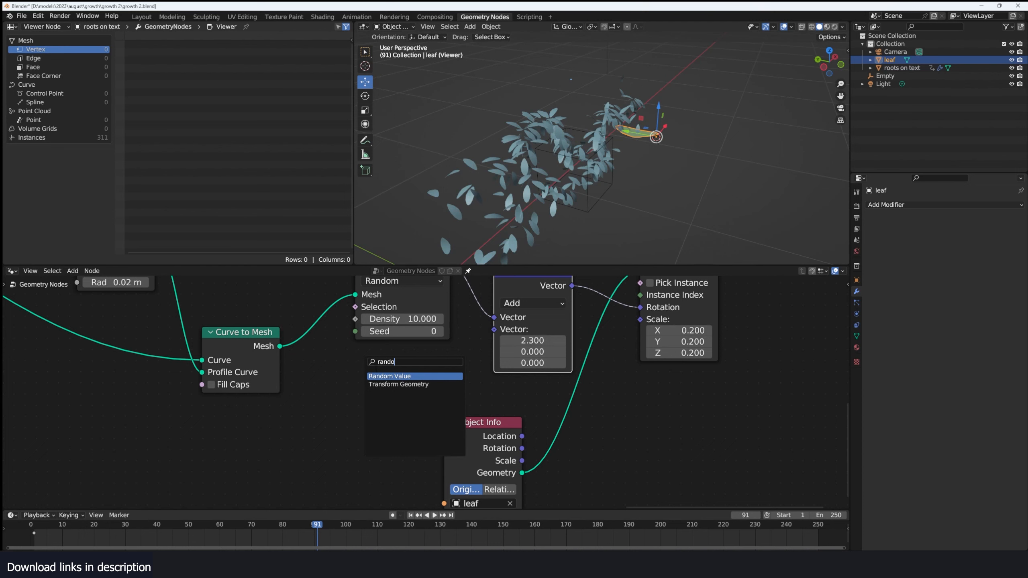
pyautogui.press('Return')
pyautogui.click(359, 361)
pyautogui.click(381, 392)
pyautogui.click(372, 430)
pyautogui.moveTo(420, 375); pyautogui.dragTo(494, 330)
pyautogui.moveTo(405, 429); pyautogui.dragTo(425, 394, button='middle')
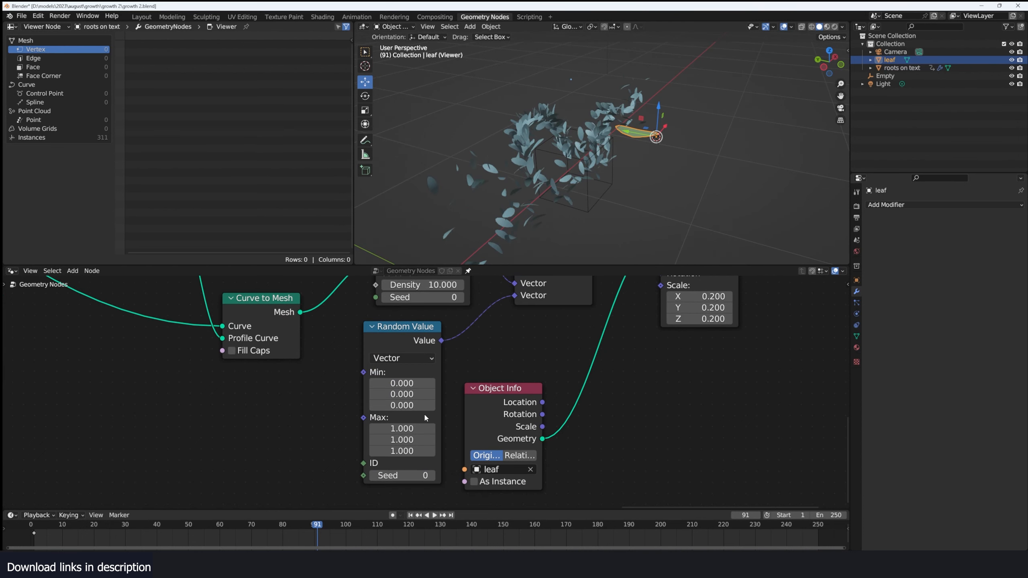
# Set the vector Random Value node's minimum X to 3.100 and inspect the leaf rotations.
pyautogui.moveTo(421, 406); pyautogui.dragTo(451, 383)
pyautogui.hotkey('ctrl', 'z')
pyautogui.moveTo(557, 219); pyautogui.dragTo(591, 219, button='middle')
pyautogui.scroll(-4, 449, 342)
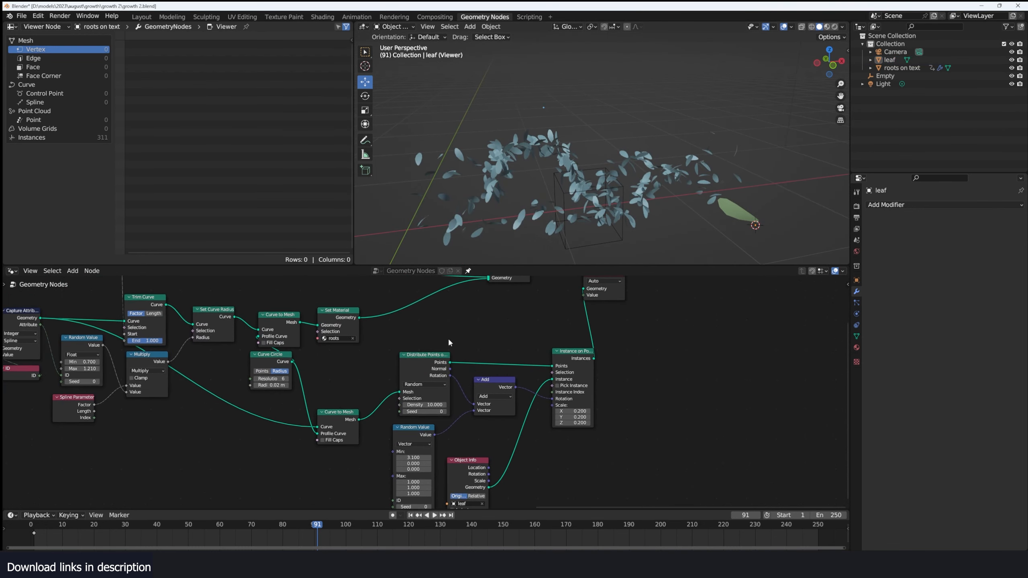
# Preview the roots' Set Material output in the Viewer.
pyautogui.scroll(2, 450, 342)
pyautogui.moveTo(449, 343); pyautogui.dragTo(607, 376, button='middle')
pyautogui.keyDown('ctrl'); pyautogui.keyDown('shift'); pyautogui.click(481, 342); pyautogui.keyUp('shift'); pyautogui.keyUp('ctrl')
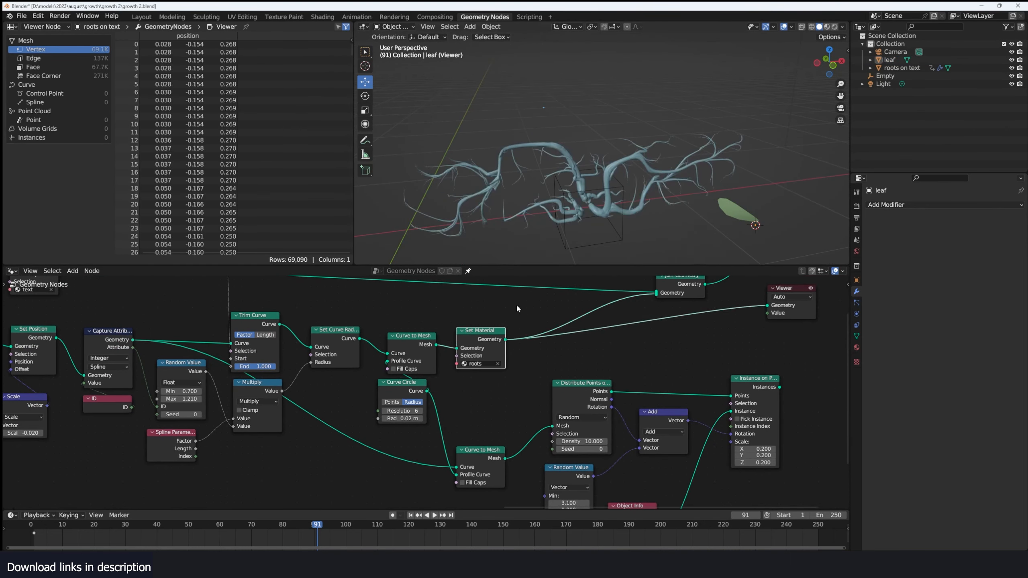
# Play the root growth animation from the start of the timeline and examine the growing roots.
pyautogui.scroll(2, 589, 172)
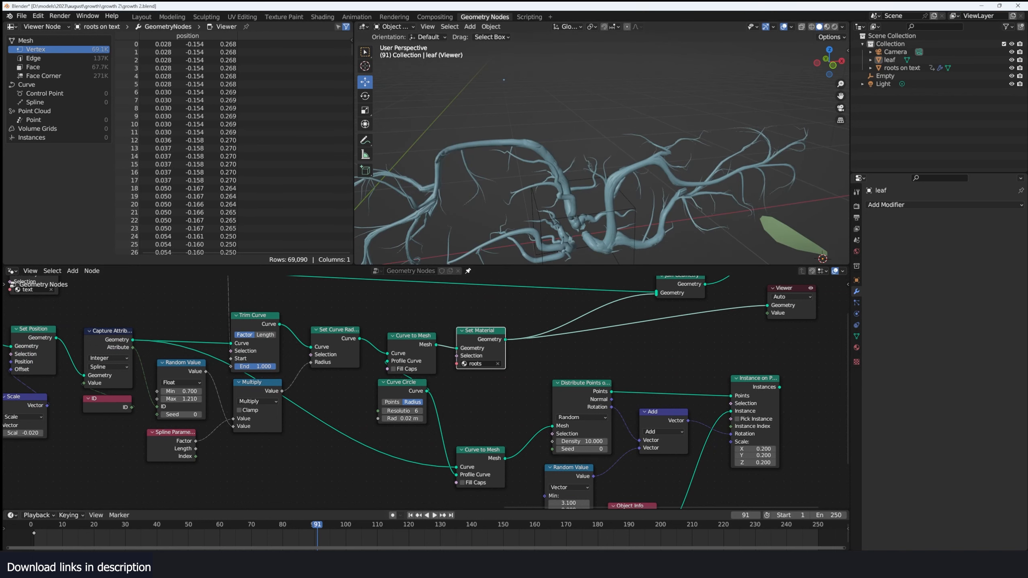
pyautogui.click(26, 537)
pyautogui.press('space')
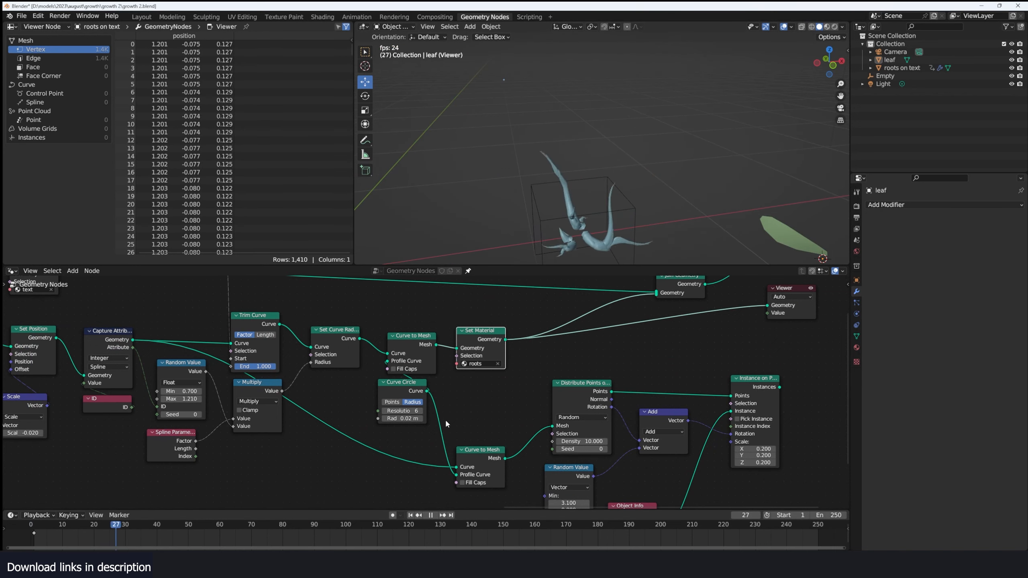
pyautogui.press('space')
# Try feeding the roots' Set Material output into the Mesh input of Distribute Points on Faces and preview Instance on Points.
pyautogui.moveTo(701, 402); pyautogui.dragTo(607, 401, button='middle')
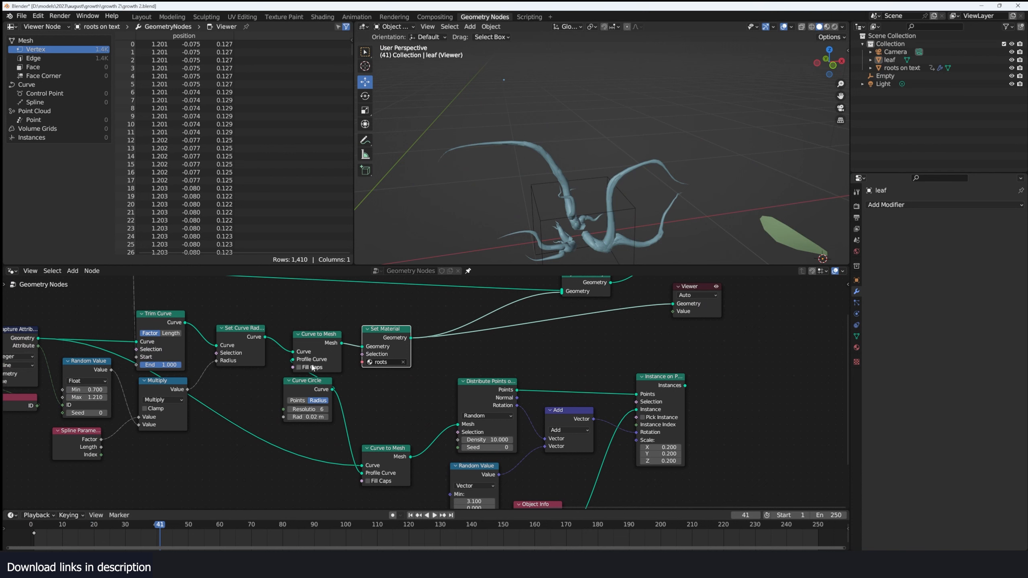
pyautogui.moveTo(311, 396); pyautogui.dragTo(288, 401)
pyautogui.moveTo(489, 390); pyautogui.dragTo(495, 389)
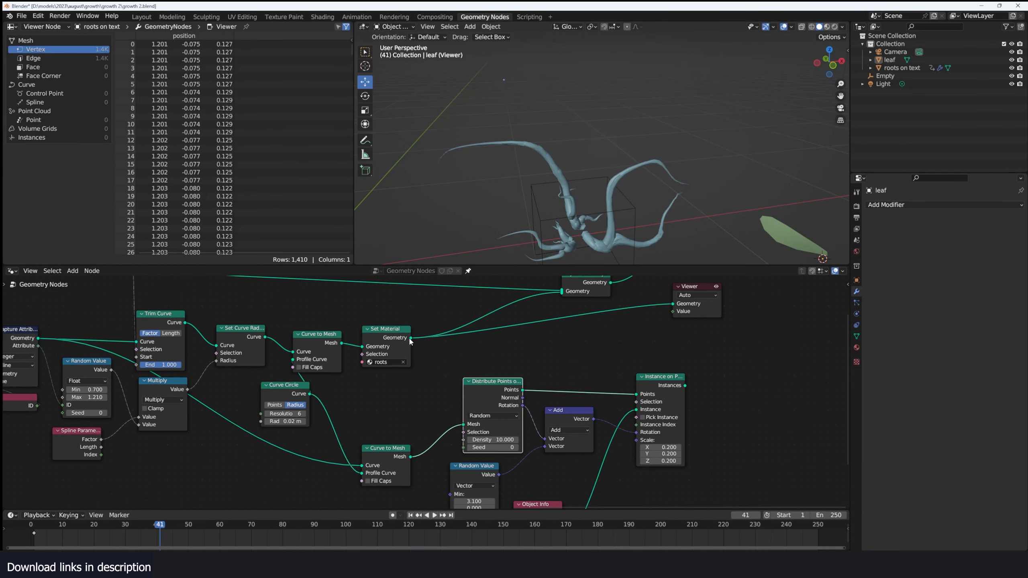
pyautogui.moveTo(410, 339); pyautogui.dragTo(469, 424)
pyautogui.keyDown('ctrl'); pyautogui.keyDown('shift'); pyautogui.click(669, 381); pyautogui.keyUp('shift'); pyautogui.keyUp('ctrl')
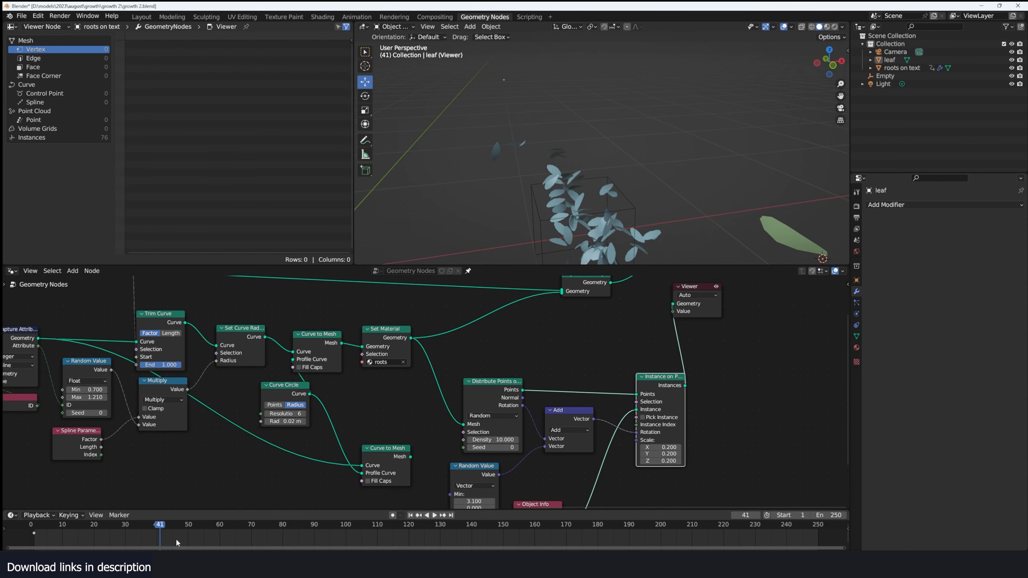
# Play the animation from the start and examine how the leaves scatter while the roots grow.
pyautogui.click(28, 534)
pyautogui.press('space')
pyautogui.scroll(1, 599, 173)
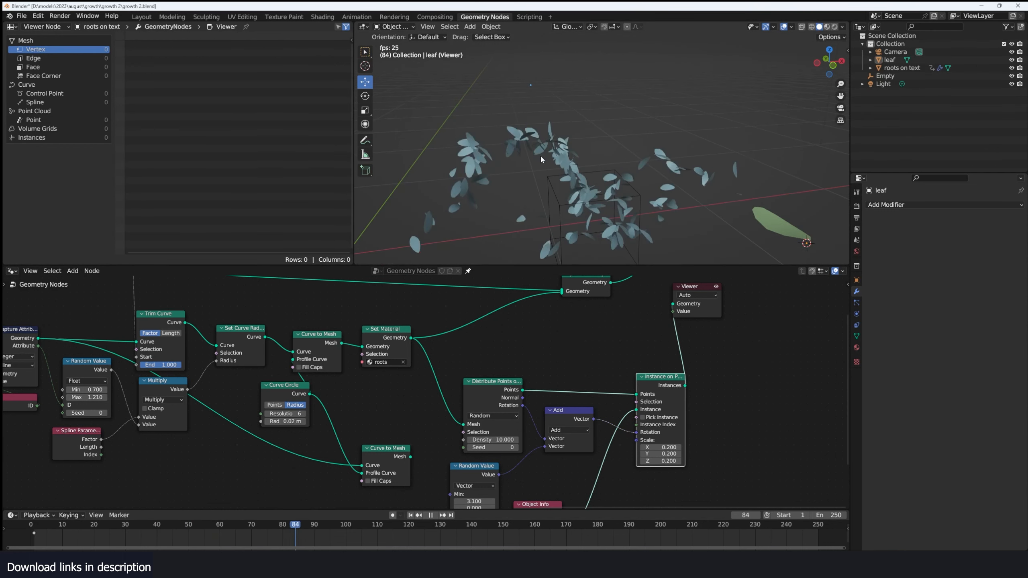
pyautogui.press('space')
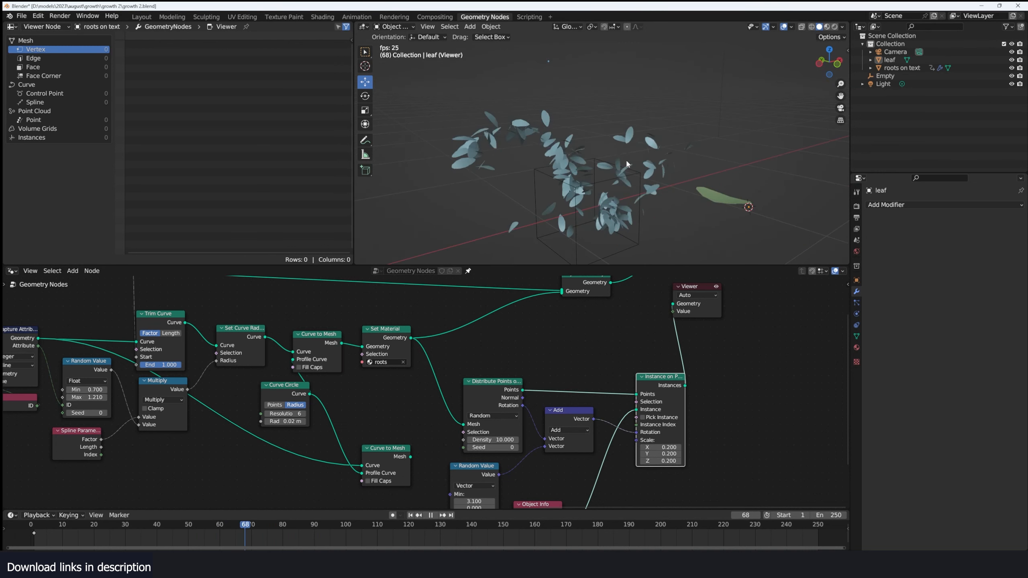
pyautogui.scroll(-1, 508, 401)
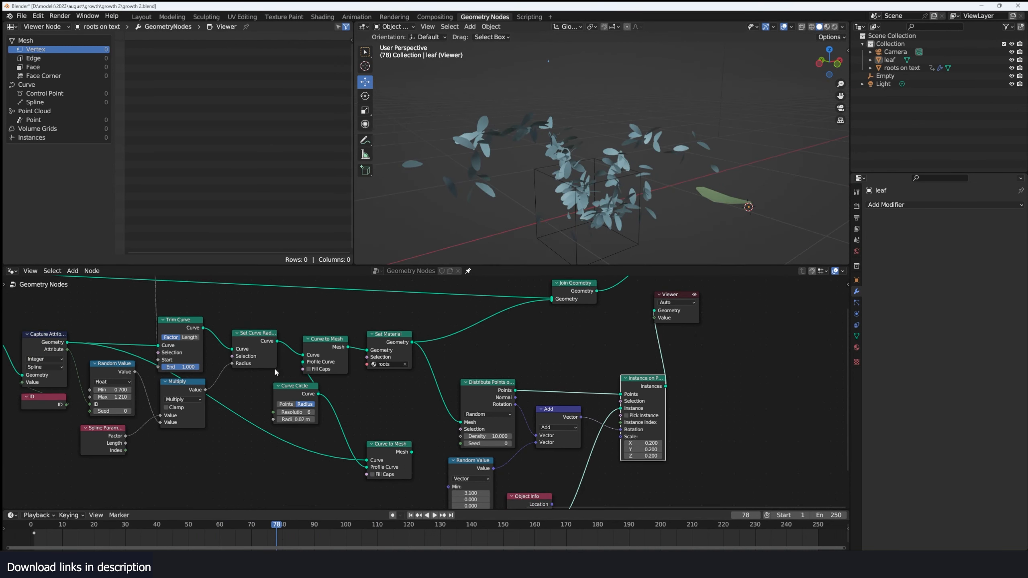
# Reconnect the lower Curve to Mesh output to the Mesh input of Distribute Points on Faces and replay the animation.
pyautogui.moveTo(308, 397); pyautogui.dragTo(303, 397)
pyautogui.moveTo(412, 452); pyautogui.dragTo(461, 422)
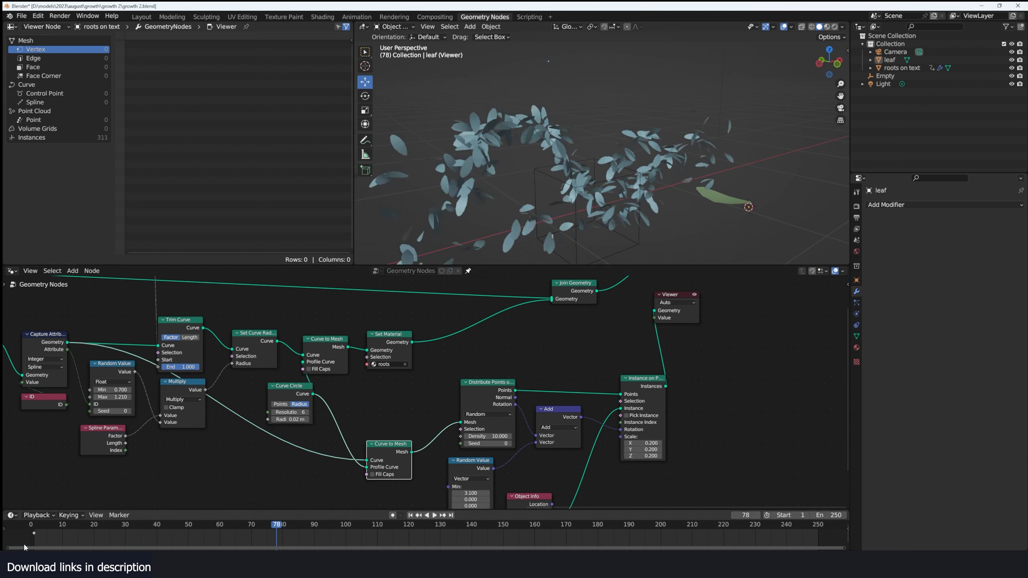
pyautogui.click(33, 526)
pyautogui.press('space')
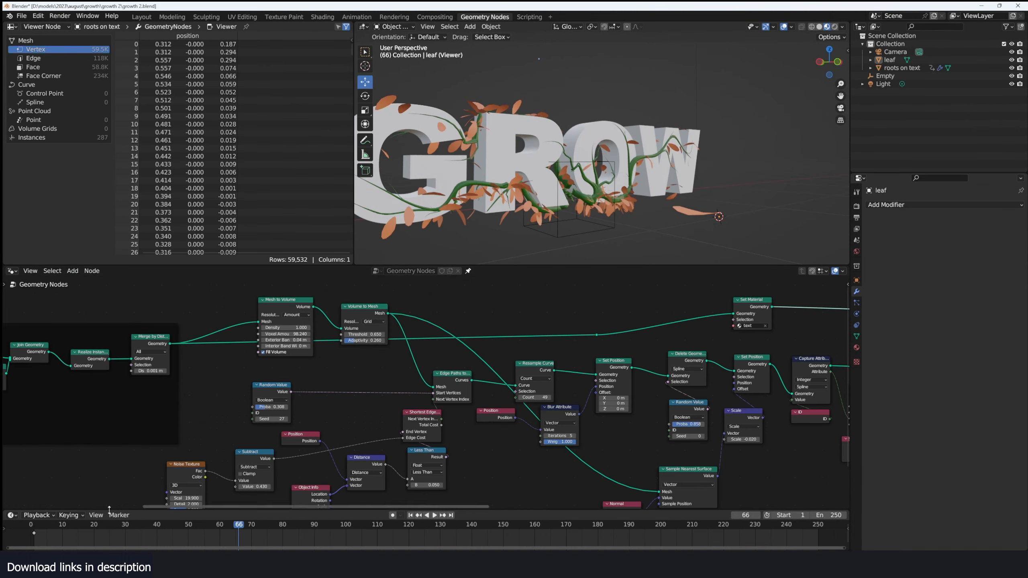
pyautogui.press('space')
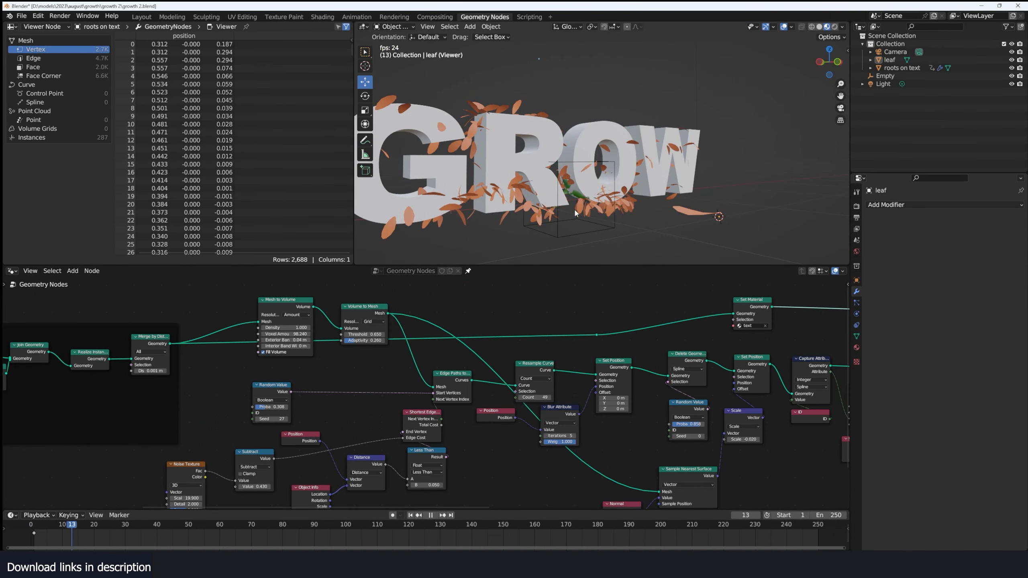
pyautogui.press('space')
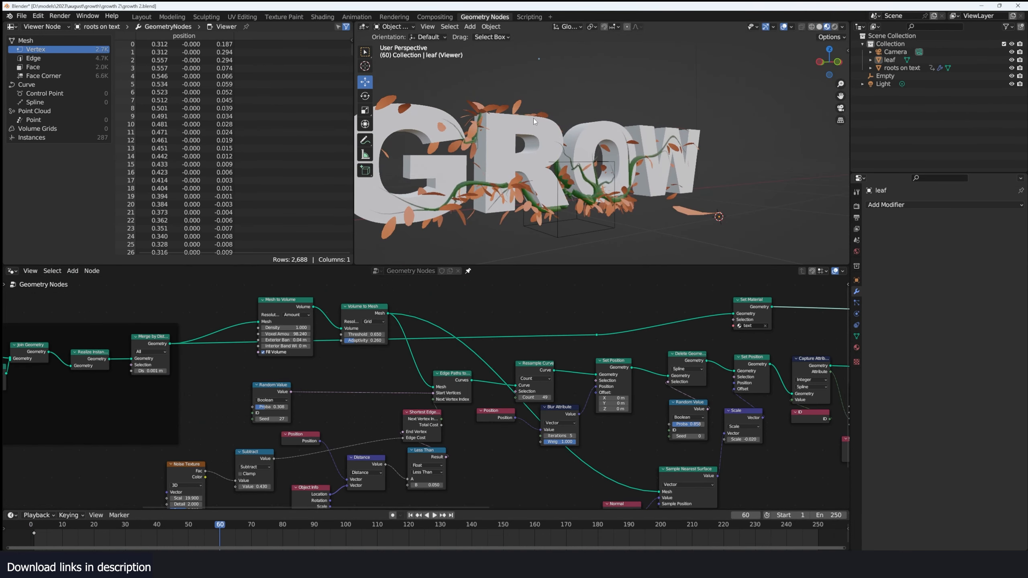
# Preview only the roots' Set Material output in the Viewer.
pyautogui.moveTo(652, 463); pyautogui.dragTo(490, 435, button='middle')
pyautogui.scroll(-4, 489, 435)
pyautogui.moveTo(588, 410); pyautogui.dragTo(479, 404, button='middle')
pyautogui.scroll(3, 538, 374)
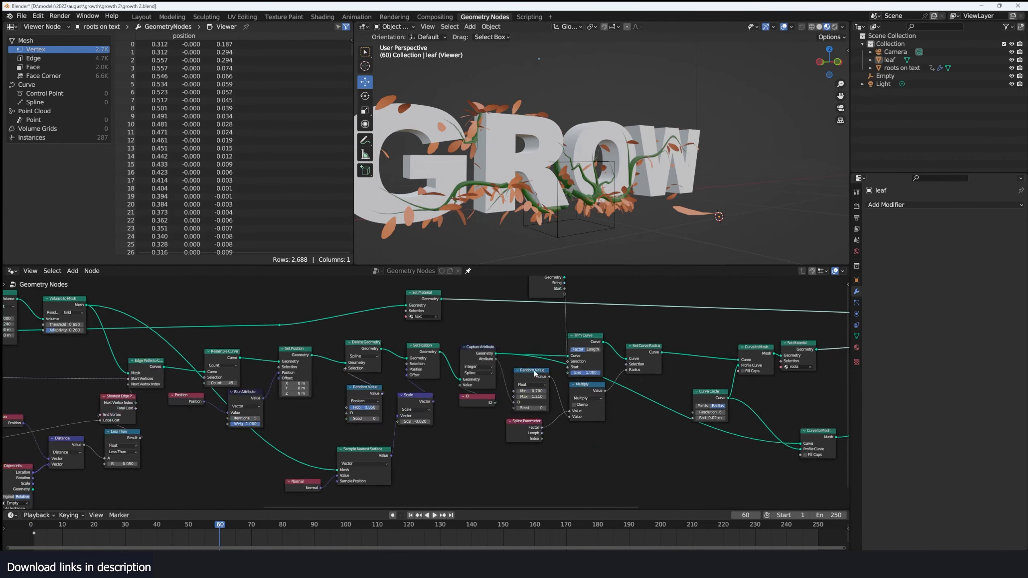
pyautogui.moveTo(589, 355); pyautogui.dragTo(484, 359, button='middle')
pyautogui.scroll(-4, 476, 365)
pyautogui.scroll(1, 484, 359)
pyautogui.keyDown('ctrl'); pyautogui.keyDown('shift'); pyautogui.click(525, 362); pyautogui.keyUp('shift'); pyautogui.keyUp('ctrl')
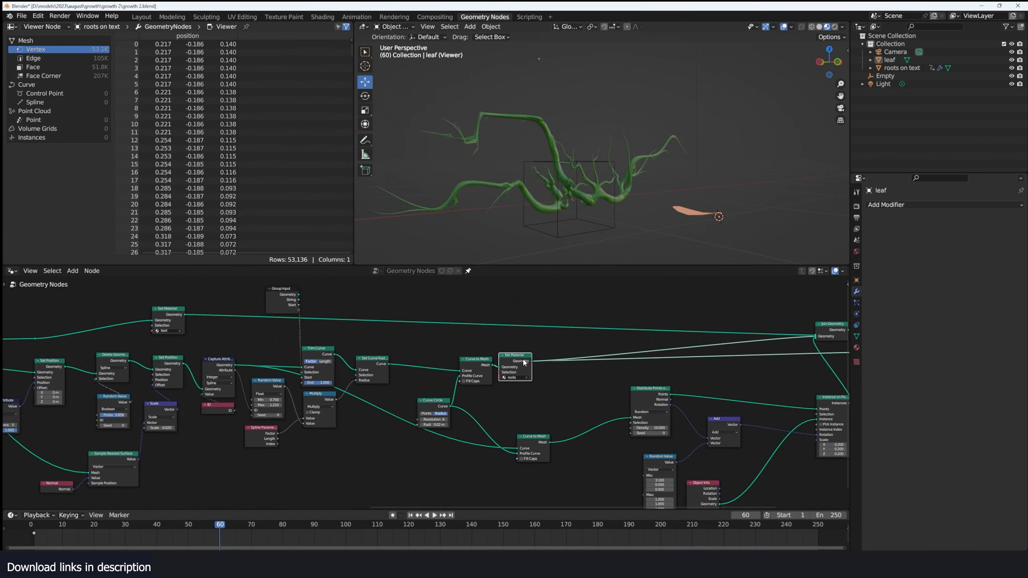
# Try distributing the leaf points on the roots' Set Material geometry again and show the Instance on Points output in the Viewer.
pyautogui.moveTo(581, 395); pyautogui.dragTo(453, 387, button='middle')
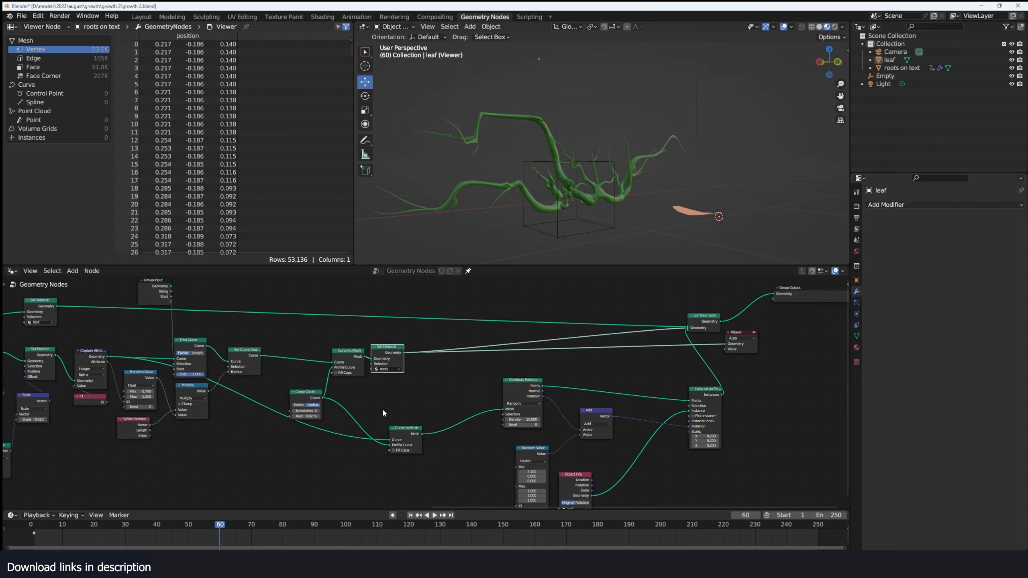
pyautogui.moveTo(399, 418); pyautogui.dragTo(479, 414, button='middle')
pyautogui.scroll(1, 480, 414)
pyautogui.moveTo(283, 393); pyautogui.dragTo(370, 391, button='middle')
pyautogui.scroll(1, 469, 363)
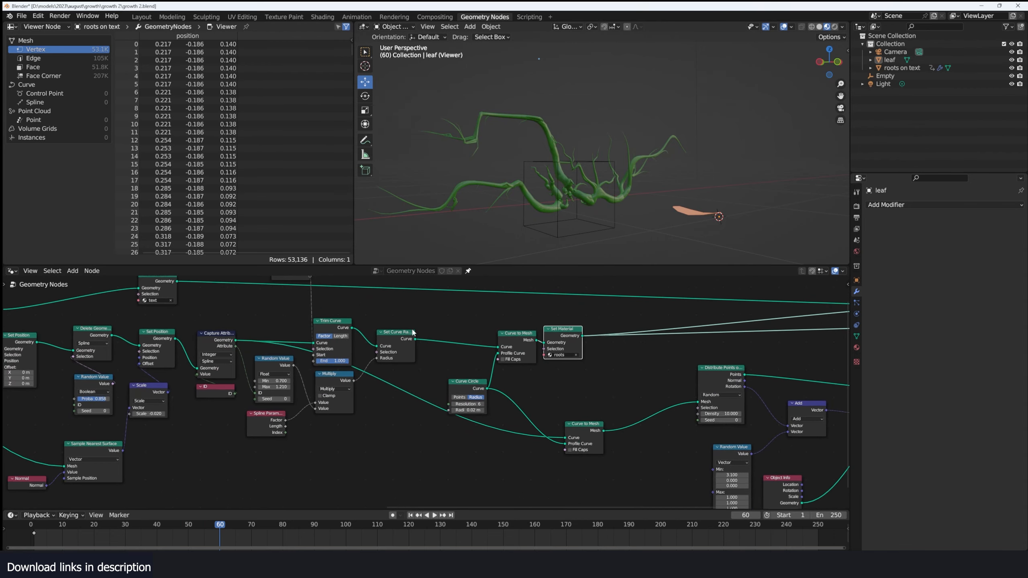
pyautogui.moveTo(691, 384); pyautogui.dragTo(436, 384, button='middle')
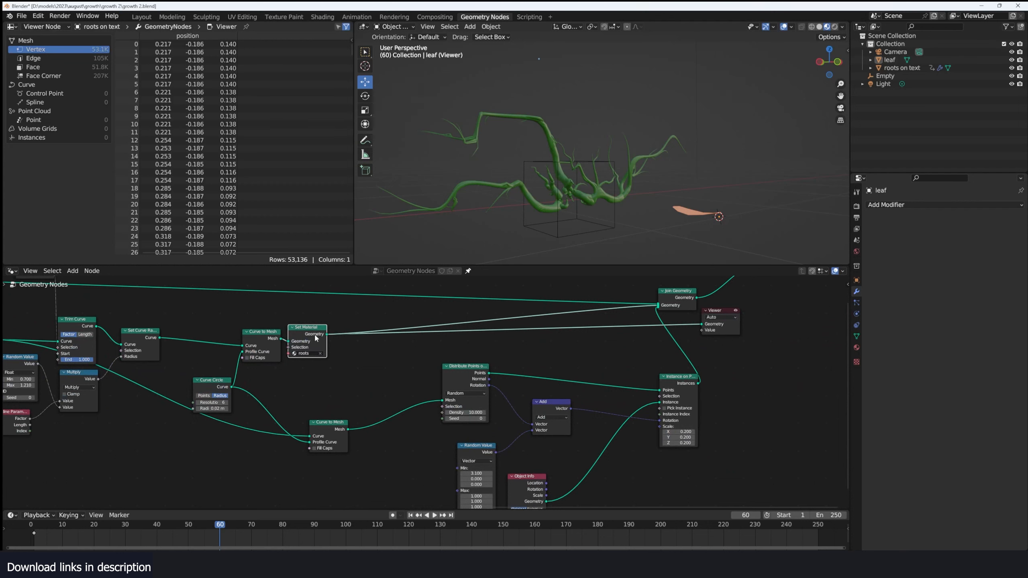
pyautogui.moveTo(326, 335); pyautogui.dragTo(450, 400)
pyautogui.keyDown('ctrl'); pyautogui.keyDown('shift'); pyautogui.click(678, 382); pyautogui.keyUp('shift'); pyautogui.keyUp('ctrl')
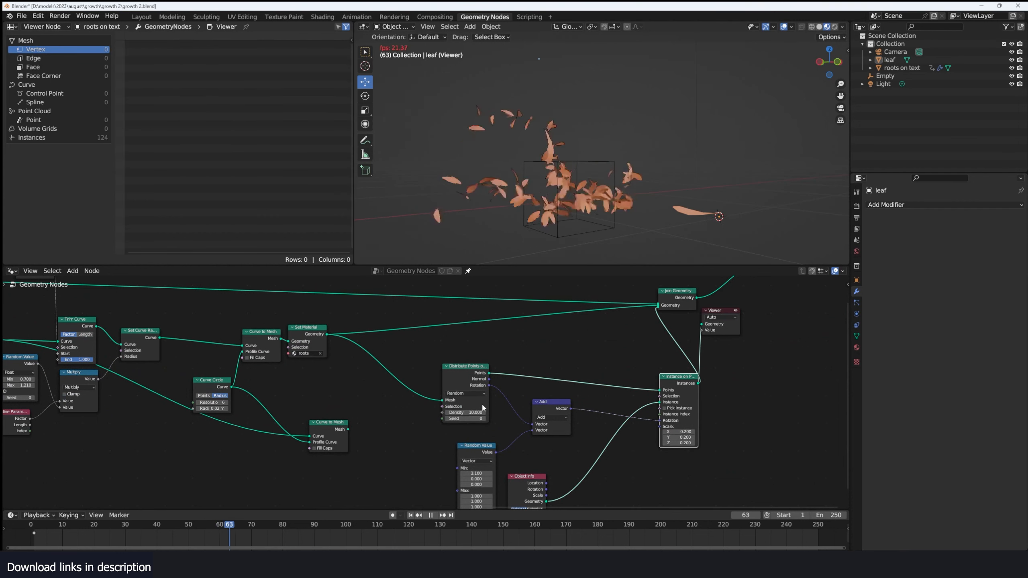
# Restore the link from the lower Curve to Mesh node to the Mesh input of Distribute Points and rewind the timeline.
pyautogui.moveTo(262, 395); pyautogui.dragTo(365, 388, button='middle')
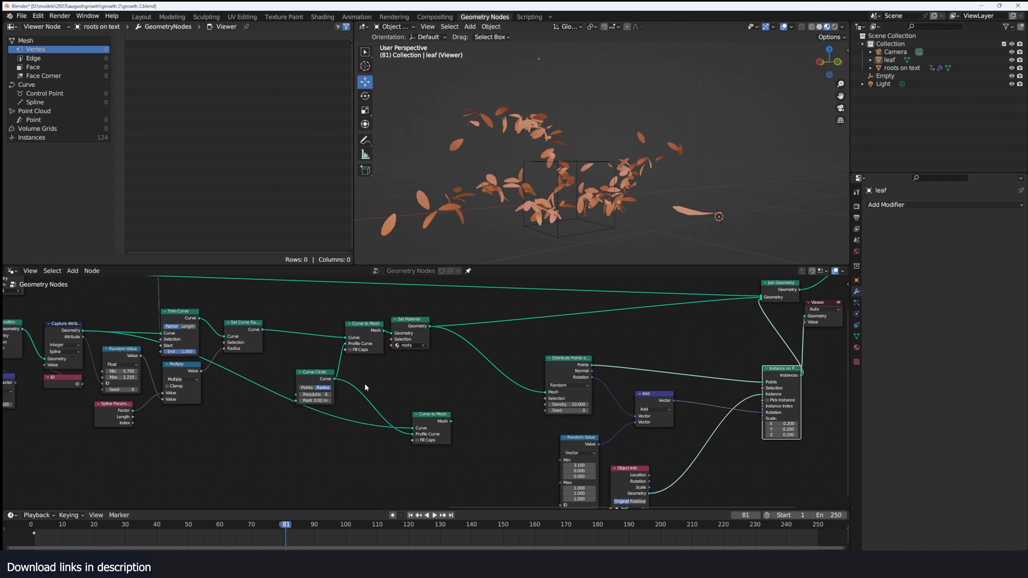
pyautogui.moveTo(450, 422); pyautogui.dragTo(548, 392)
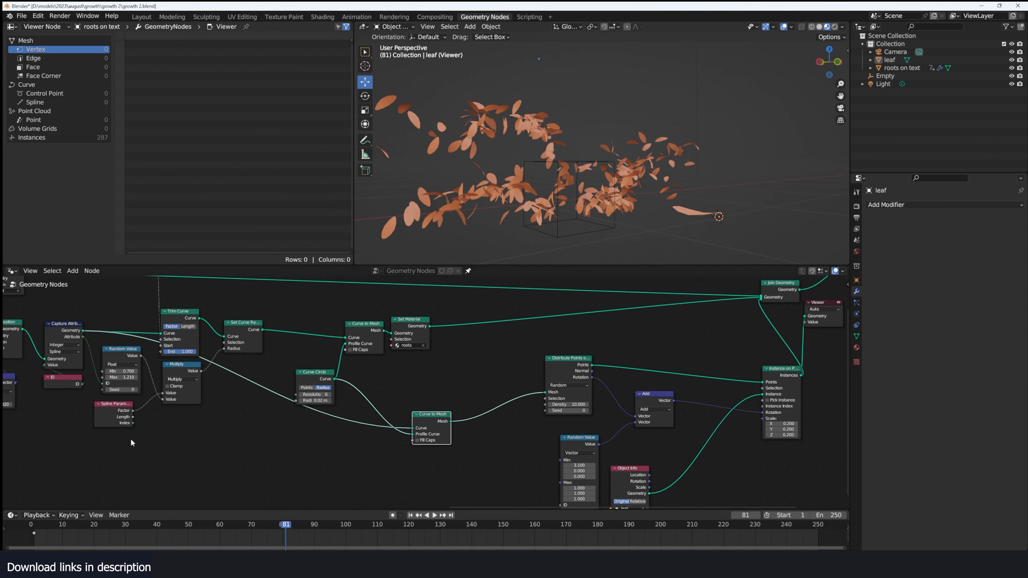
pyautogui.click(36, 538)
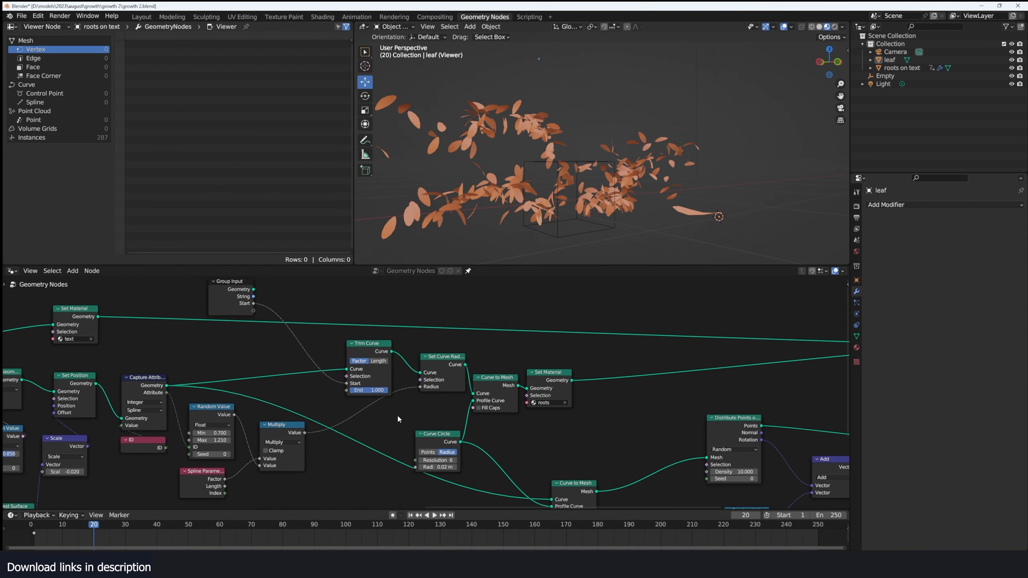
# Compare the Trim Curve output with the Capture Attribute geometry in the Viewer.
pyautogui.moveTo(384, 350); pyautogui.dragTo(307, 332, button='middle')
pyautogui.keyDown('ctrl'); pyautogui.keyDown('shift'); pyautogui.click(307, 332); pyautogui.keyUp('shift'); pyautogui.keyUp('ctrl')
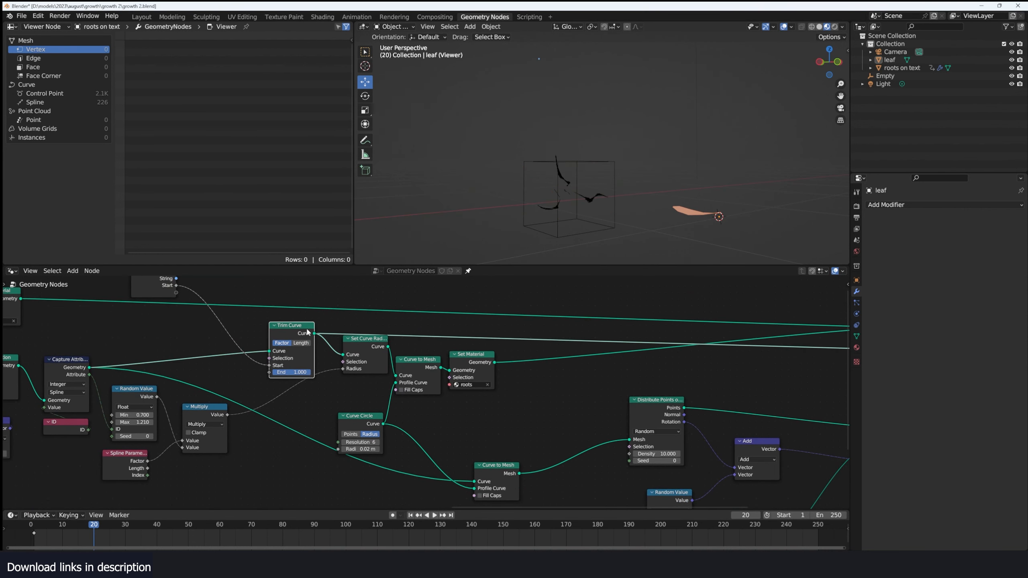
pyautogui.keyDown('ctrl'); pyautogui.keyDown('shift'); pyautogui.click(85, 367); pyautogui.keyUp('shift'); pyautogui.keyUp('ctrl')
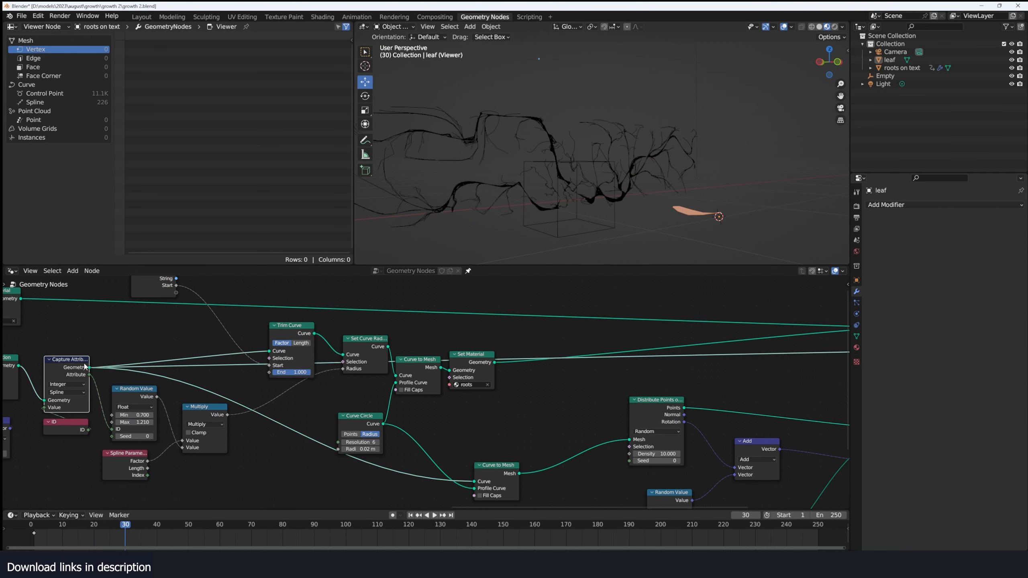
# Insert a second Capture Attribute node on the link into the lower Curve to Mesh node and preview it.
pyautogui.moveTo(243, 405); pyautogui.dragTo(237, 372, button='middle')
pyautogui.hotkey('shift', 'a')
pyautogui.write('ca')
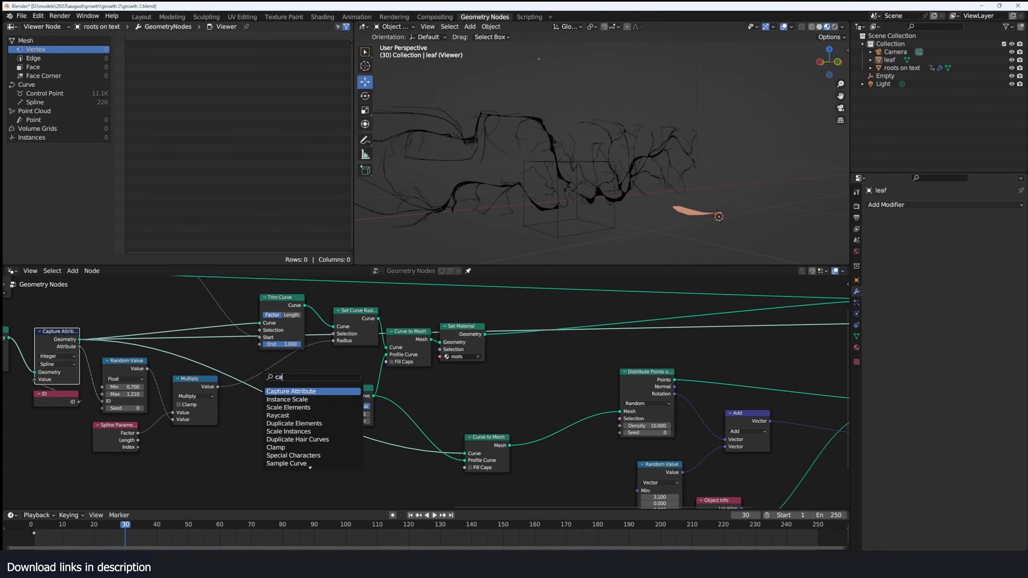
pyautogui.click(311, 392)
pyautogui.click(295, 416)
pyautogui.keyDown('ctrl'); pyautogui.keyDown('shift'); pyautogui.click(286, 405); pyautogui.keyUp('shift'); pyautogui.keyUp('ctrl')
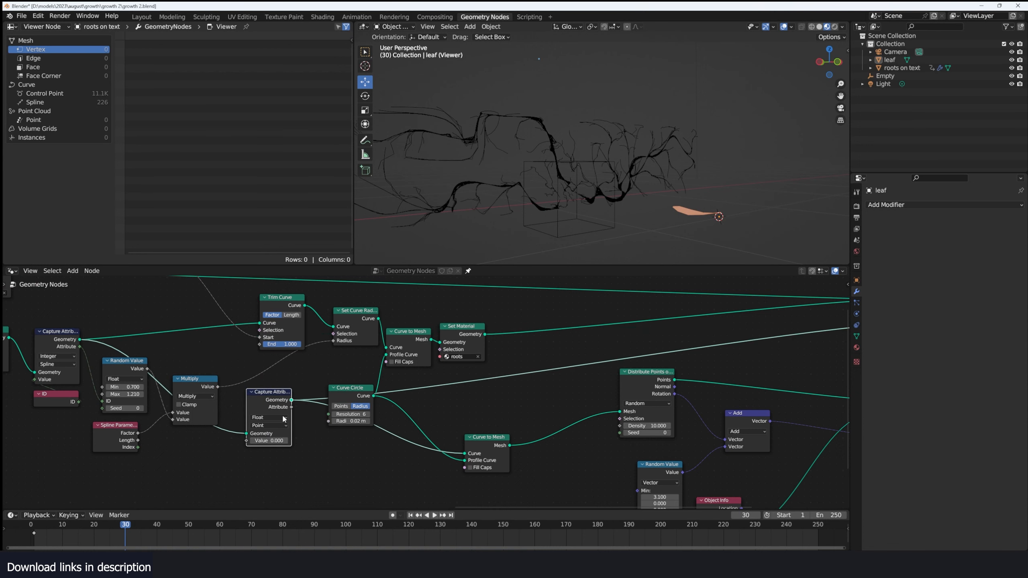
# Add a Spline Parameter node and connect its Factor output to the new Capture Attribute node's Value input.
pyautogui.moveTo(280, 443); pyautogui.dragTo(350, 421, button='middle')
pyautogui.scroll(3, 349, 423)
pyautogui.click(323, 400)
pyautogui.hotkey('shift', 'a')
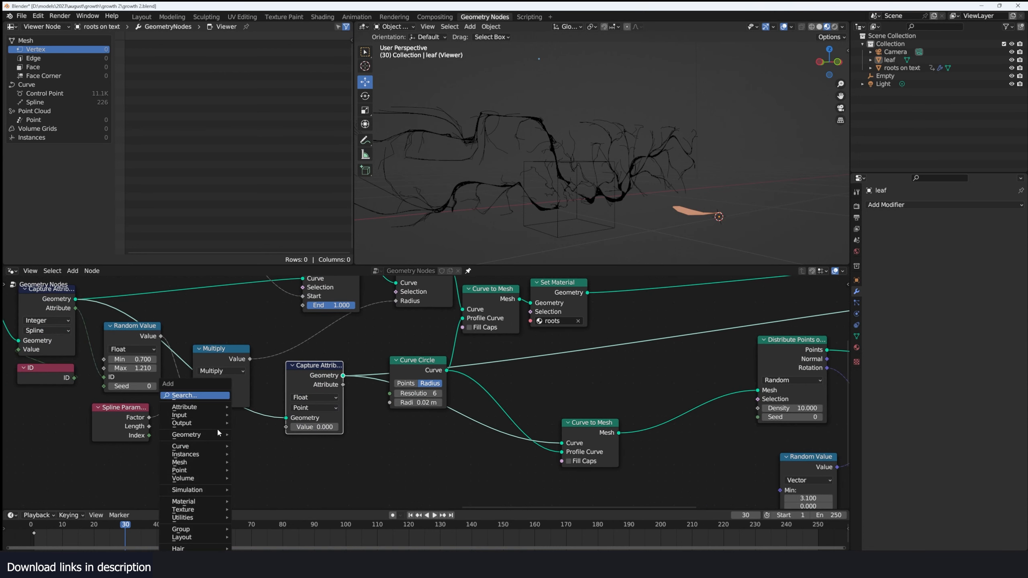
pyautogui.write('s')
pyautogui.write('sp')
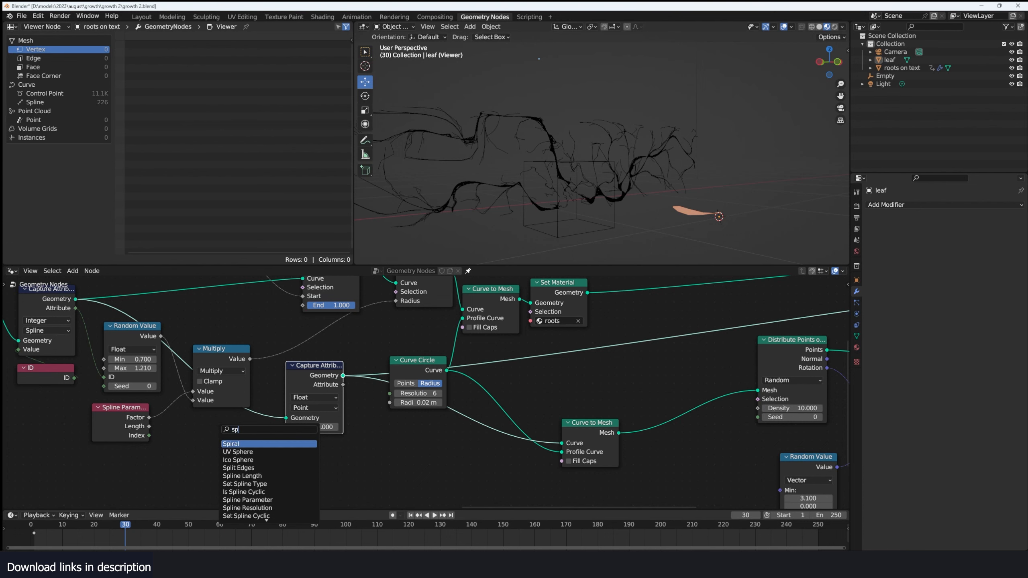
pyautogui.press('Return')
pyautogui.click(173, 442)
pyautogui.moveTo(201, 452); pyautogui.dragTo(286, 427)
pyautogui.moveTo(315, 368); pyautogui.dragTo(319, 383)
pyautogui.scroll(-5, 323, 404)
pyautogui.moveTo(323, 405); pyautogui.dragTo(336, 387, button='middle')
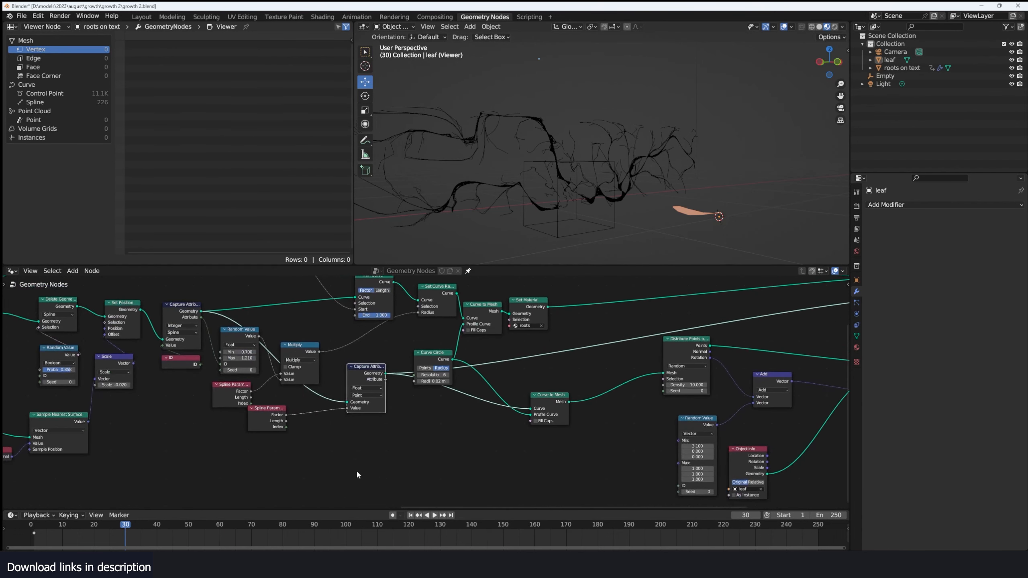
# Move the new Spline Parameter and Capture Attribute nodes below the tree and route their geometry link around through a reroute point.
pyautogui.moveTo(366, 474); pyautogui.dragTo(267, 415)
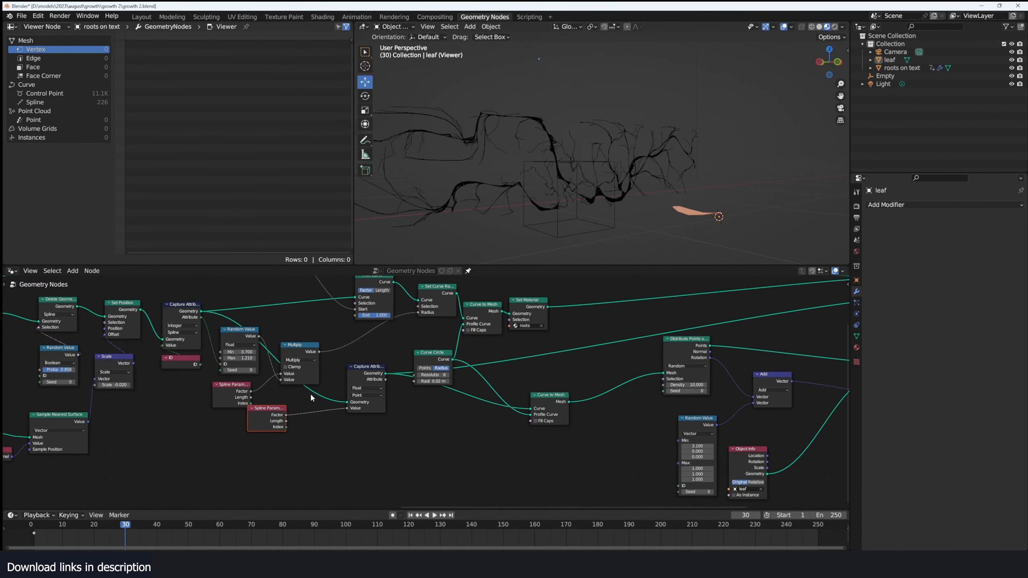
pyautogui.keyDown('shift'); pyautogui.click(364, 370); pyautogui.keyUp('shift')
pyautogui.press('g')
pyautogui.click(365, 448)
pyautogui.keyDown('shift'); pyautogui.moveTo(287, 430); pyautogui.dragTo(324, 408, button='right'); pyautogui.keyUp('shift')
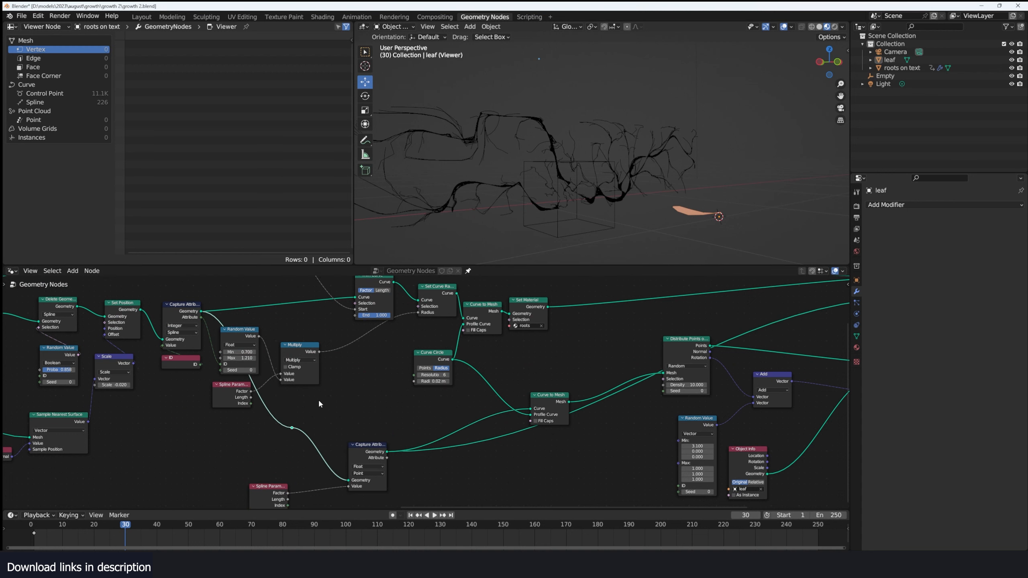
pyautogui.moveTo(292, 425); pyautogui.dragTo(212, 461)
# Rearrange the Random Value, Spline Parameter, Multiply, Trim Curve and Group Input nodes into a compact cluster.
pyautogui.scroll(-1, 272, 352)
pyautogui.moveTo(269, 349); pyautogui.dragTo(269, 367, button='middle')
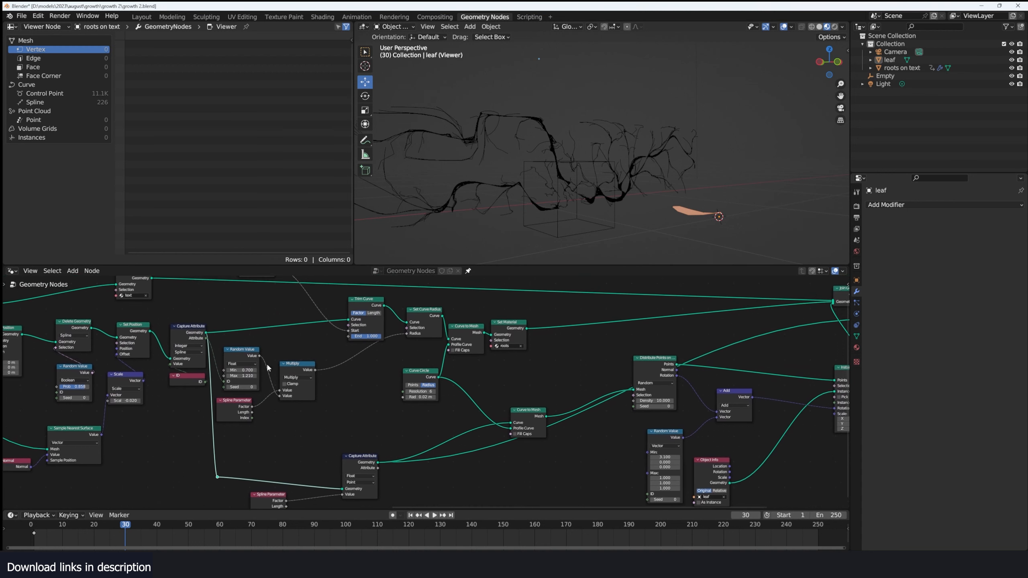
pyautogui.moveTo(322, 355); pyautogui.dragTo(211, 421)
pyautogui.moveTo(248, 355); pyautogui.dragTo(286, 343)
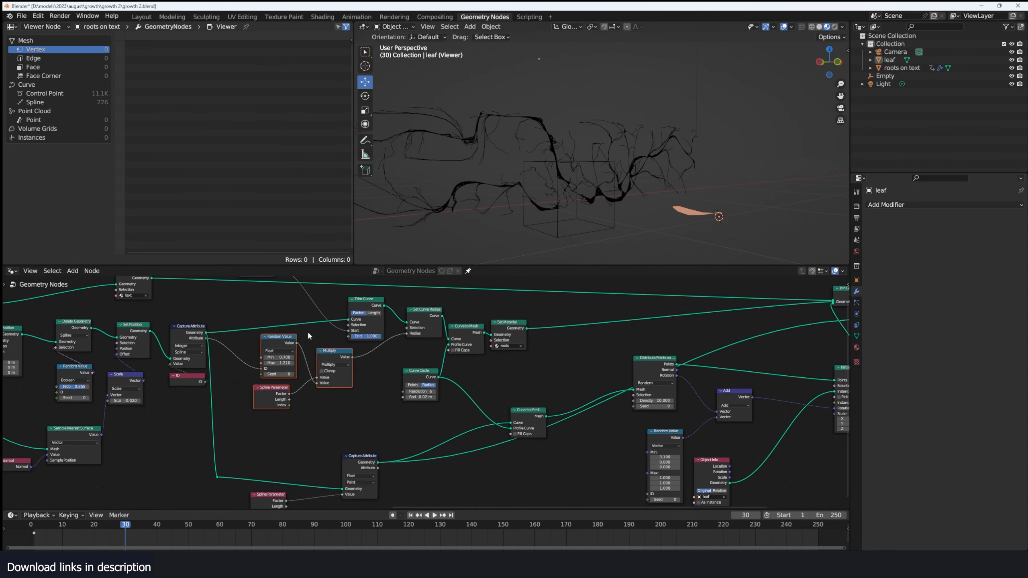
pyautogui.moveTo(369, 299); pyautogui.dragTo(343, 306)
pyautogui.moveTo(279, 280); pyautogui.dragTo(285, 329, button='middle')
pyautogui.moveTo(255, 312); pyautogui.dragTo(258, 359)
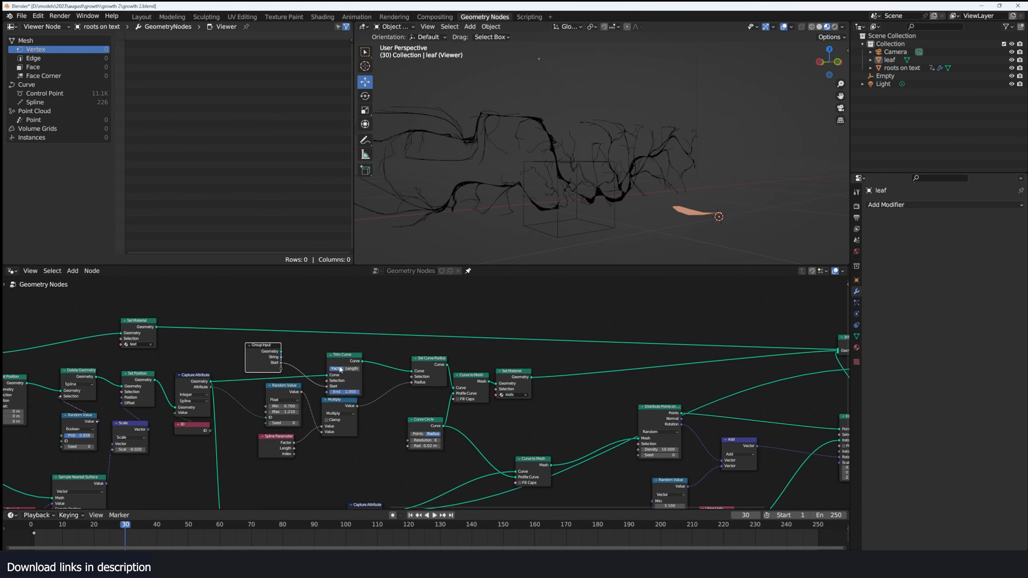
# Group the root mesh nodes from Group Input and Trim Curve through Set Material in a frame.
pyautogui.moveTo(331, 339); pyautogui.dragTo(323, 345, button='middle')
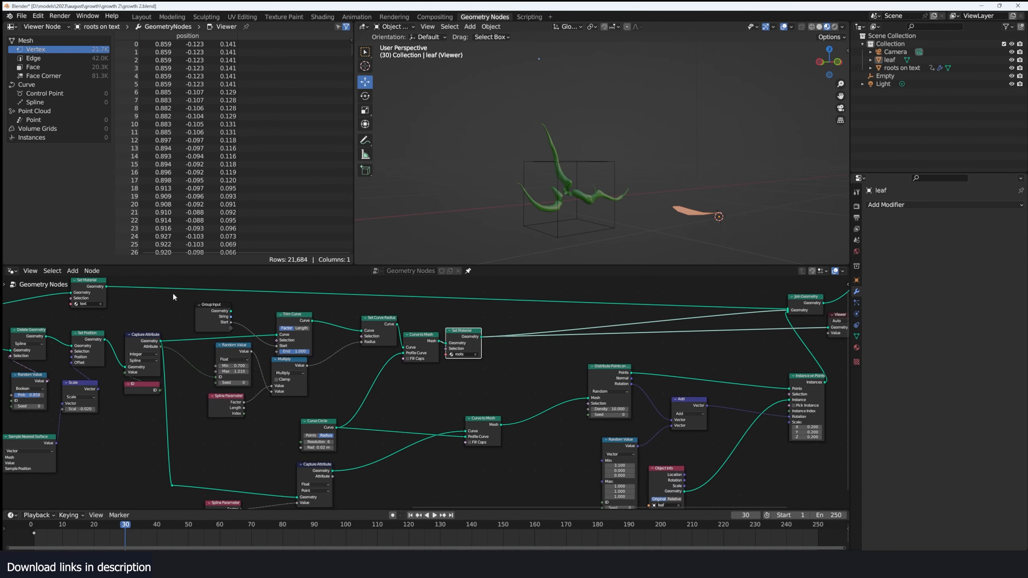
pyautogui.moveTo(173, 298); pyautogui.dragTo(490, 397)
pyautogui.hotkey('ctrl', 'j')
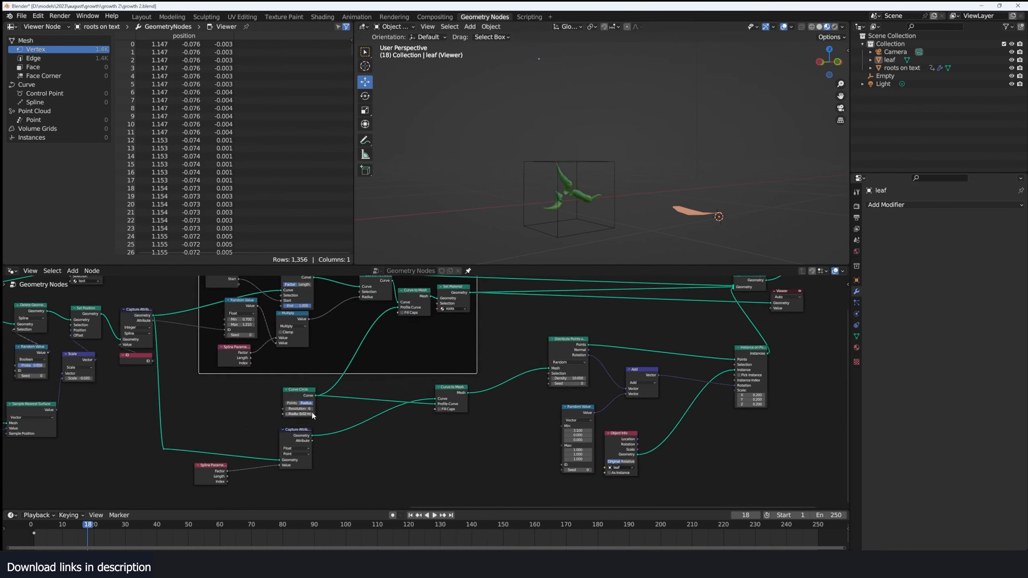
# Preview the leaf branch's Capture Attribute geometry and its captured spline factor through the Viewer.
pyautogui.scroll(2, 304, 418)
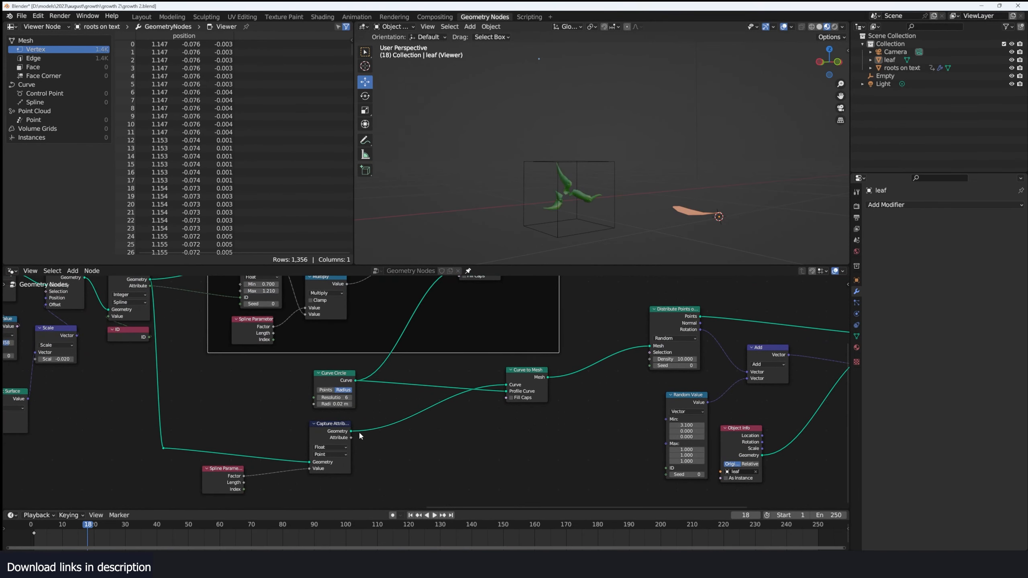
pyautogui.keyDown('ctrl'); pyautogui.keyDown('shift'); pyautogui.click(331, 445); pyautogui.keyUp('shift'); pyautogui.keyUp('ctrl')
pyautogui.moveTo(620, 228); pyautogui.dragTo(560, 180, button='middle')
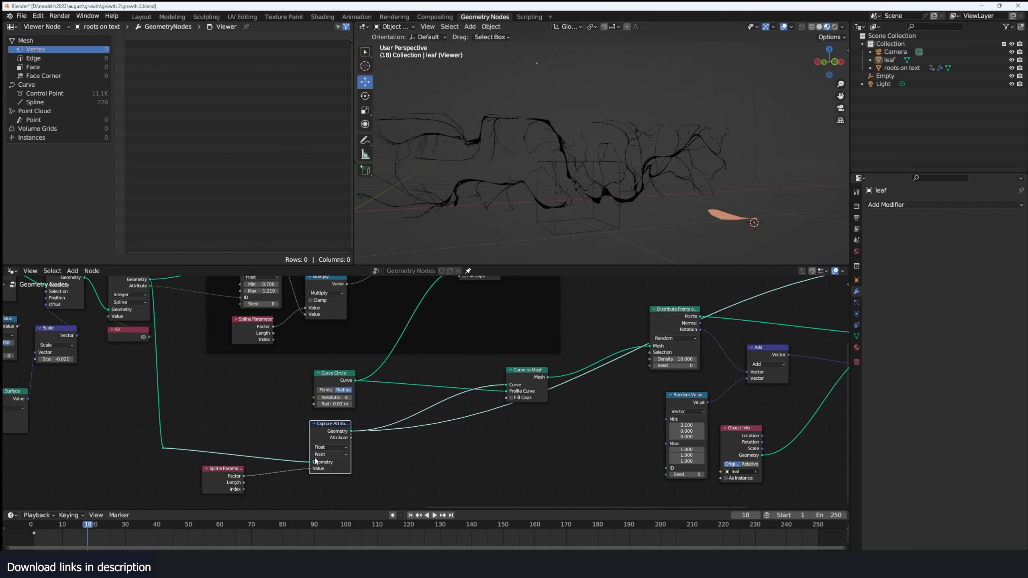
pyautogui.keyDown('ctrl'); pyautogui.keyDown('shift'); pyautogui.click(350, 439); pyautogui.keyUp('shift'); pyautogui.keyUp('ctrl')
pyautogui.moveTo(542, 199); pyautogui.dragTo(504, 193, button='middle')
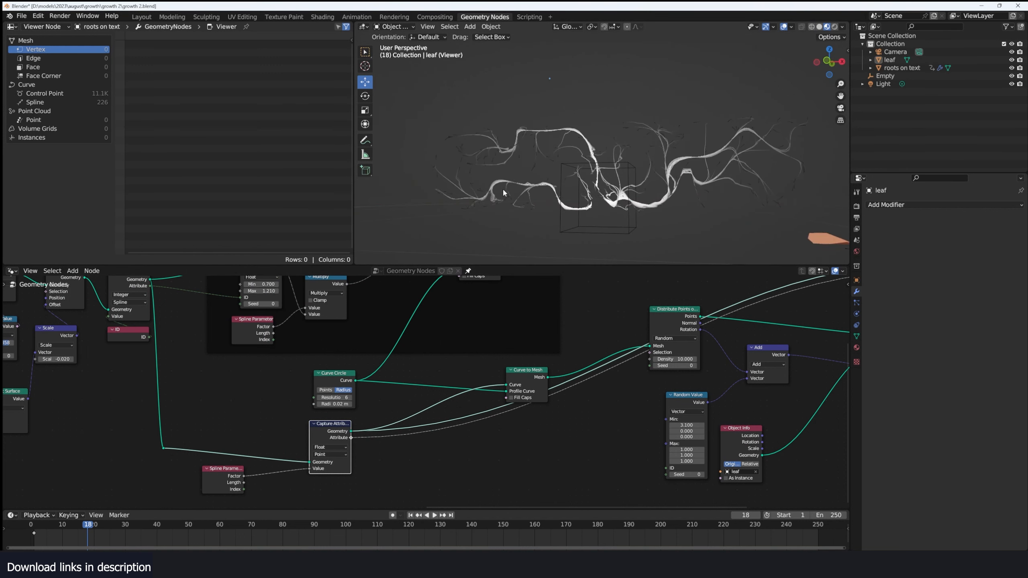
pyautogui.moveTo(483, 406); pyautogui.dragTo(415, 412, button='middle')
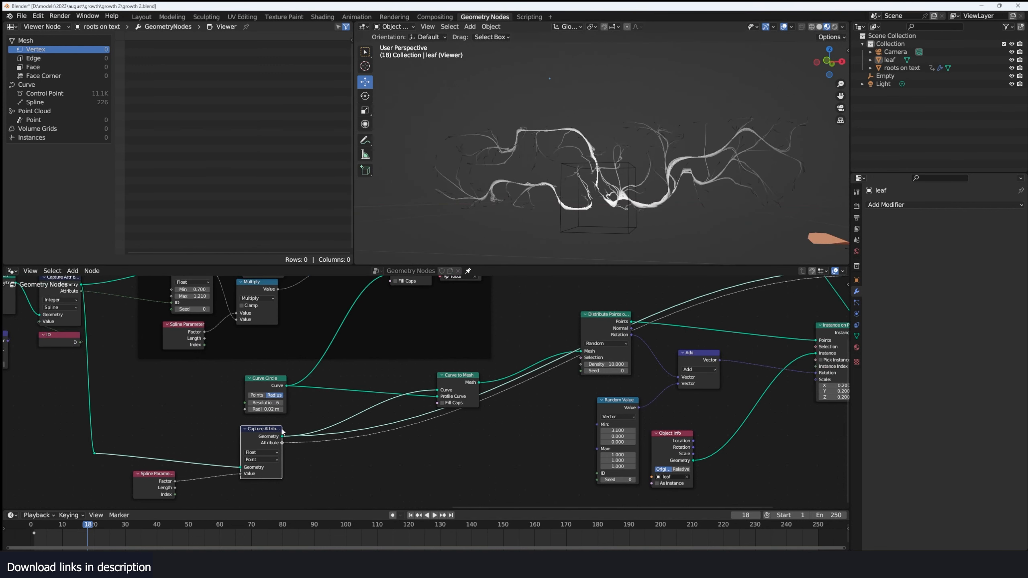
# Preview the leaf branch's Curve to Mesh output shaded by the captured attribute.
pyautogui.keyDown('ctrl'); pyautogui.keyDown('shift'); pyautogui.click(464, 389); pyautogui.keyUp('shift'); pyautogui.keyUp('ctrl')
pyautogui.moveTo(549, 227); pyautogui.dragTo(579, 246, button='middle')
pyautogui.moveTo(494, 151)
pyautogui.mouseDown(button='middle')
pyautogui.moveTo(539, 162)
pyautogui.moveTo(485, 157)
pyautogui.mouseUp(button='middle')
pyautogui.scroll(-2, 760, 293)
pyautogui.moveTo(760, 294); pyautogui.dragTo(559, 347, button='middle')
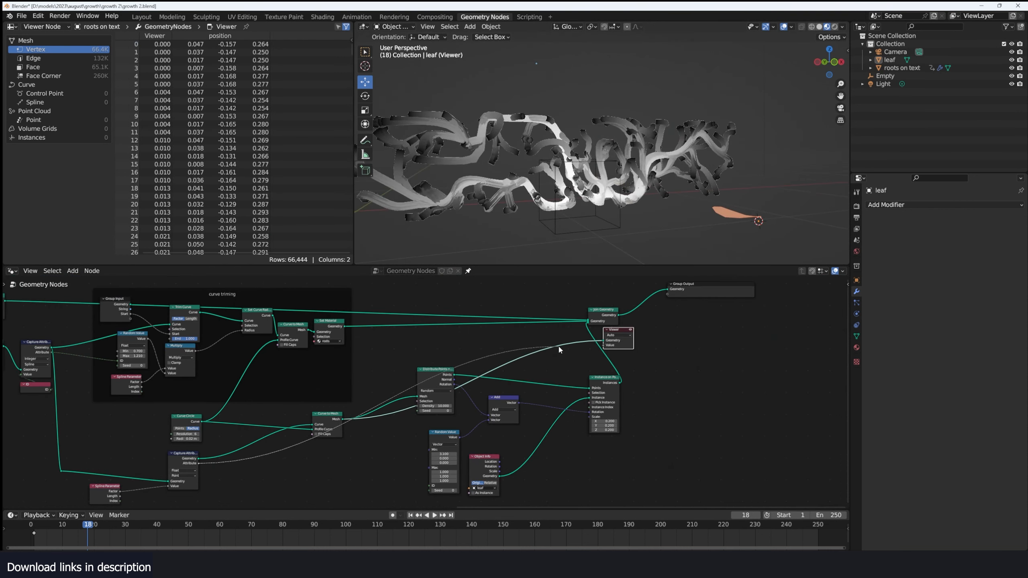
# Cut the captured attribute's link to the Viewer's Value input and move the Viewer node clear of the others.
pyautogui.keyDown('ctrl'); pyautogui.moveTo(560, 347); pyautogui.dragTo(557, 362, button='right'); pyautogui.keyUp('ctrl')
pyautogui.moveTo(622, 344); pyautogui.dragTo(675, 354)
pyautogui.scroll(1, 437, 388)
pyautogui.scroll(1, 438, 388)
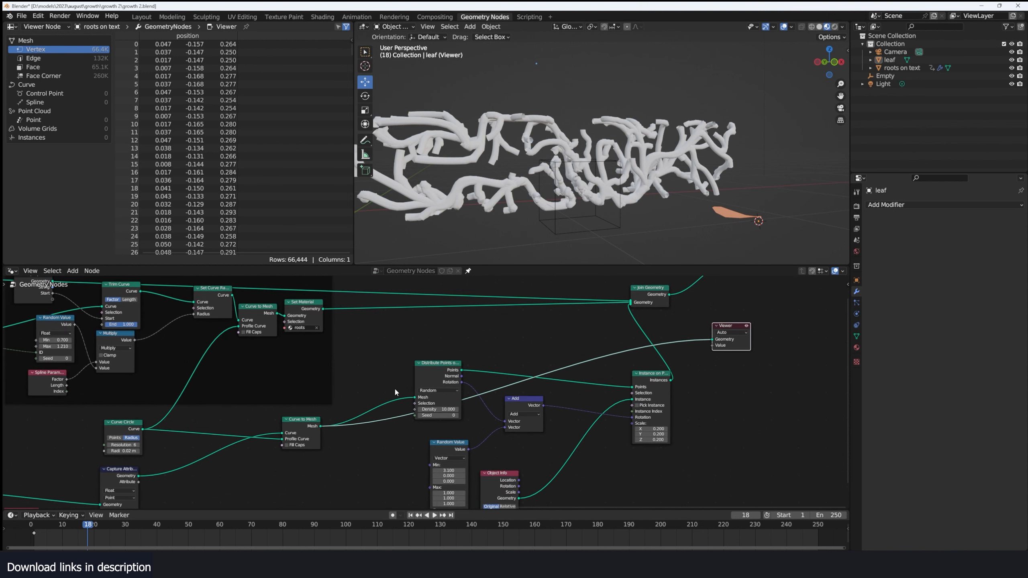
# Preview the Distribute Points on Faces and Instance on Points outputs in turn, and save the file.
pyautogui.keyDown('ctrl'); pyautogui.keyDown('shift'); pyautogui.click(448, 368); pyautogui.keyUp('shift'); pyautogui.keyUp('ctrl')
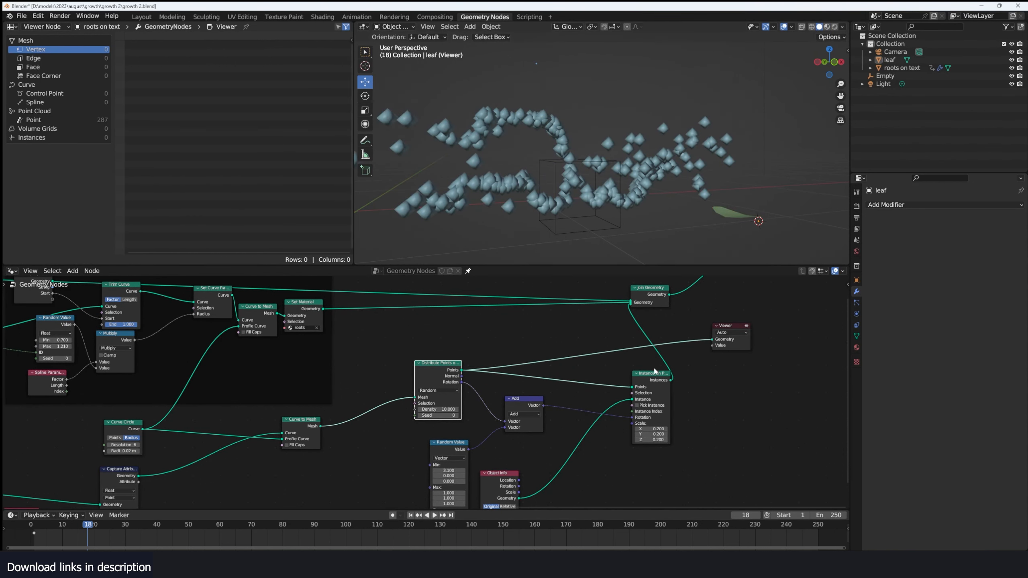
pyautogui.keyDown('ctrl'); pyautogui.keyDown('shift'); pyautogui.click(661, 381); pyautogui.keyUp('shift'); pyautogui.keyUp('ctrl')
pyautogui.moveTo(678, 201); pyautogui.dragTo(647, 208, button='middle')
pyautogui.hotkey('ctrl', 's')
# Preview the leaf branch's Capture Attribute again with its Attribute output linked to the Viewer.
pyautogui.moveTo(471, 393); pyautogui.dragTo(562, 366, button='middle')
pyautogui.scroll(-1, 562, 366)
pyautogui.keyDown('ctrl'); pyautogui.keyDown('shift'); pyautogui.click(245, 453); pyautogui.keyUp('shift'); pyautogui.keyUp('ctrl')
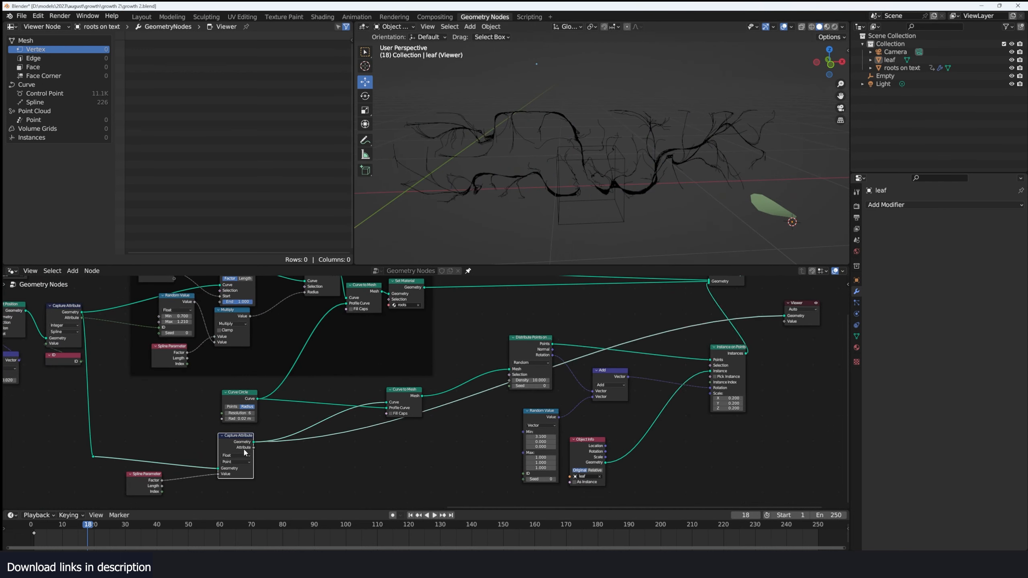
pyautogui.keyDown('ctrl'); pyautogui.keyDown('shift'); pyautogui.click(244, 451); pyautogui.keyUp('shift'); pyautogui.keyUp('ctrl')
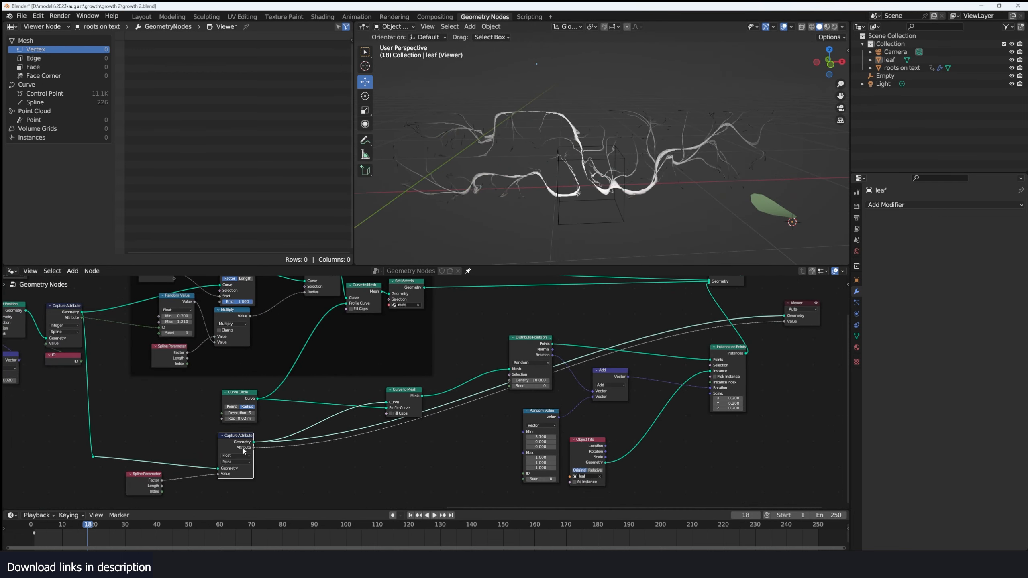
# Connect the captured Attribute output to the Scale input of Instance on Points and preview the Join Geometry output.
pyautogui.moveTo(588, 383); pyautogui.dragTo(443, 396, button='middle')
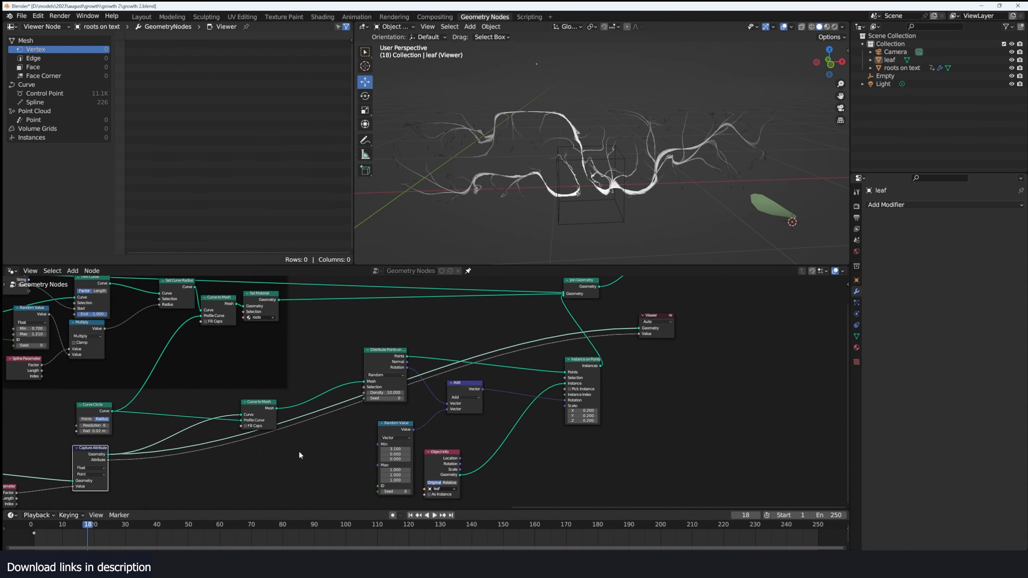
pyautogui.moveTo(357, 455); pyautogui.dragTo(565, 405)
pyautogui.keyDown('ctrl'); pyautogui.keyDown('shift'); pyautogui.click(596, 367); pyautogui.keyUp('shift'); pyautogui.keyUp('ctrl')
pyautogui.keyDown('ctrl'); pyautogui.keyDown('shift'); pyautogui.click(594, 288); pyautogui.keyUp('shift'); pyautogui.keyUp('ctrl')
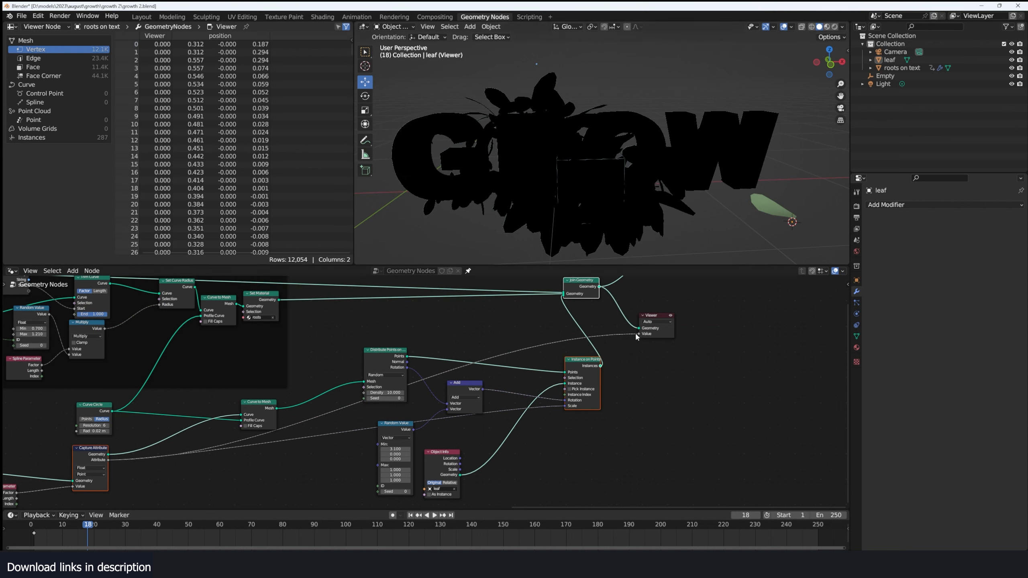
# Disconnect the captured attribute from the Viewer's Value input and preview the scaled leaf instances alone.
pyautogui.click(618, 335)
pyautogui.moveTo(639, 334); pyautogui.dragTo(625, 320)
pyautogui.moveTo(637, 161)
pyautogui.mouseDown(button='middle')
pyautogui.moveTo(673, 162)
pyautogui.moveTo(626, 155)
pyautogui.mouseUp(button='middle')
pyautogui.moveTo(536, 192); pyautogui.dragTo(575, 201, button='middle')
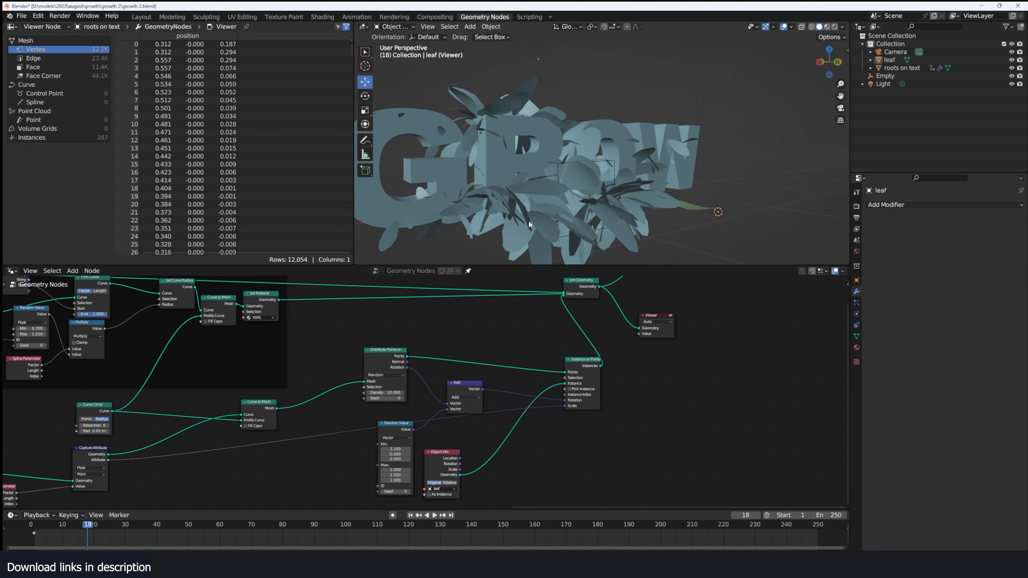
pyautogui.keyDown('ctrl'); pyautogui.keyDown('shift'); pyautogui.click(589, 365); pyautogui.keyUp('shift'); pyautogui.keyUp('ctrl')
pyautogui.moveTo(651, 115); pyautogui.dragTo(715, 162, button='middle')
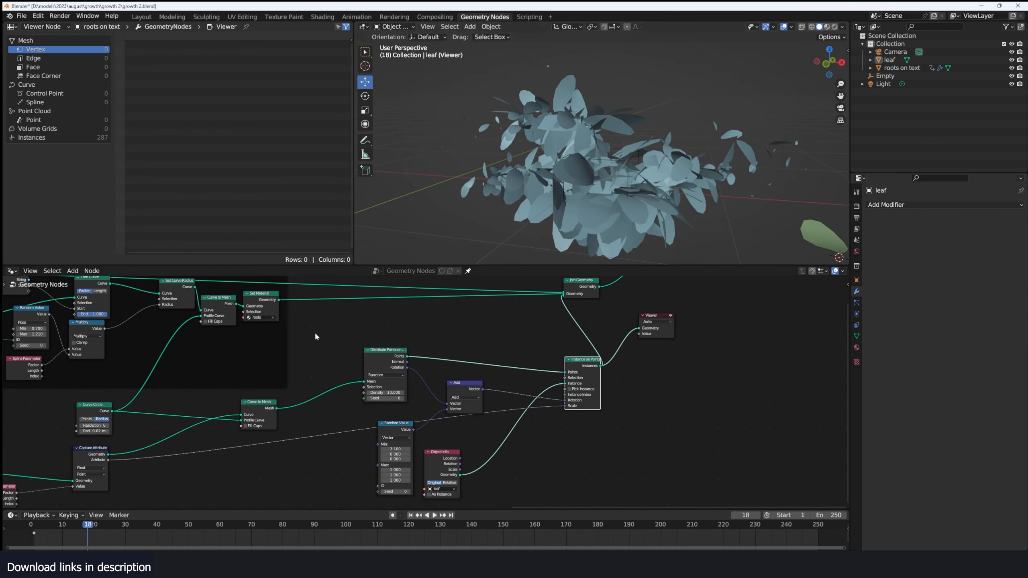
# Move the leaf branch's Spline Parameter node farther from Capture Attribute to make room between them.
pyautogui.moveTo(252, 391); pyautogui.dragTo(445, 366, button='middle')
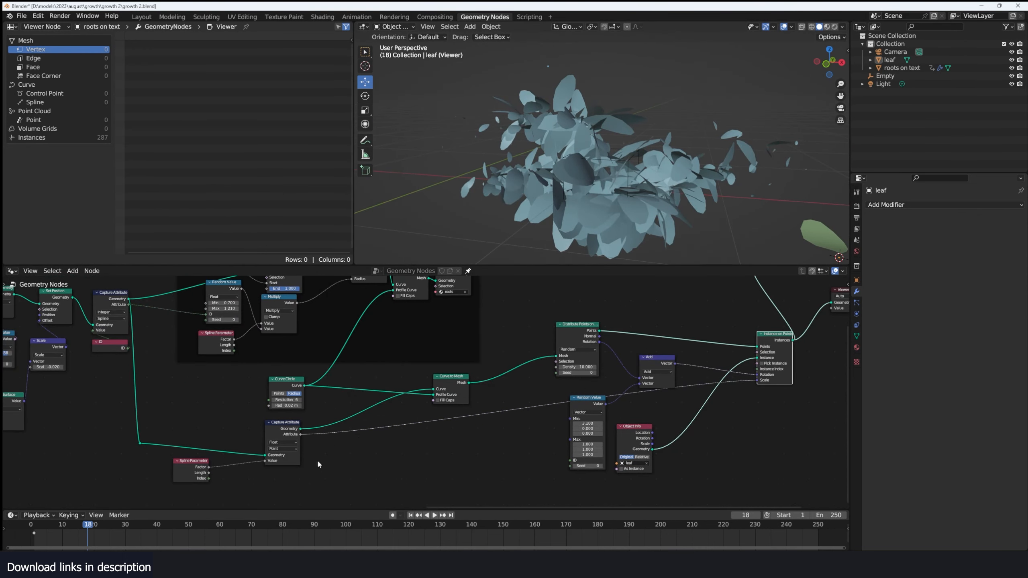
pyautogui.scroll(2, 318, 464)
pyautogui.moveTo(281, 403); pyautogui.dragTo(396, 382, button='middle')
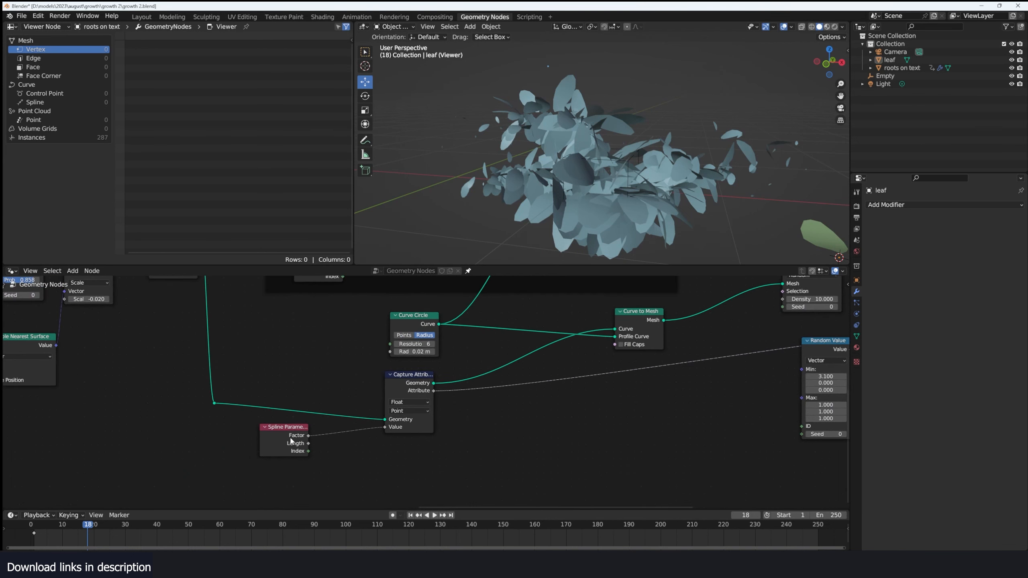
pyautogui.moveTo(290, 438); pyautogui.dragTo(215, 434)
pyautogui.scroll(1, 325, 420)
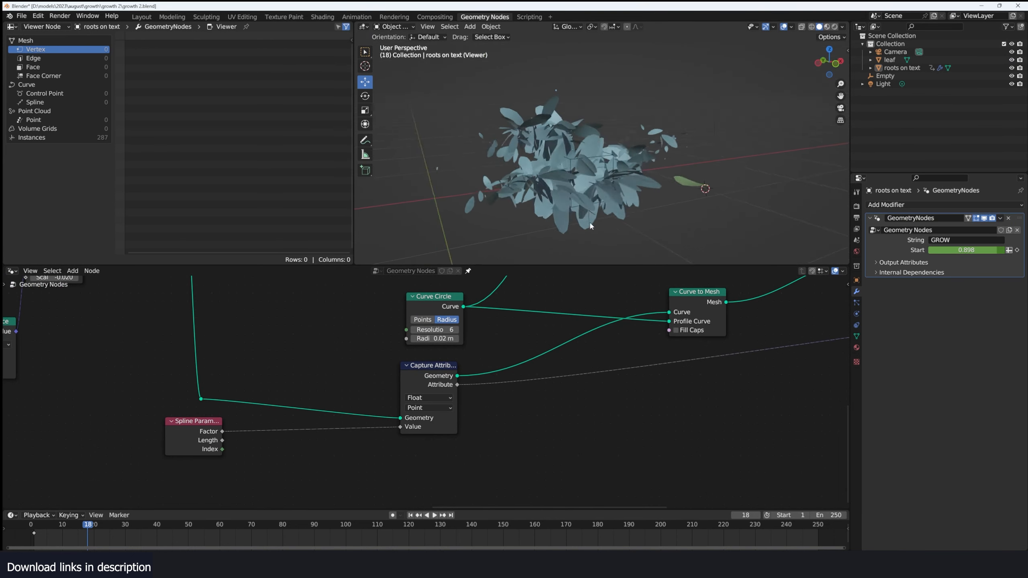
pyautogui.moveTo(589, 224); pyautogui.dragTo(550, 218, button='middle')
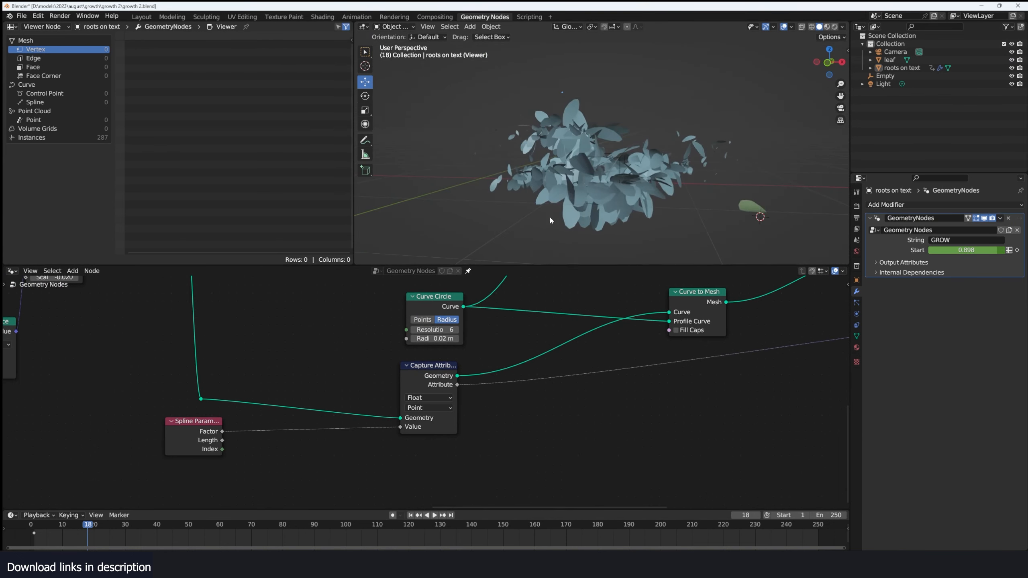
pyautogui.moveTo(304, 469); pyautogui.dragTo(218, 469, button='middle')
pyautogui.scroll(1, 569, 300)
pyautogui.moveTo(632, 240); pyautogui.dragTo(640, 239, button='middle')
pyautogui.scroll(2, 551, 413)
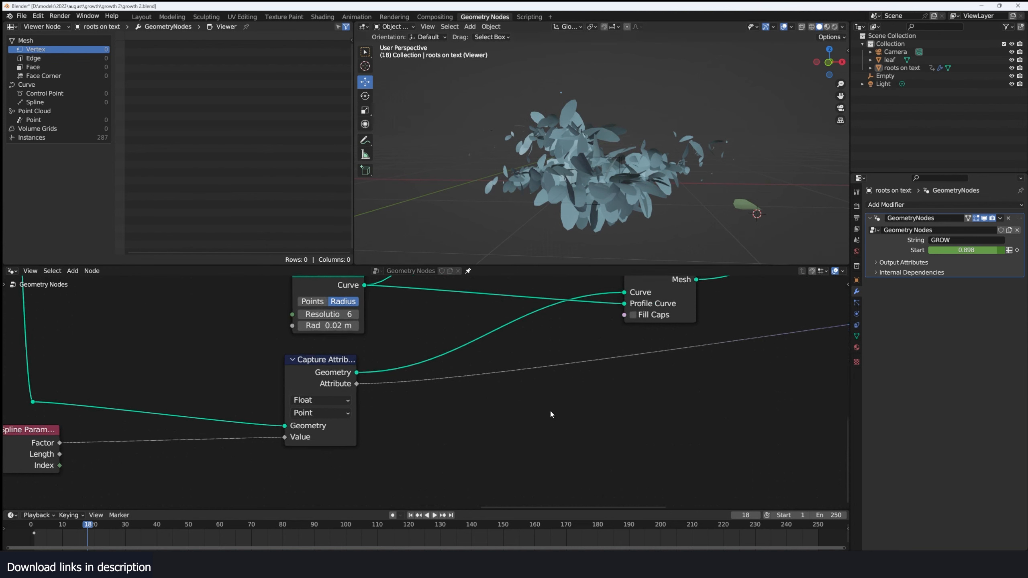
# Insert a Float Curve node on the link from the captured Attribute to the Instance on Points Scale input.
pyautogui.scroll(-3, 551, 413)
pyautogui.hotkey('shift', 'a')
pyautogui.write('sfloa')
pyautogui.press('Return')
pyautogui.click(506, 370)
pyautogui.scroll(2, 582, 409)
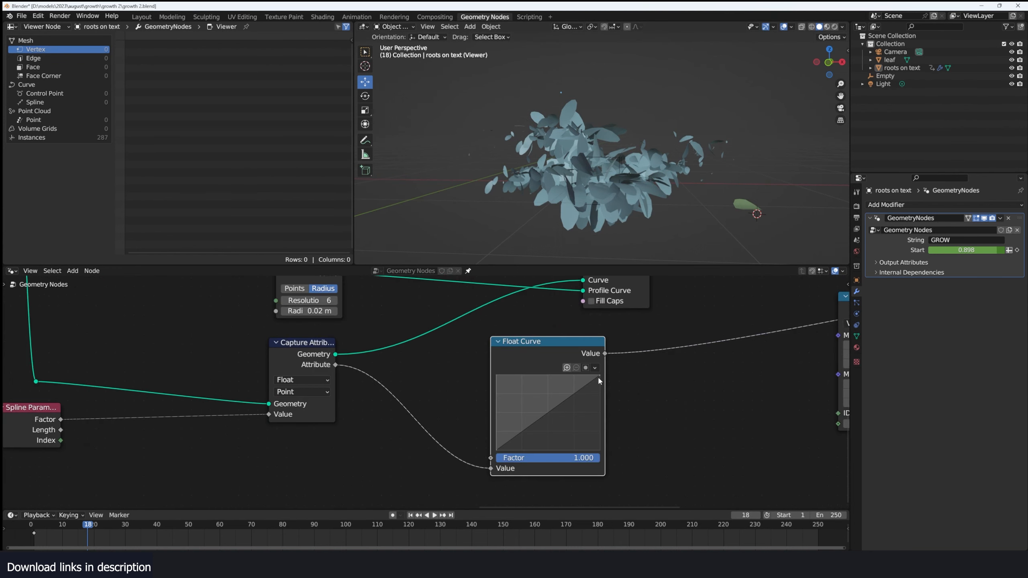
# Lower the Float Curve's end point to about 0.32 to shrink the leaves.
pyautogui.moveTo(600, 376); pyautogui.dragTo(599, 424)
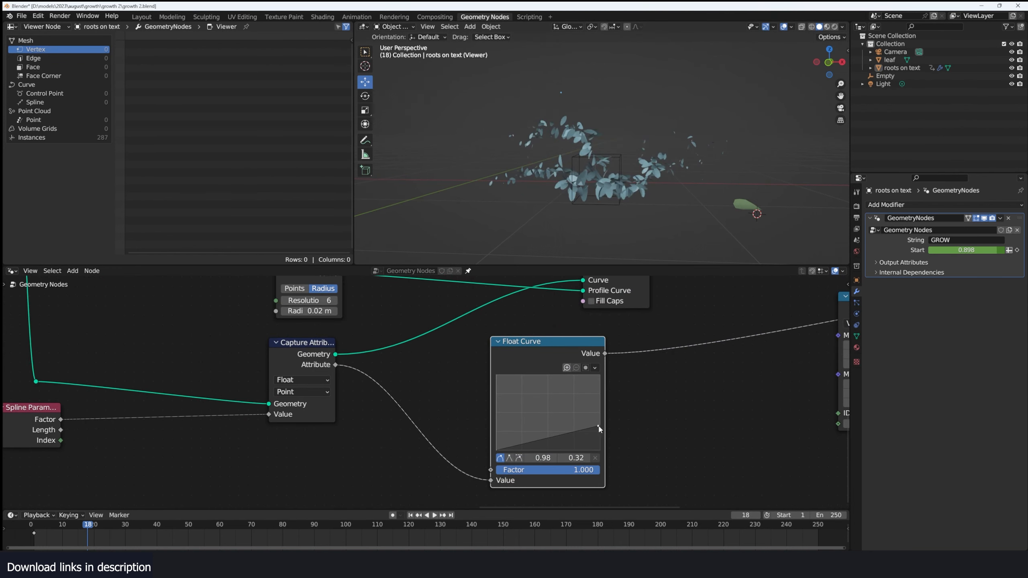
pyautogui.scroll(3, 635, 104)
pyautogui.scroll(1, 549, 423)
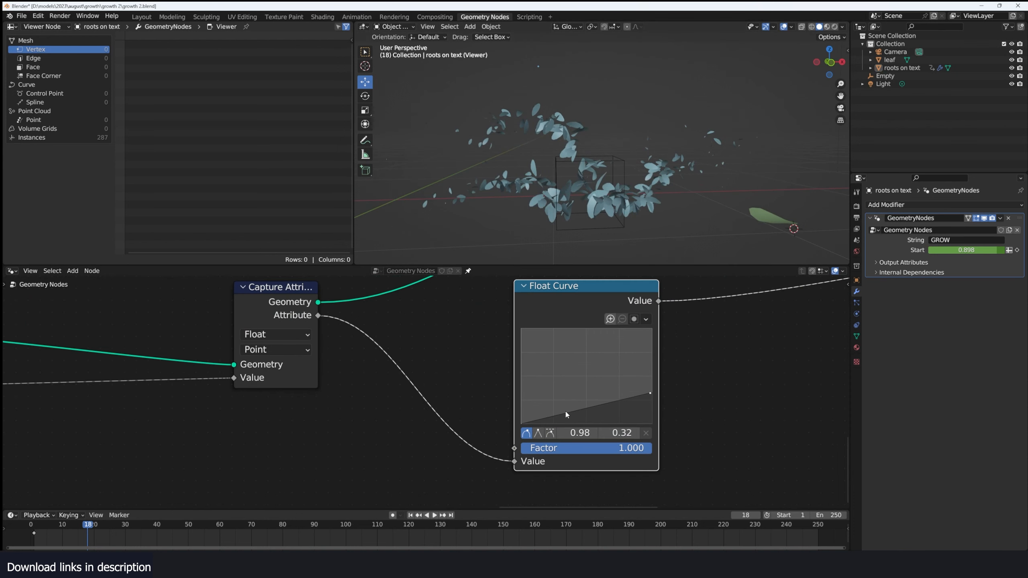
# Insert a Math node set to Subtract between the leaf branch's Spline Parameter Factor and Capture Attribute Value.
pyautogui.scroll(-5, 422, 388)
pyautogui.moveTo(341, 397); pyautogui.dragTo(435, 395, button='middle')
pyautogui.hotkey('shift', 'a')
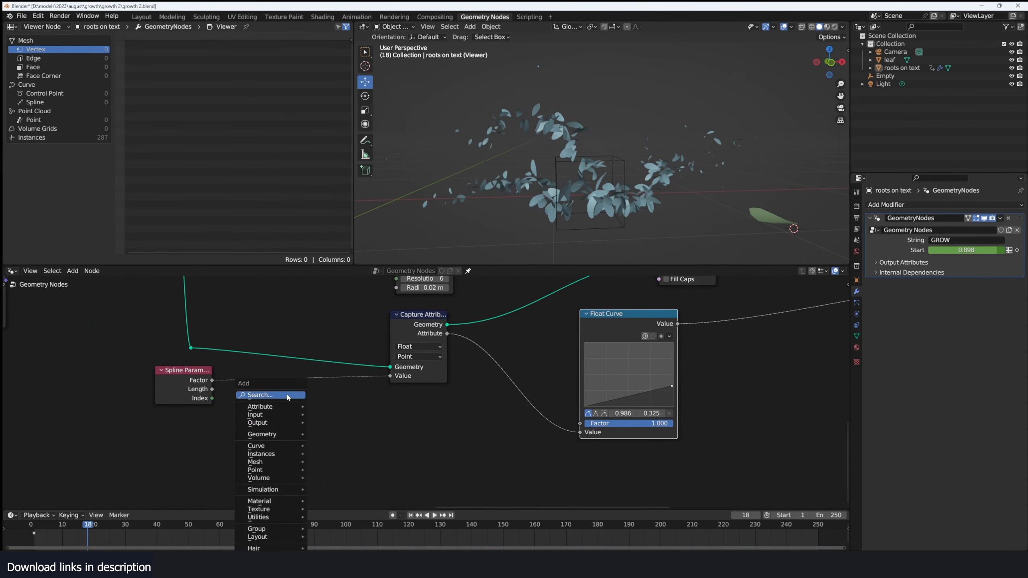
pyautogui.write('math')
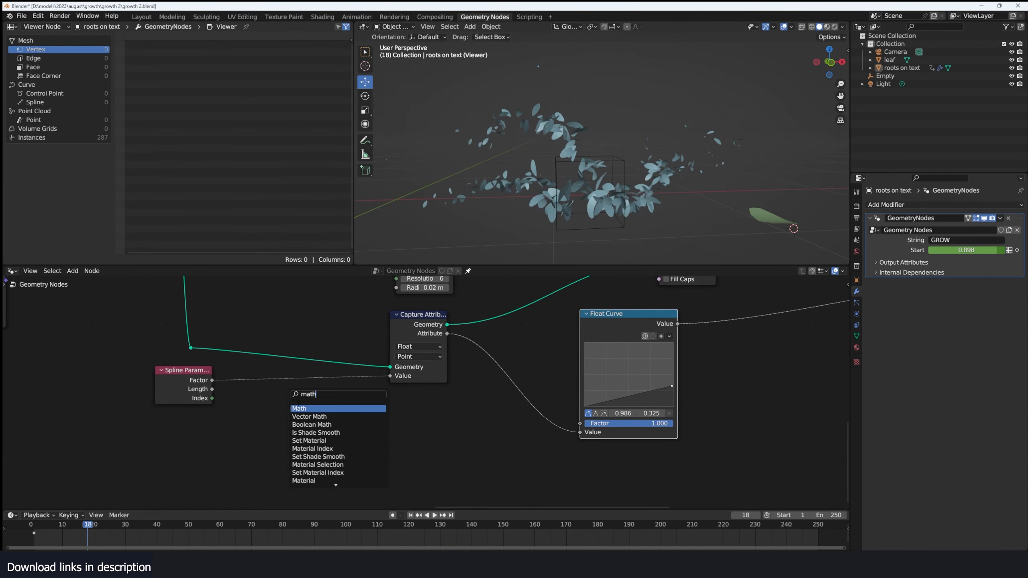
pyautogui.press('Return')
pyautogui.click(308, 401)
pyautogui.click(324, 405)
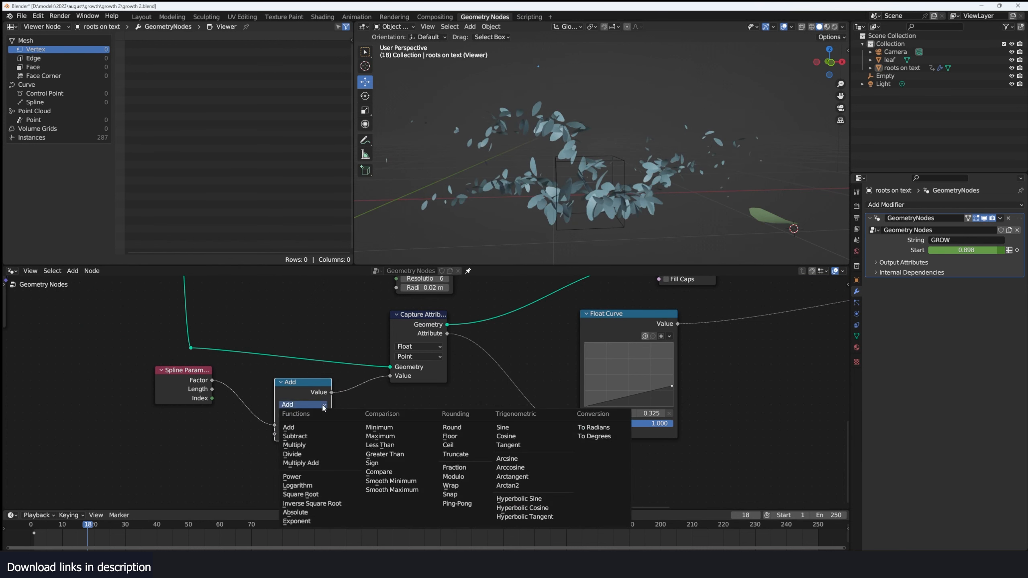
pyautogui.click(314, 437)
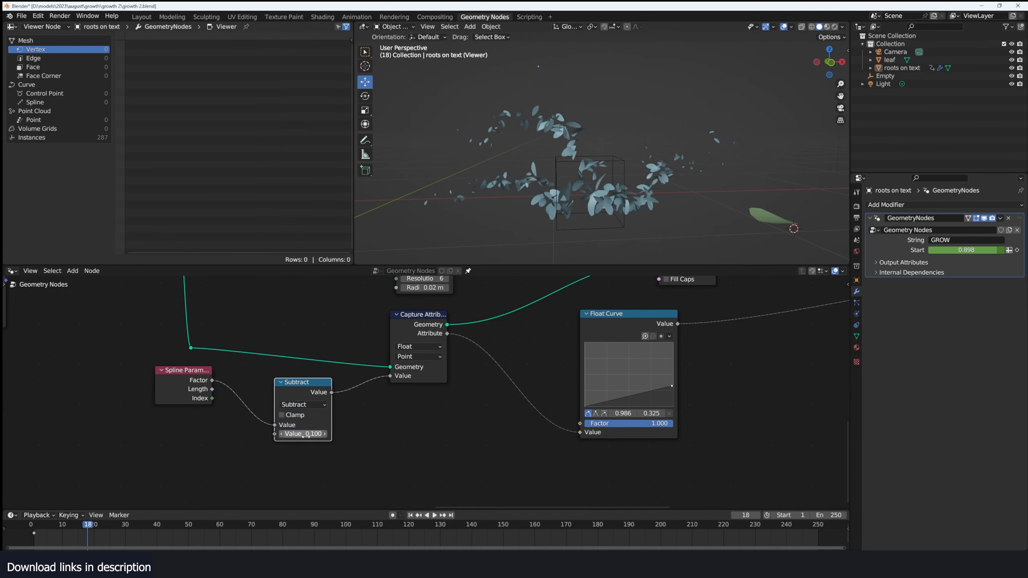
# Set the Subtract value to 0.36 and bend the Float Curve into an early rise levelling off around 0.24.
pyautogui.moveTo(306, 436)
pyautogui.mouseDown()
pyautogui.moveTo(286, 436)
pyautogui.moveTo(308, 436)
pyautogui.mouseUp()
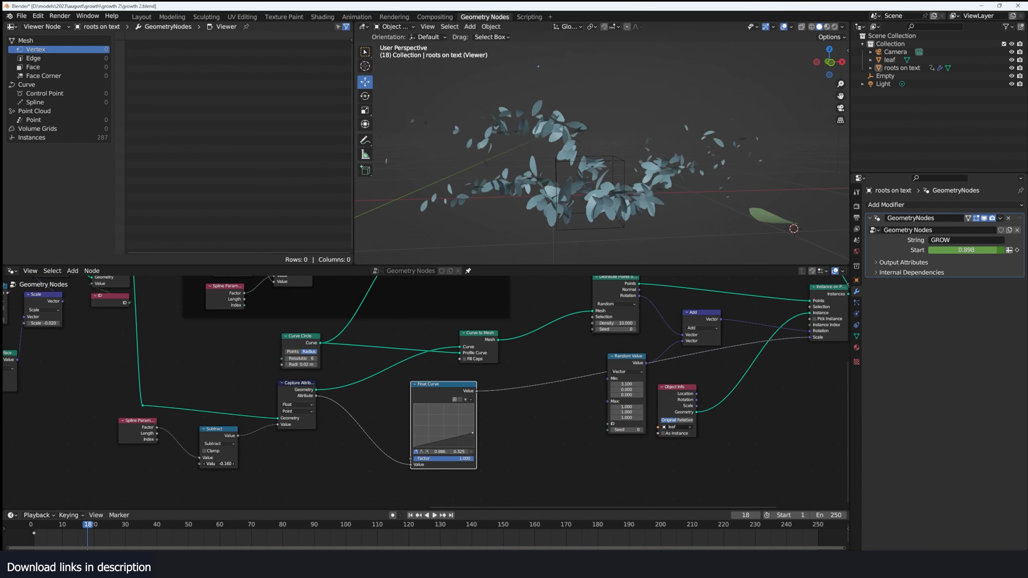
pyautogui.moveTo(227, 466); pyautogui.dragTo(243, 466)
pyautogui.moveTo(242, 466); pyautogui.dragTo(251, 466)
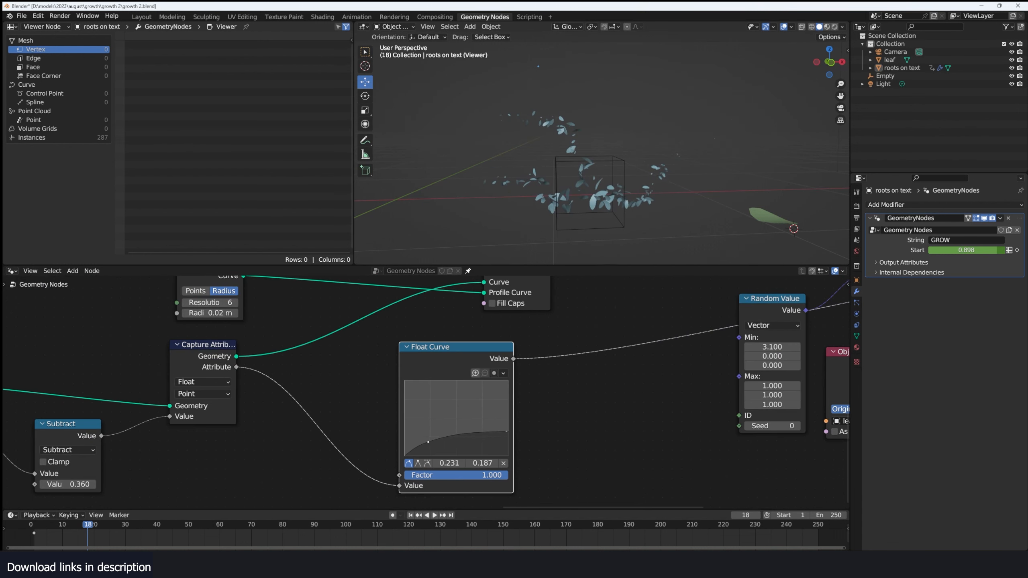
pyautogui.scroll(3, 645, 151)
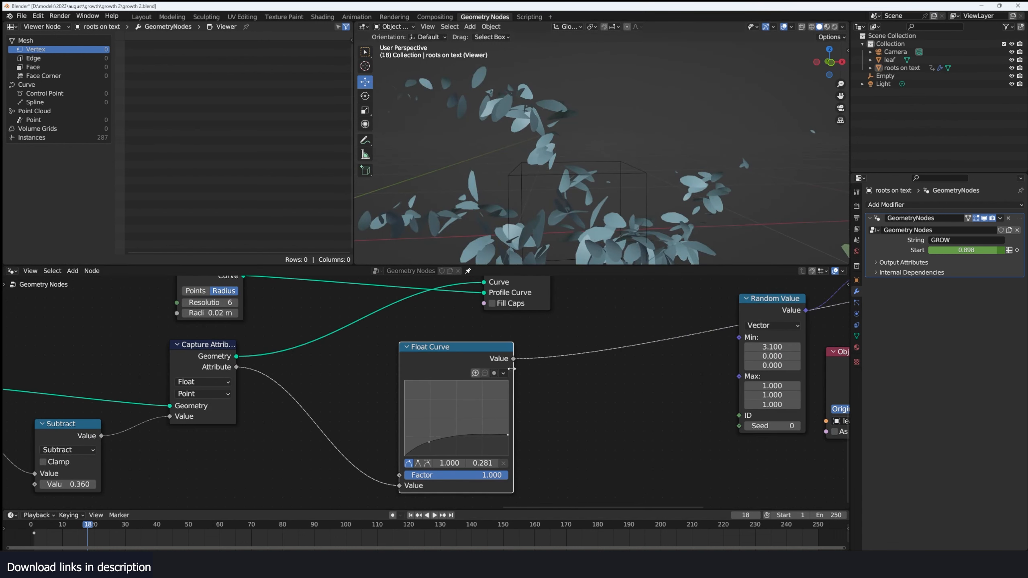
pyautogui.moveTo(508, 436); pyautogui.dragTo(509, 441)
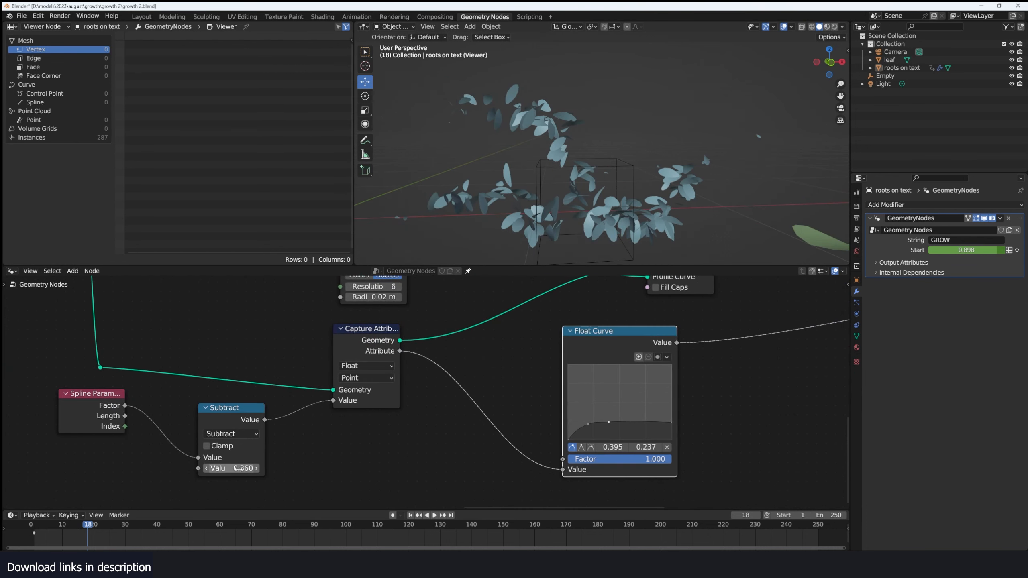
# Adjust the Subtract node's second value to 0.37 to shift where the leaves shrink along the roots.
pyautogui.moveTo(227, 469)
pyautogui.mouseDown()
pyautogui.moveTo(244, 469)
pyautogui.moveTo(225, 468)
pyautogui.mouseUp()
pyautogui.scroll(-2, 657, 185)
pyautogui.moveTo(232, 469); pyautogui.dragTo(245, 469)
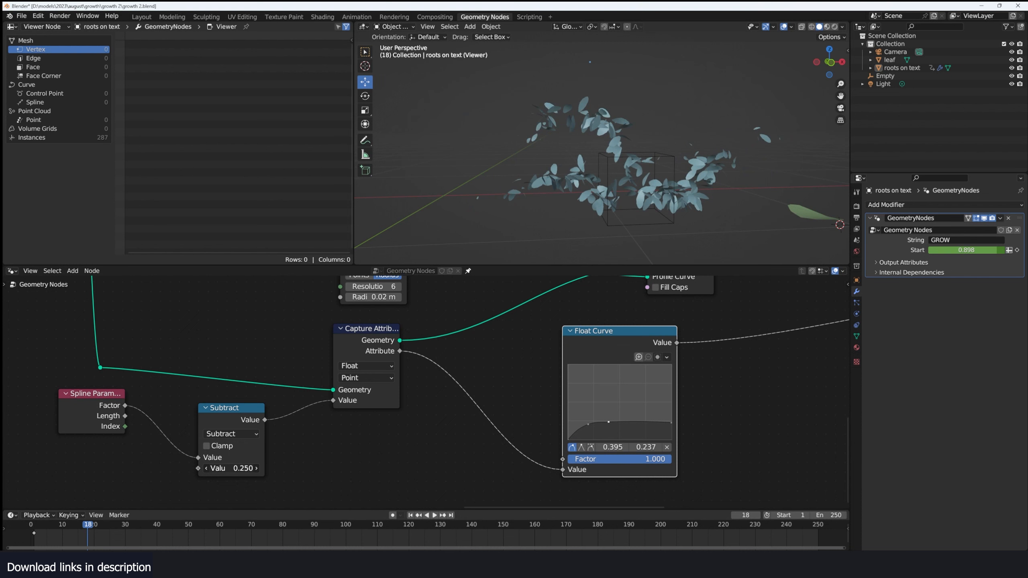
pyautogui.scroll(1, 585, 437)
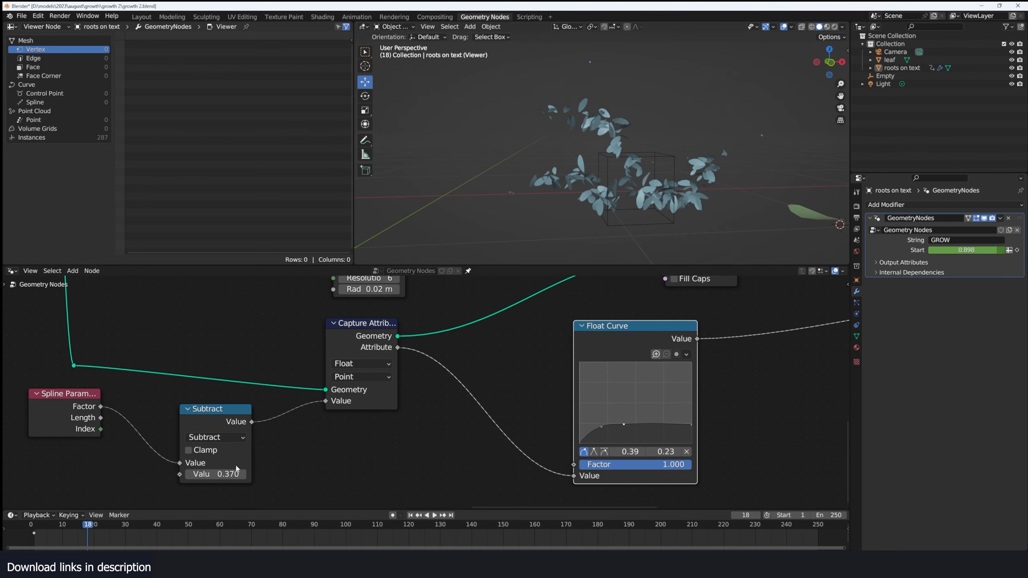
# Preview the Join Geometry output to check the leaves together with the text and roots.
pyautogui.scroll(-6, 764, 366)
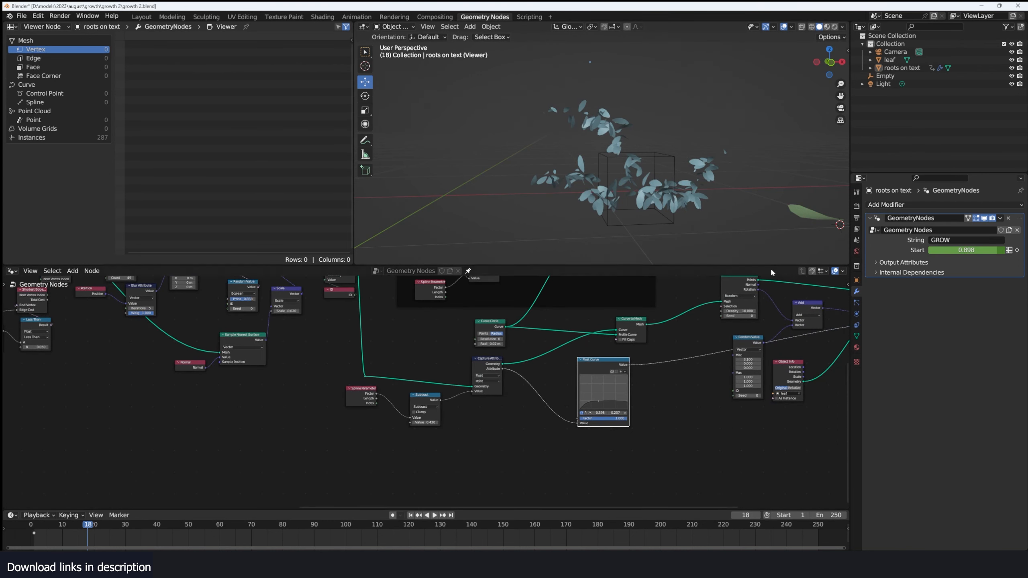
pyautogui.scroll(-3, 771, 273)
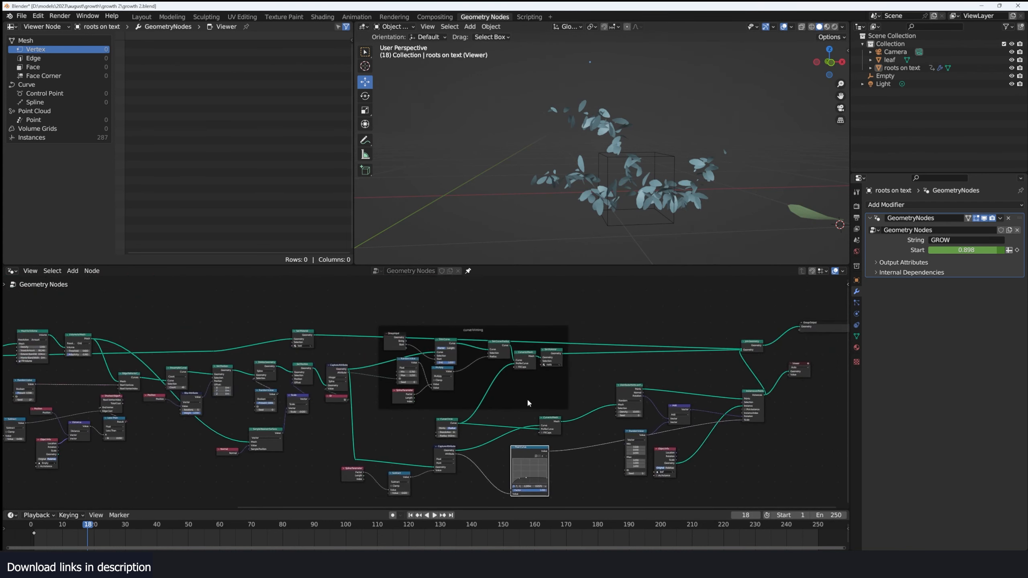
pyautogui.scroll(-3, 527, 401)
pyautogui.scroll(1, 430, 368)
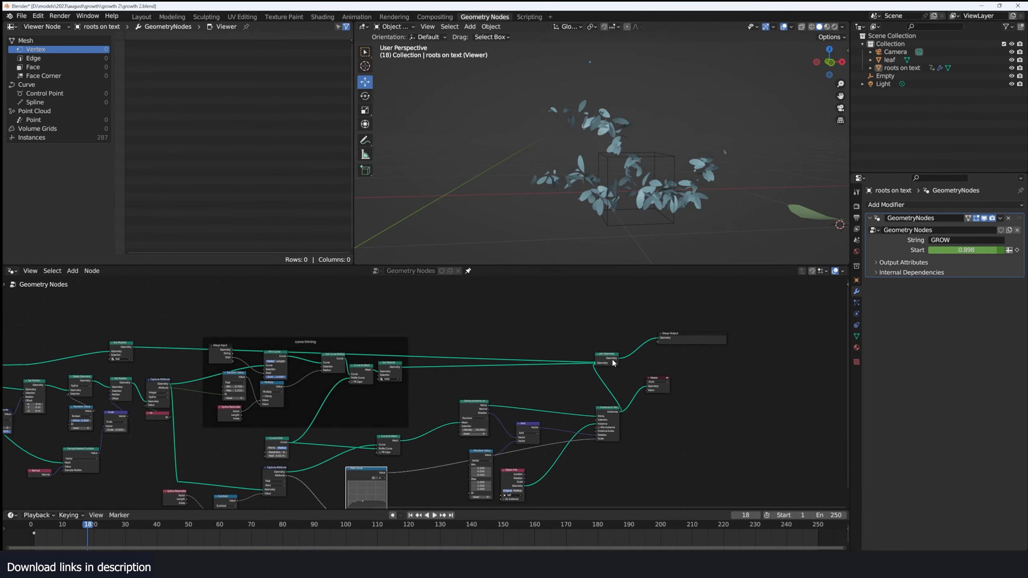
pyautogui.keyDown('ctrl'); pyautogui.keyDown('shift'); pyautogui.click(613, 363); pyautogui.keyUp('shift'); pyautogui.keyUp('ctrl')
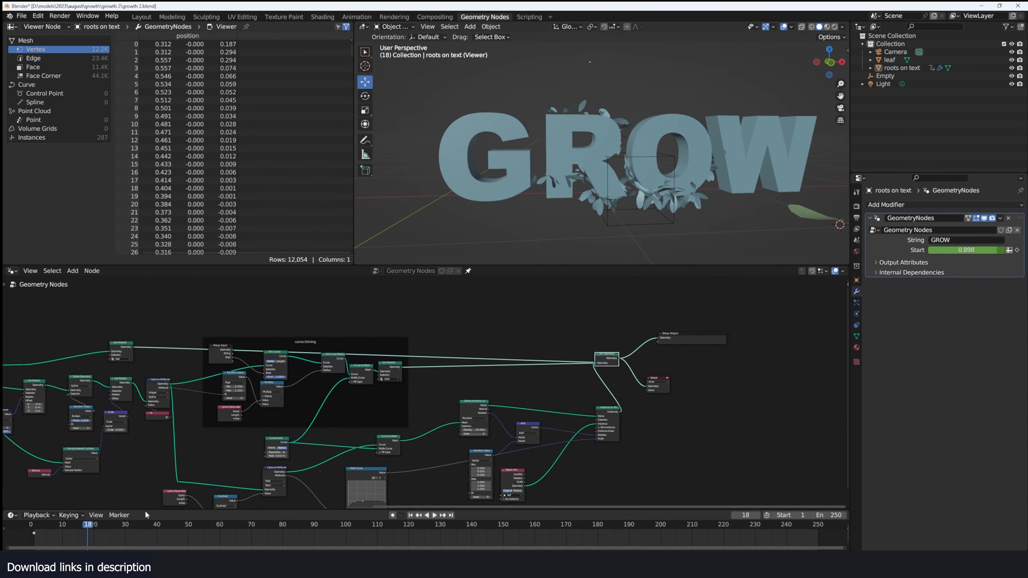
# Play the growth animation from the first frame and switch the viewport to Material Preview shading.
pyautogui.hotkey('shift', 'Left')
pyautogui.press('space')
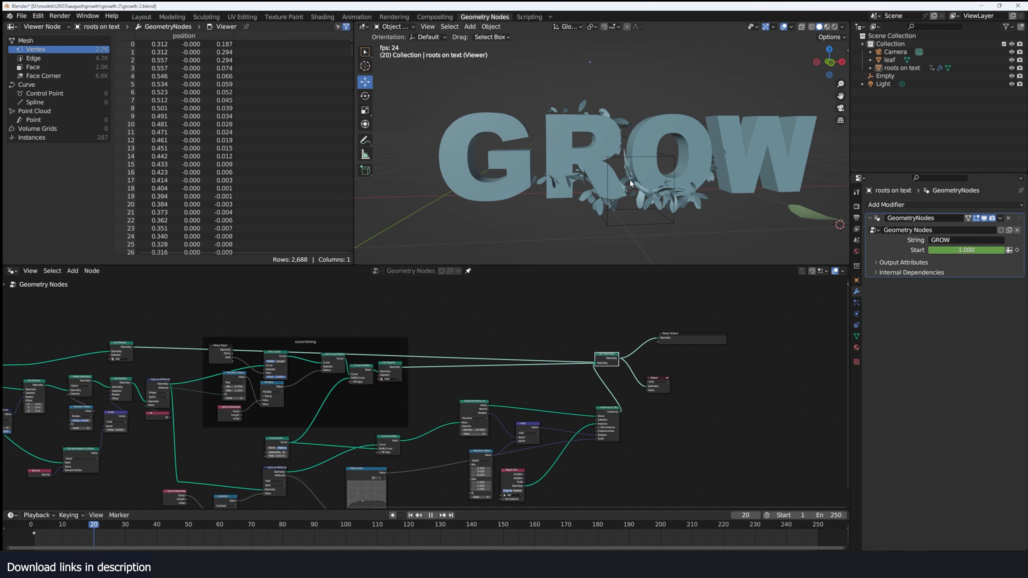
pyautogui.press('space')
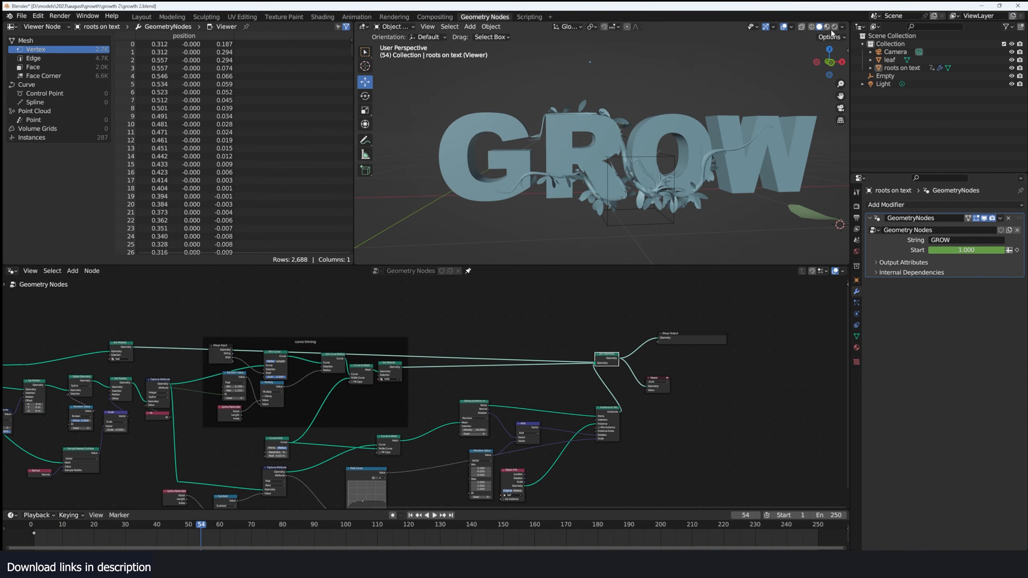
pyautogui.click(827, 27)
pyautogui.press('space')
pyautogui.press('space')
pyautogui.moveTo(452, 404); pyautogui.dragTo(601, 392, button='middle')
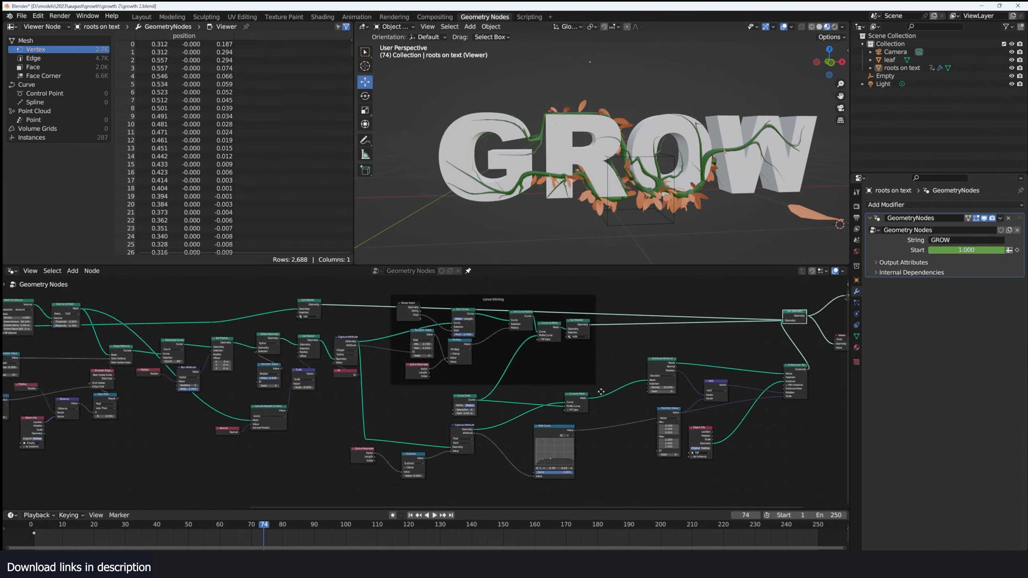
pyautogui.scroll(3, 416, 388)
pyautogui.scroll(-4, 251, 451)
pyautogui.moveTo(251, 451); pyautogui.dragTo(396, 443, button='middle')
pyautogui.scroll(-1, 366, 410)
pyautogui.scroll(1, 394, 438)
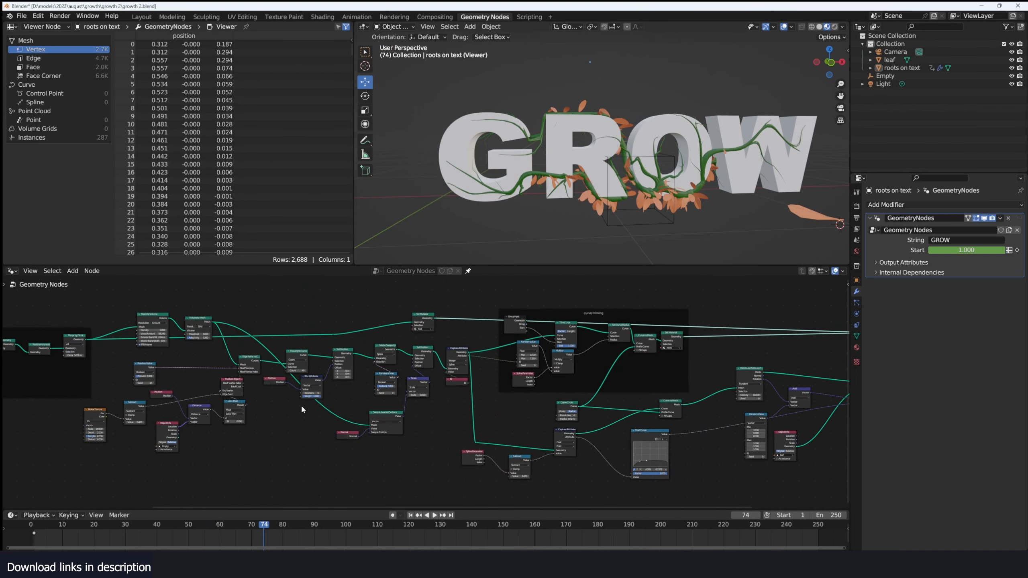
pyautogui.moveTo(301, 409); pyautogui.dragTo(383, 401, button='middle')
pyautogui.scroll(3, 383, 402)
pyautogui.hotkey('shift', 'd')
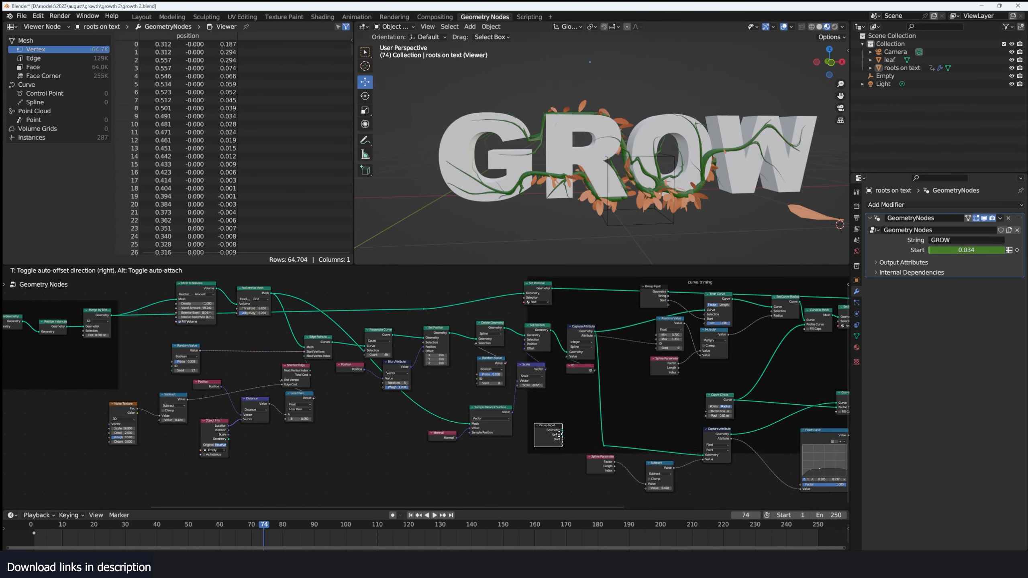
pyautogui.click(586, 399)
pyautogui.moveTo(586, 399); pyautogui.dragTo(581, 428)
pyautogui.press('x')
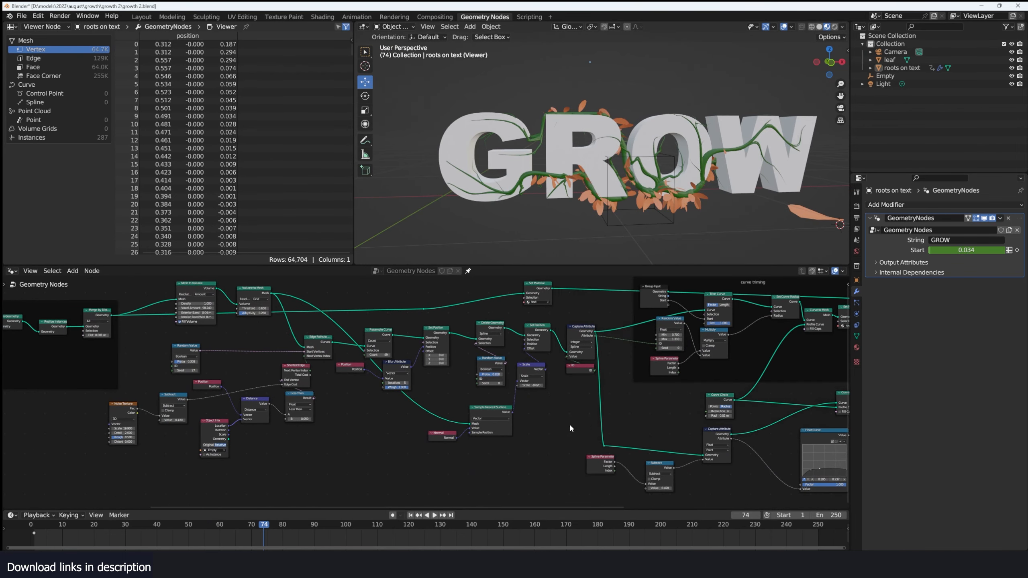
# Place a Group Input node beside the leaf branch's Spline Parameter and link its Start output to the Subtract node's second value.
pyautogui.click(522, 432)
pyautogui.scroll(-4, 518, 431)
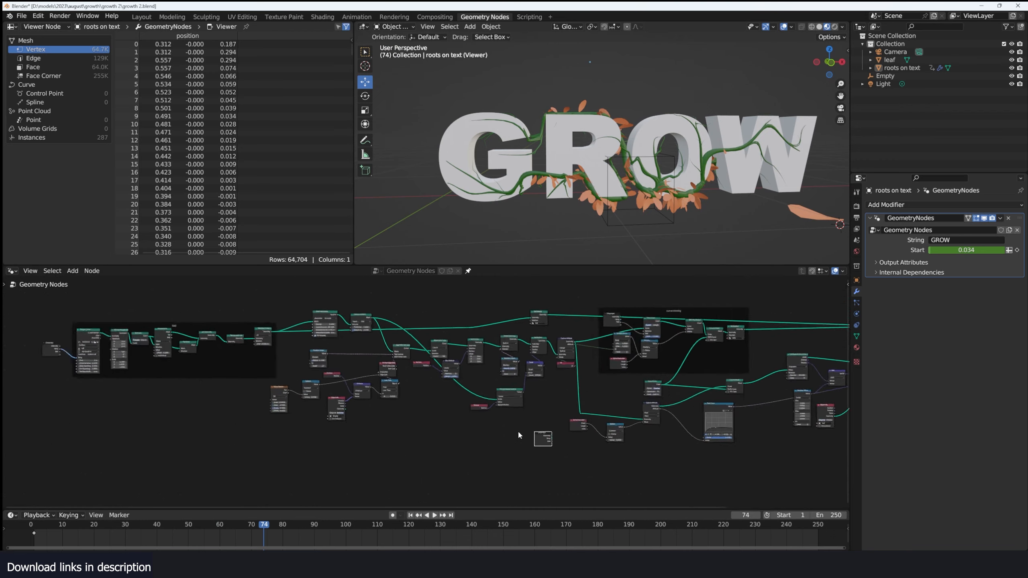
pyautogui.scroll(2, 518, 432)
pyautogui.moveTo(517, 431); pyautogui.dragTo(319, 401, button='middle')
pyautogui.scroll(5, 318, 396)
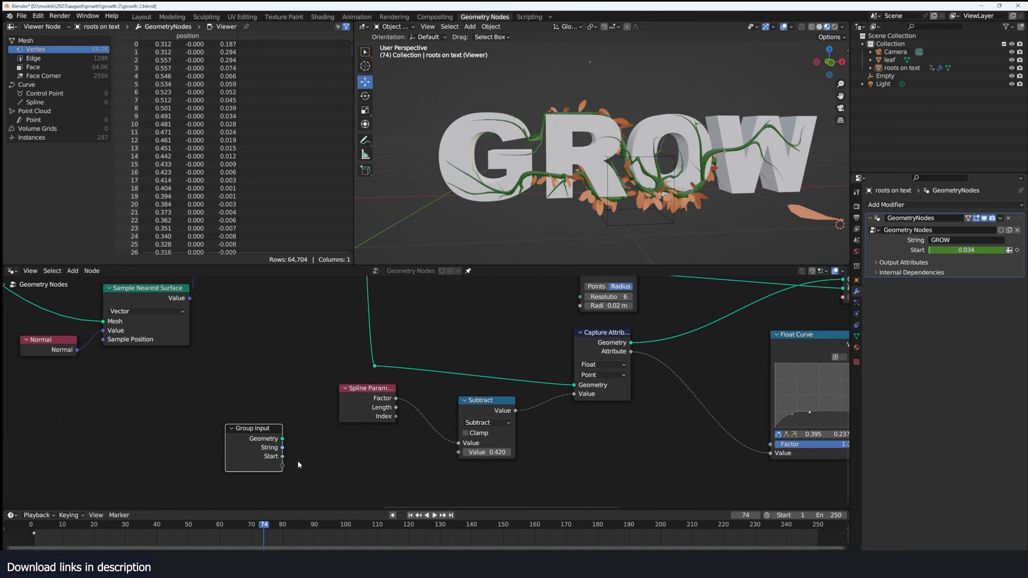
pyautogui.moveTo(282, 456); pyautogui.dragTo(458, 451)
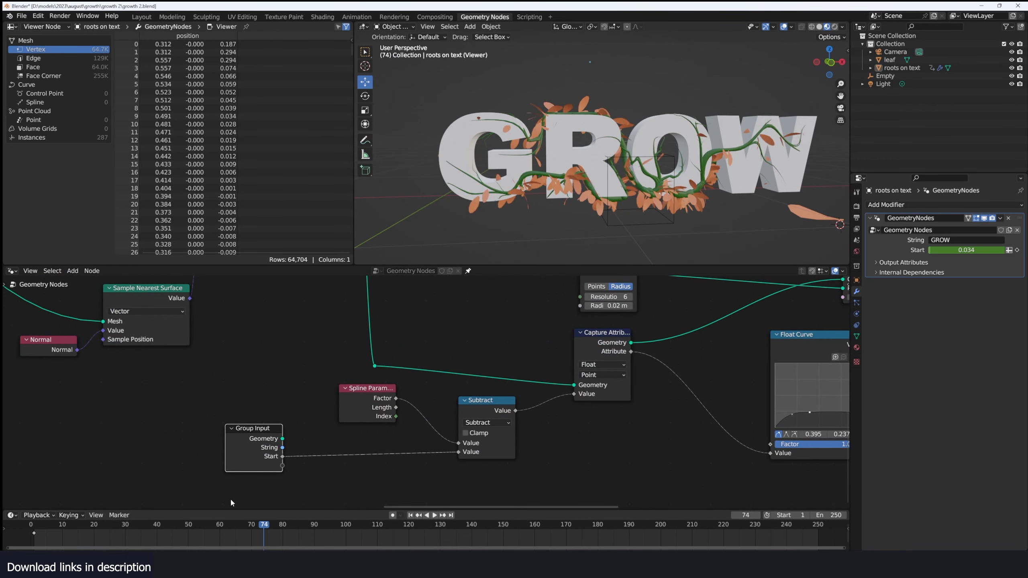
# Play the animation from the start and view the leaves growing along with the roots from another angle.
pyautogui.click(32, 535)
pyautogui.press('space')
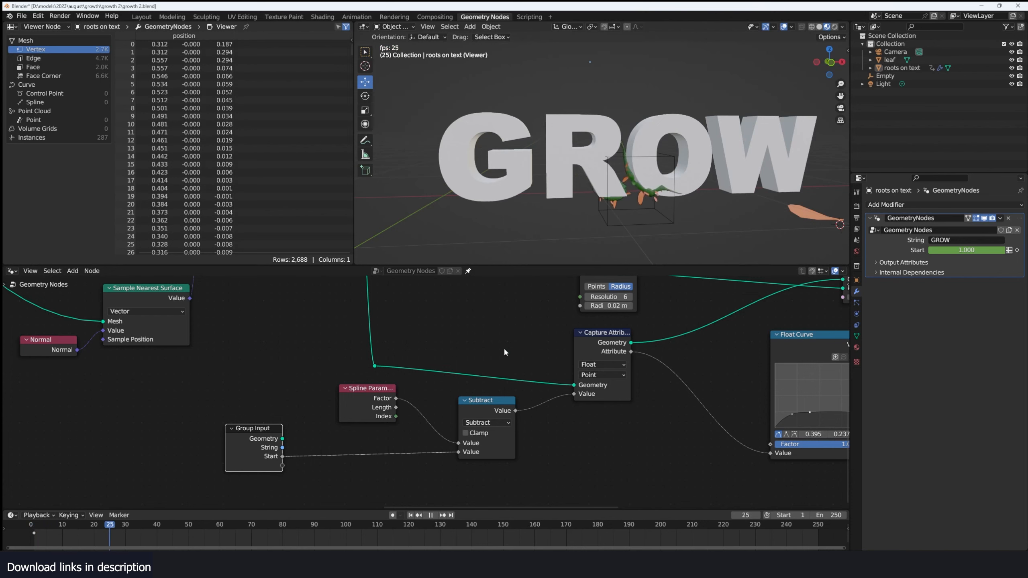
pyautogui.moveTo(607, 179); pyautogui.dragTo(666, 181, button='middle')
pyautogui.scroll(-3, 629, 180)
pyautogui.press('space')
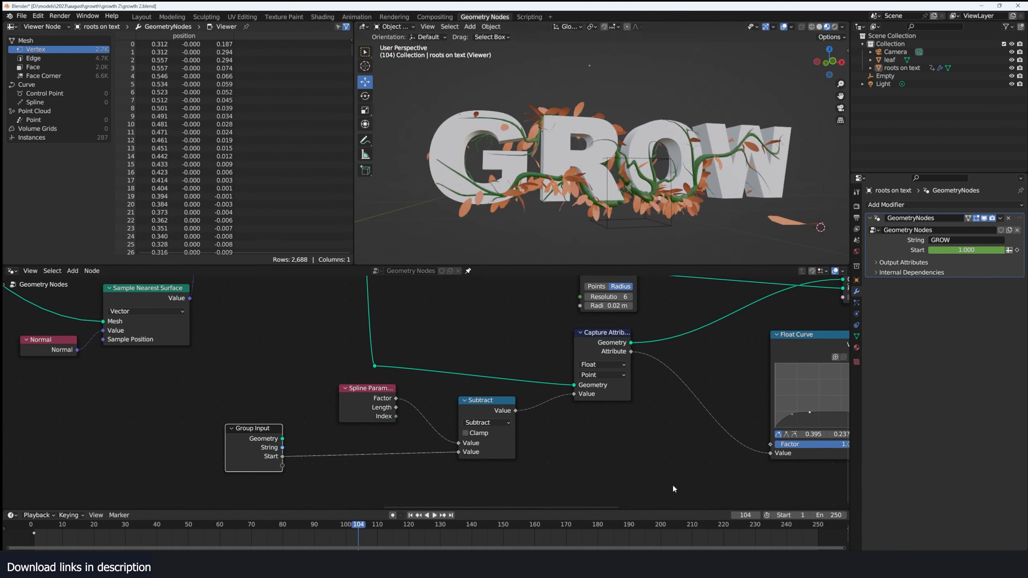
# Set the animation's end frame to 100 and play back the shortened range.
pyautogui.click(830, 515)
pyautogui.write('100')
pyautogui.press('Return')
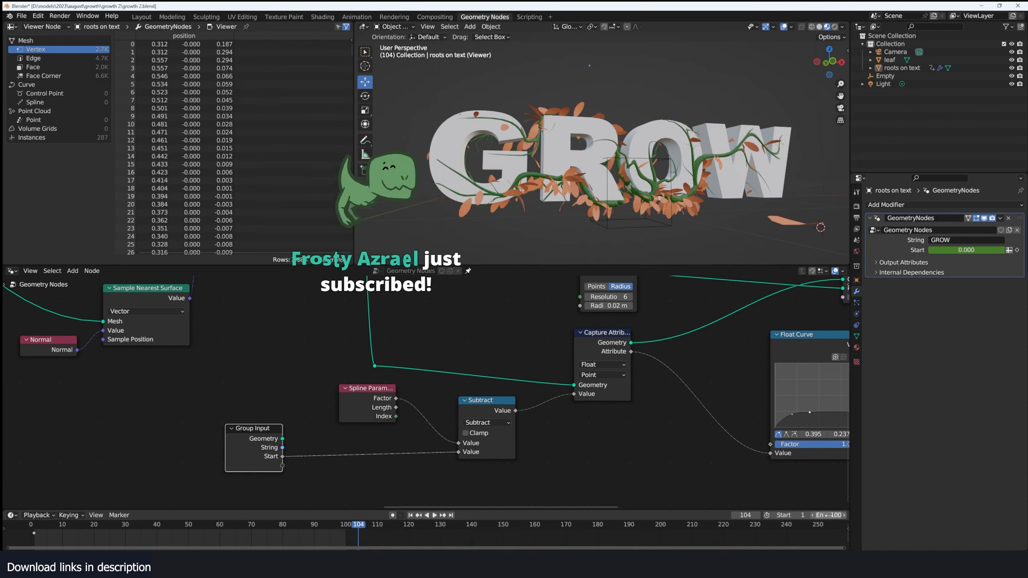
pyautogui.press('space')
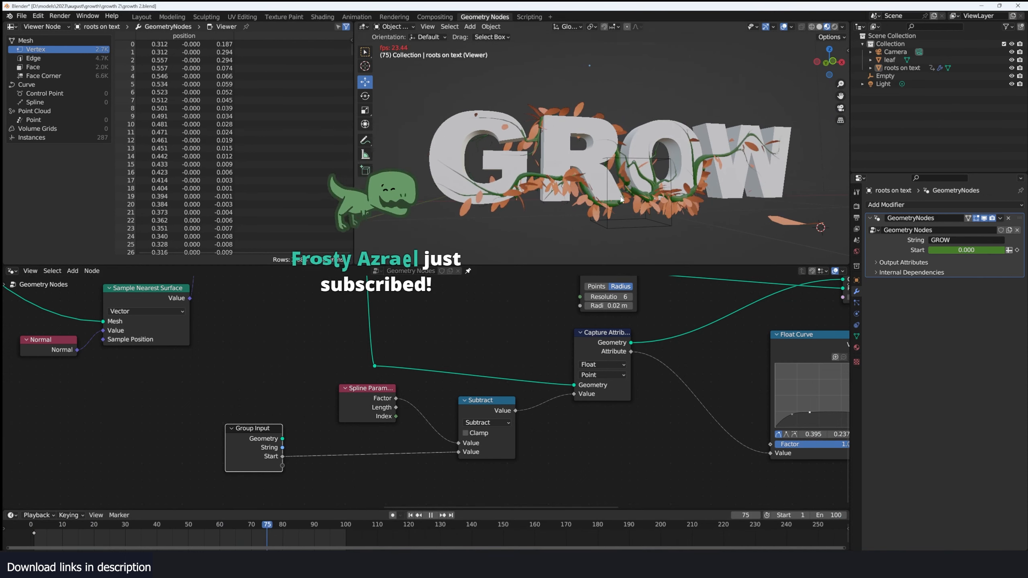
pyautogui.moveTo(684, 218)
pyautogui.mouseDown(button='middle')
pyautogui.moveTo(647, 218)
pyautogui.moveTo(734, 212)
pyautogui.moveTo(673, 196)
pyautogui.moveTo(667, 217)
pyautogui.mouseUp(button='middle')
pyautogui.press('space')
# Move the Empty between the G and R, to about X 0.62 m, Y -0.04 m, Z 0.17 m.
pyautogui.click(669, 222)
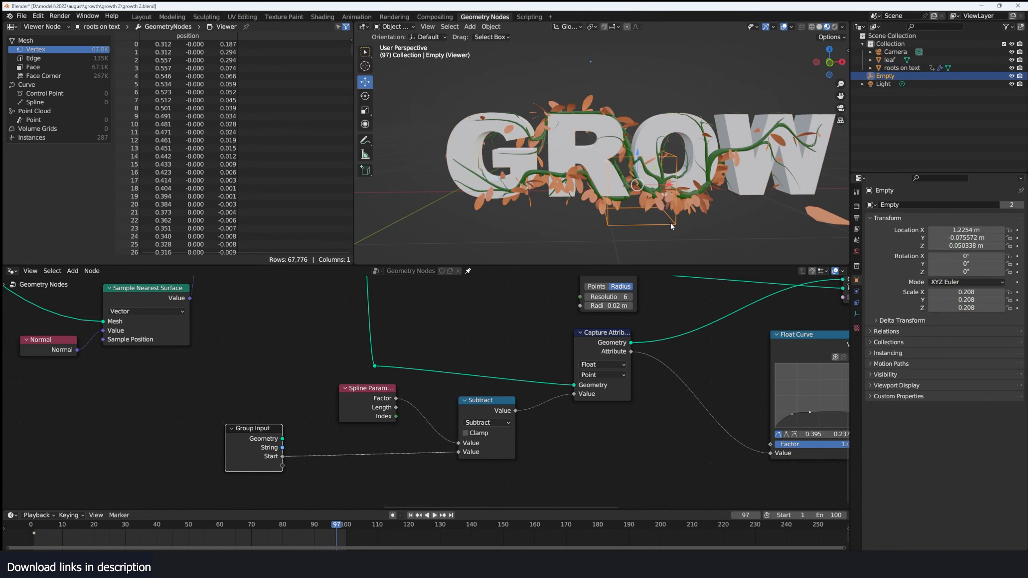
pyautogui.press('g')
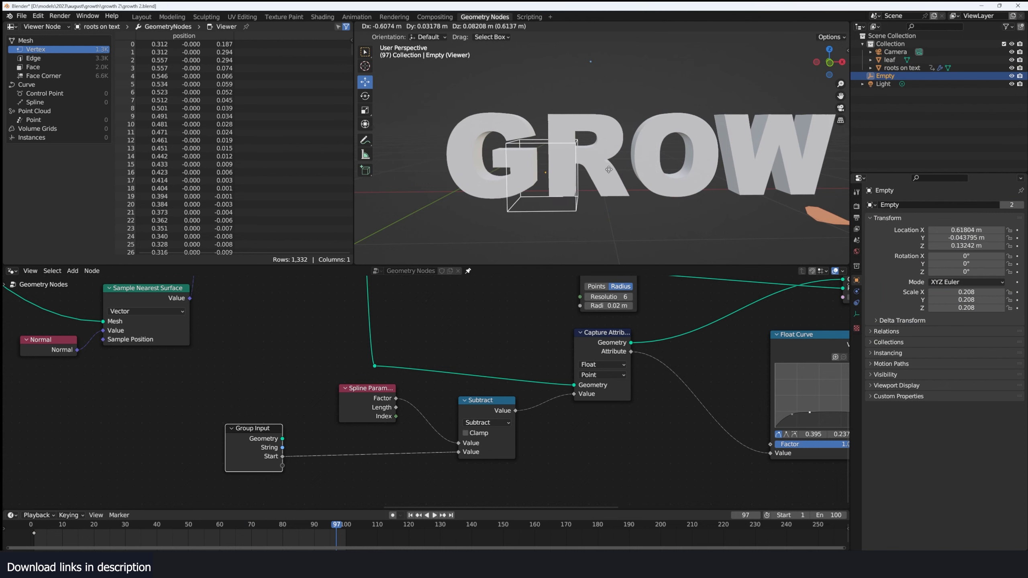
pyautogui.click(583, 171)
pyautogui.moveTo(583, 171); pyautogui.dragTo(610, 182, button='middle')
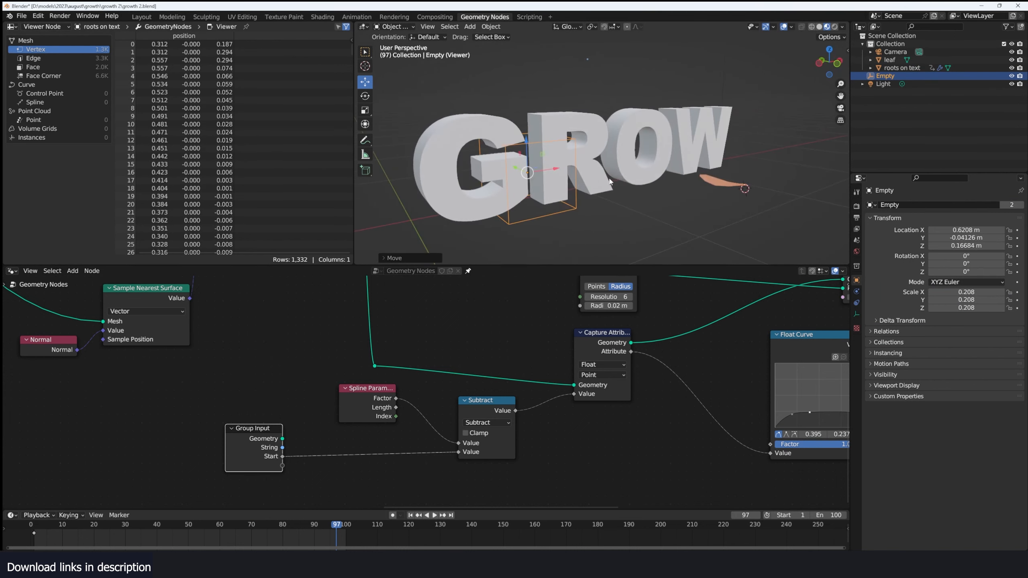
# Set the Mesh to Volume node's exterior band width to 0.02 m on the text object.
pyautogui.click(615, 175)
pyautogui.scroll(-6, 522, 320)
pyautogui.moveTo(525, 319); pyautogui.dragTo(668, 479, button='middle')
pyautogui.moveTo(557, 323); pyautogui.dragTo(844, 322, button='middle')
pyautogui.scroll(8, 360, 333)
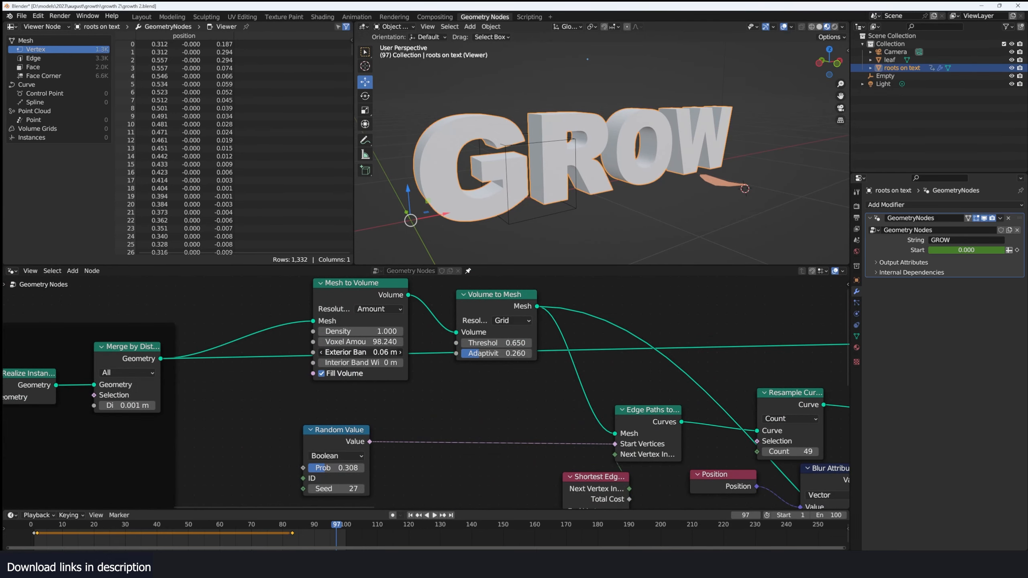
pyautogui.moveTo(360, 352); pyautogui.dragTo(344, 352)
pyautogui.moveTo(606, 221); pyautogui.dragTo(573, 212, button='middle')
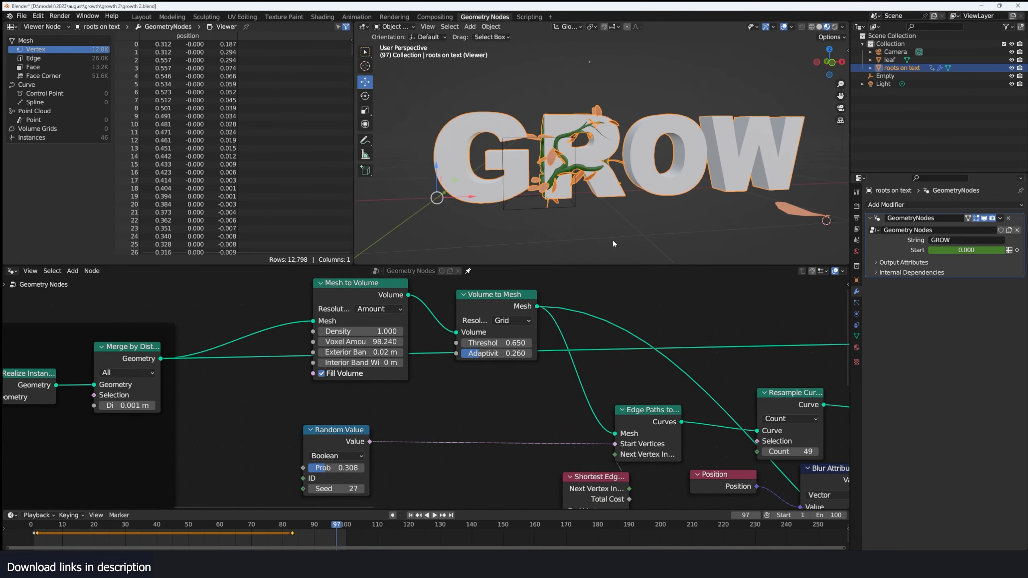
# Play back the root growth on the GROW text, inspect the leaves and save the file.
pyautogui.click(617, 242)
pyautogui.press('space')
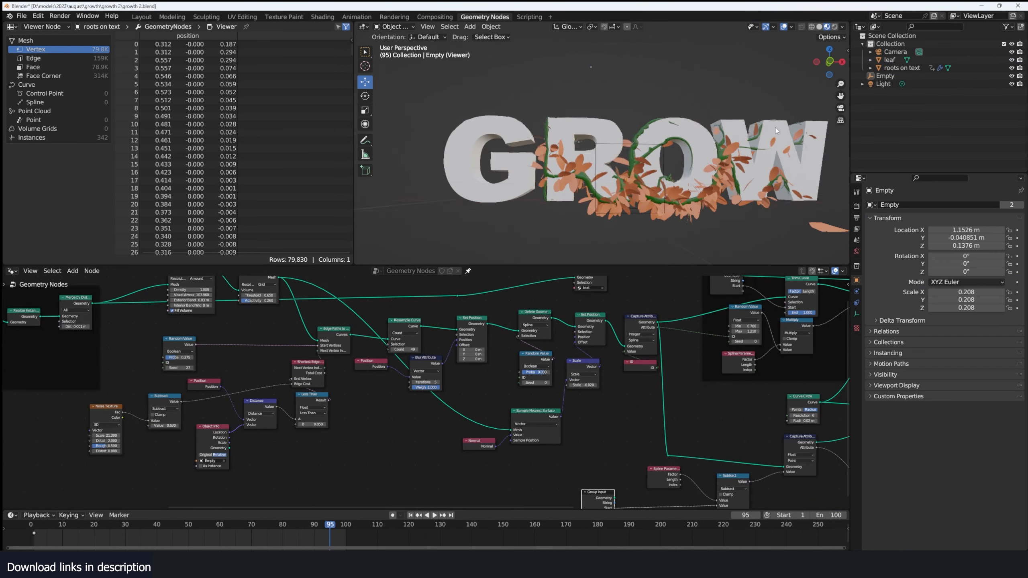
pyautogui.moveTo(776, 128); pyautogui.dragTo(687, 159, button='middle')
pyautogui.scroll(2, 703, 181)
pyautogui.hotkey('ctrl', 's')
pyautogui.scroll(-3, 686, 159)
pyautogui.scroll(2, 702, 167)
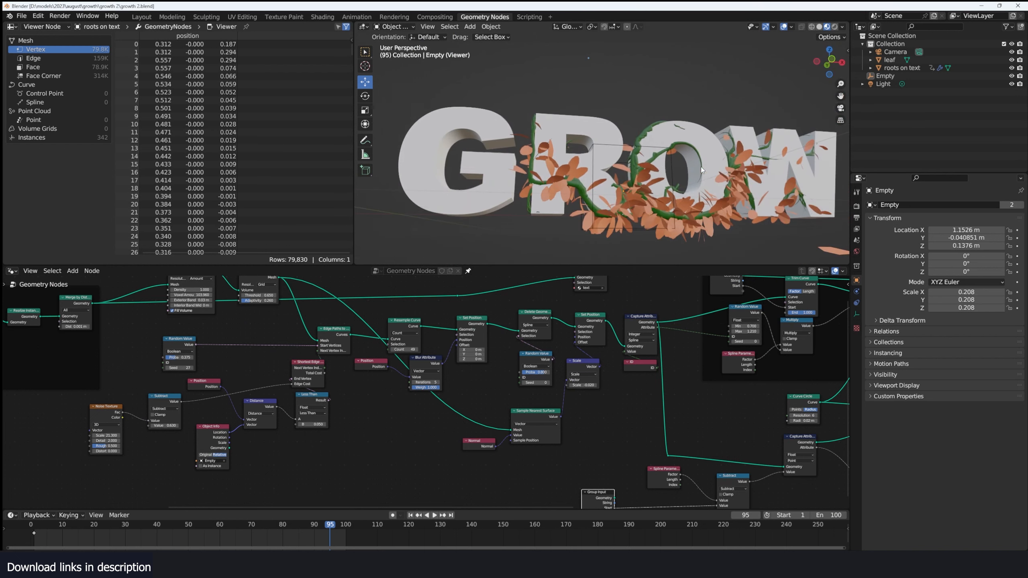
# Change the text object's String to LIKE and move the Empty between the L and I, about X 0.48 m, Z 0.14 m.
pyautogui.click(689, 132)
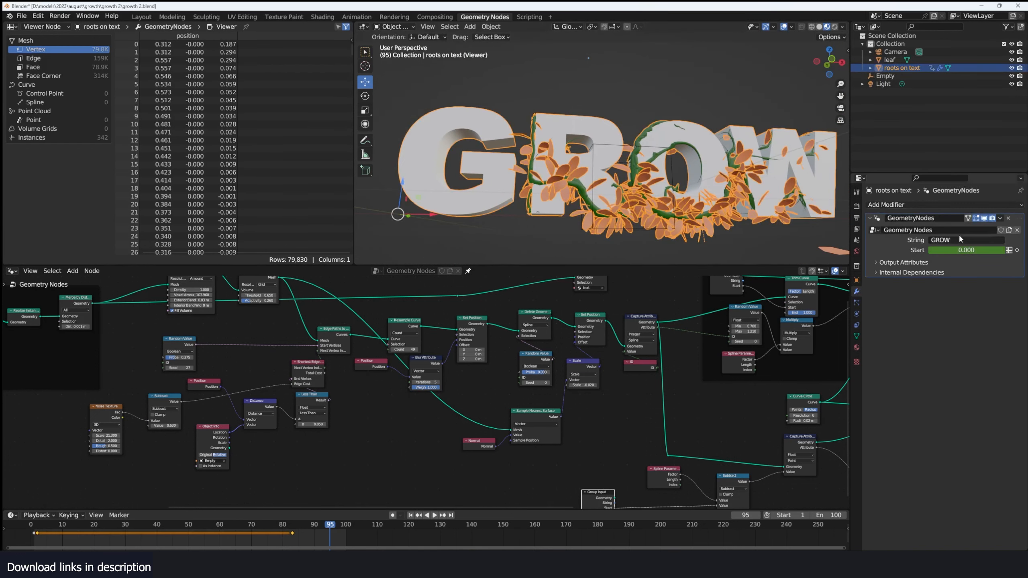
pyautogui.write('LIKE')
pyautogui.press('Return')
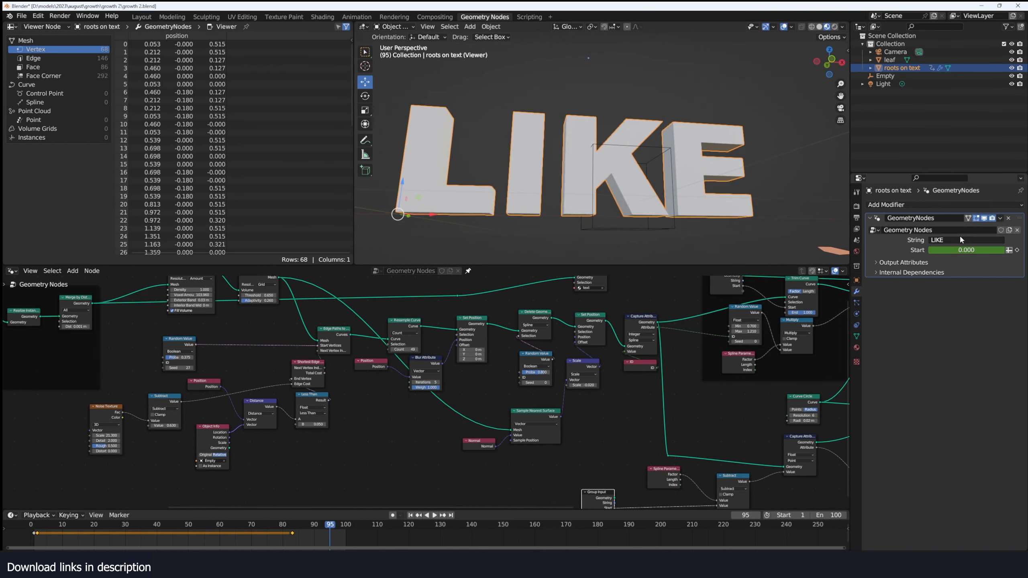
pyautogui.moveTo(667, 230); pyautogui.dragTo(618, 231)
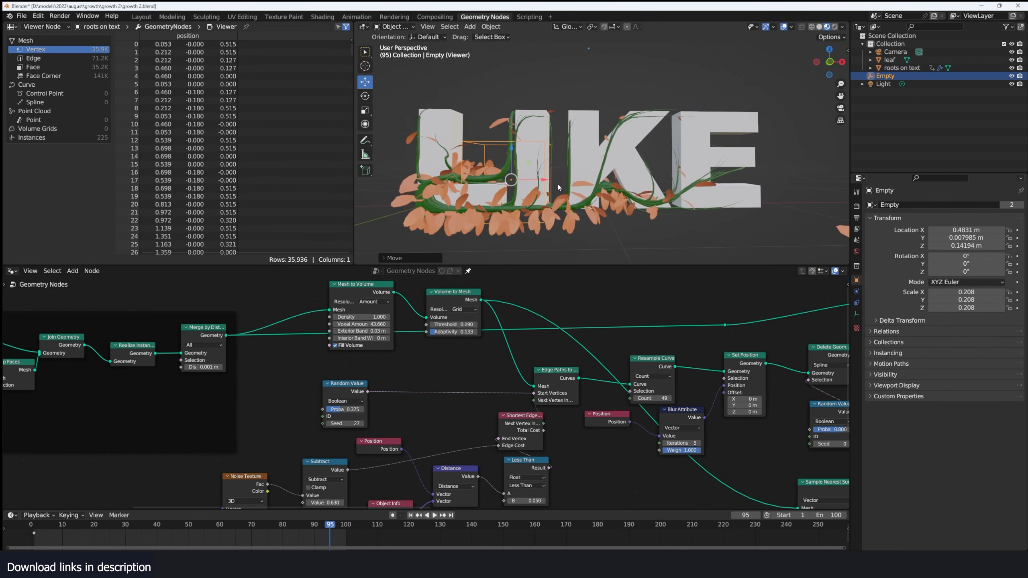
pyautogui.click(558, 183)
# Play the growth animation on the LIKE text from its first frame.
pyautogui.keyDown('shift'); pyautogui.scroll(-1, 170, 486); pyautogui.keyUp('shift')
pyautogui.moveTo(33, 526); pyautogui.dragTo(27, 545)
pyautogui.press('space')
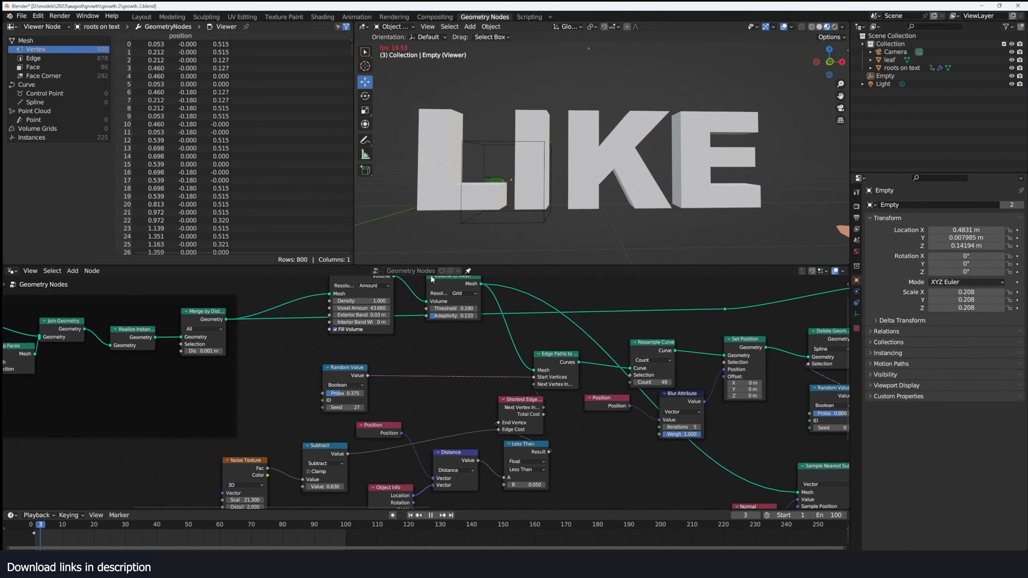
pyautogui.moveTo(511, 214)
pyautogui.mouseDown(button='middle')
pyautogui.moveTo(533, 207)
pyautogui.moveTo(503, 199)
pyautogui.moveTo(481, 210)
pyautogui.moveTo(497, 209)
pyautogui.mouseUp(button='middle')
pyautogui.scroll(-3, 533, 208)
pyautogui.press('space')
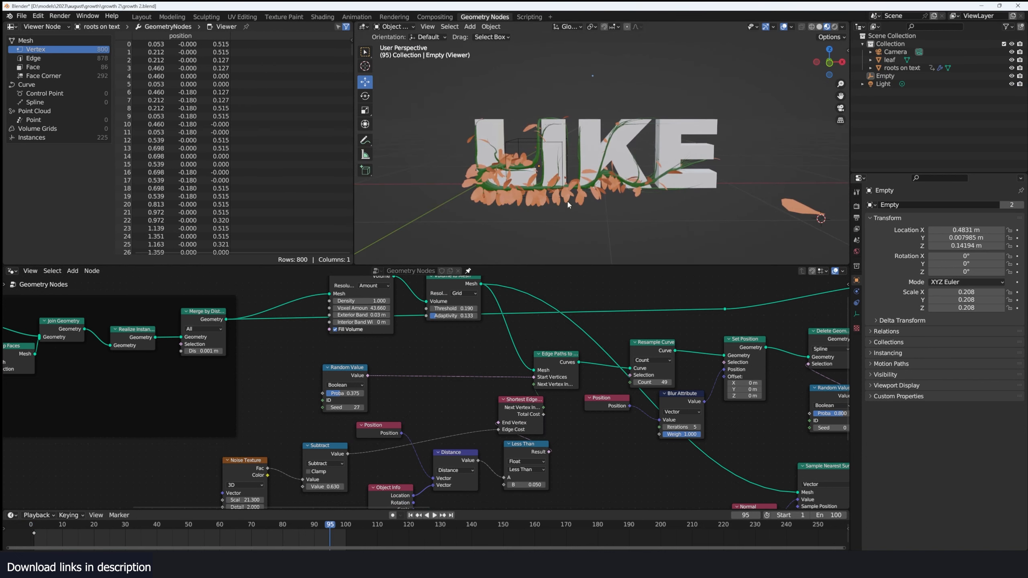
# Examine the size and spread of the leaves along the lower roots of the LIKE text up close.
pyautogui.moveTo(637, 210); pyautogui.dragTo(663, 212, button='middle')
pyautogui.scroll(-5, 700, 363)
pyautogui.moveTo(806, 371); pyautogui.dragTo(608, 351, button='middle')
pyautogui.scroll(4, 608, 351)
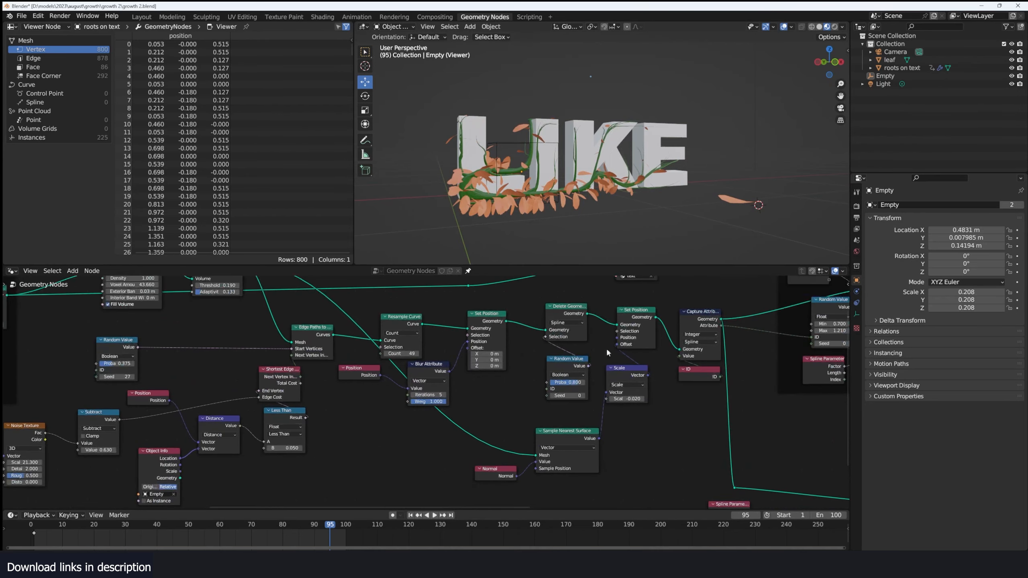
pyautogui.scroll(1, 534, 178)
pyautogui.moveTo(534, 177); pyautogui.dragTo(506, 183, button='middle')
pyautogui.scroll(2, 535, 180)
pyautogui.scroll(2, 514, 179)
# Duplicate the leaf branch's Random Value node, place the copy beside the Float Curve and set its type to Float.
pyautogui.scroll(-6, 595, 346)
pyautogui.moveTo(793, 356); pyautogui.dragTo(578, 351, button='middle')
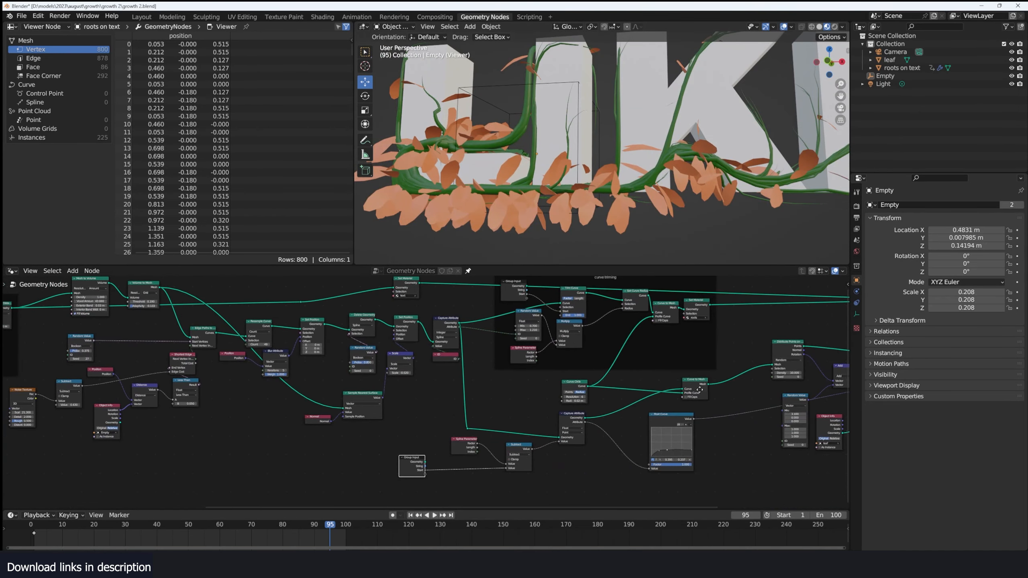
pyautogui.moveTo(843, 400); pyautogui.dragTo(618, 387, button='middle')
pyautogui.scroll(3, 617, 389)
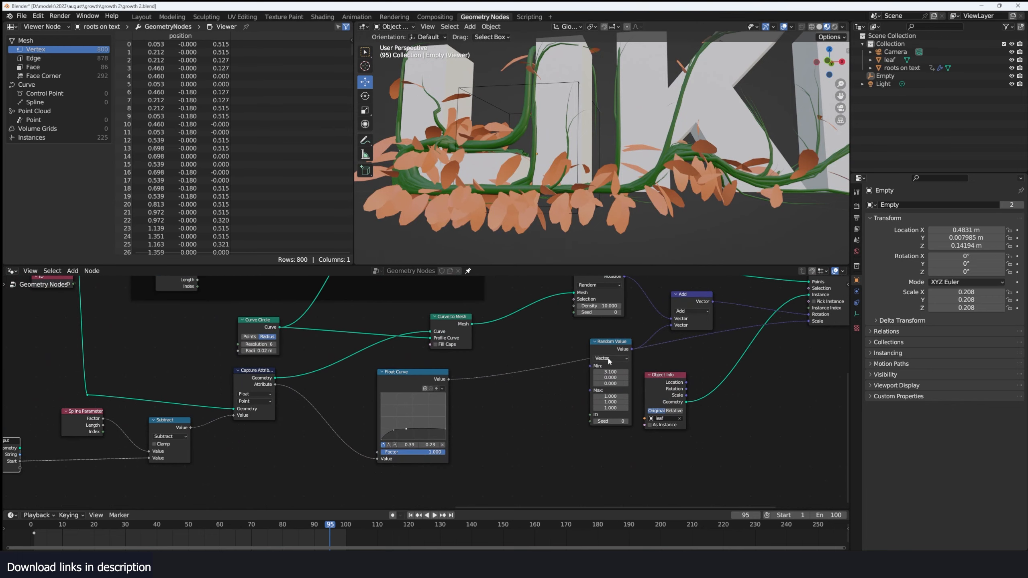
pyautogui.hotkey('shift', 'd')
pyautogui.click(517, 417)
pyautogui.scroll(2, 518, 417)
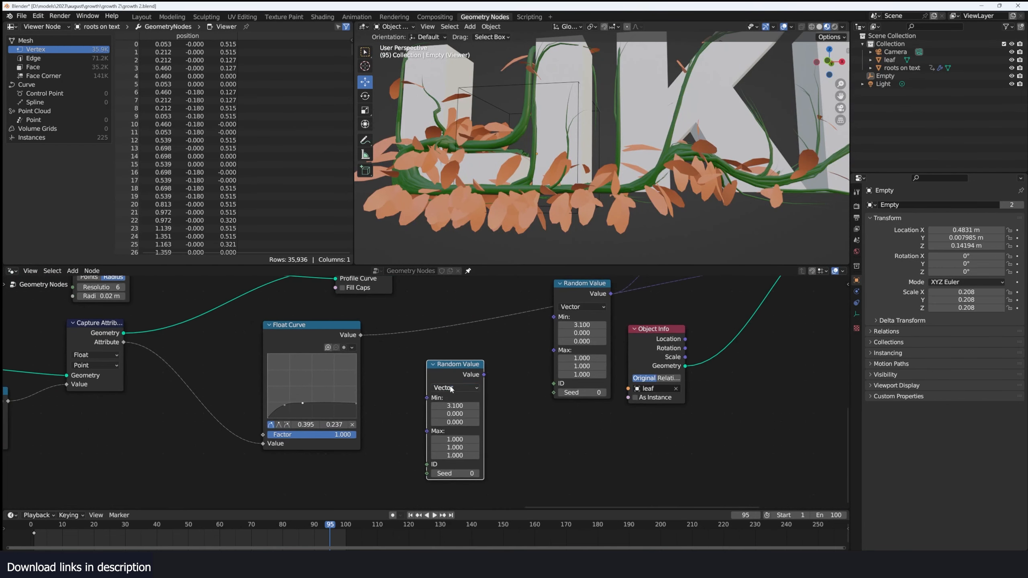
pyautogui.click(452, 388)
pyautogui.click(446, 395)
pyautogui.moveTo(455, 364); pyautogui.dragTo(416, 374)
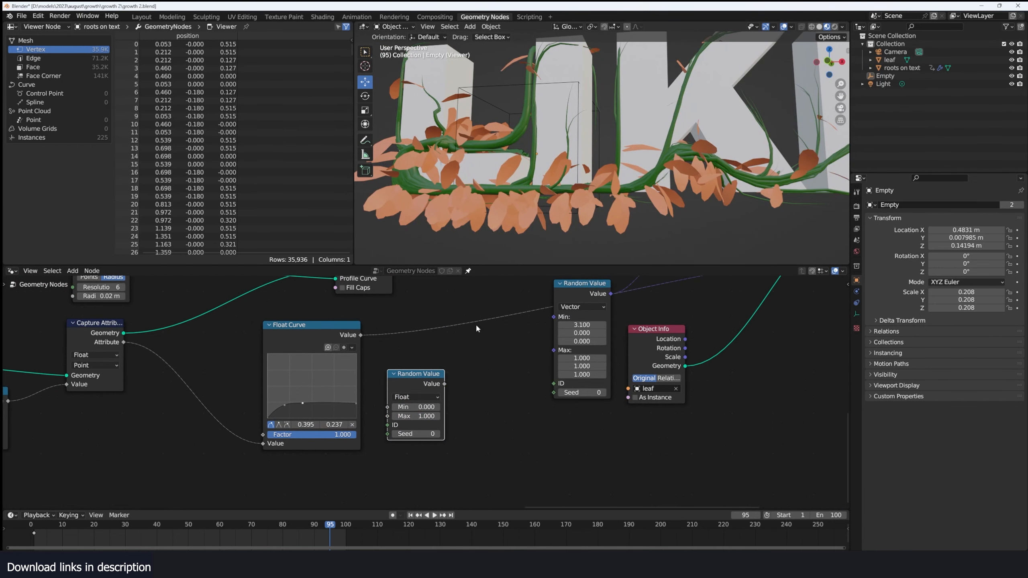
# Insert a Math node set to Multiply after the Float Curve and feed it the Random Value with Max 0.970 and Seed 18.
pyautogui.hotkey('shift', 'a')
pyautogui.write('MATH')
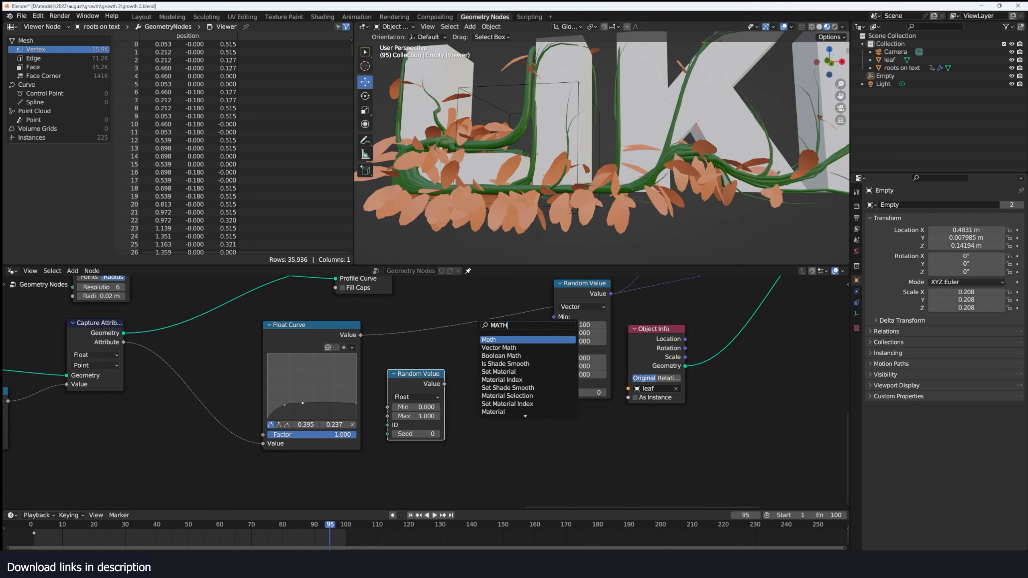
pyautogui.press('Return')
pyautogui.click(491, 335)
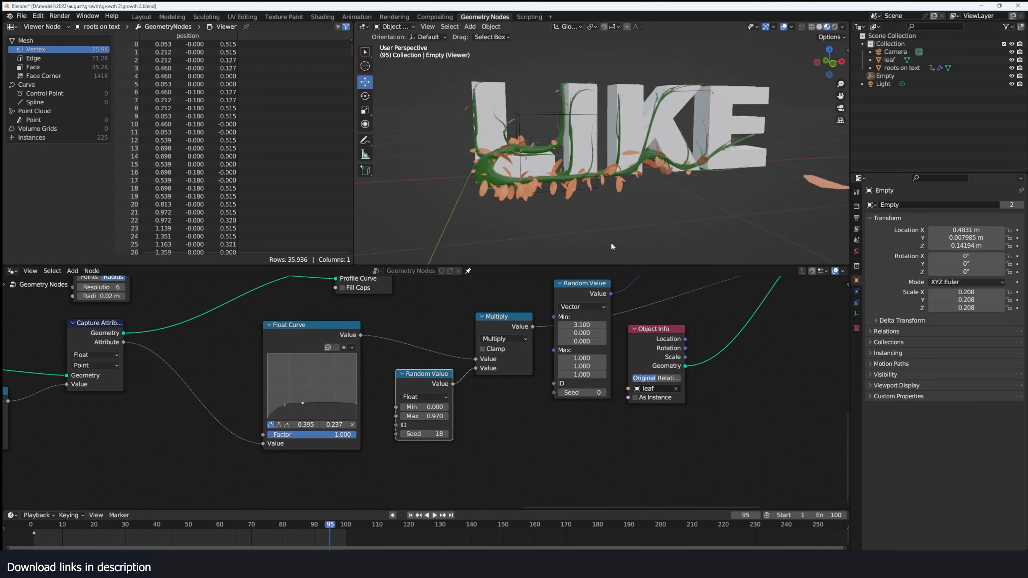
pyautogui.press('space')
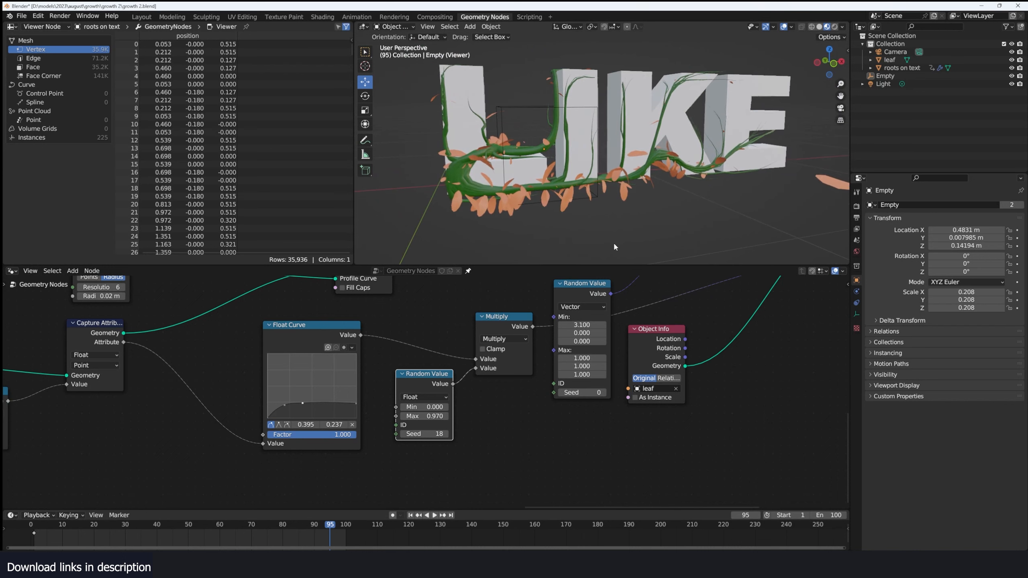